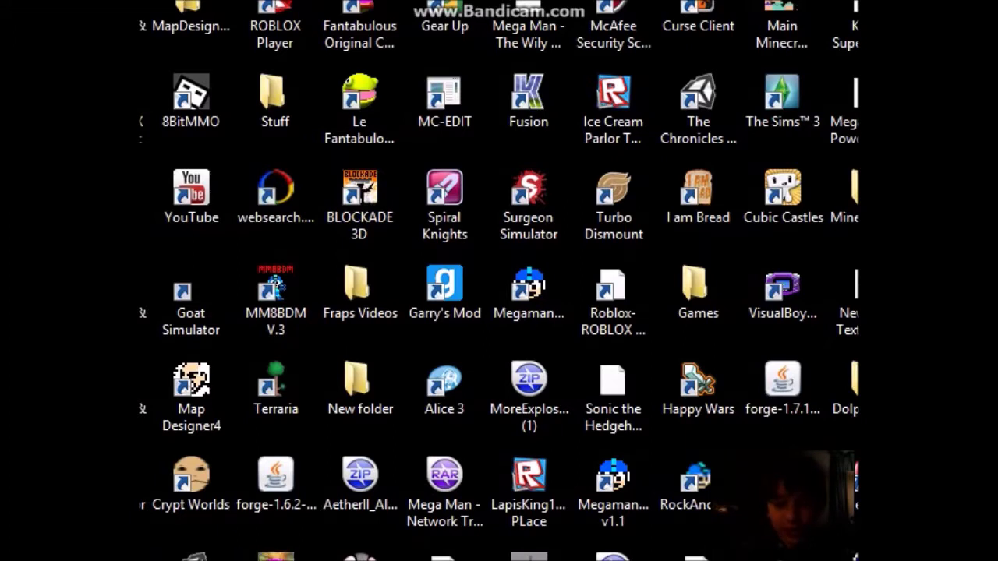
# Look up the Bandicam shortcut in the desktop's Games folder and close the folder.
pyautogui.doubleClick(676, 287)
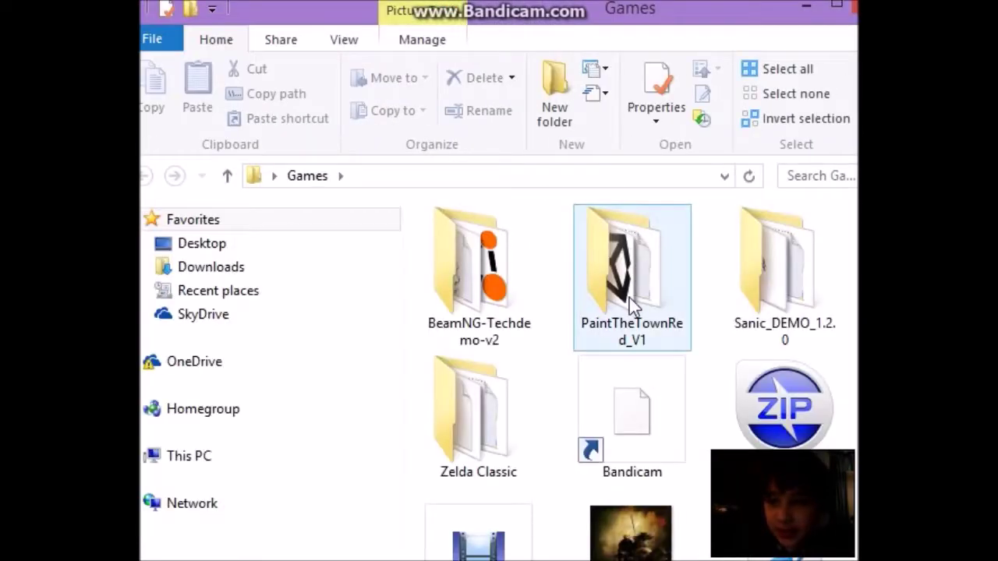
pyautogui.click(618, 404)
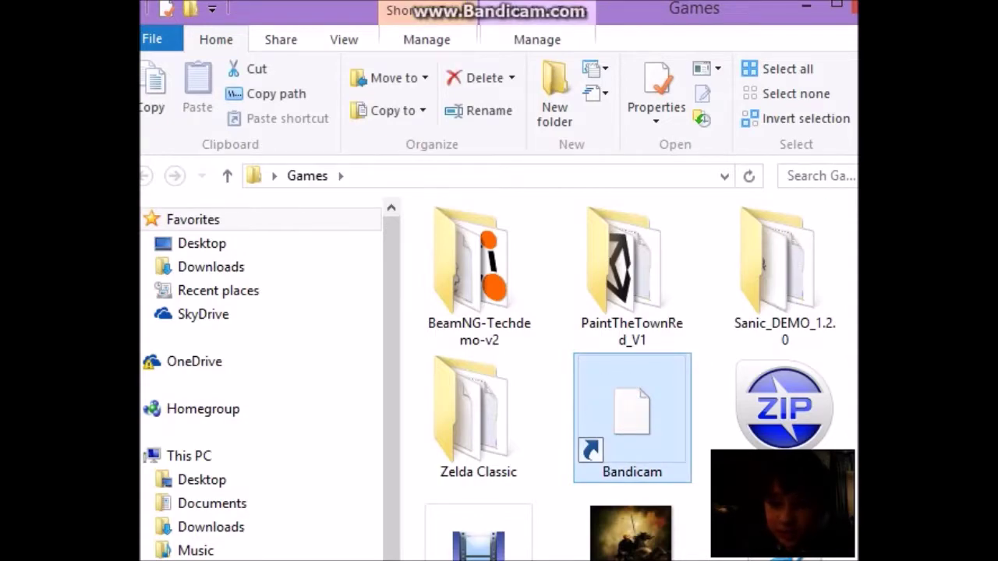
pyautogui.click(853, 7)
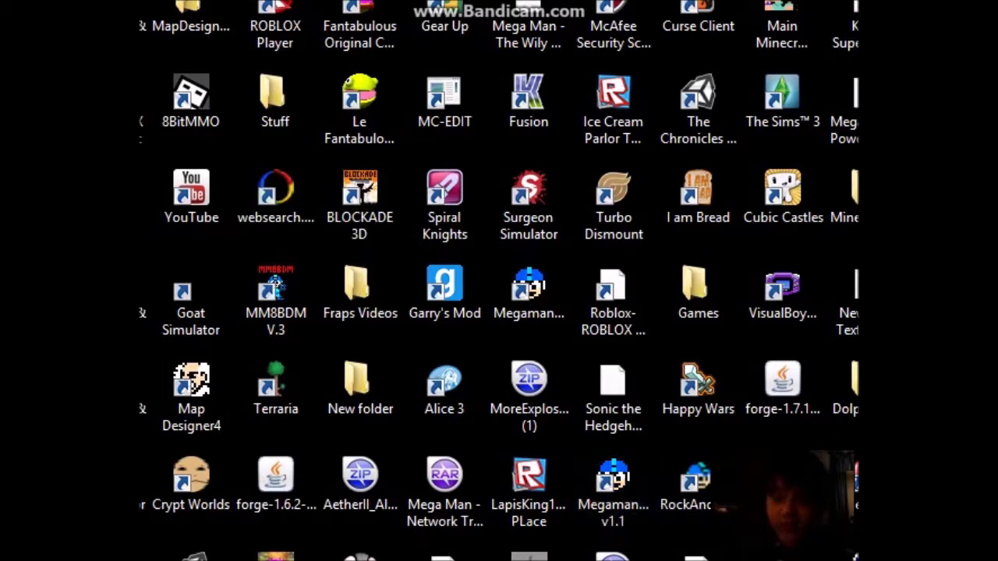
# Switch to Bandicam, move its window into full view to show the recording settings, and hide it again.
pyautogui.hotkey('alt', 'Tab')
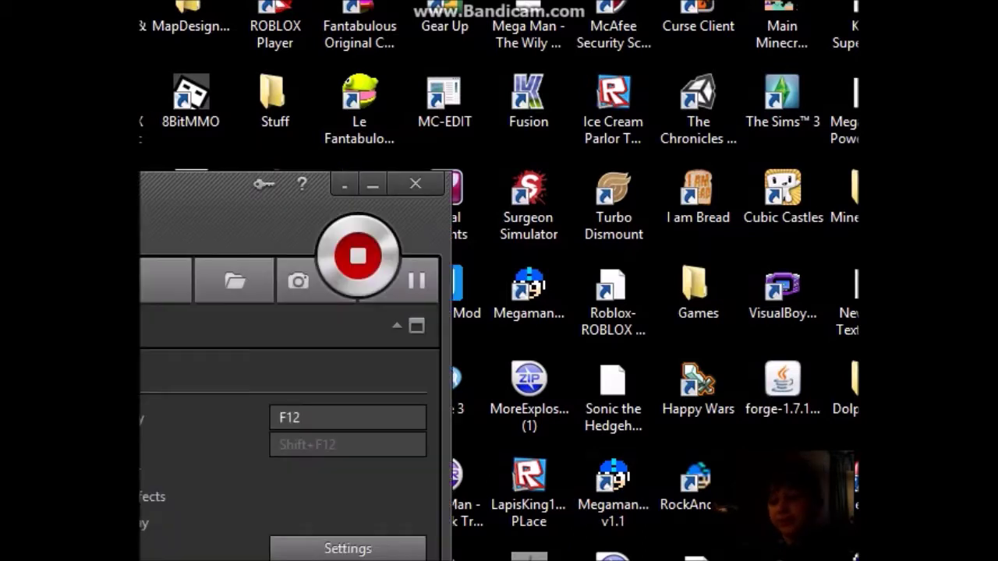
pyautogui.moveTo(202, 206); pyautogui.dragTo(519, 77)
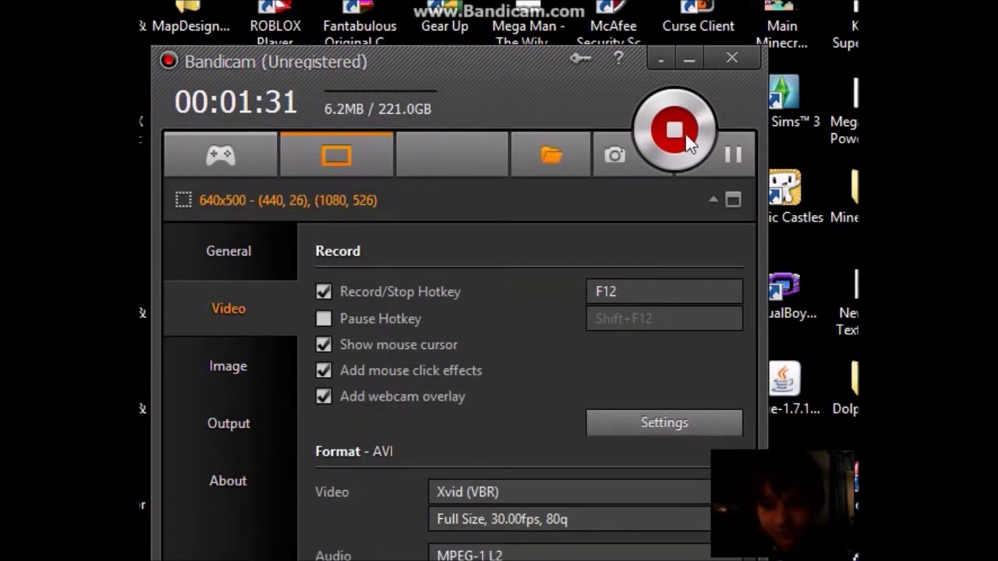
pyautogui.click(662, 60)
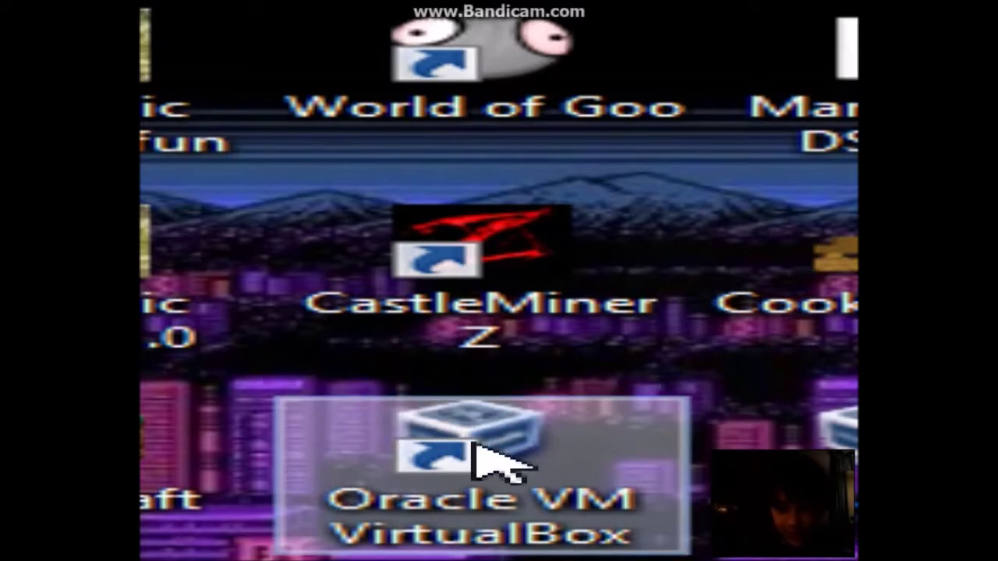
# Exit the screen magnifier and maximize the Oracle VM VirtualBox Manager window.
pyautogui.press('Up')
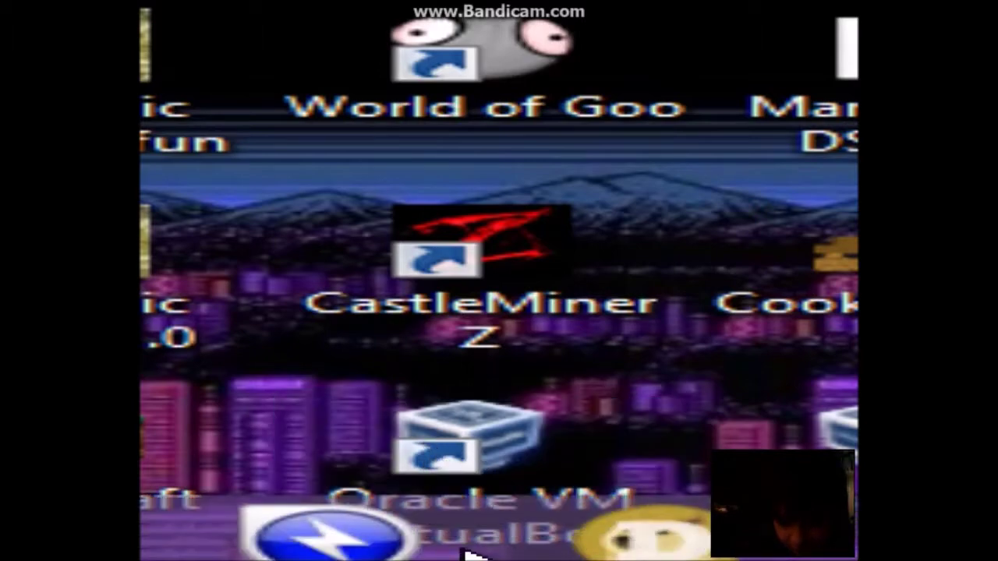
pyautogui.press('super+Escape')
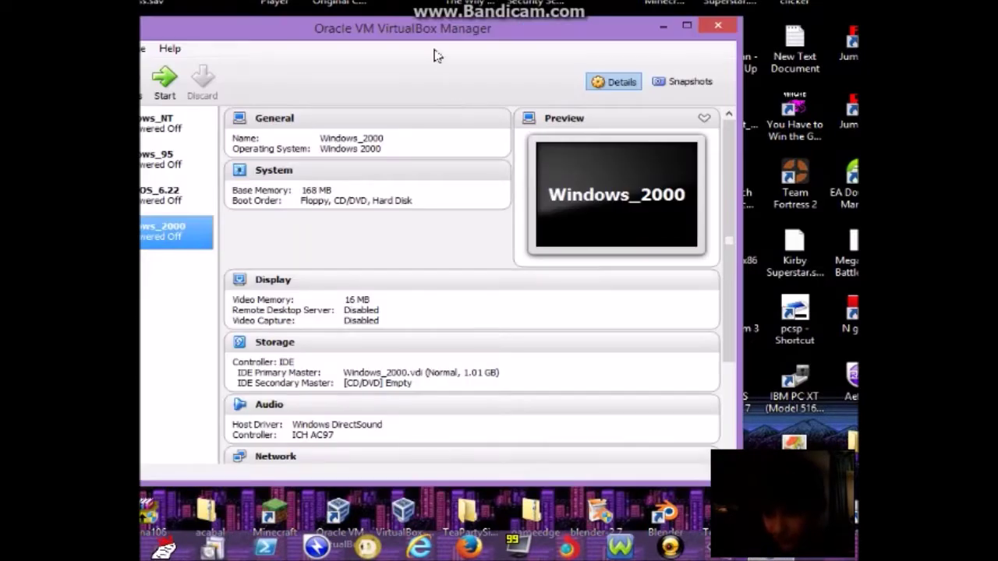
pyautogui.moveTo(430, 38); pyautogui.dragTo(503, 47)
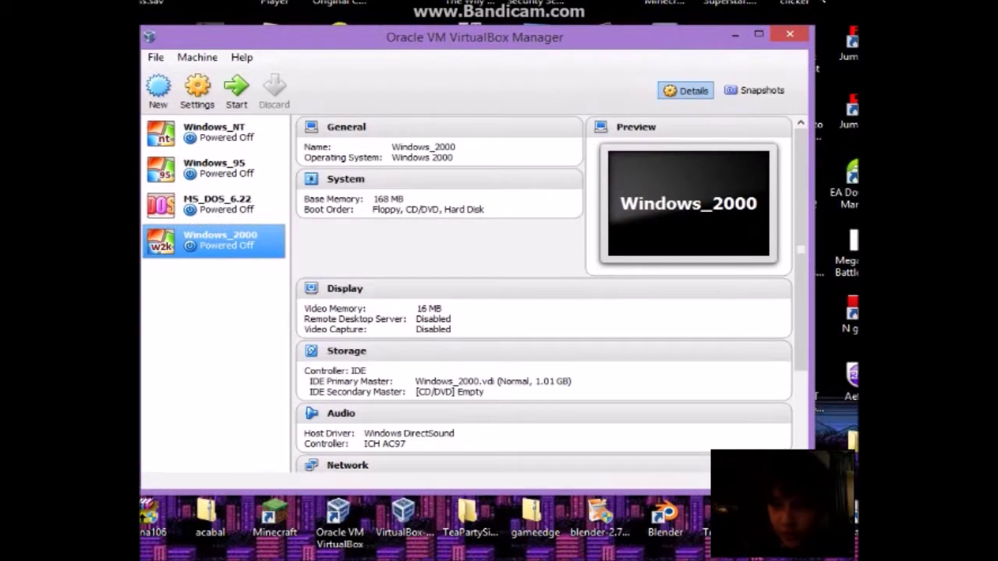
pyautogui.click(758, 33)
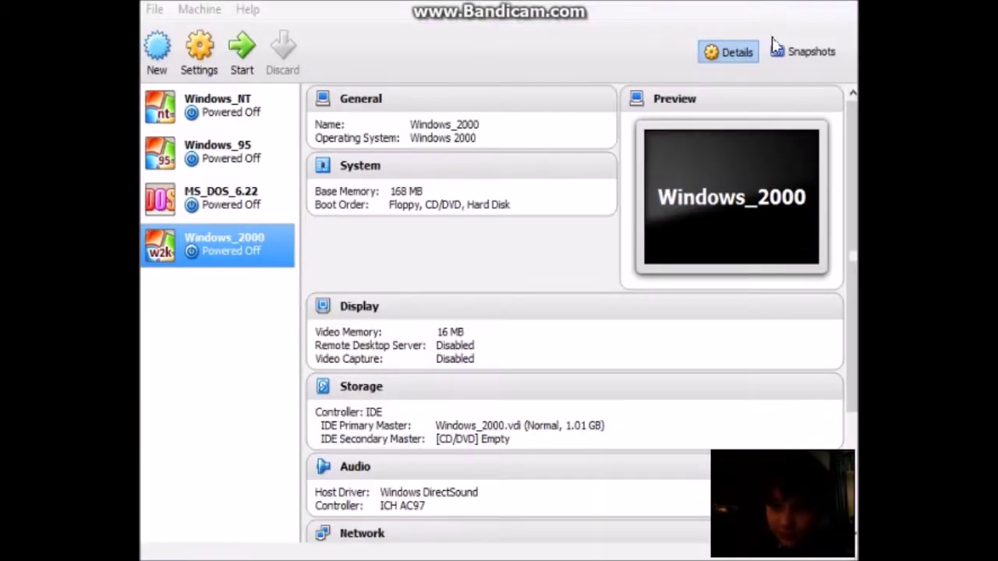
pyautogui.click(265, 359)
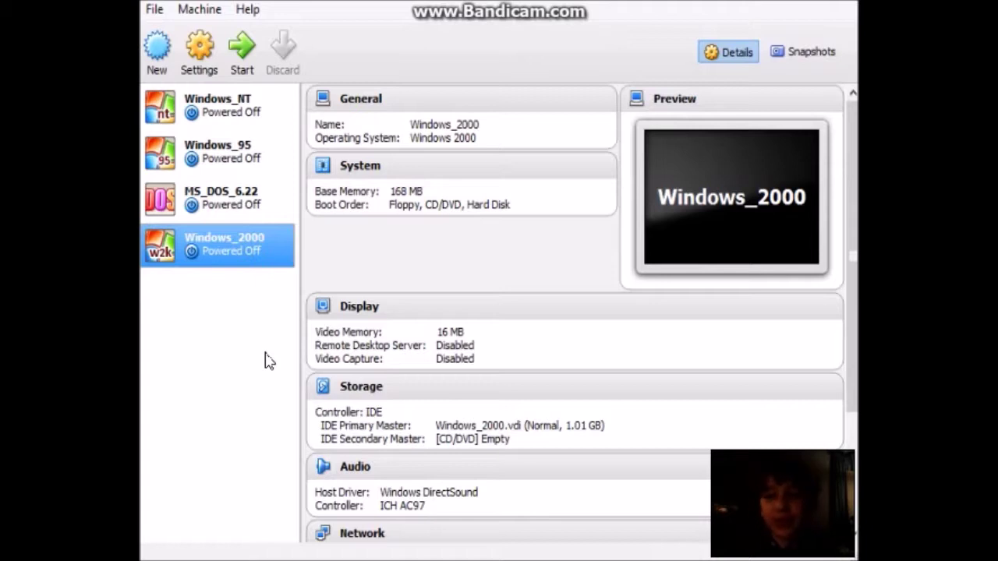
# Start creating a new virtual machine and name it "bad farts".
pyautogui.click(156, 65)
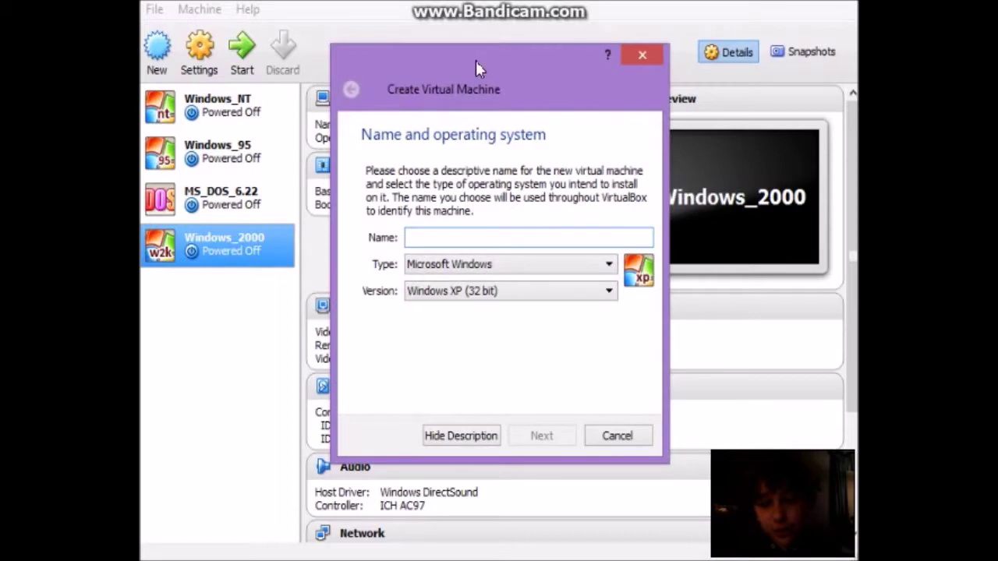
pyautogui.moveTo(475, 67); pyautogui.dragTo(468, 63)
pyautogui.write('bat')
pyautogui.press('BackSpace')
pyautogui.press('BackSpace')
pyautogui.press('BackSpace')
pyautogui.press('BackSpace')
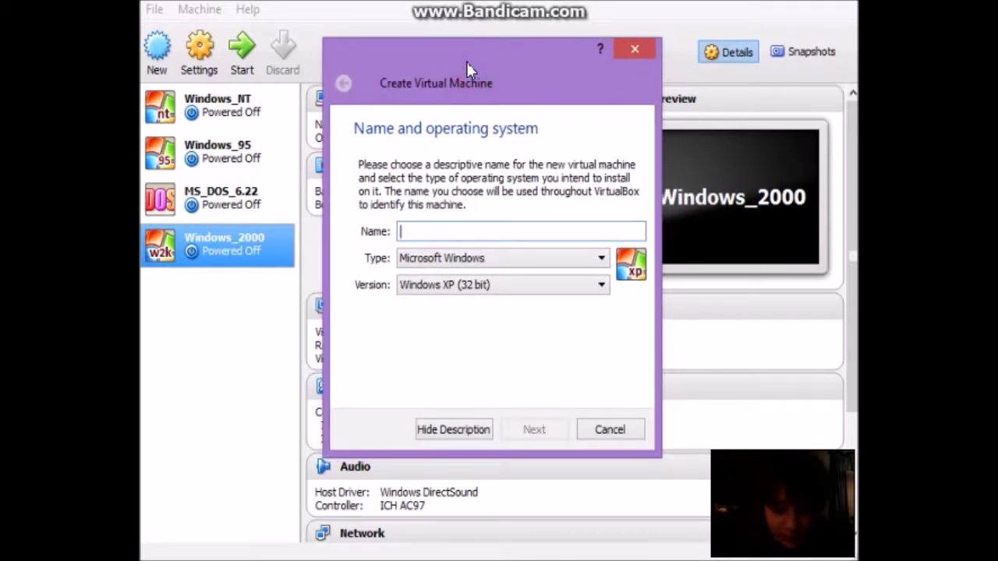
pyautogui.write('bad f')
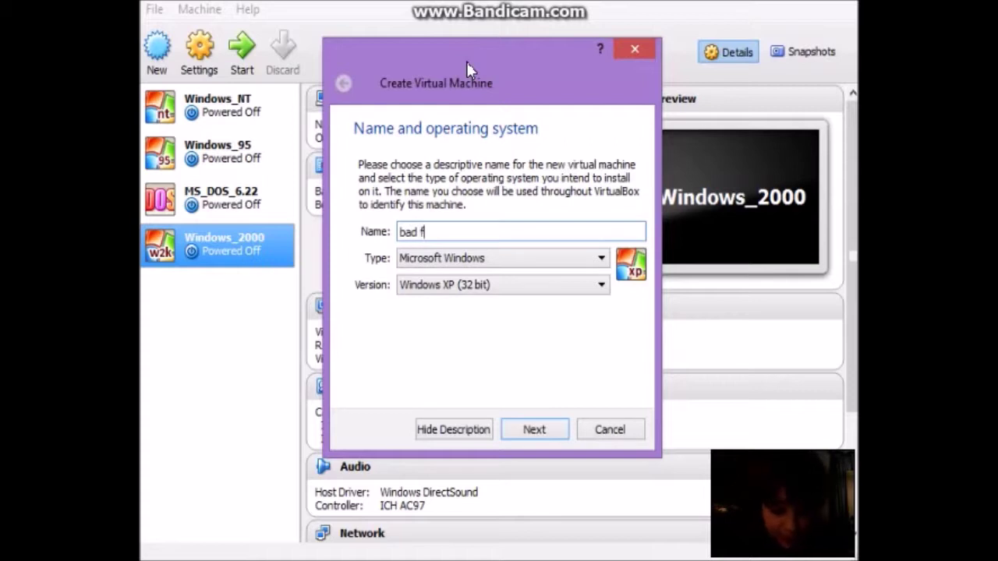
pyautogui.write('arts')
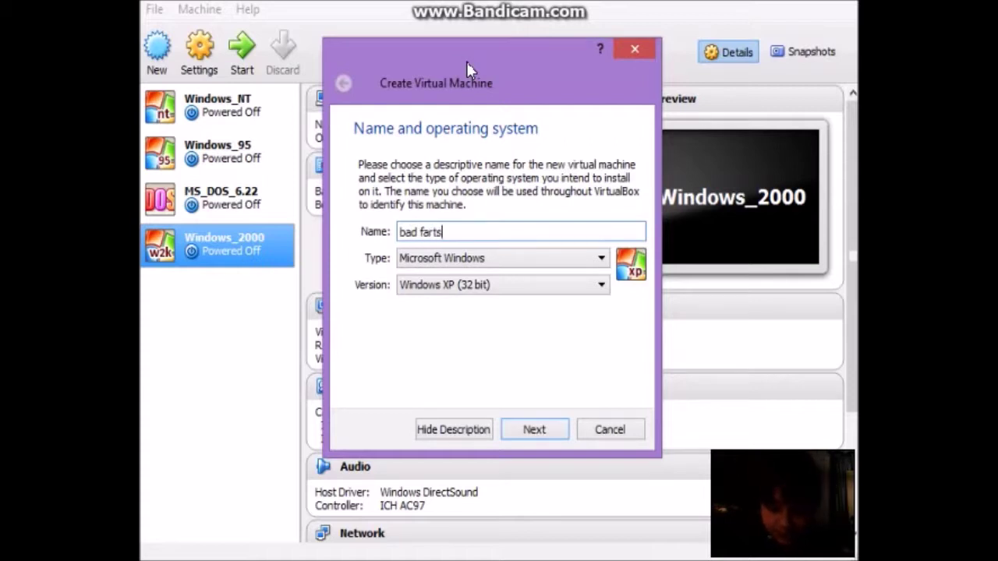
# Set the new machine's version to Windows Vista (32 bit), continue the wizard, and cancel the machine's creation.
pyautogui.click(460, 285)
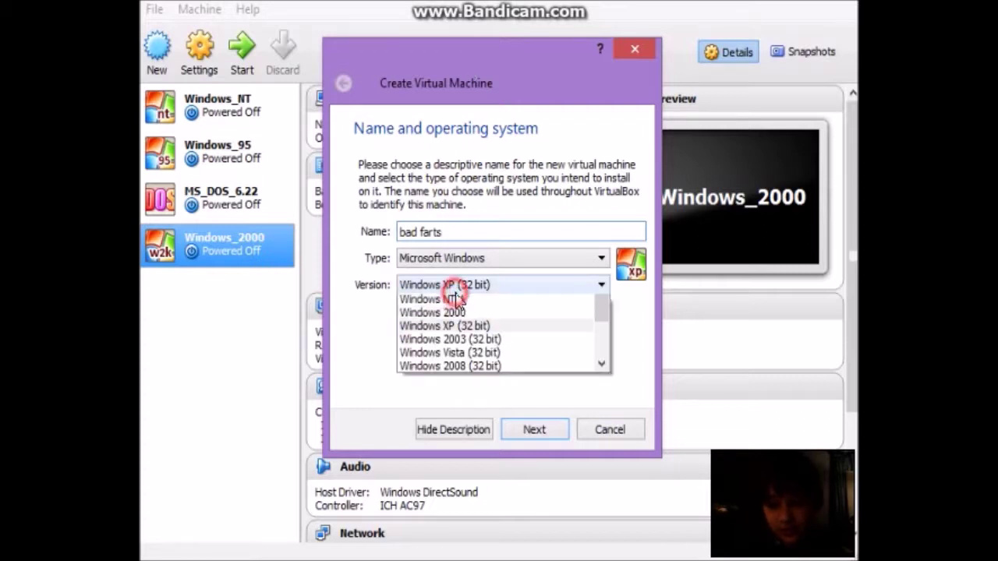
pyautogui.click(462, 409)
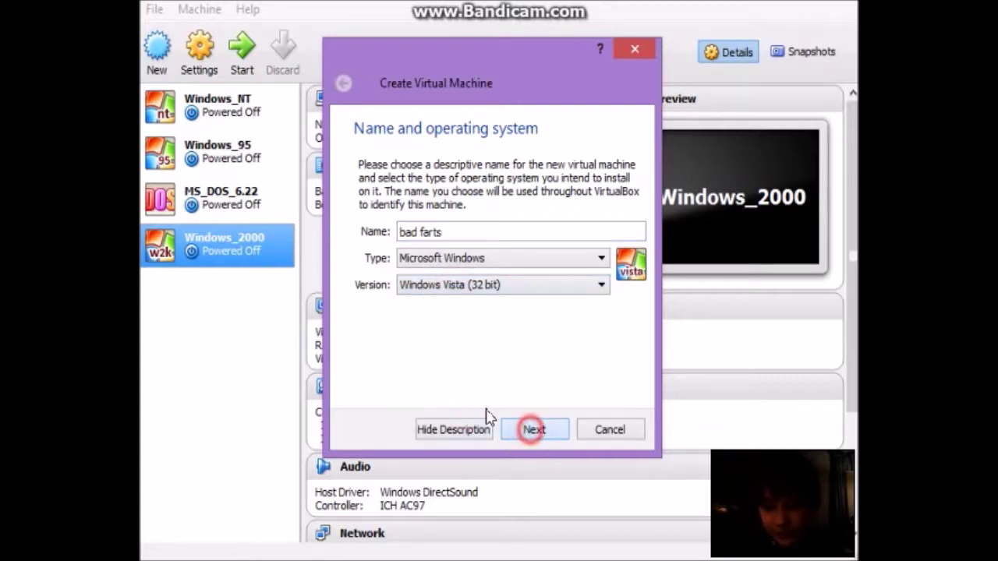
pyautogui.click(533, 430)
pyautogui.click(511, 234)
pyautogui.click(528, 234)
pyautogui.click(635, 50)
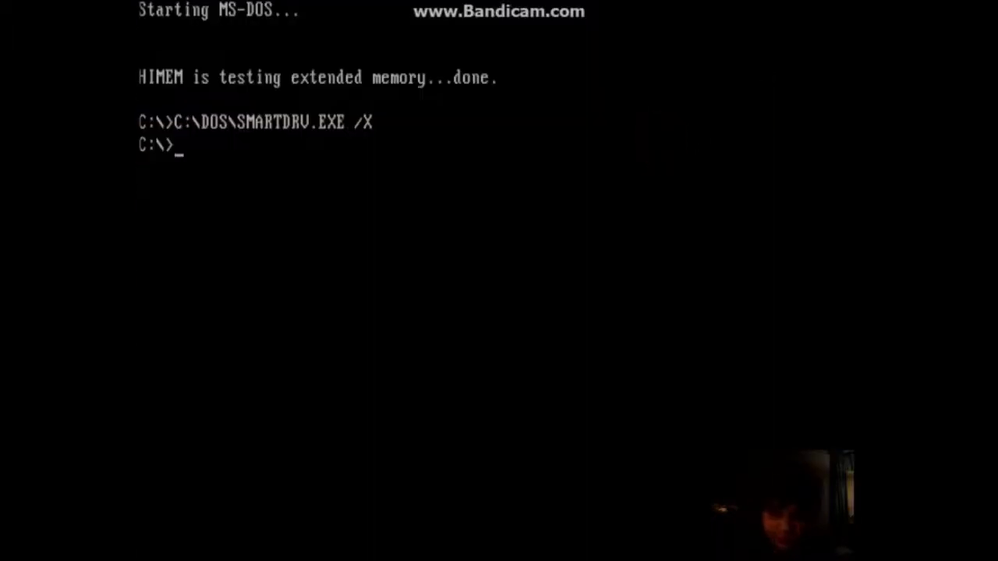
# Try the commands "boot windows" and "play a game" at the MS-DOS prompt.
pyautogui.write('oot windows')
pyautogui.press('Return')
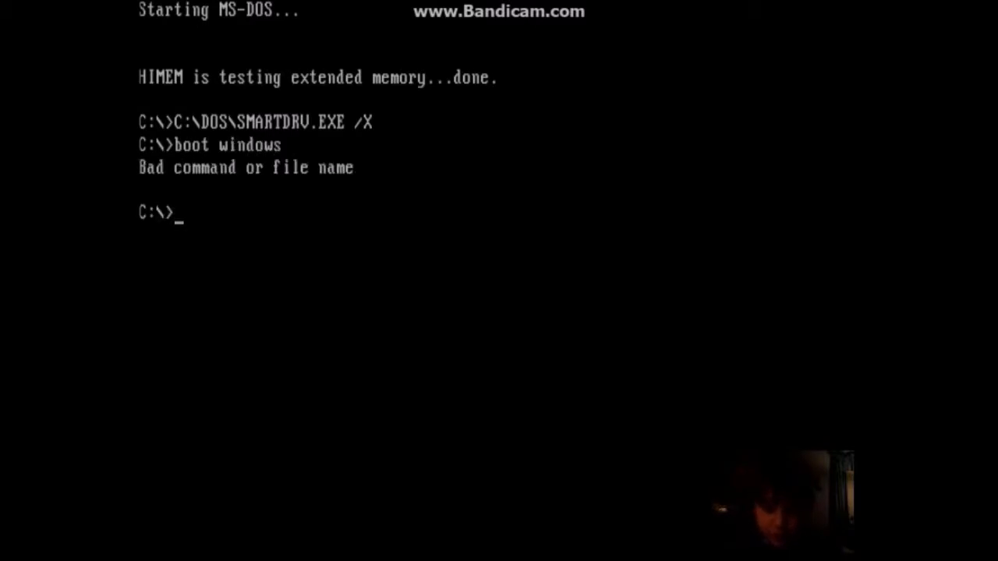
pyautogui.write('play a game')
pyautogui.press('Return')
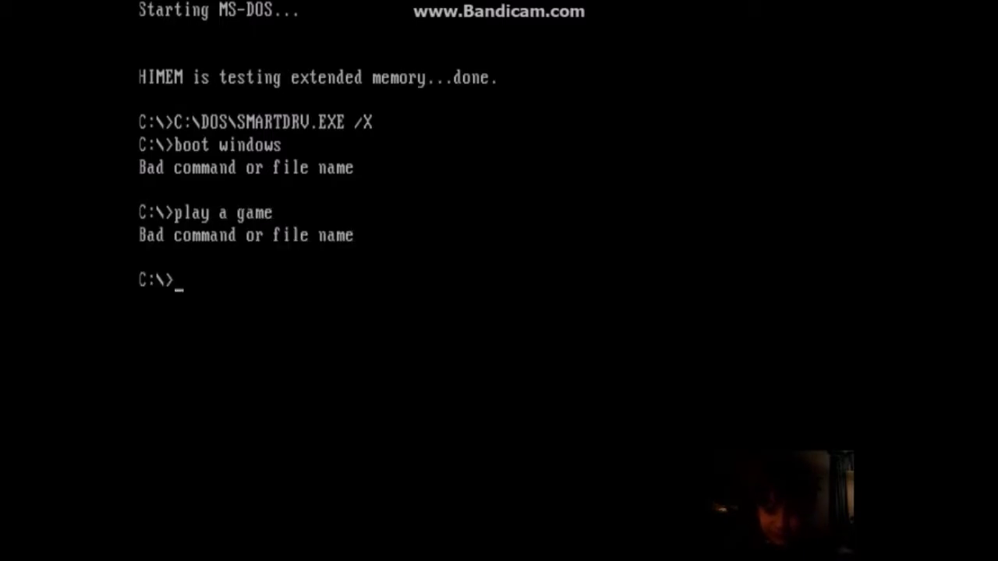
# Try the commands "play minecraft", "play terraria" and "do anything" at the MS-DOS prompt.
pyautogui.write('play minecraft')
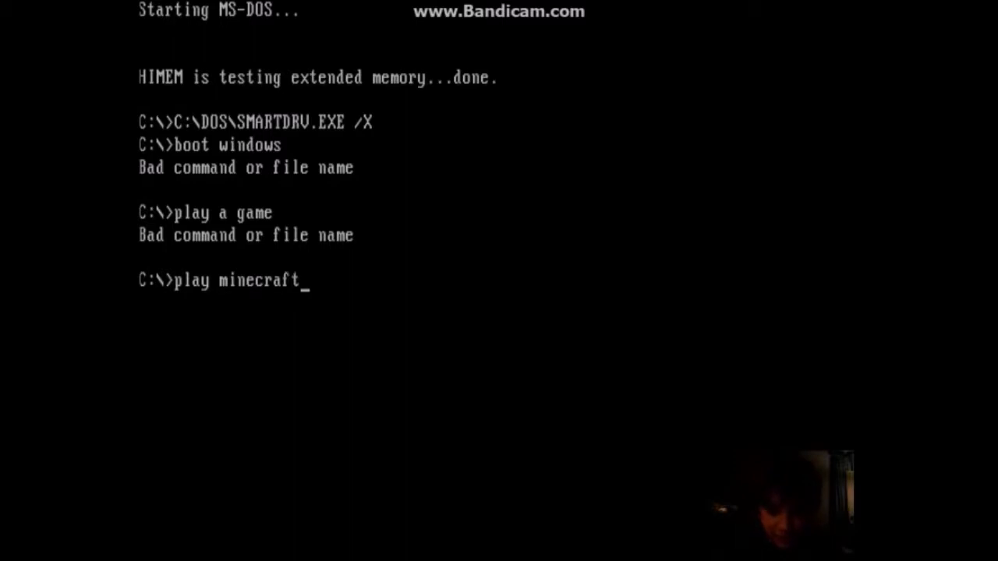
pyautogui.press('Return')
pyautogui.write('pl')
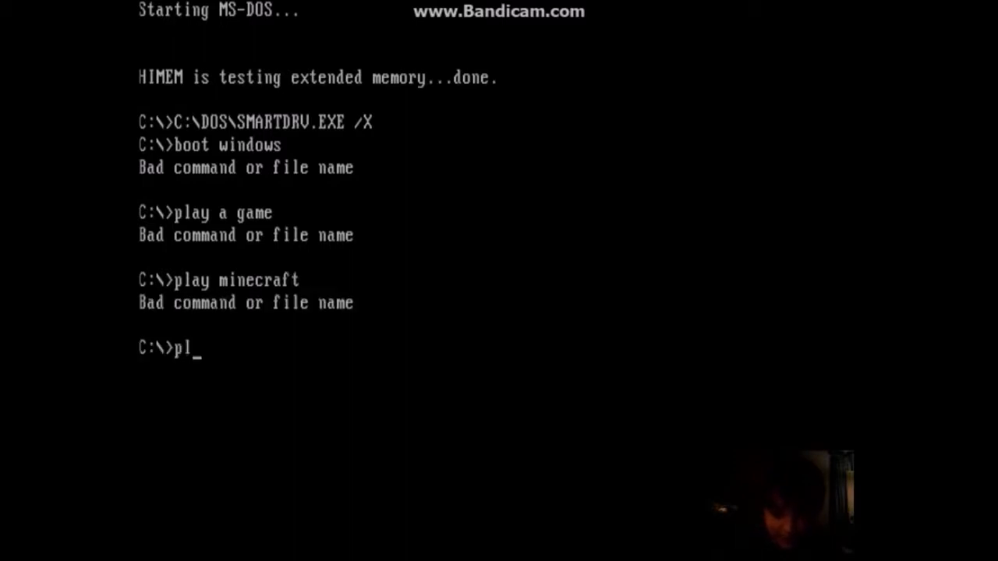
pyautogui.write('ay terraria')
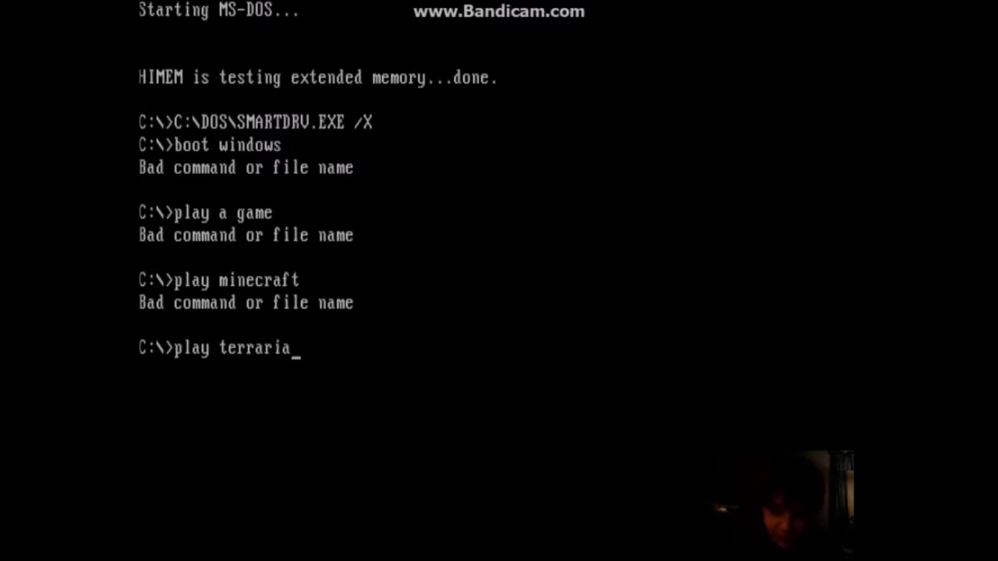
pyautogui.press('Return')
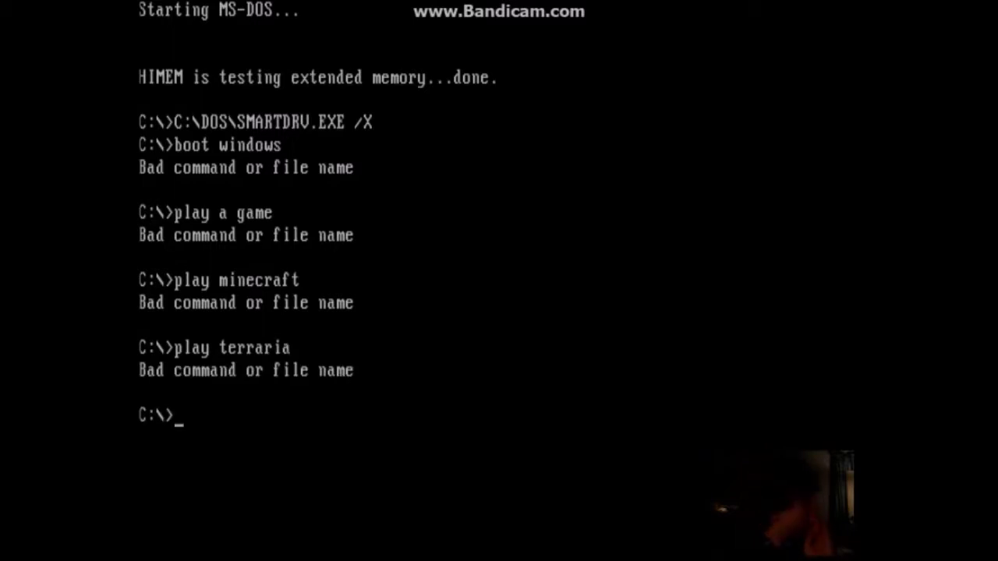
pyautogui.write('do anything')
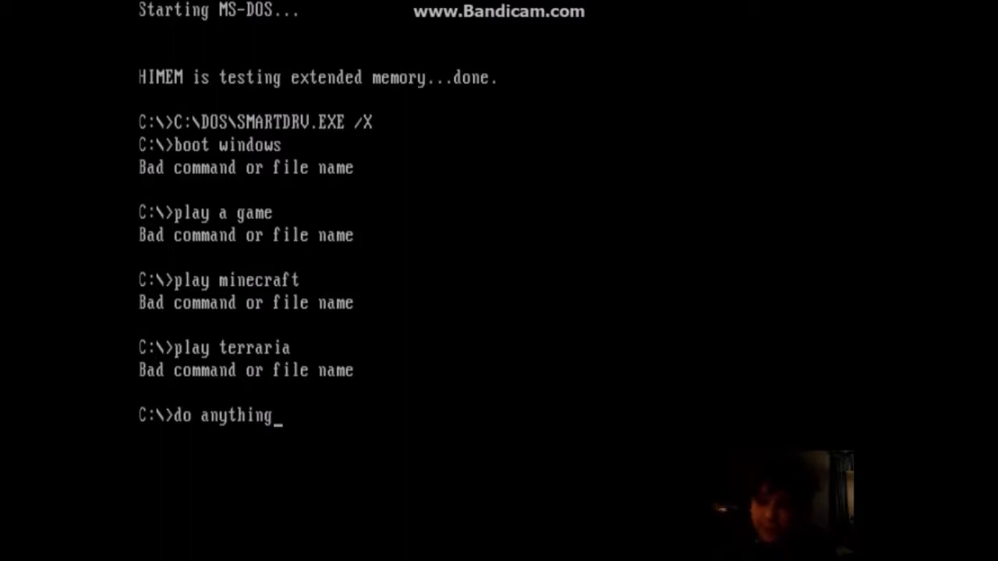
pyautogui.press('Return')
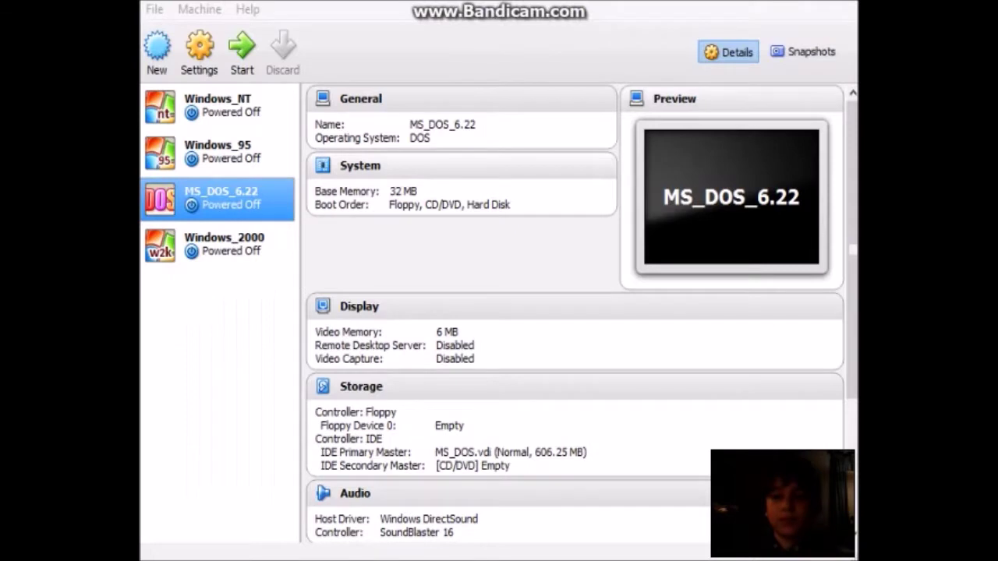
# Show the details of the Windows_95 virtual machine.
pyautogui.click(273, 331)
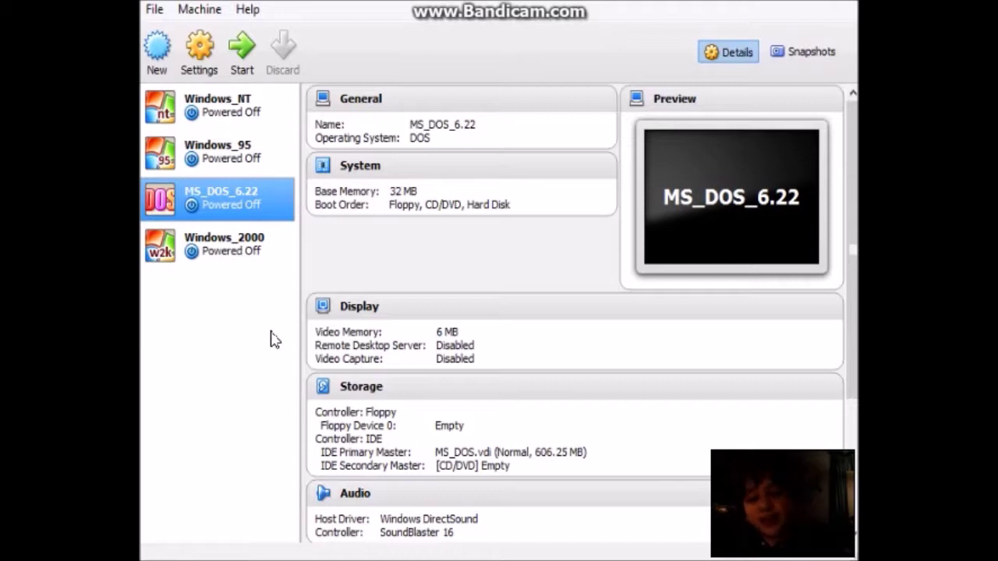
pyautogui.click(257, 160)
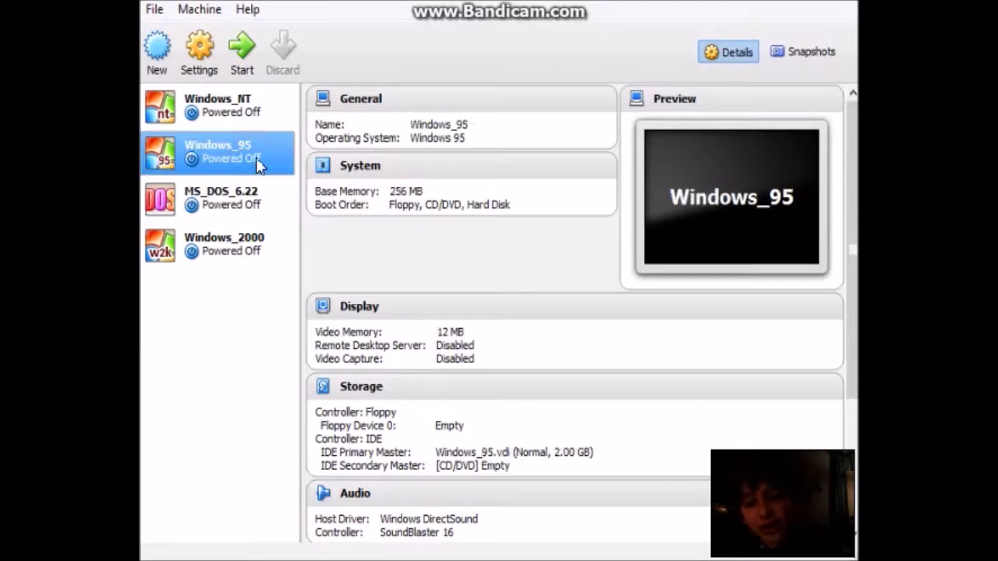
pyautogui.click(242, 329)
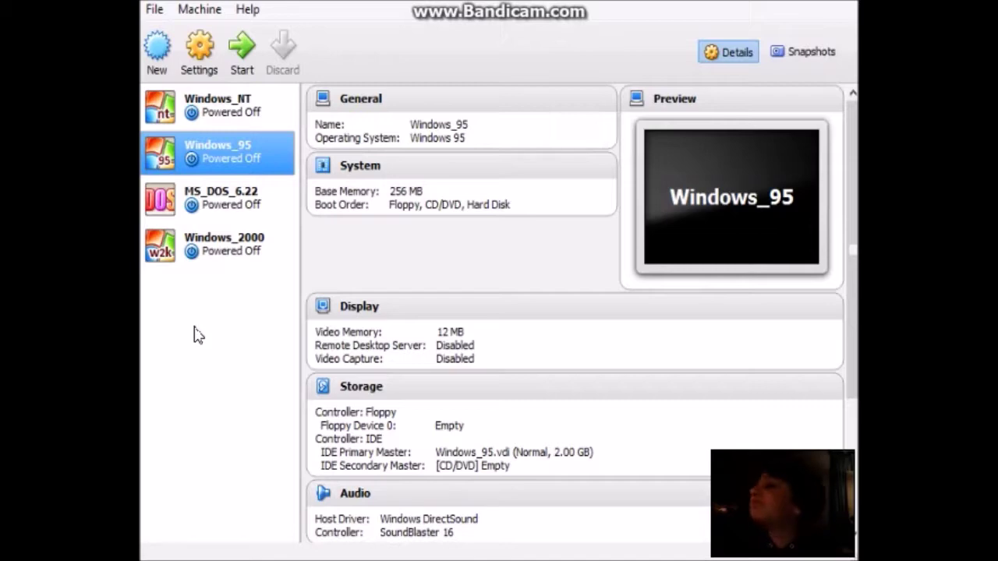
# Start the Windows_2000 virtual machine and close its Getting Started with Windows 2000 window.
pyautogui.click(210, 260)
pyautogui.click(248, 64)
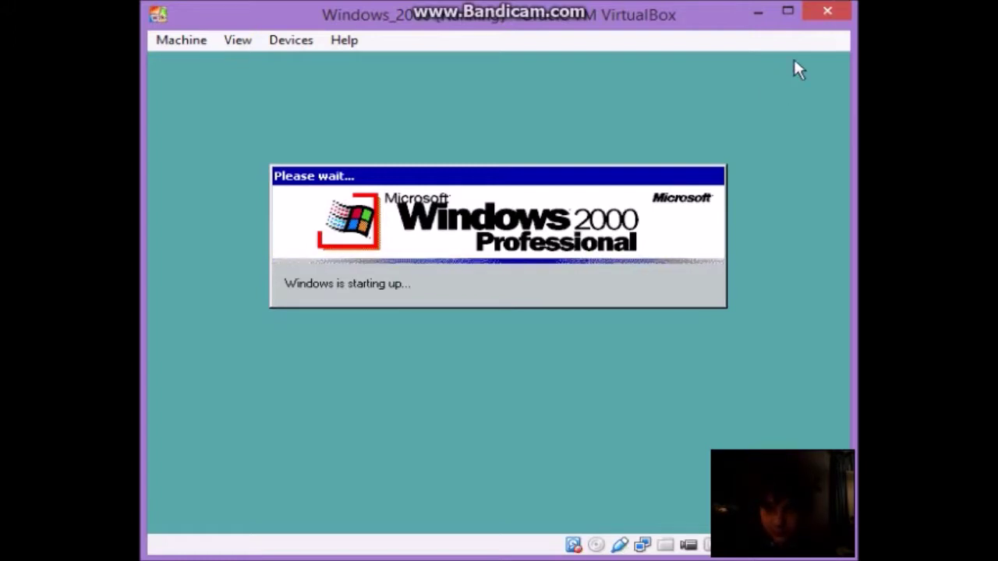
pyautogui.click(616, 226)
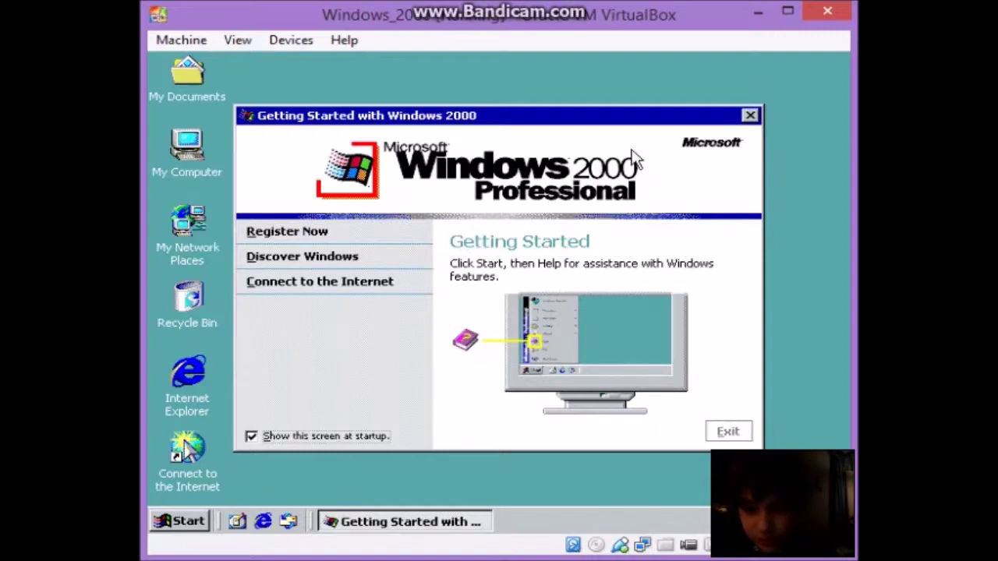
pyautogui.click(749, 115)
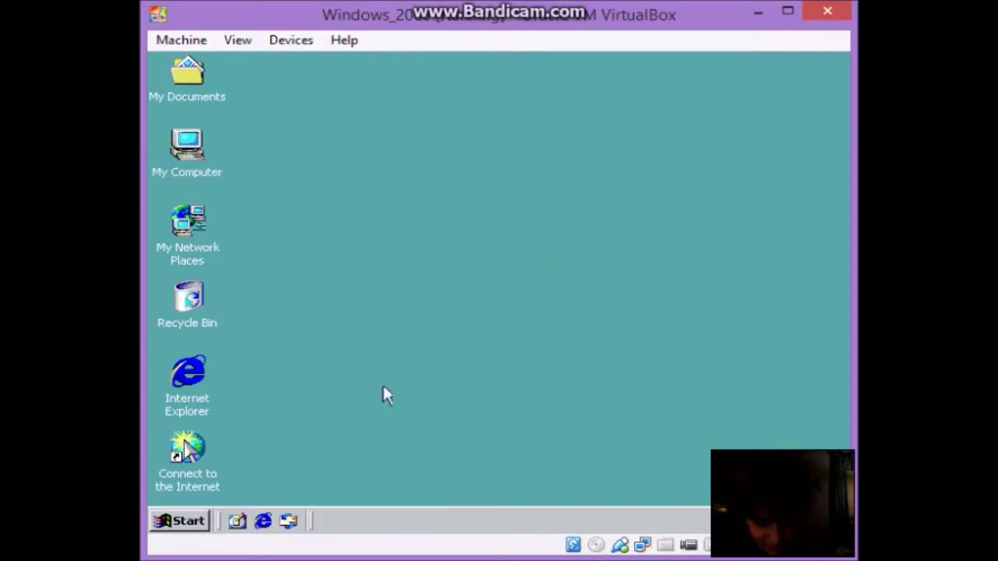
# Open the Control Panel inside the Windows 2000 virtual machine.
pyautogui.click(179, 522)
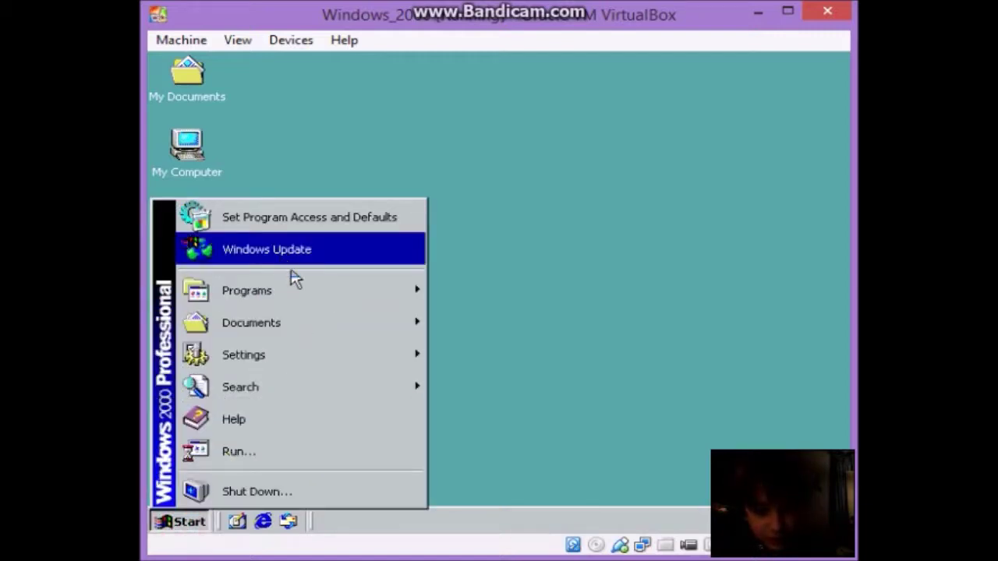
pyautogui.moveTo(284, 373)
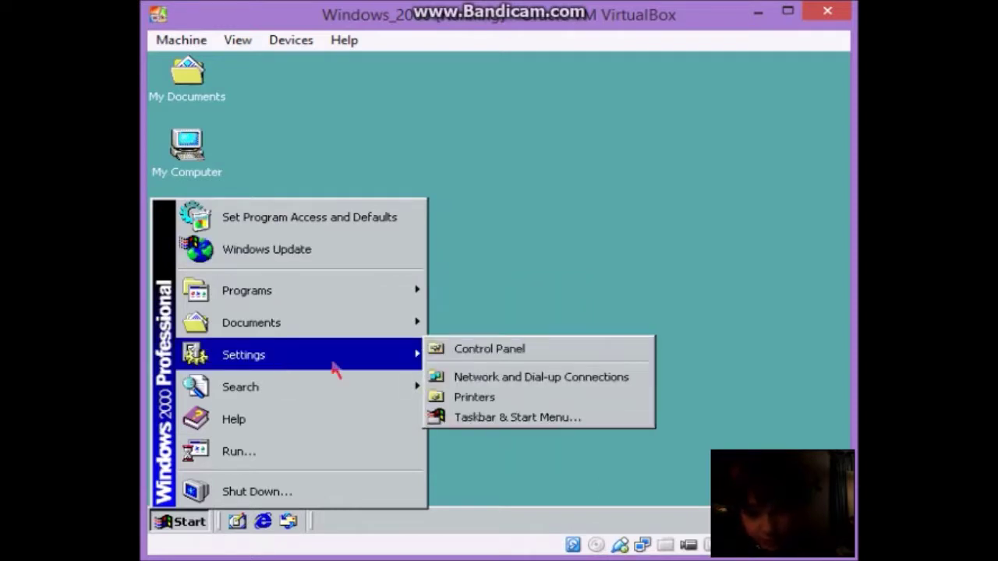
pyautogui.press('Escape')
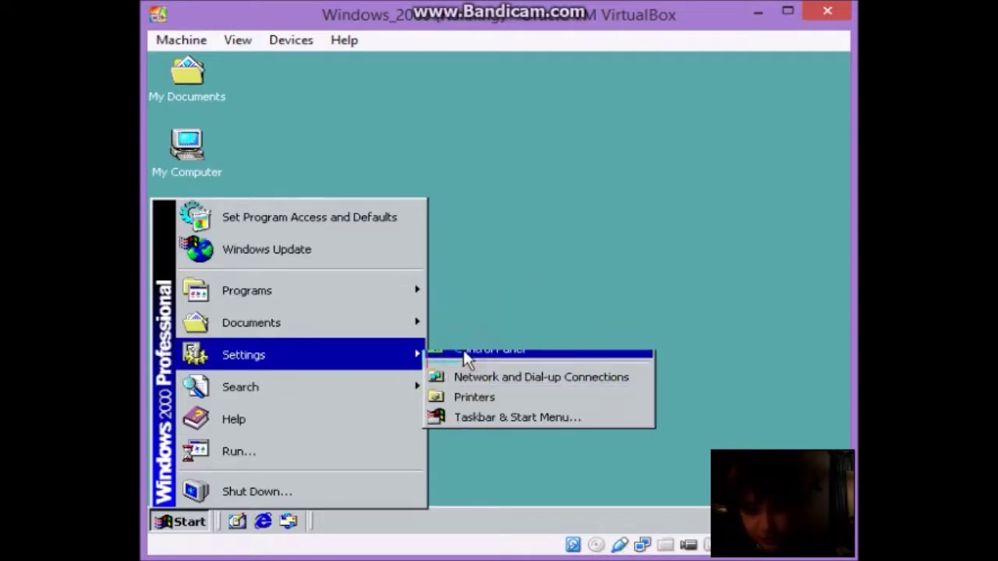
pyautogui.click(460, 343)
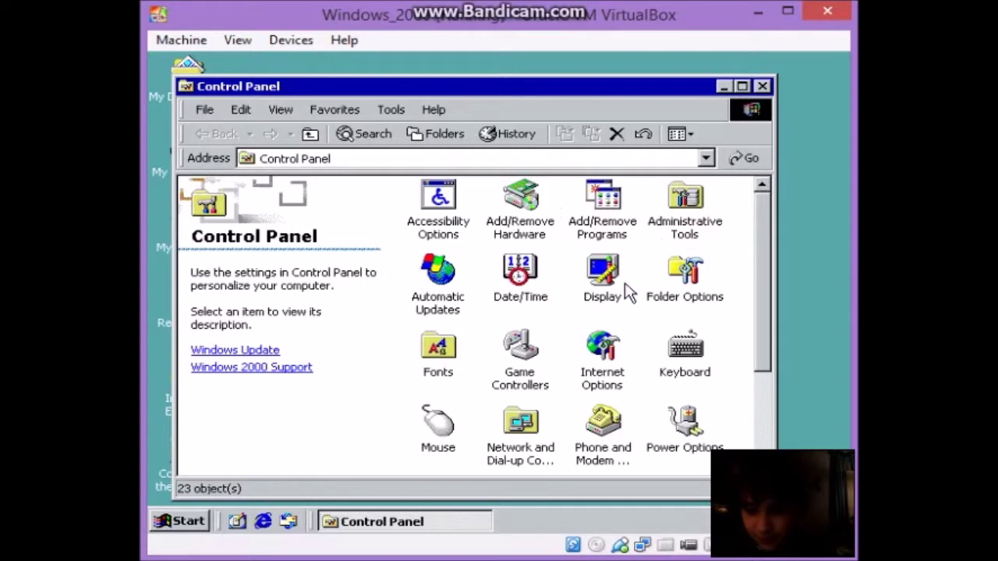
# View the general System Properties from the Control Panel and close them.
pyautogui.scroll(-2, 621, 306)
pyautogui.scroll(-1, 623, 306)
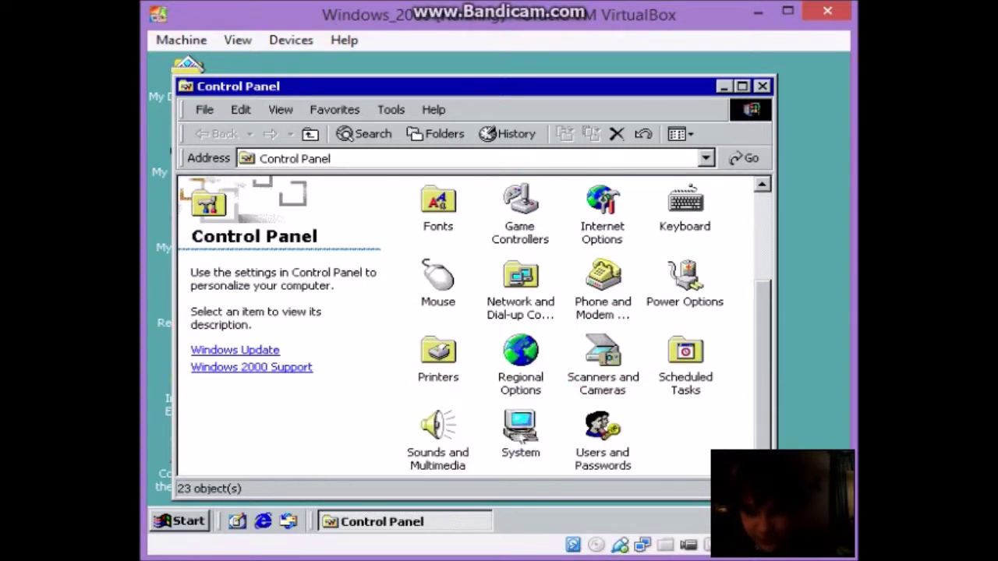
pyautogui.click(534, 427)
pyautogui.doubleClick(535, 428)
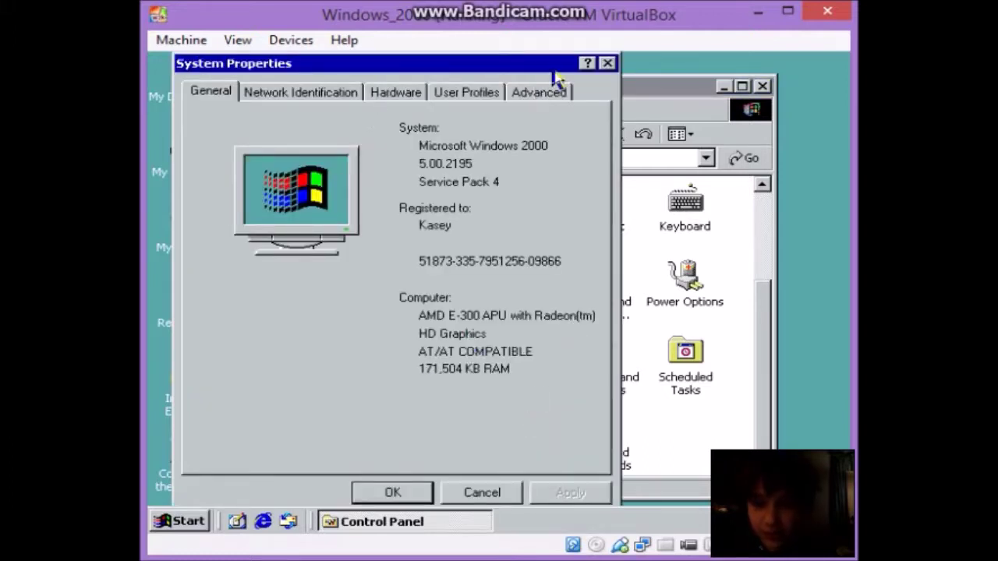
pyautogui.click(607, 63)
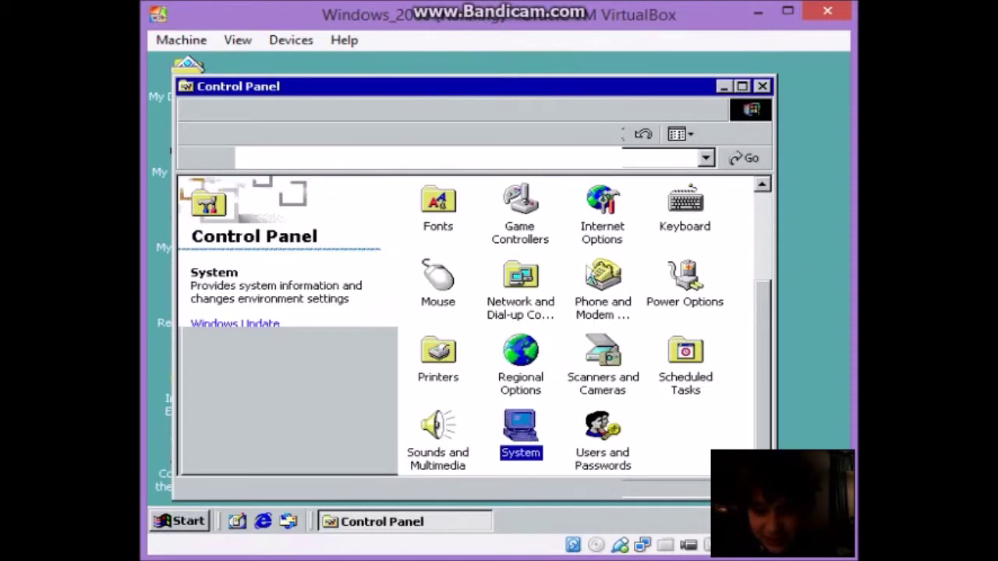
# Open Display Properties, look at the screen saver settings, return to the background settings and minimize the Control Panel window.
pyautogui.scroll(5, 583, 343)
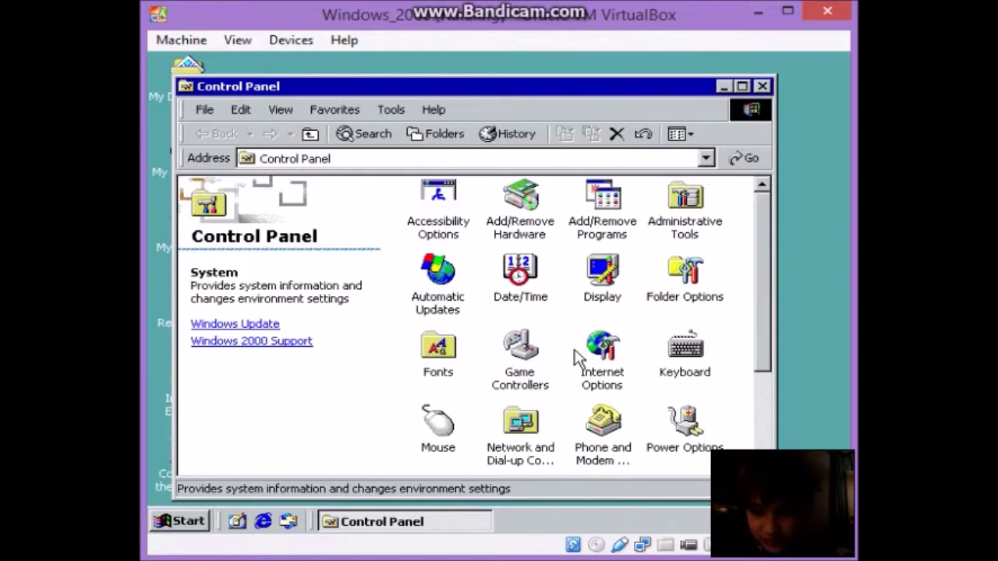
pyautogui.doubleClick(603, 278)
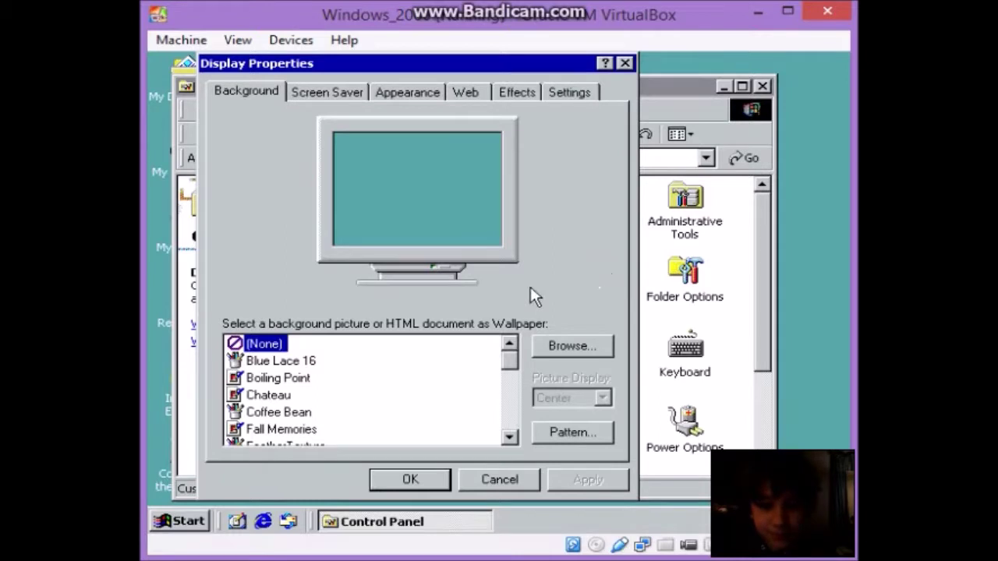
pyautogui.click(326, 91)
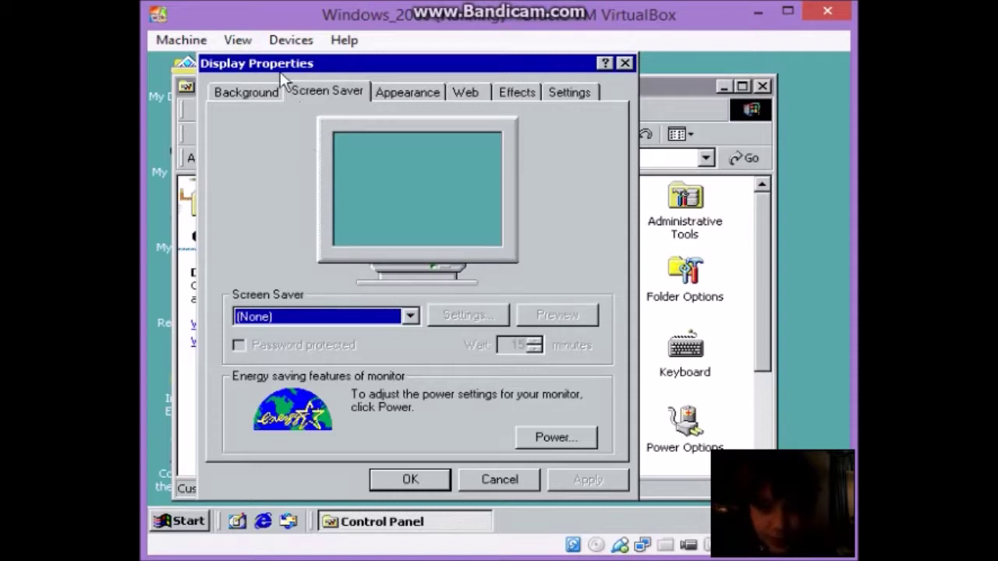
pyautogui.click(258, 99)
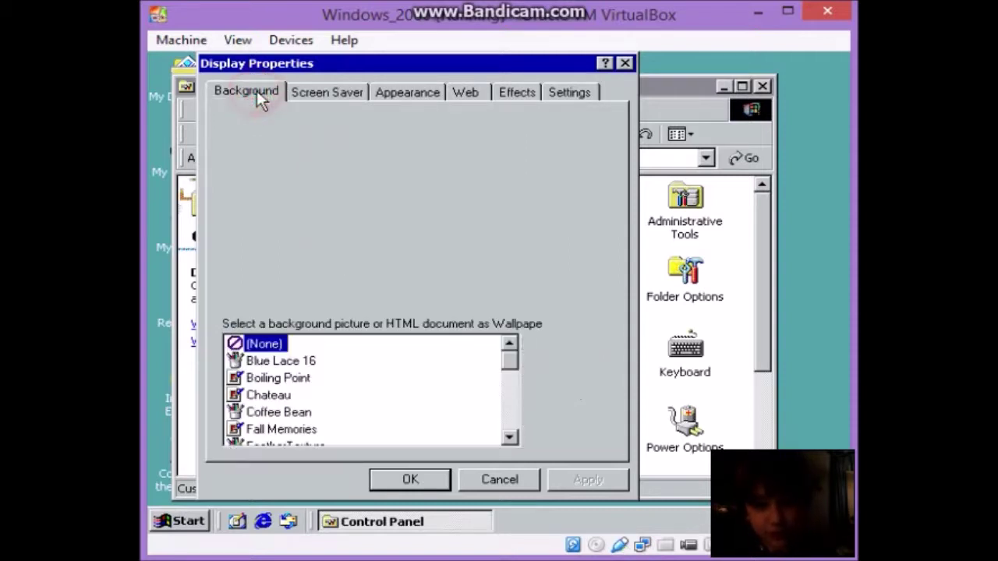
pyautogui.click(716, 88)
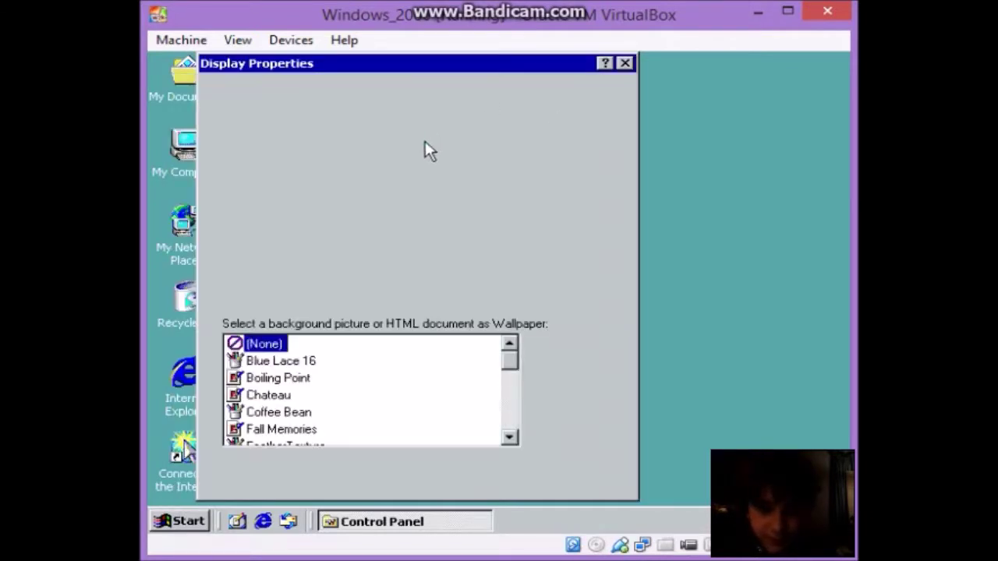
# Preview the Blue Lace 16, Boiling Point and Chateau wallpapers and apply Coffee Bean as the centered desktop background.
pyautogui.click(274, 363)
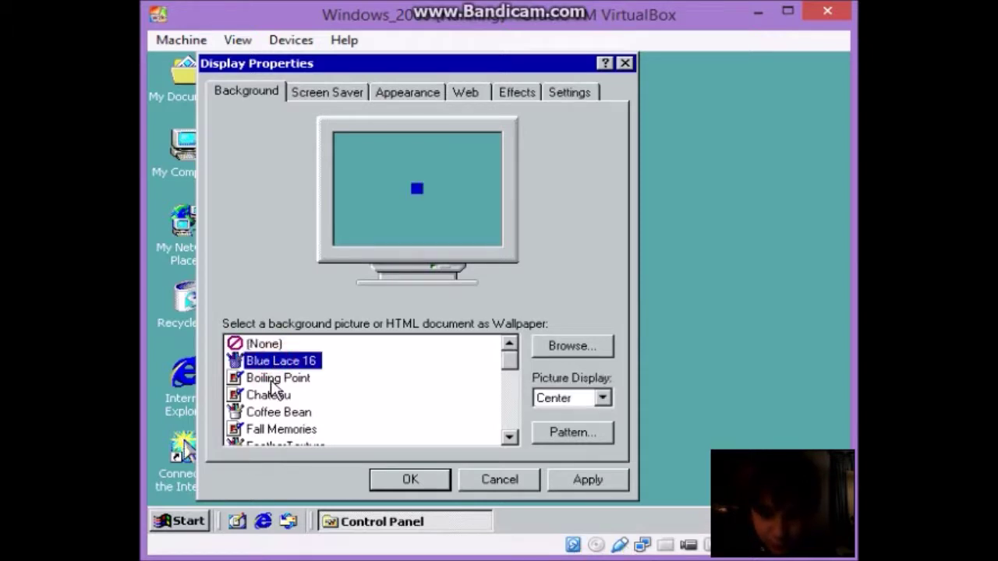
pyautogui.click(273, 382)
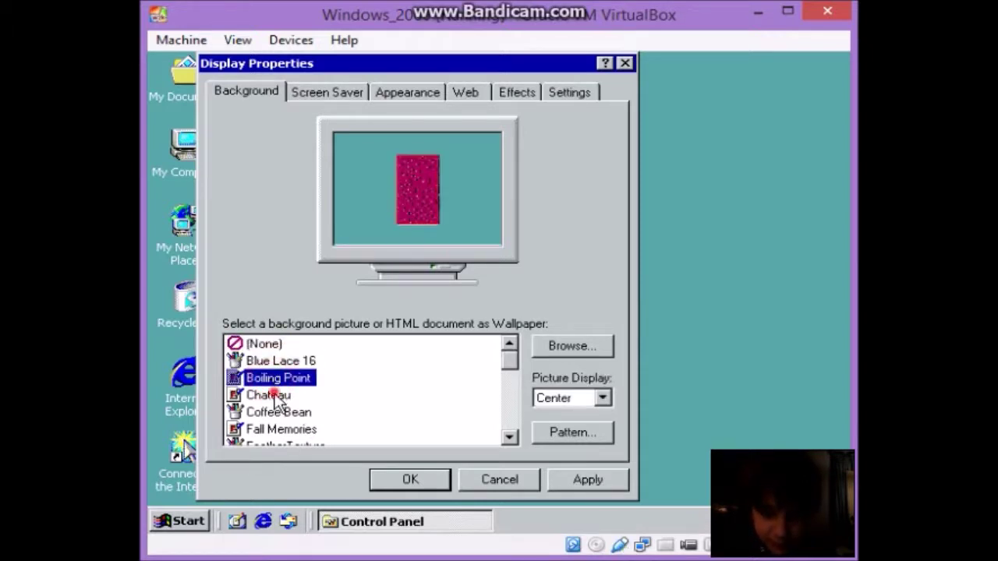
pyautogui.click(274, 398)
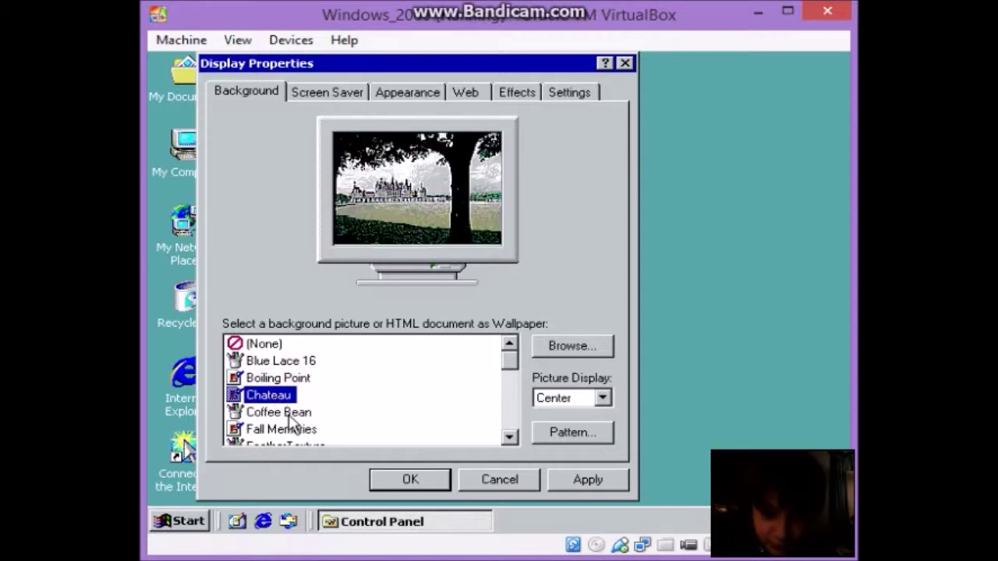
pyautogui.click(306, 415)
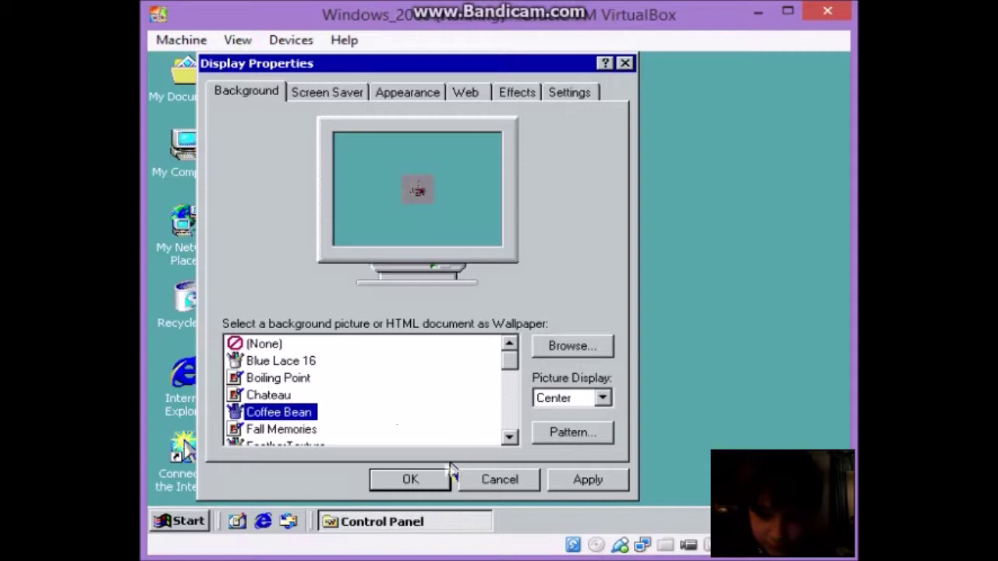
pyautogui.click(554, 479)
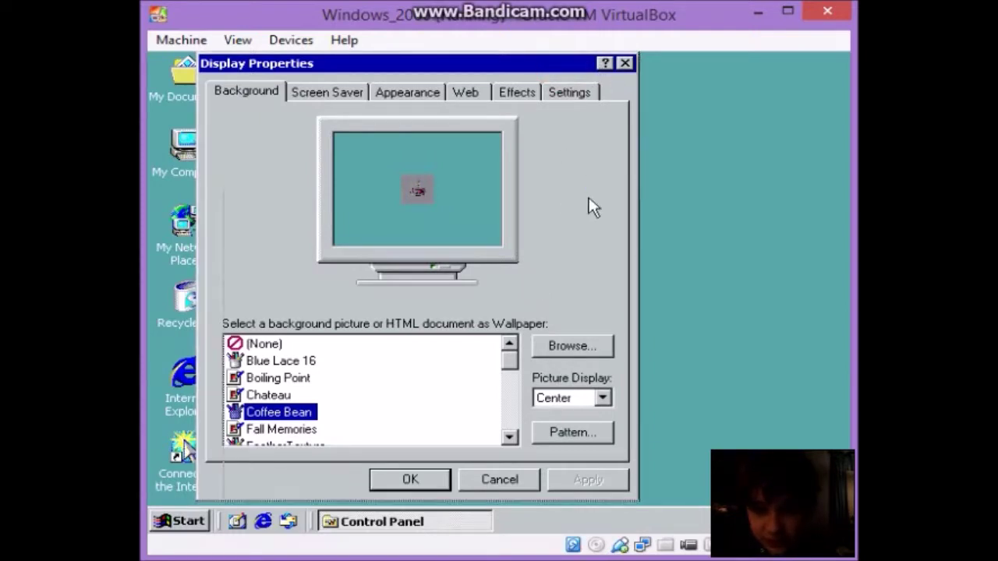
# Move the Display Properties window down to view the Coffee Bean wallpaper on the desktop, and move it back up.
pyautogui.moveTo(589, 260); pyautogui.dragTo(573, 319)
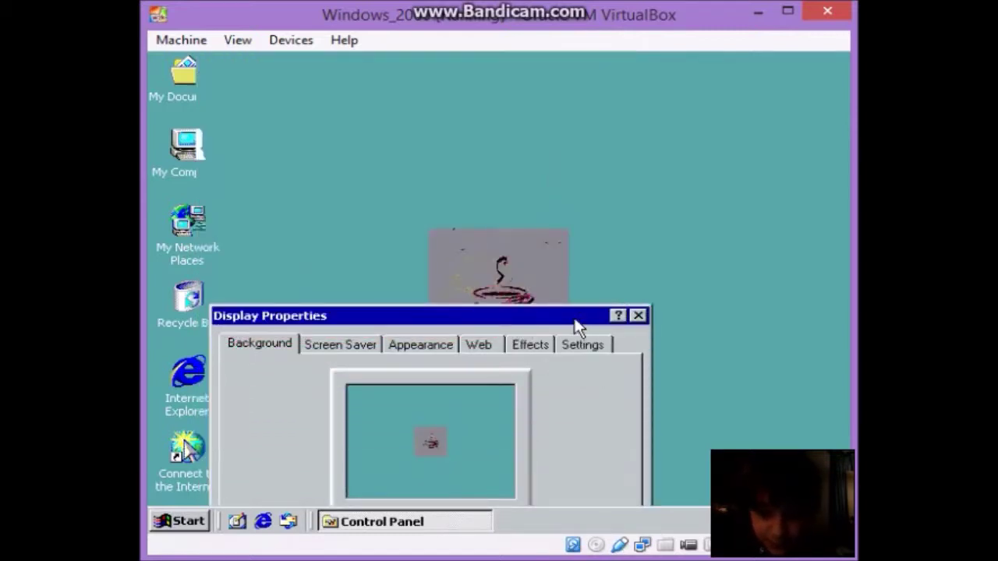
pyautogui.click(514, 271)
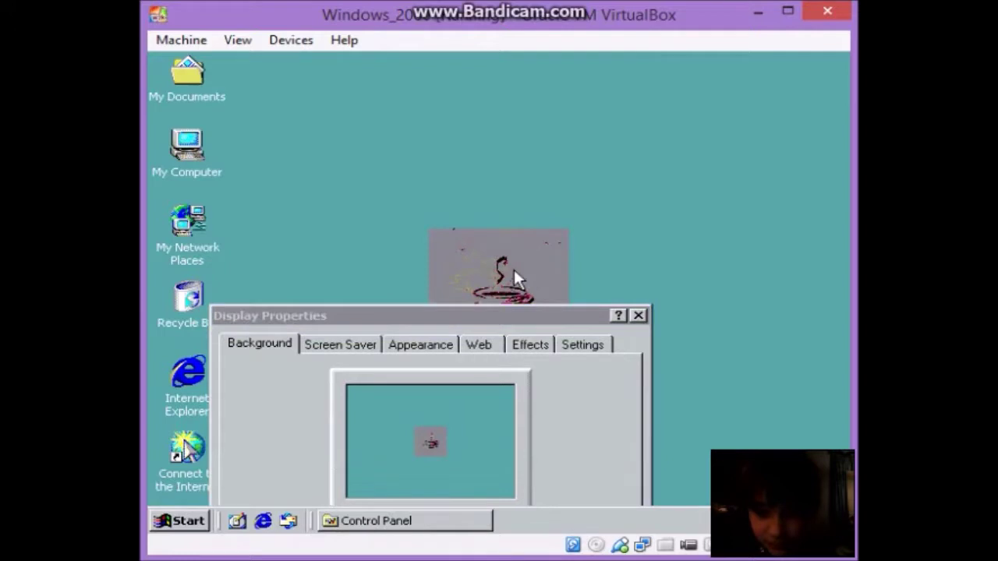
pyautogui.click(517, 311)
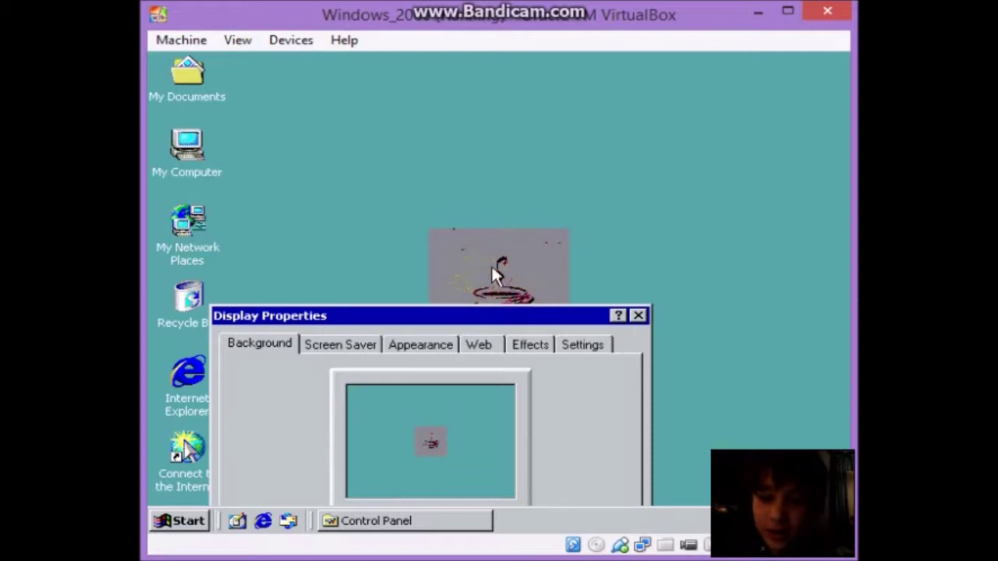
pyautogui.click(478, 250)
pyautogui.click(498, 312)
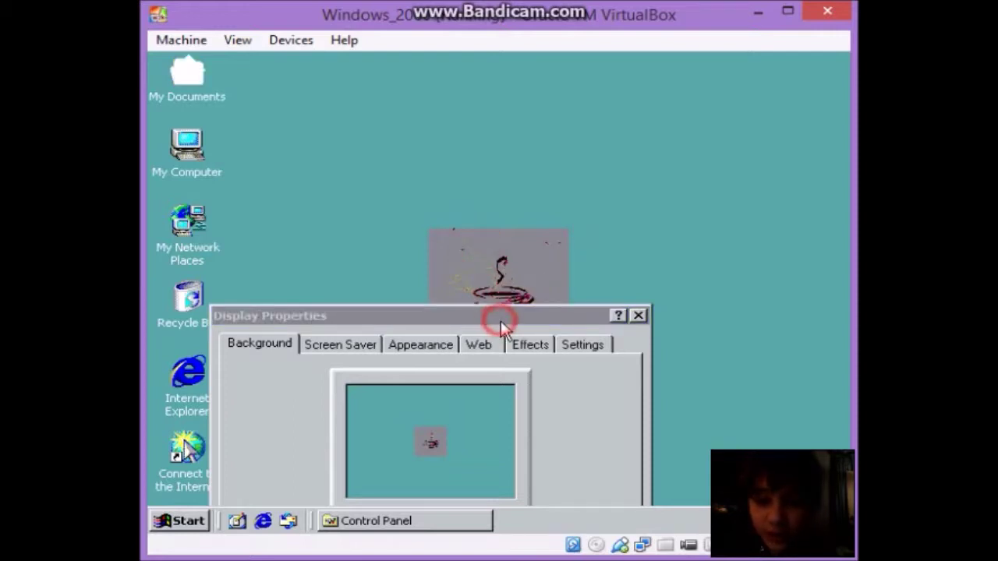
pyautogui.moveTo(541, 122); pyautogui.dragTo(550, 95)
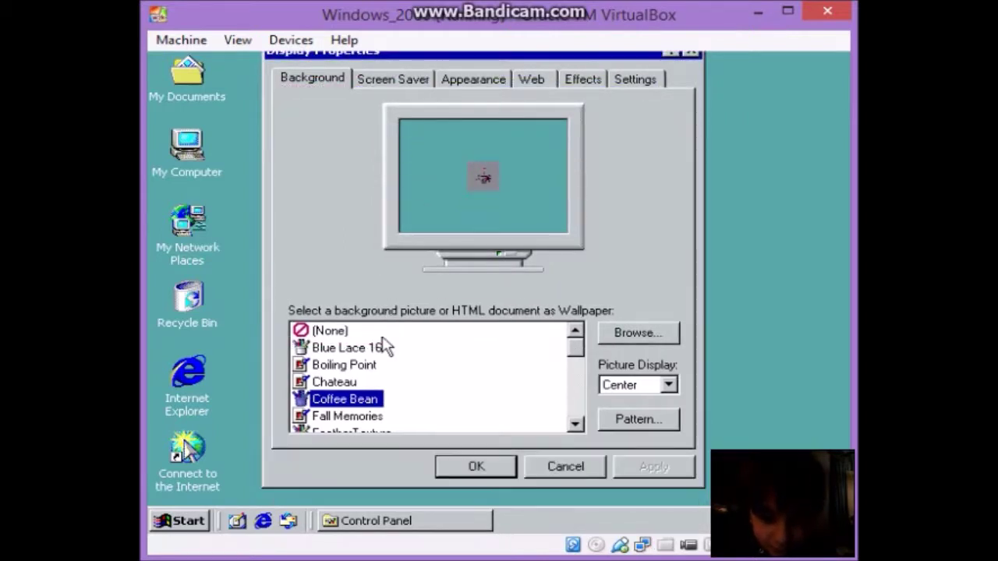
# Preview the Fall Memories, Gold Petals, Fly Away, Gone Fishing and Greenstone wallpapers.
pyautogui.click(352, 419)
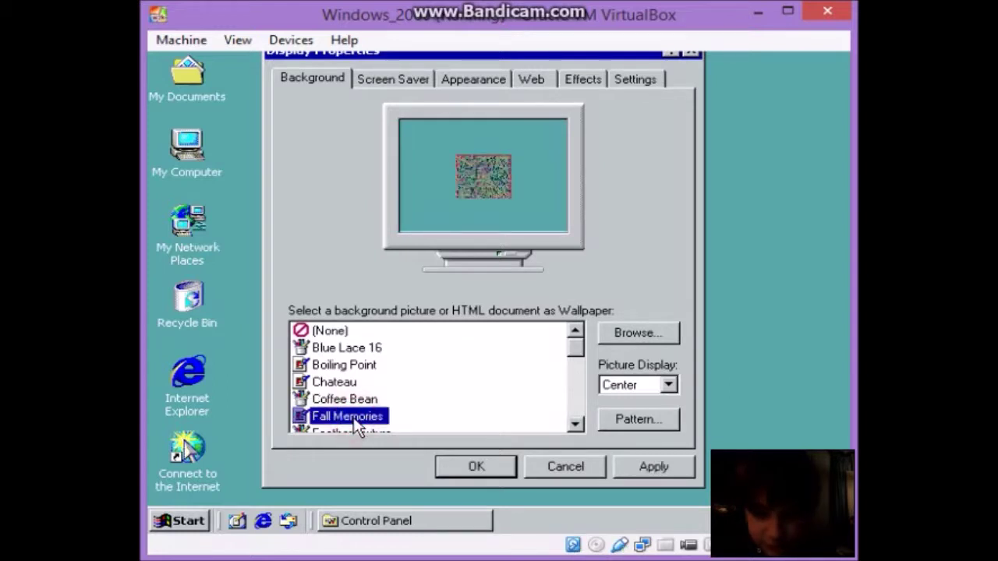
pyautogui.scroll(-5, 353, 423)
pyautogui.scroll(6, 356, 421)
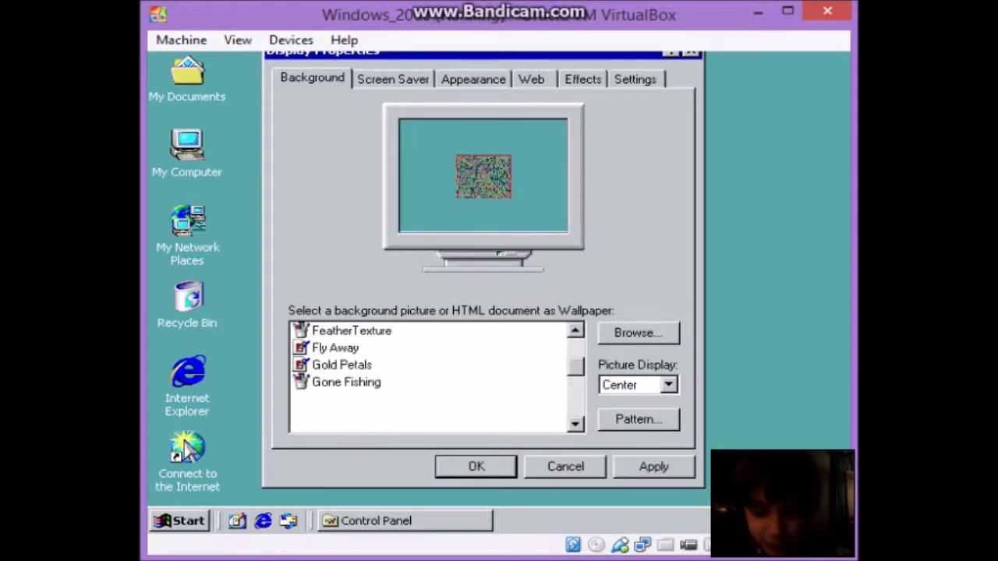
pyautogui.click(363, 367)
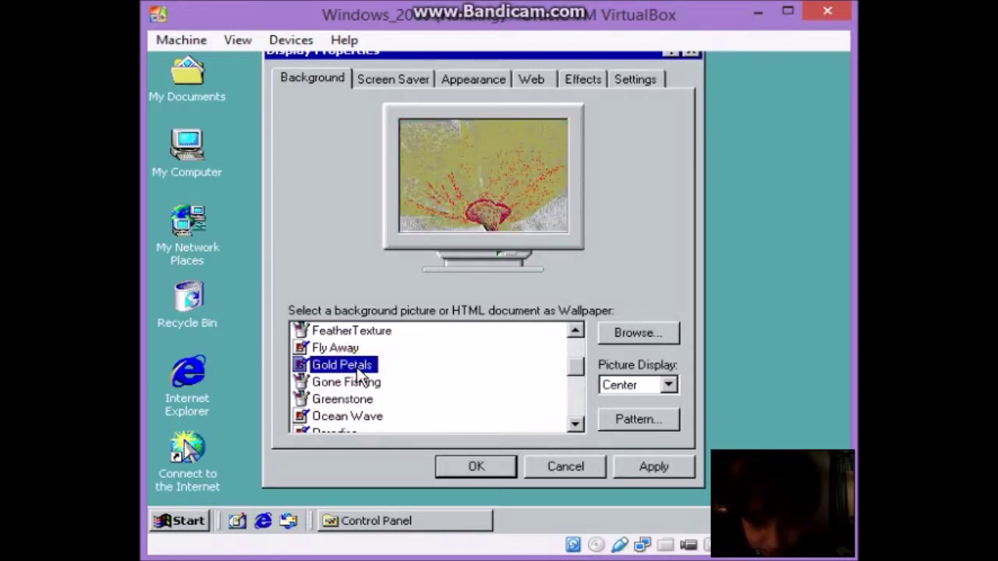
pyautogui.click(346, 351)
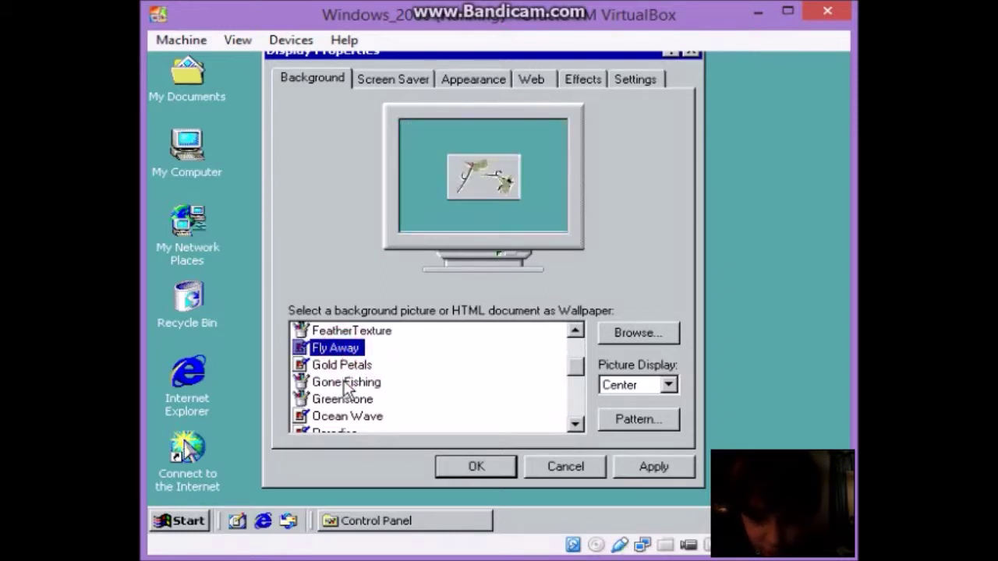
pyautogui.click(346, 382)
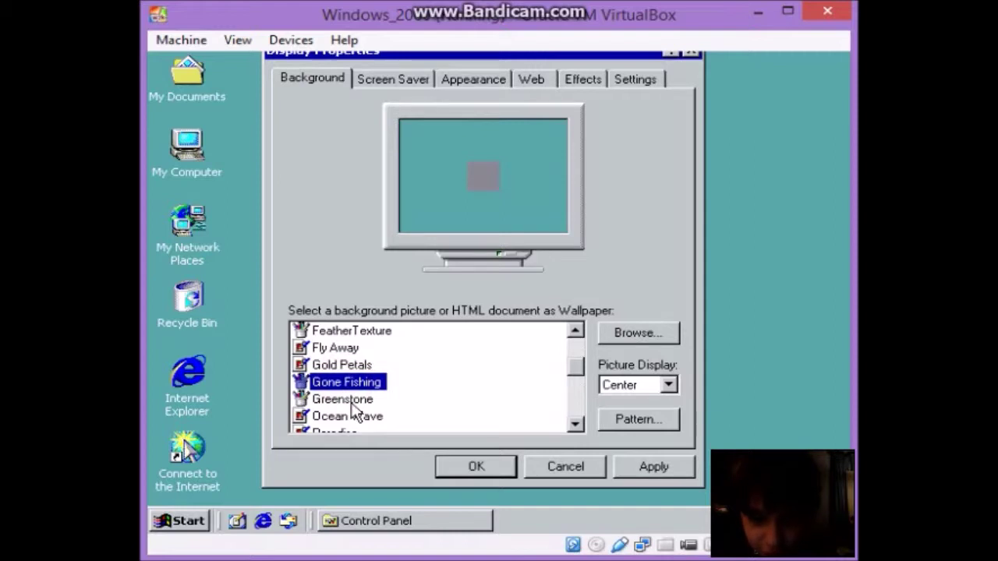
pyautogui.click(352, 403)
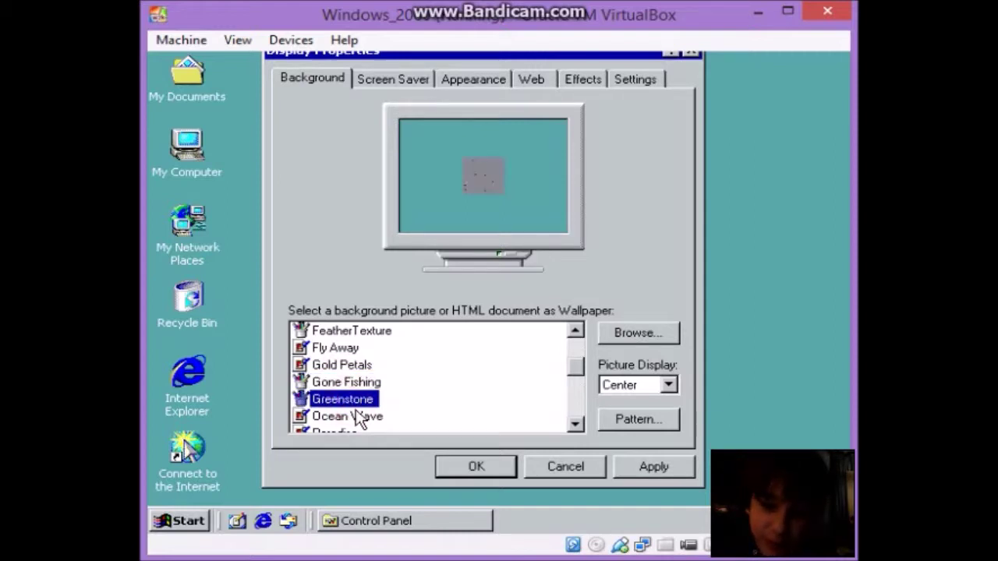
# Preview the Ocean Wave, Prairie Wind, Purple Sponge and Sample wallpapers.
pyautogui.click(360, 418)
pyautogui.scroll(-2, 359, 428)
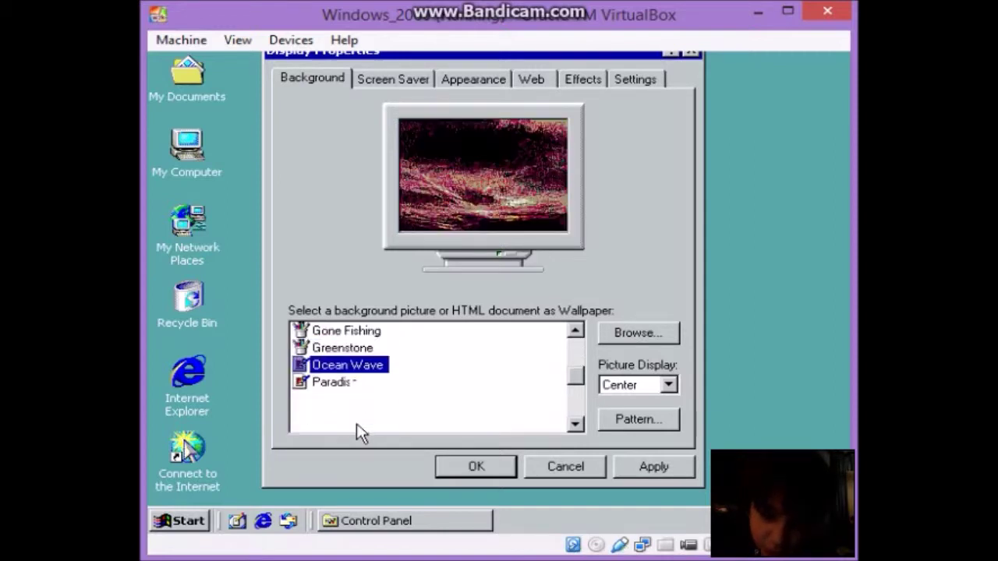
pyautogui.scroll(1, 357, 400)
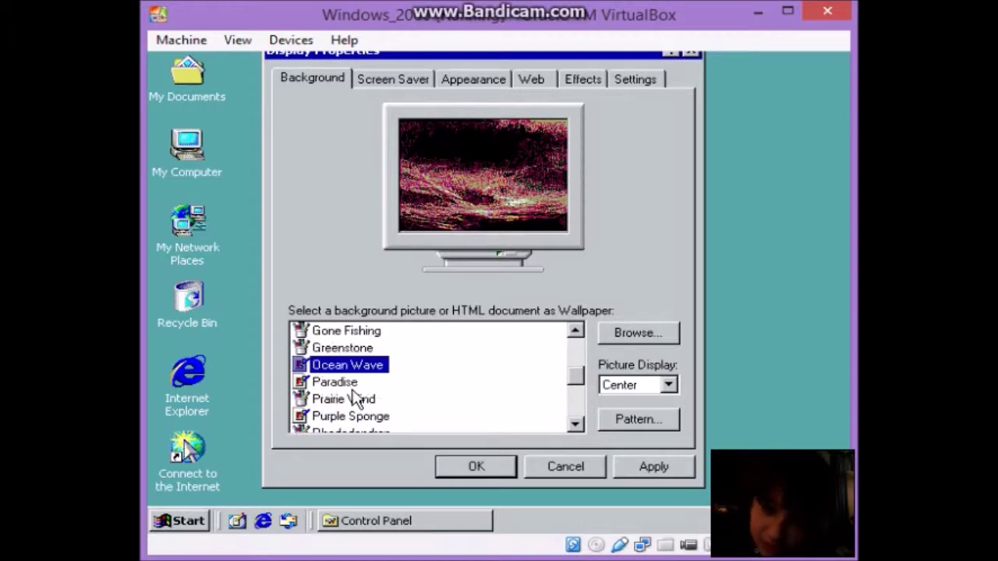
pyautogui.click(361, 401)
pyautogui.click(363, 416)
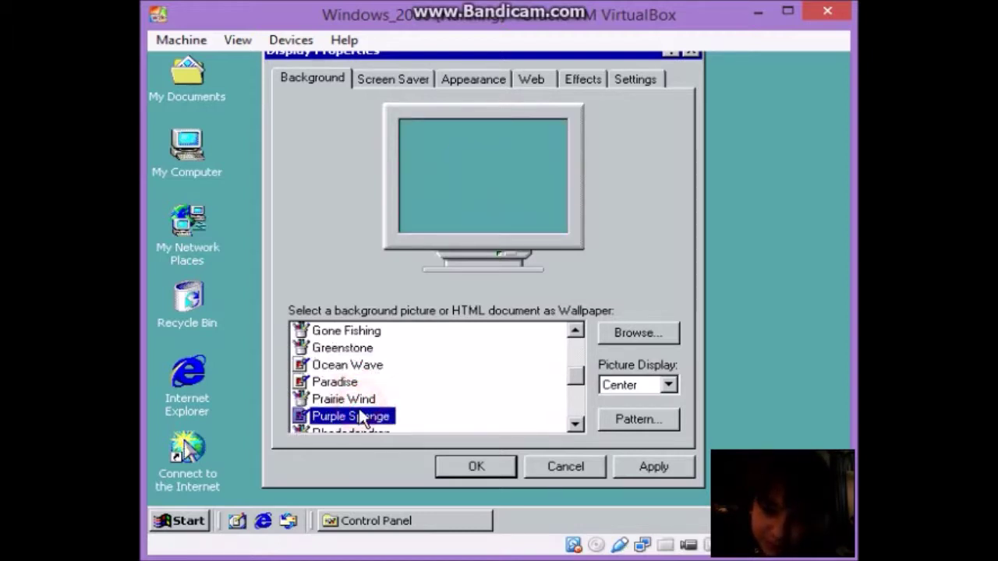
pyautogui.scroll(-1, 363, 418)
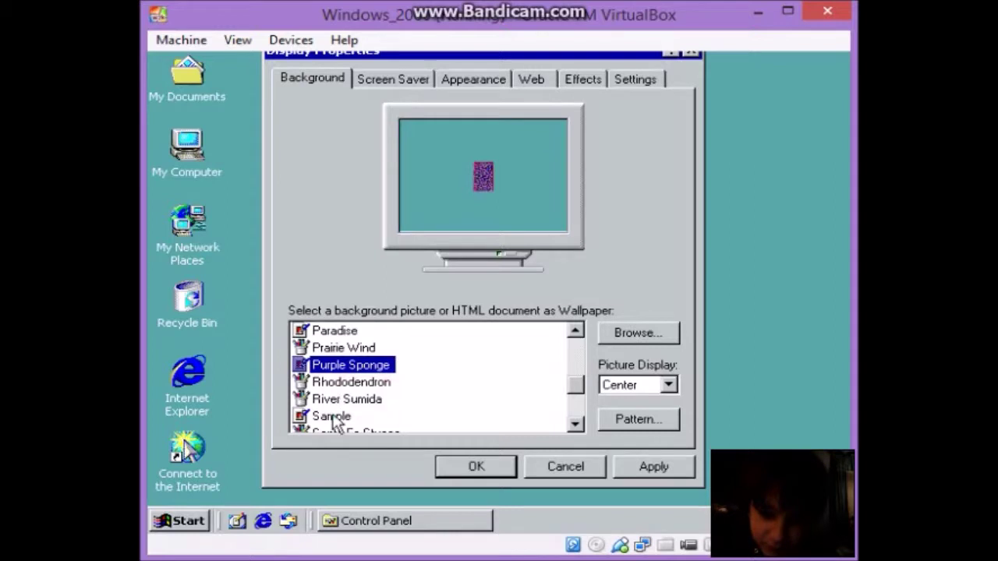
pyautogui.click(334, 420)
# Apply the Windows 2000 wallpaper with Active Desktop enabled, and move the Display Properties window back up the desktop.
pyautogui.scroll(-2, 337, 423)
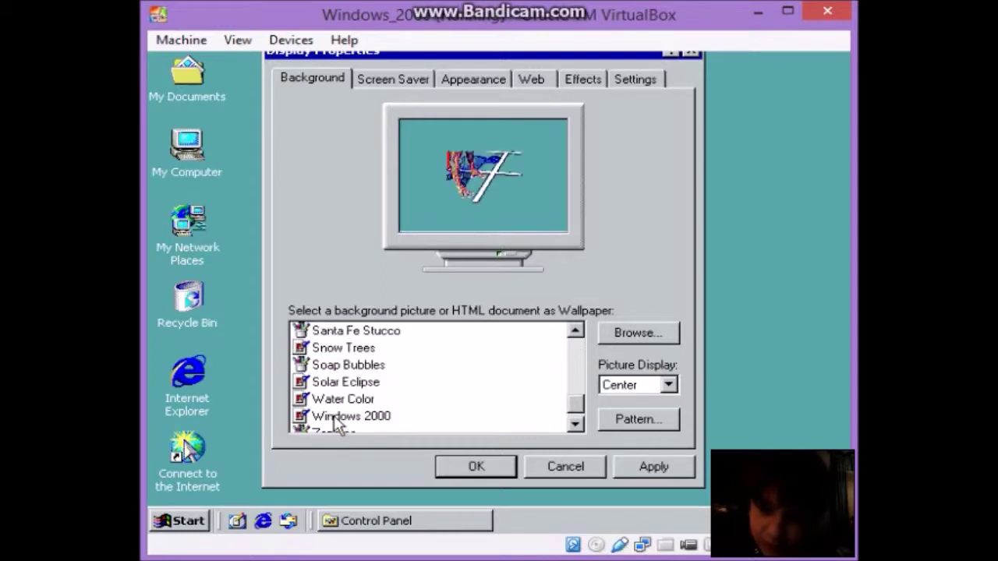
pyautogui.click(335, 419)
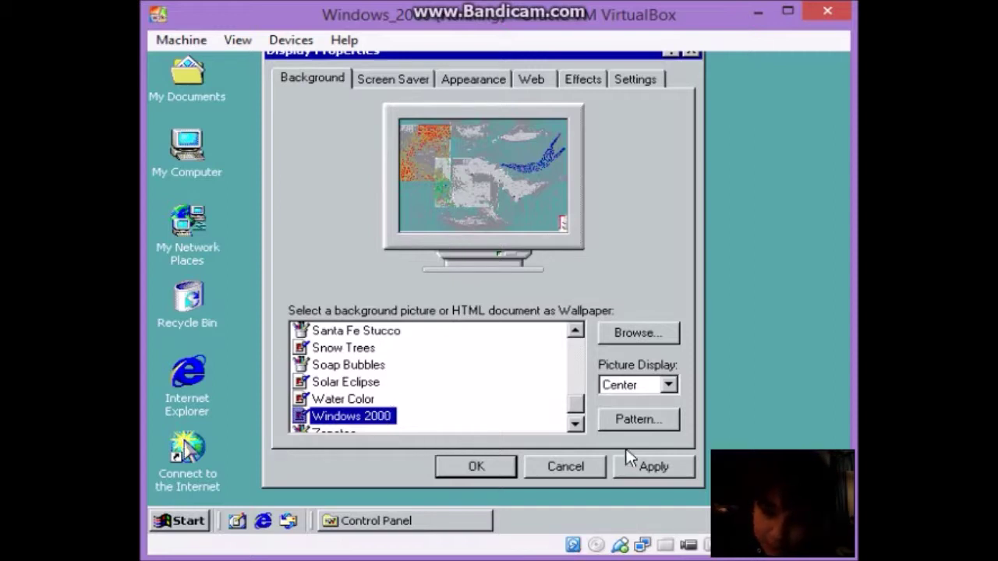
pyautogui.click(627, 470)
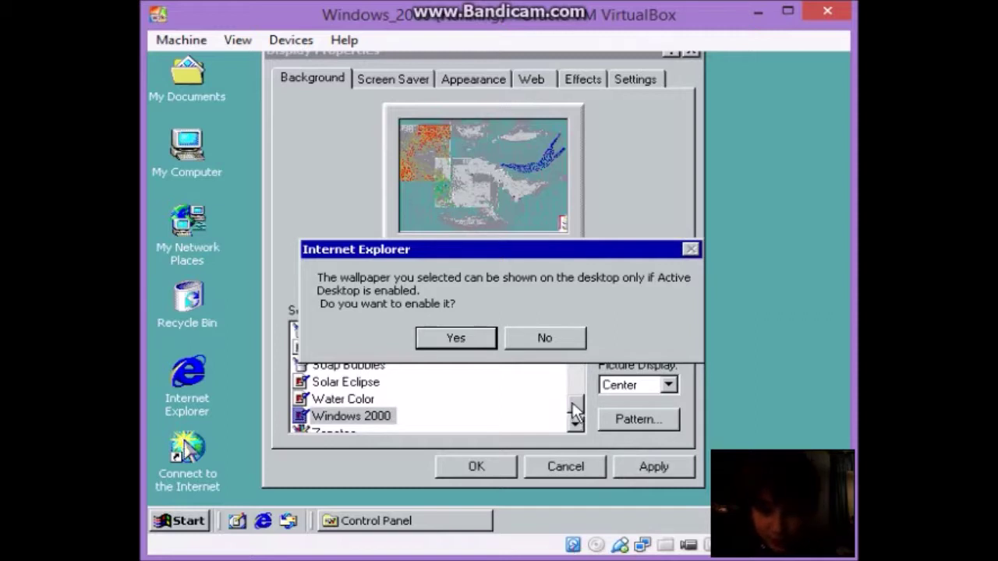
pyautogui.click(457, 338)
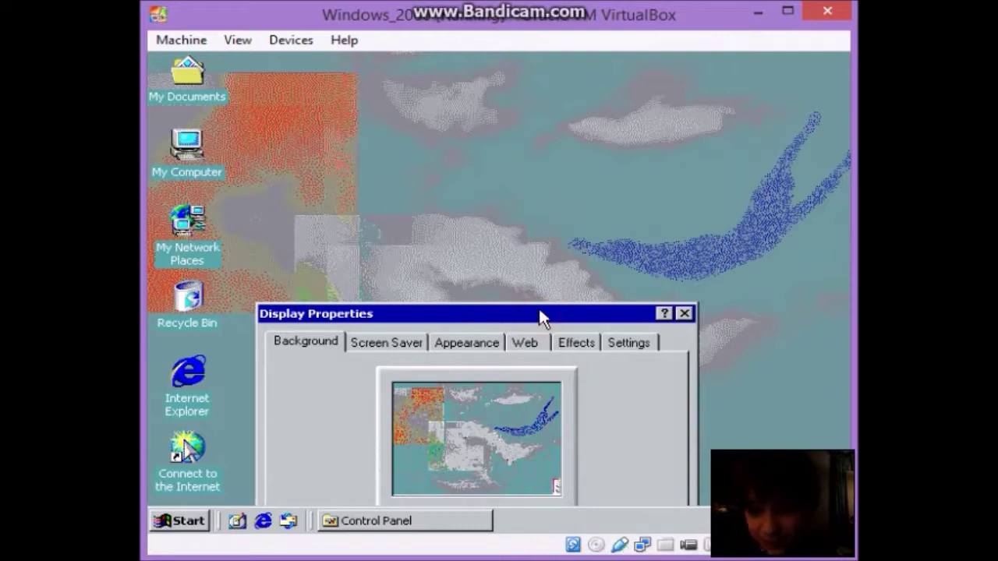
pyautogui.moveTo(553, 217); pyautogui.dragTo(573, 91)
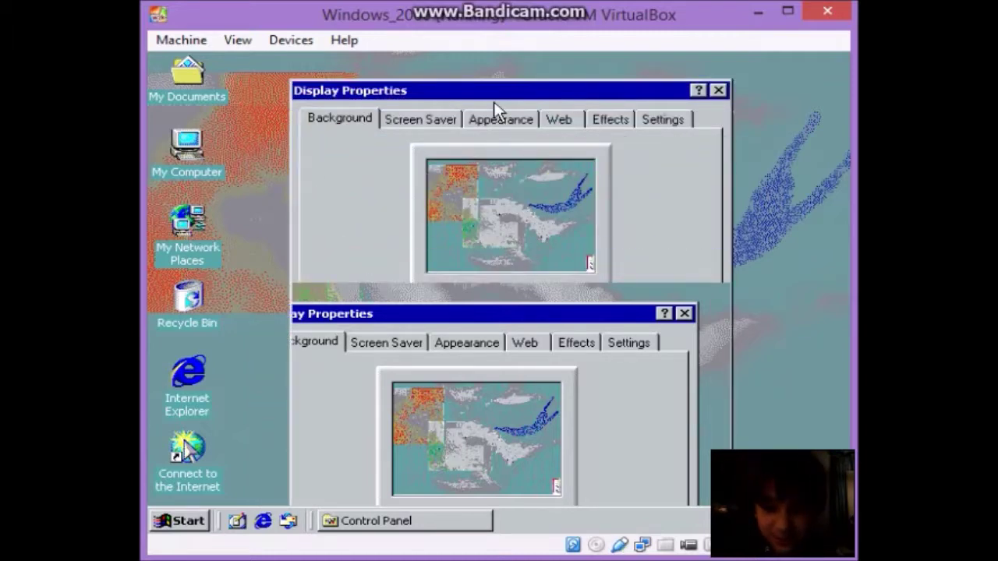
# Preview the 3D FlowerBox, 3D Text, Beziers and Mystify screen savers, and close Display Properties without applying one.
pyautogui.click(405, 116)
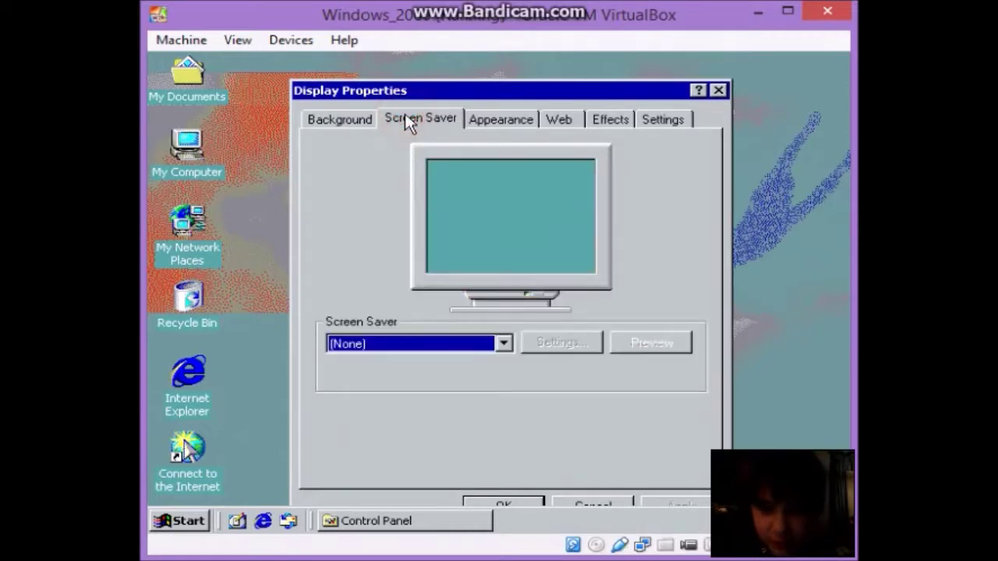
pyautogui.click(503, 344)
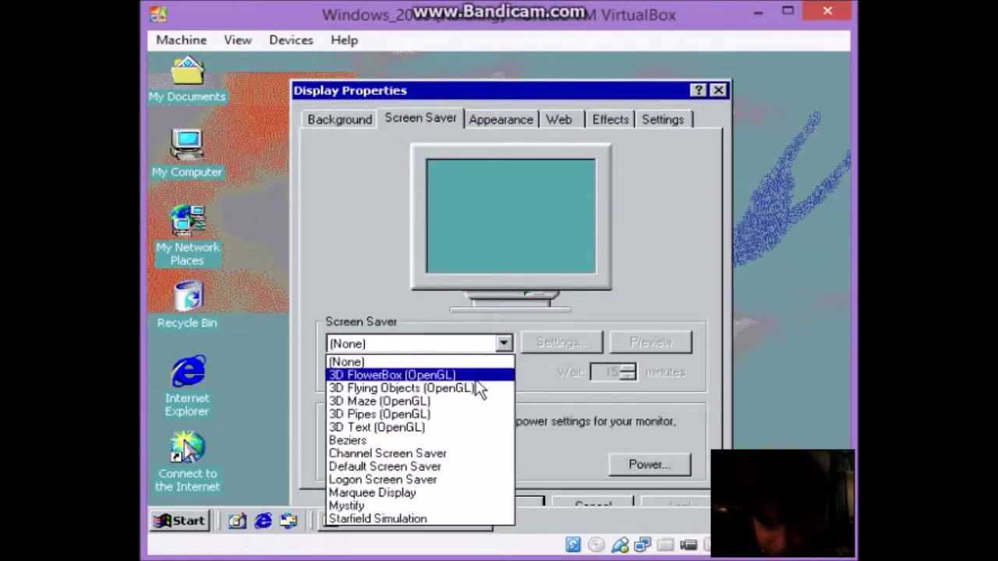
pyautogui.click(474, 378)
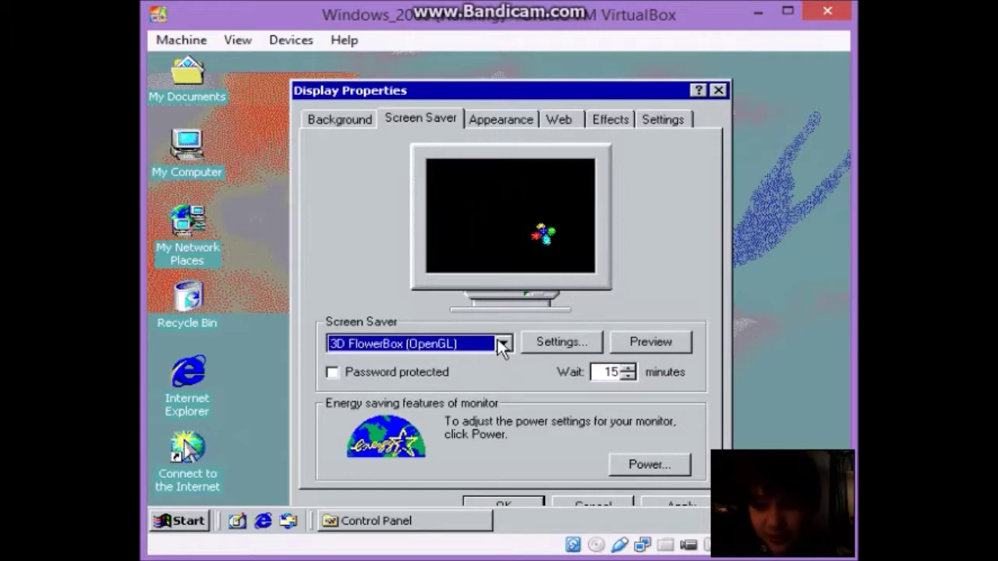
pyautogui.click(507, 342)
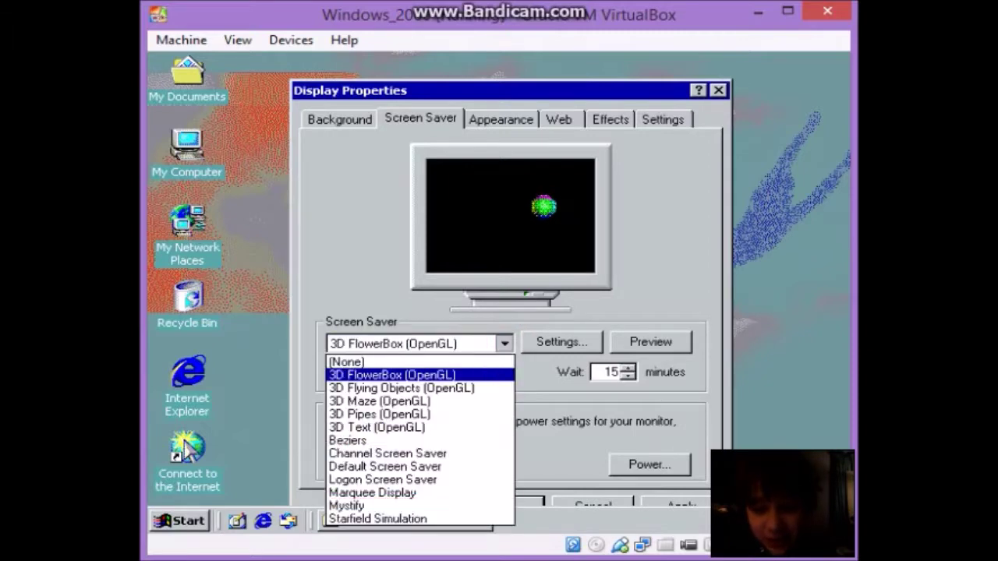
pyautogui.click(388, 428)
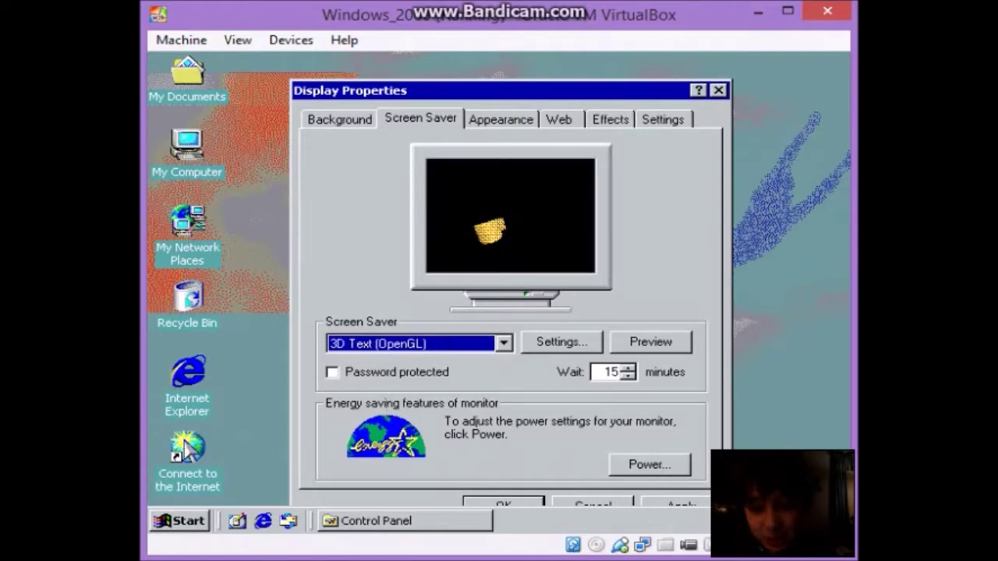
pyautogui.click(504, 344)
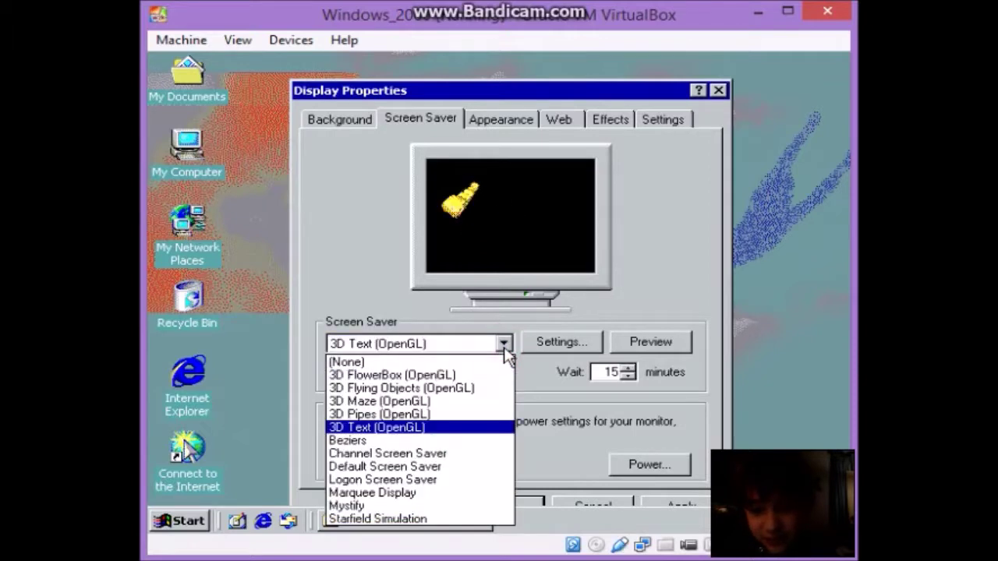
pyautogui.click(430, 441)
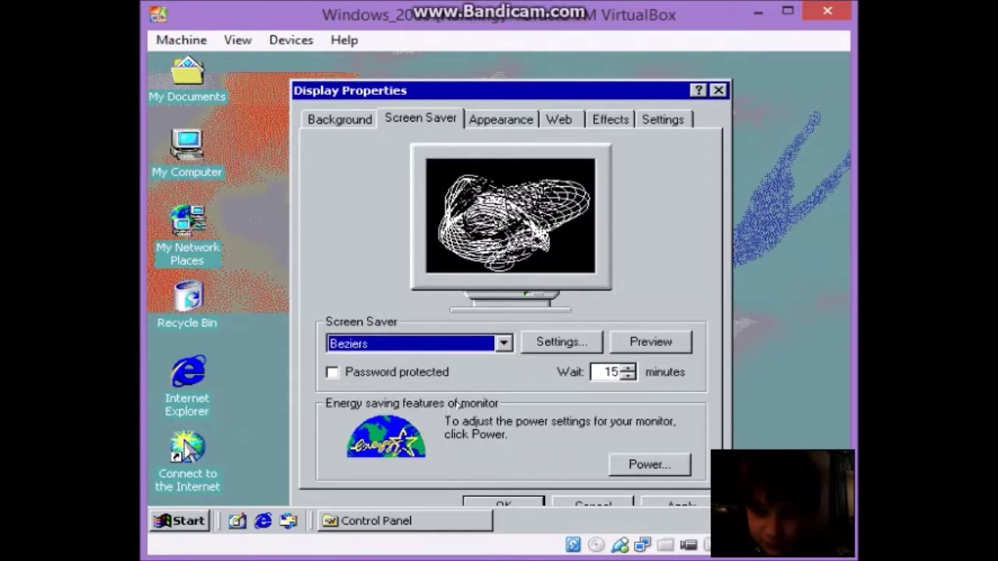
pyautogui.click(503, 342)
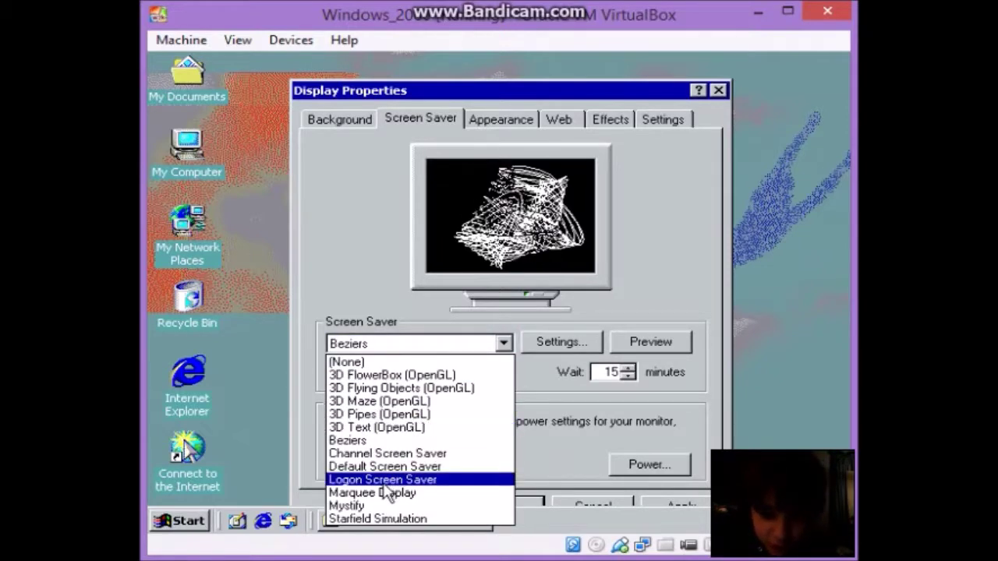
pyautogui.click(375, 507)
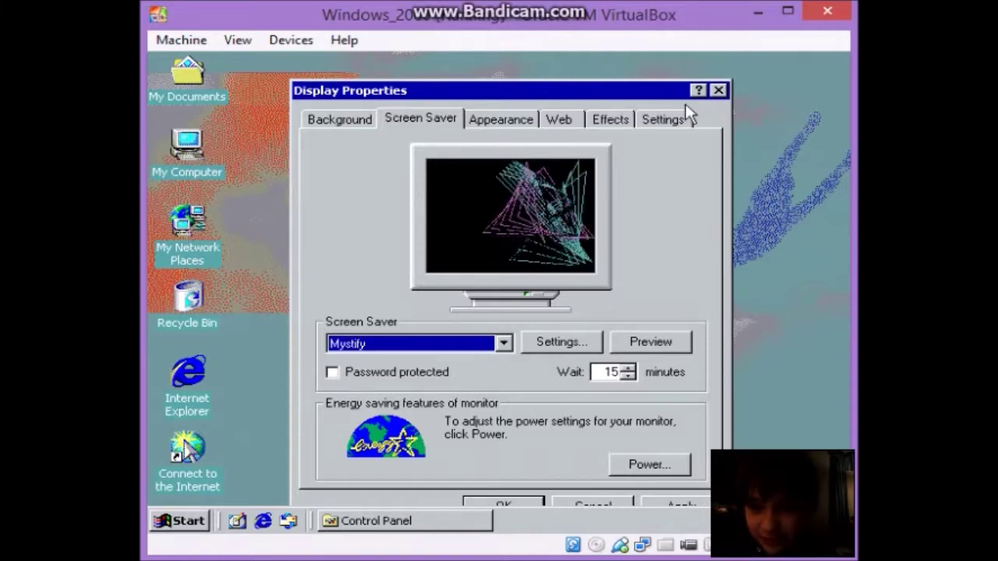
pyautogui.click(718, 91)
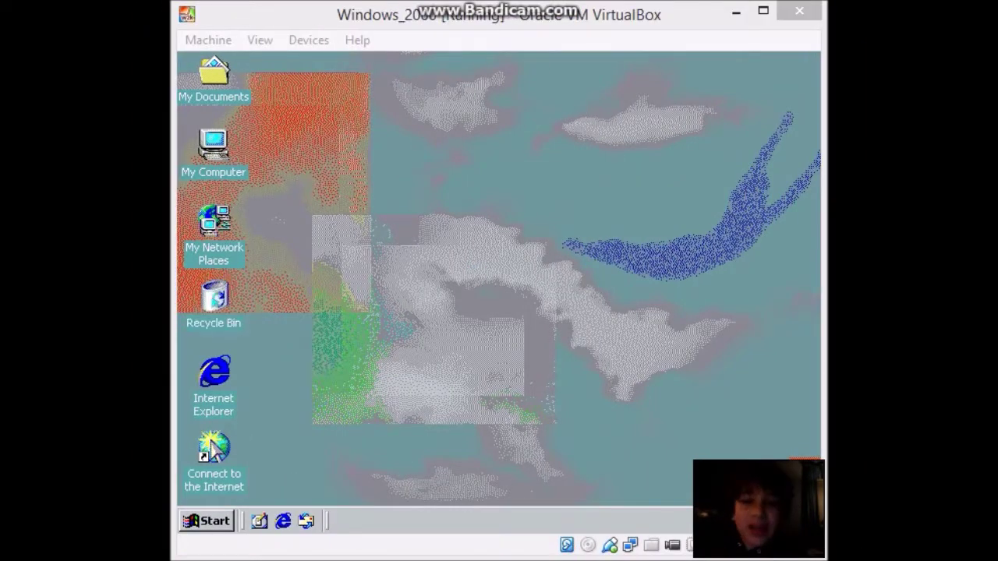
# Create a new bitmap image on the desktop and name it Paint.
pyautogui.click(473, 343)
pyautogui.rightClick(501, 240)
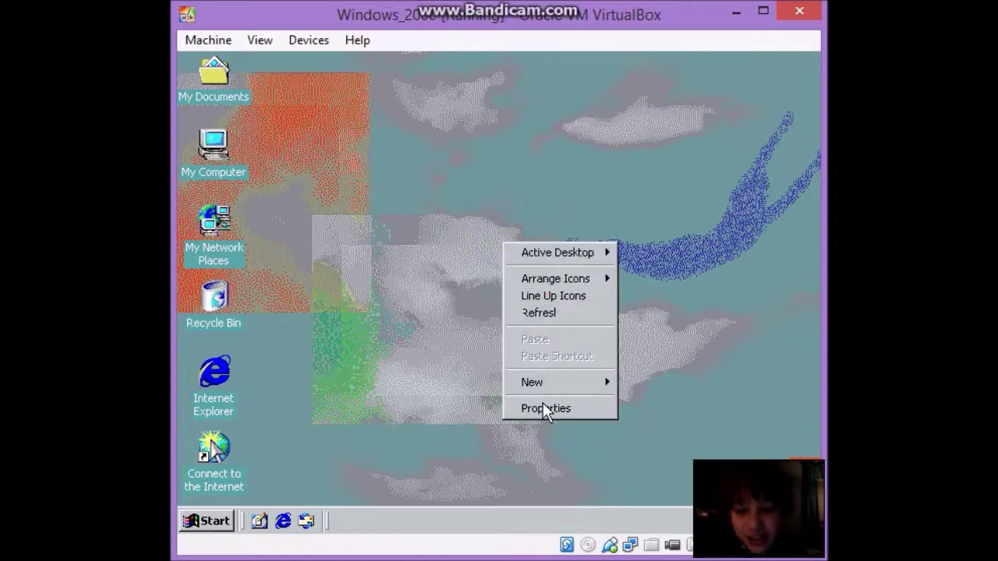
pyautogui.moveTo(551, 392)
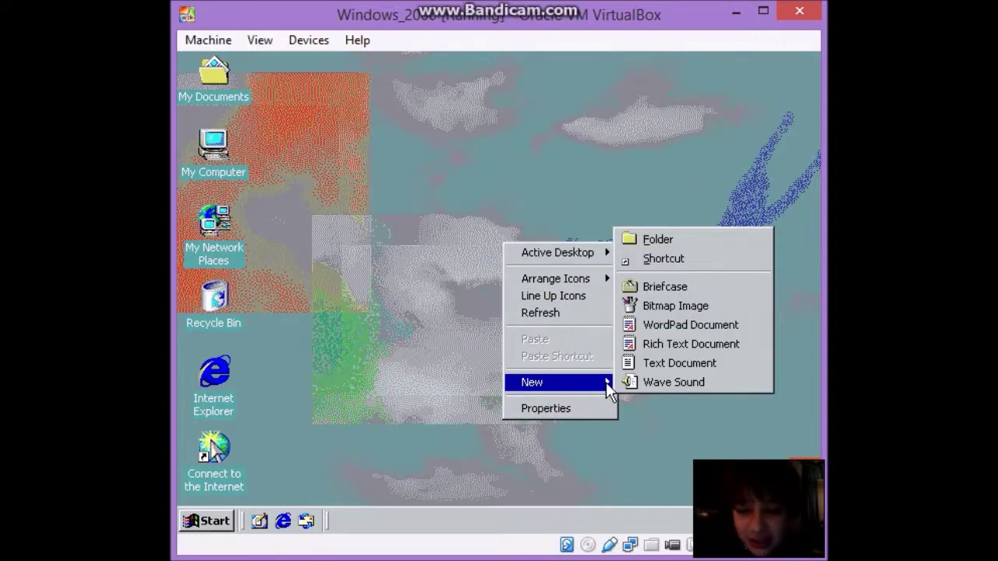
pyautogui.click(667, 304)
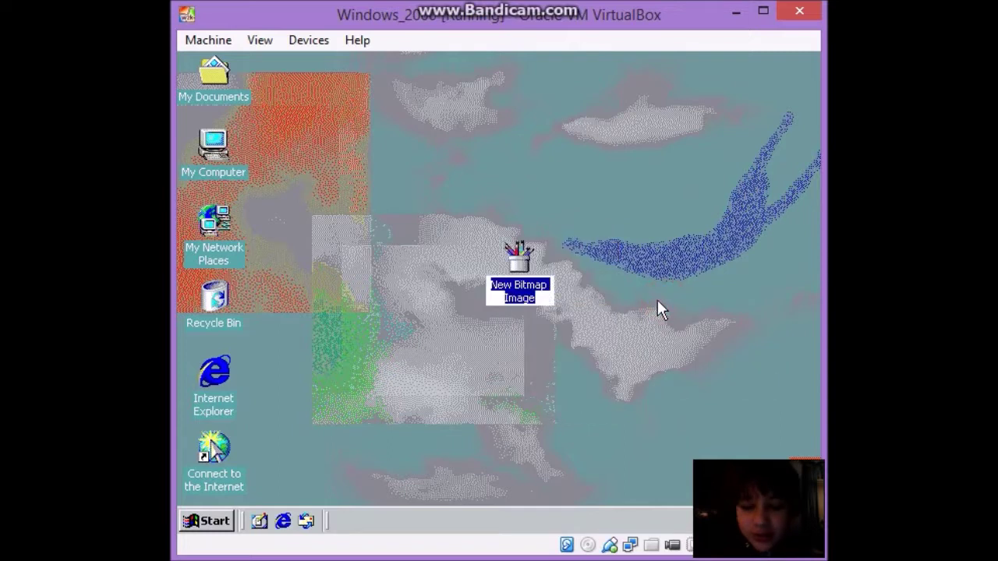
pyautogui.write('Paint')
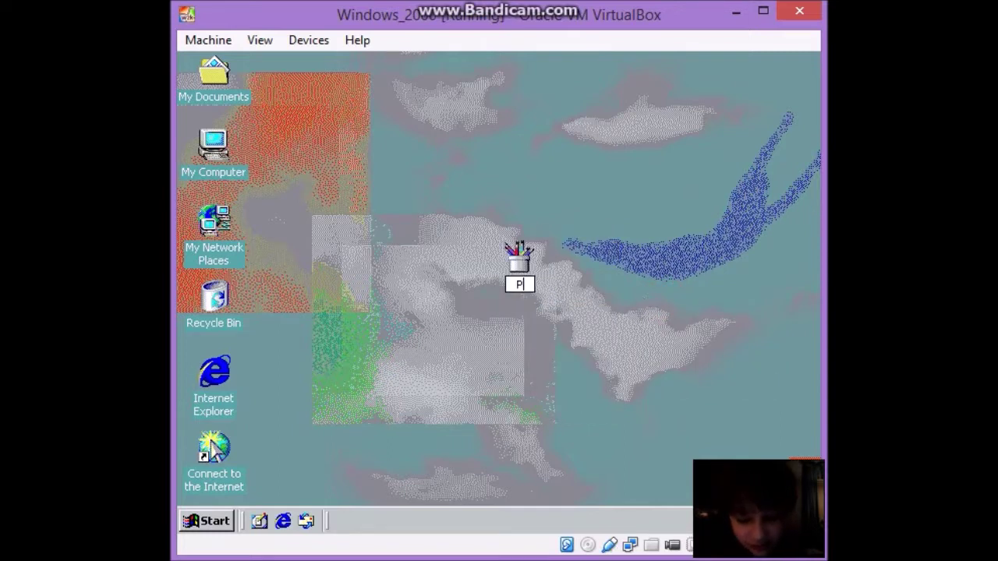
pyautogui.press('Return')
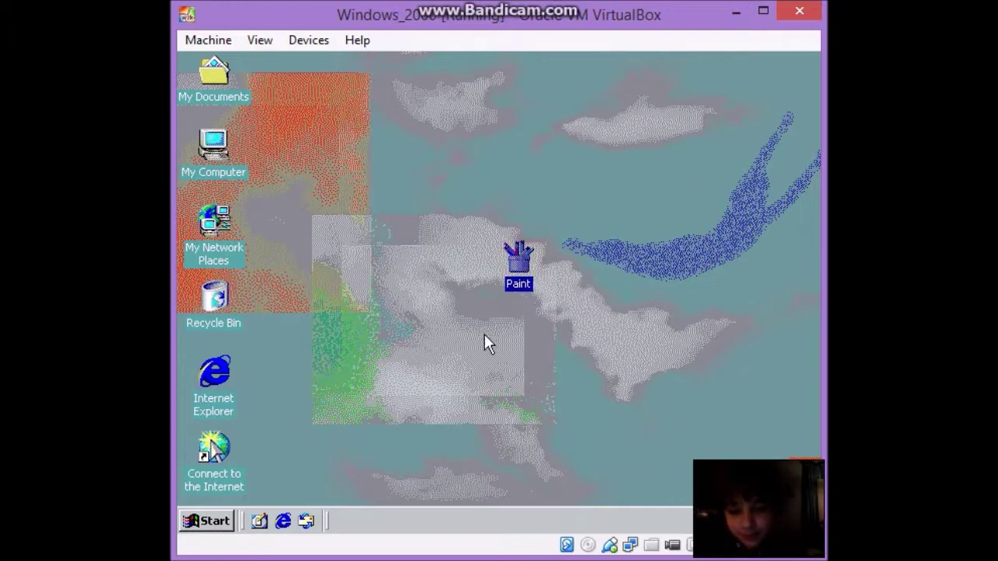
# Open the Paint bitmap from the desktop and maximize its window.
pyautogui.rightClick(516, 264)
pyautogui.click(546, 275)
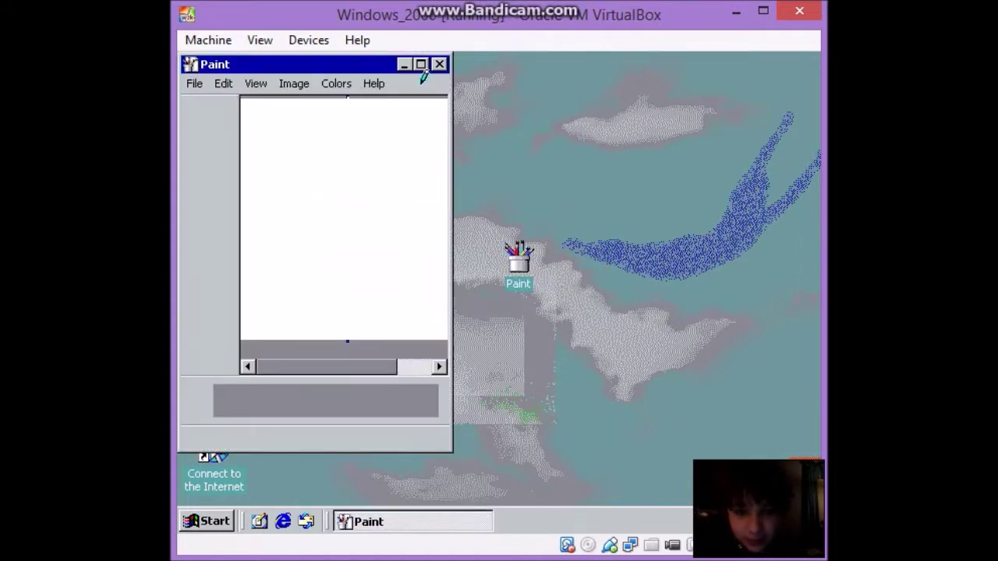
pyautogui.click(420, 66)
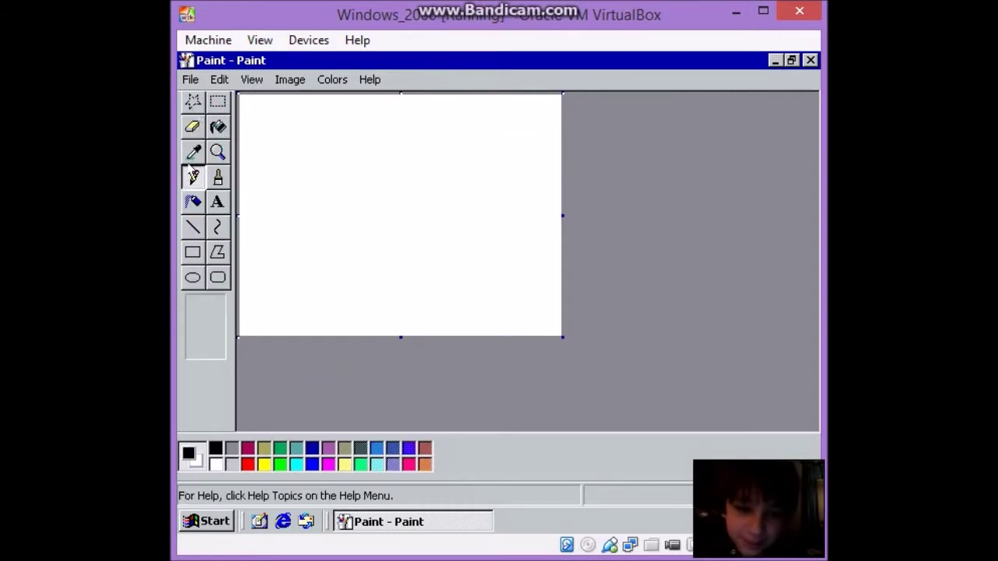
# Add the text "Im in the year 2000 freak'in 15! Yo!" to the upper part of the canvas.
pyautogui.click(218, 202)
pyautogui.click(334, 138)
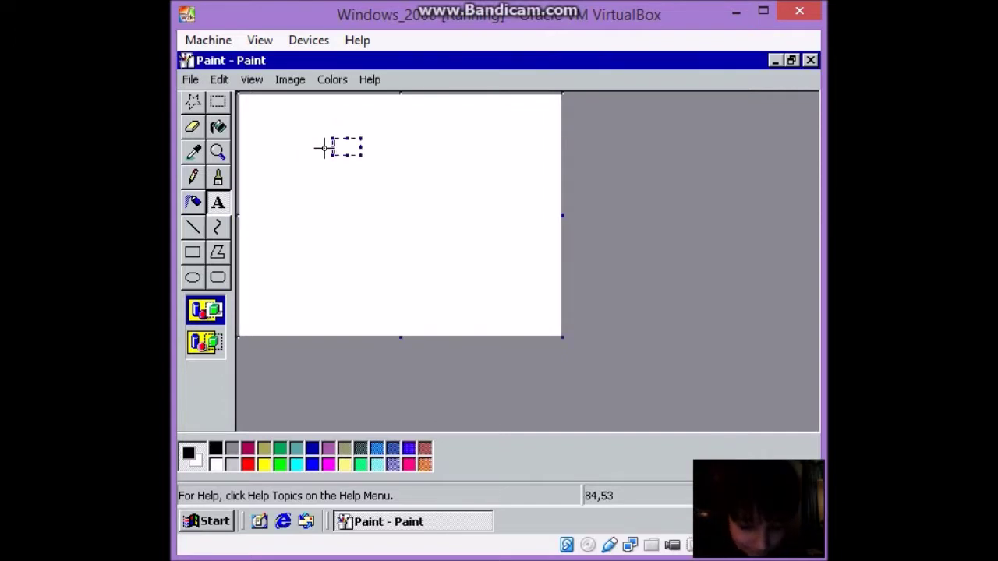
pyautogui.write('Im in the year ')
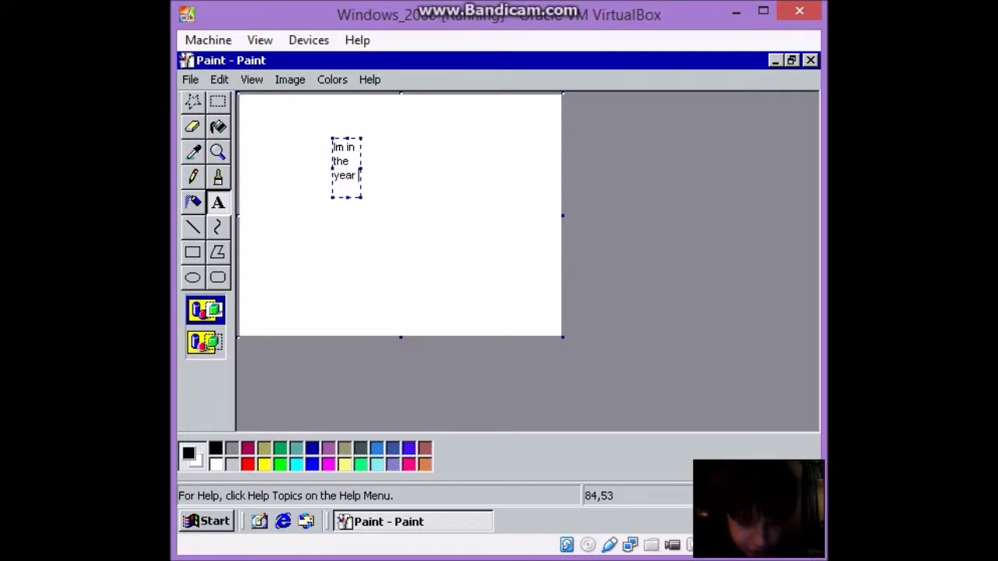
pyautogui.write('2000')
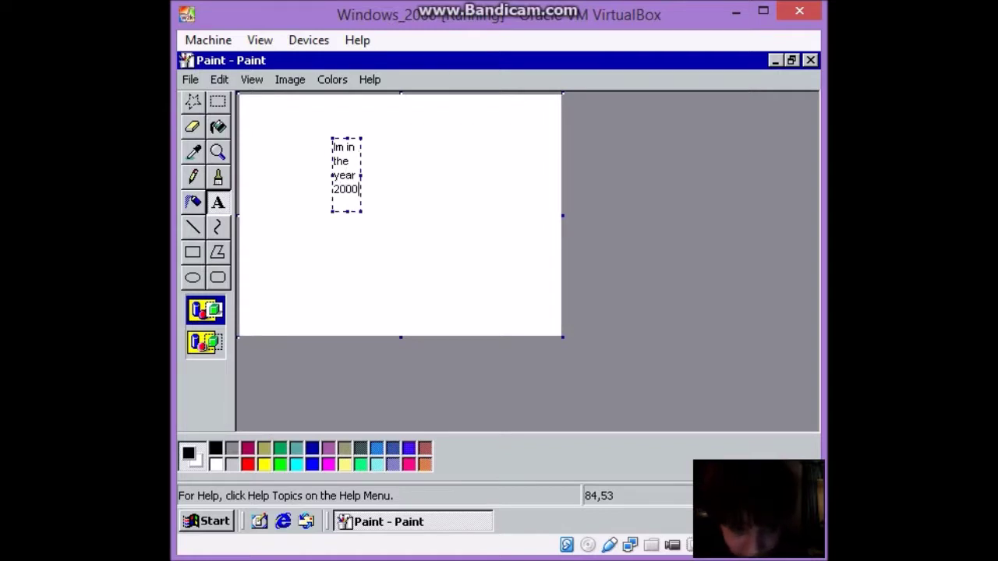
pyautogui.write(' freak in')
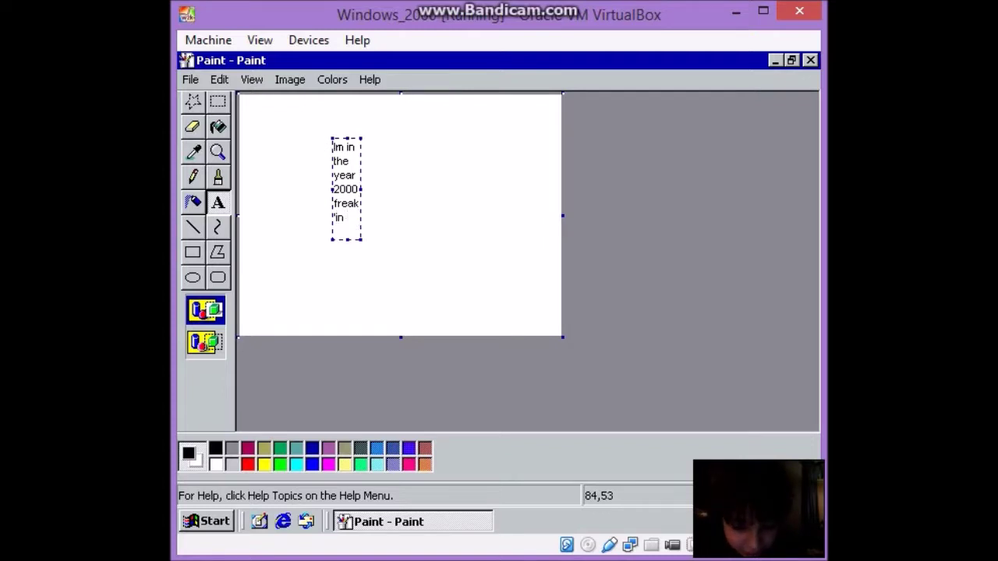
pyautogui.write(' 15')
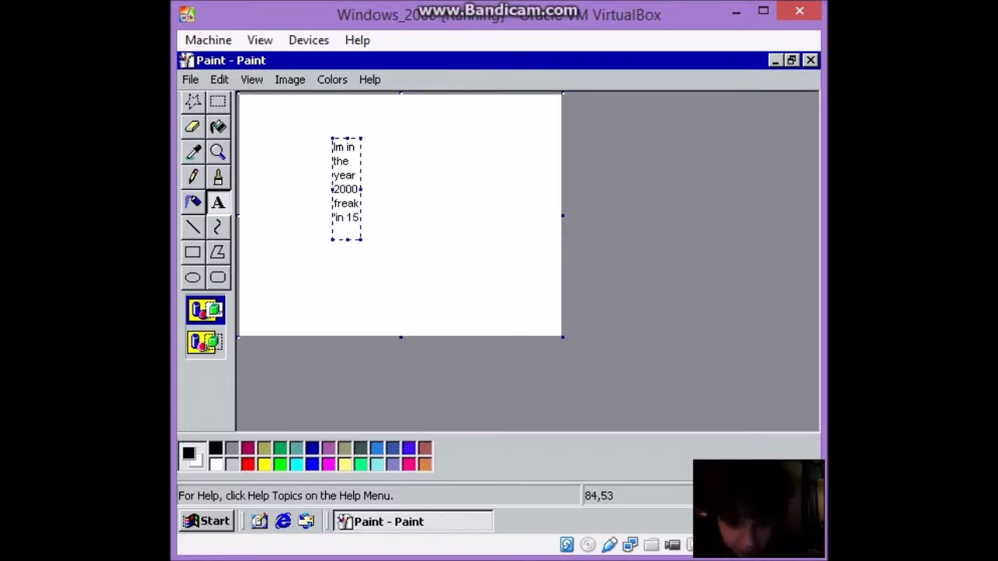
pyautogui.write('! Yo!')
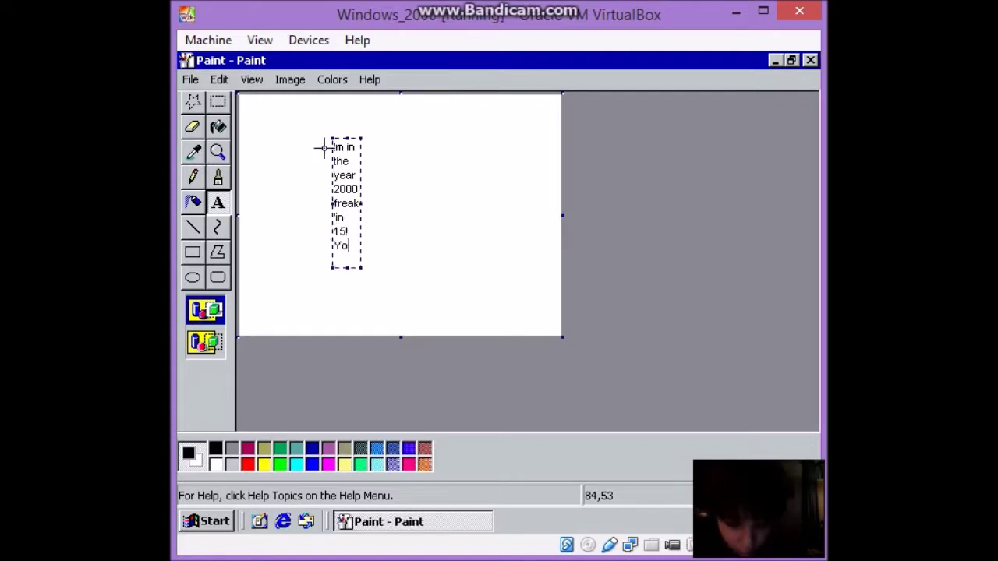
pyautogui.click(366, 203)
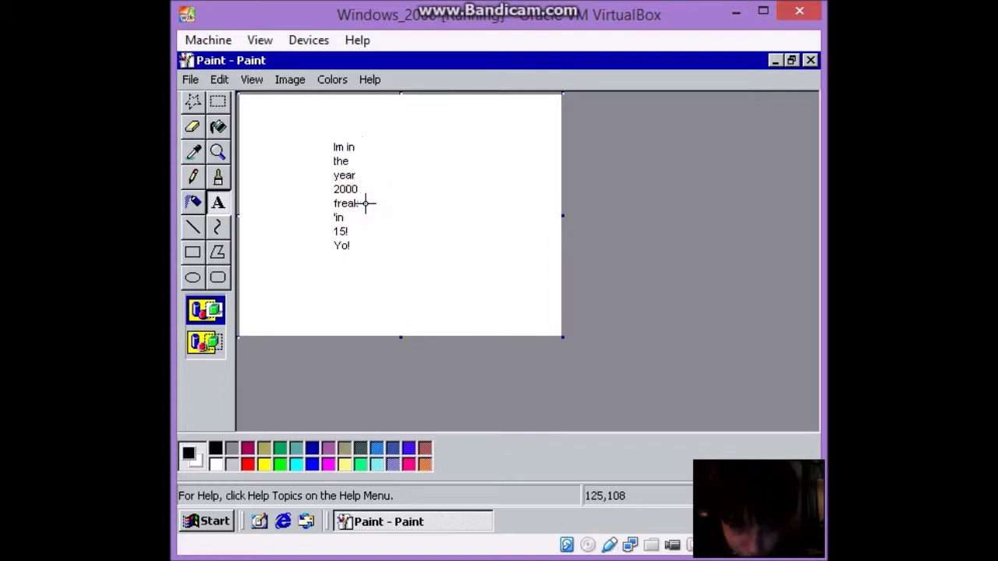
# Try to reselect the placed text for editing, and undo the text on the canvas.
pyautogui.click(359, 202)
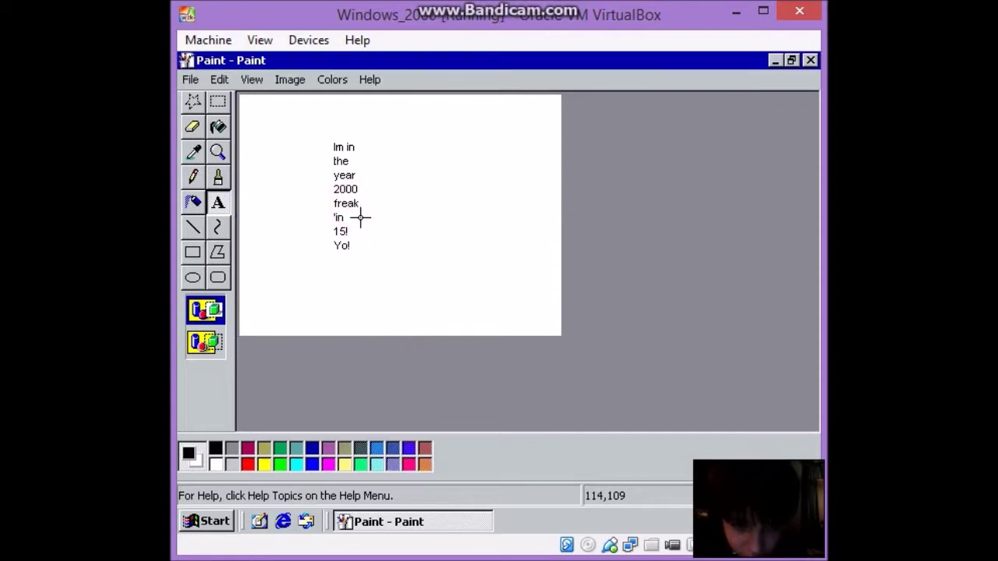
pyautogui.click(360, 205)
pyautogui.click(357, 208)
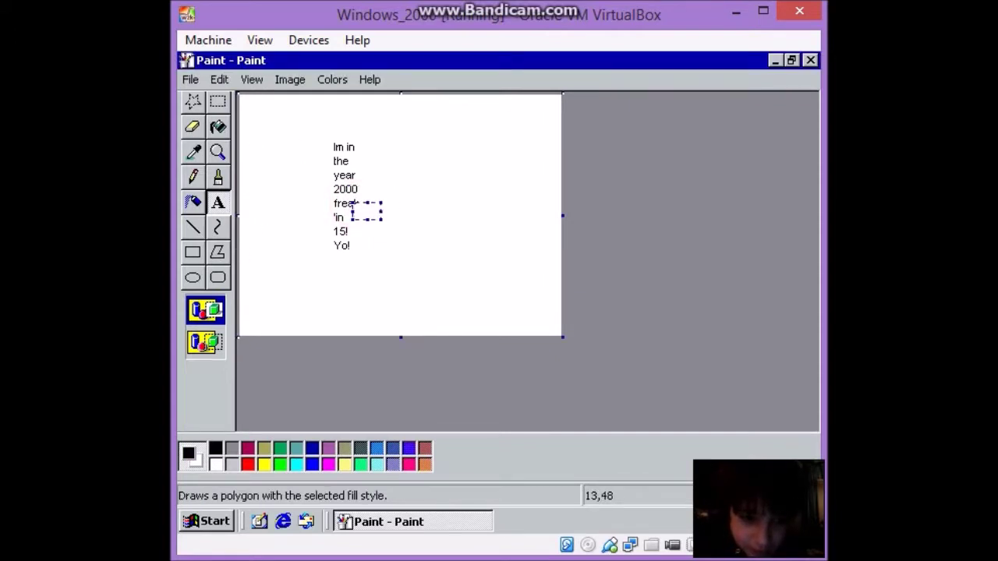
pyautogui.click(337, 160)
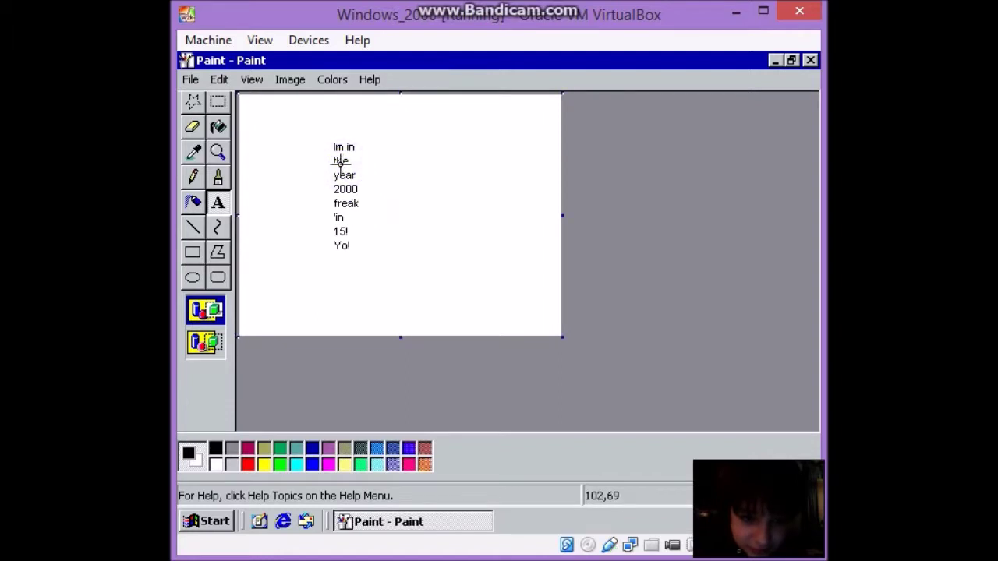
pyautogui.click(221, 79)
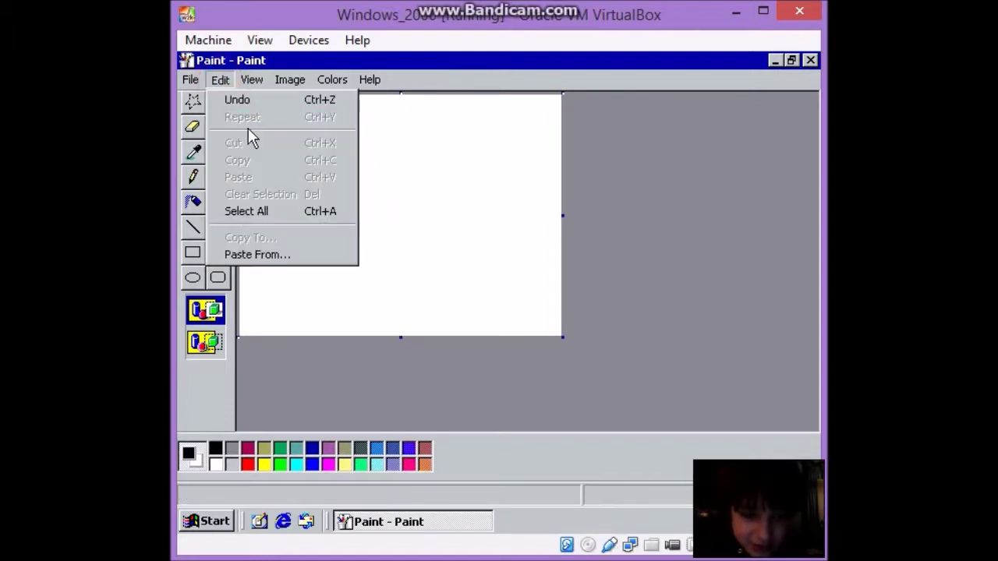
pyautogui.click(253, 107)
# Add the text "Yo, im in the year 2000 freak'in 15 yo!" to the upper part of the canvas.
pyautogui.click(314, 145)
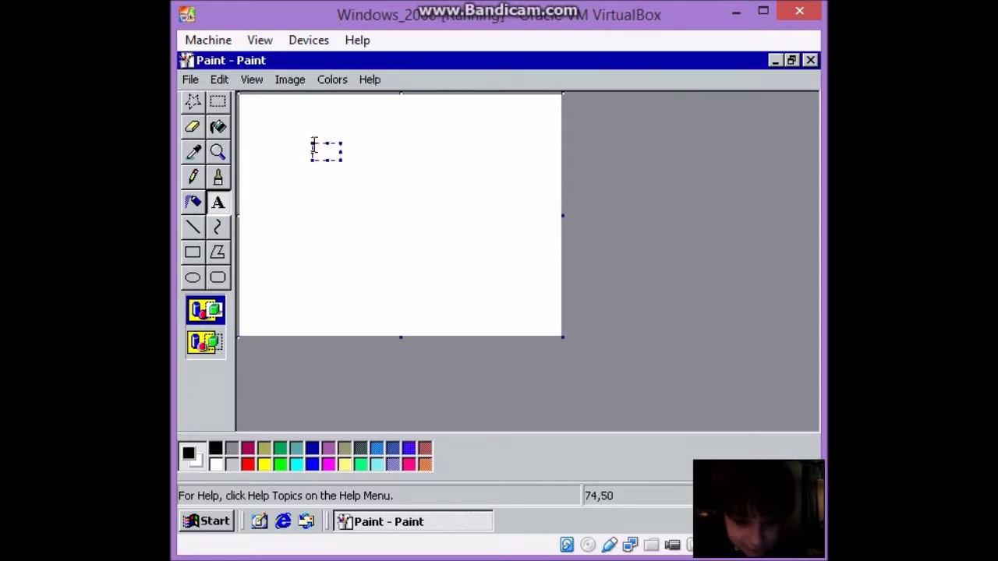
pyautogui.write('Yo, im ')
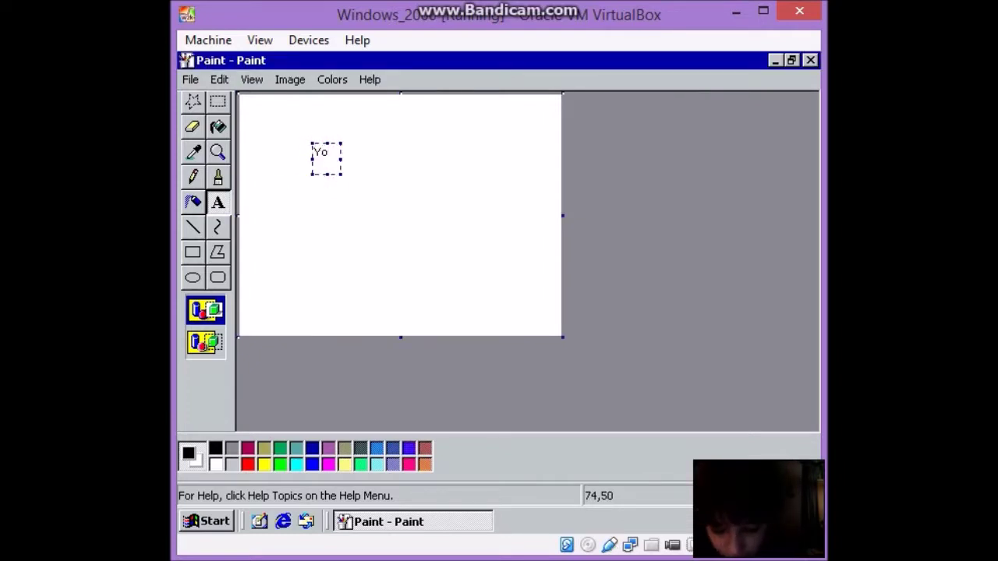
pyautogui.write('in the ')
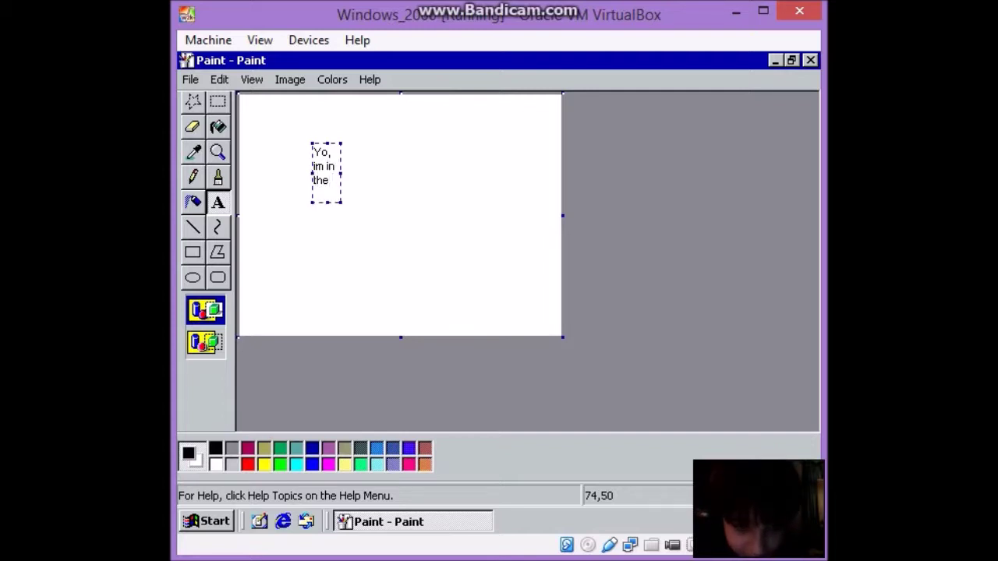
pyautogui.write('year')
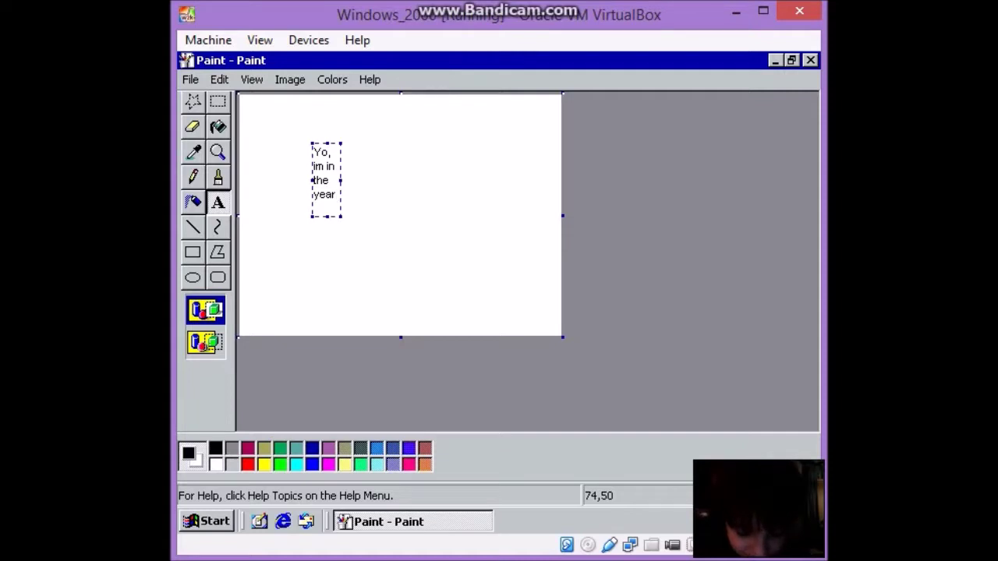
pyautogui.write(' 2000')
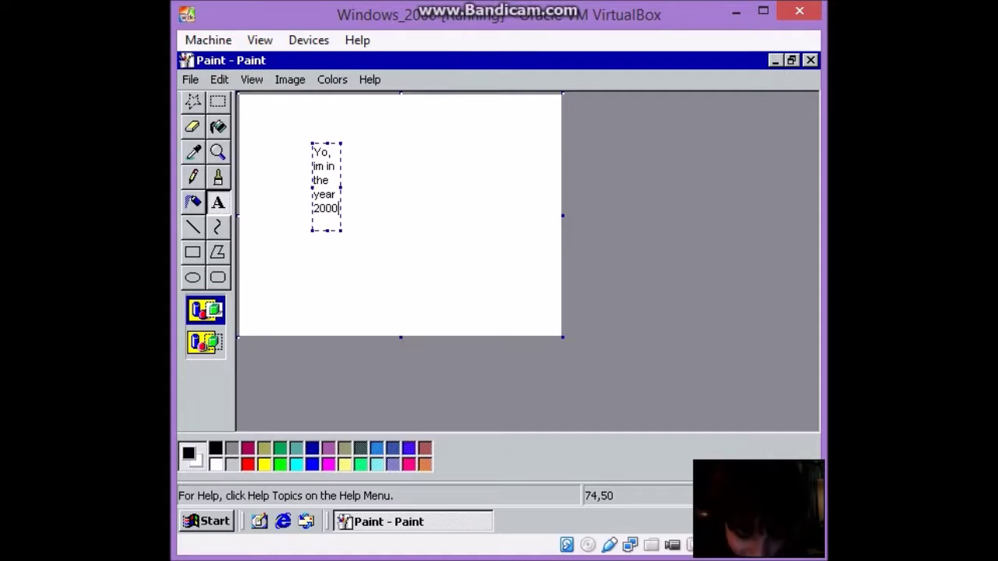
pyautogui.write(' freak in')
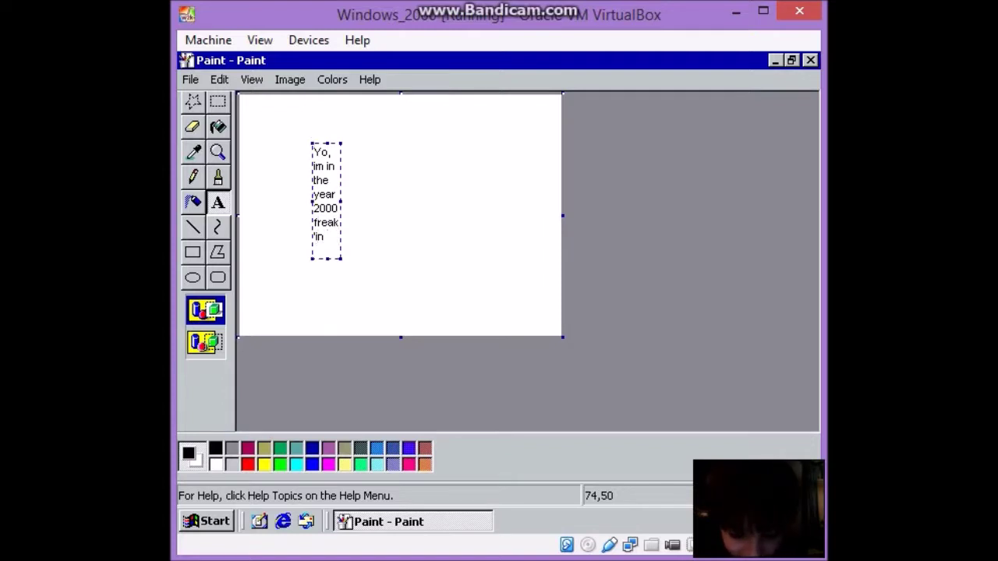
pyautogui.write(' 15,')
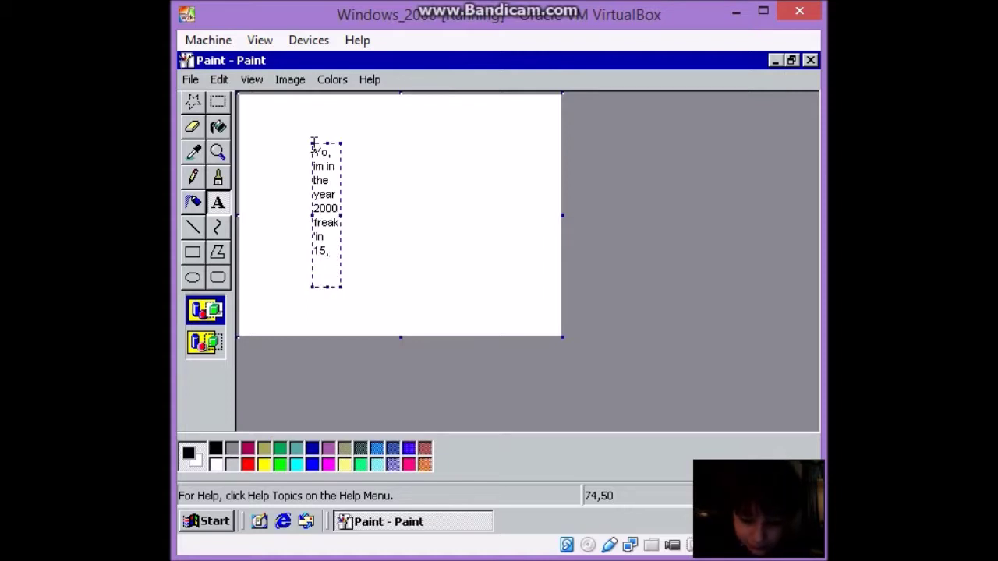
pyautogui.write('Yo yo!')
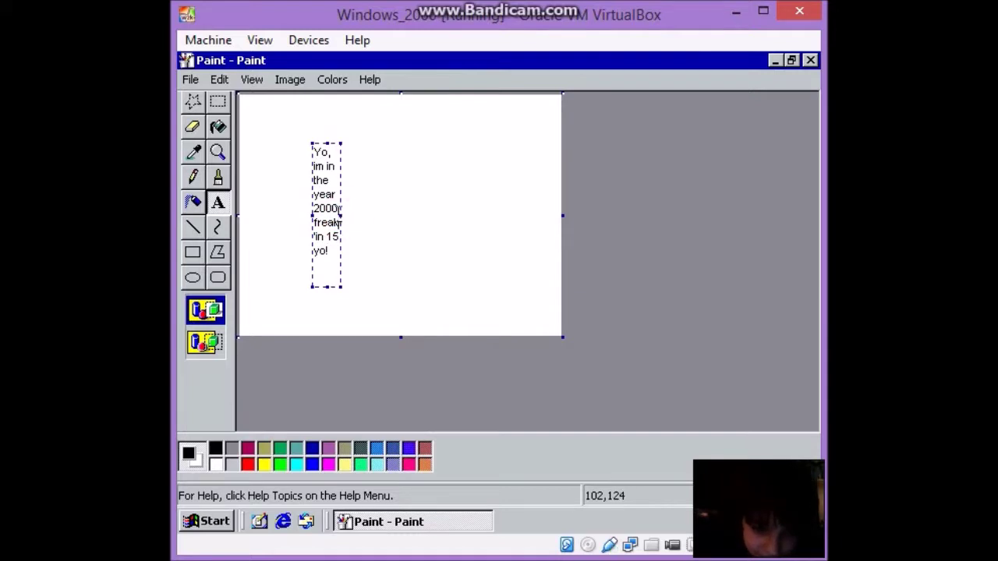
# Widen and shorten the text box so the sentence fits on a single line, and place it on the canvas.
pyautogui.moveTo(344, 219); pyautogui.dragTo(506, 214)
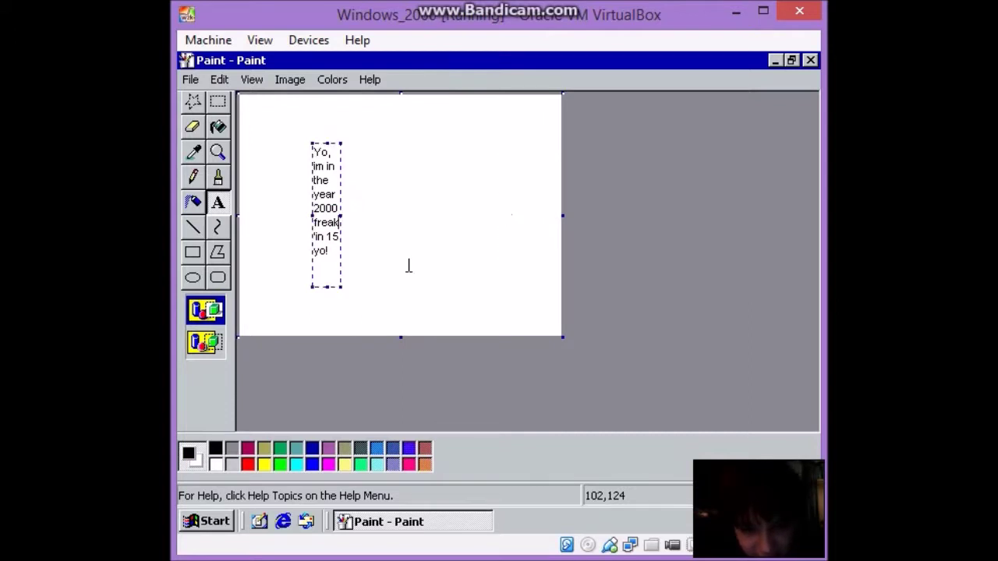
pyautogui.moveTo(409, 287); pyautogui.dragTo(410, 164)
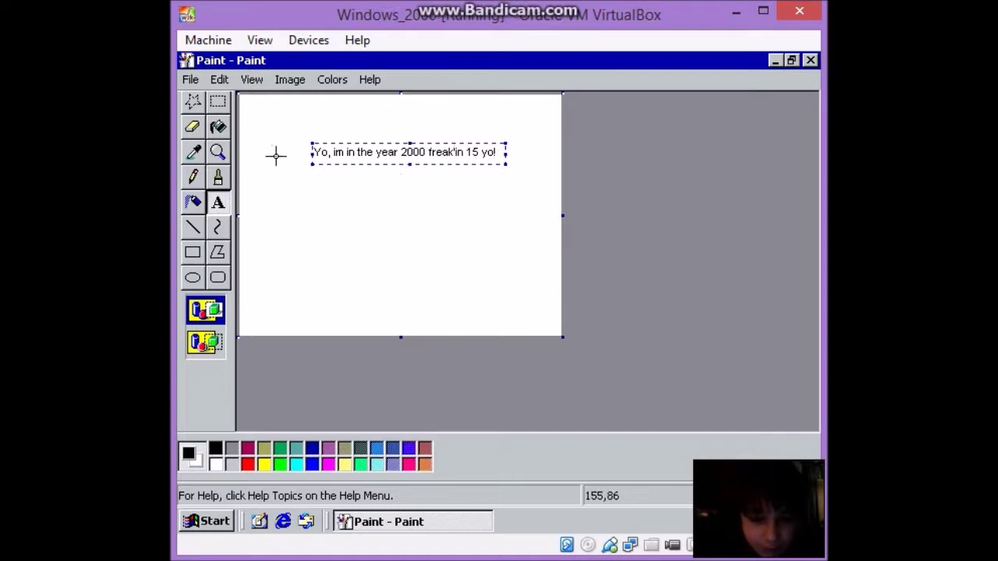
pyautogui.click(319, 180)
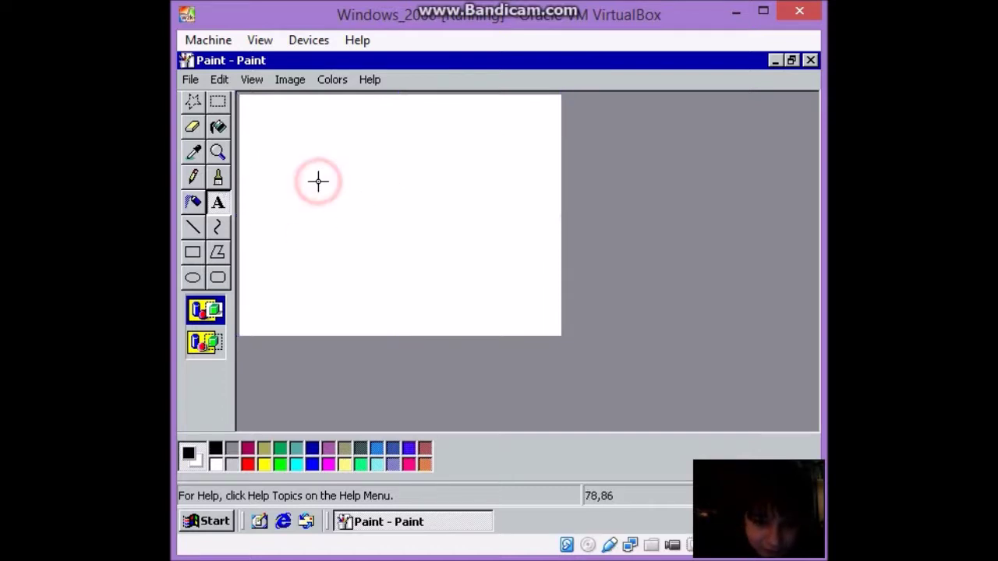
# Add the text "And windows 2000 is still awesome!" below the first sentence.
pyautogui.click(321, 184)
pyautogui.write('And windows')
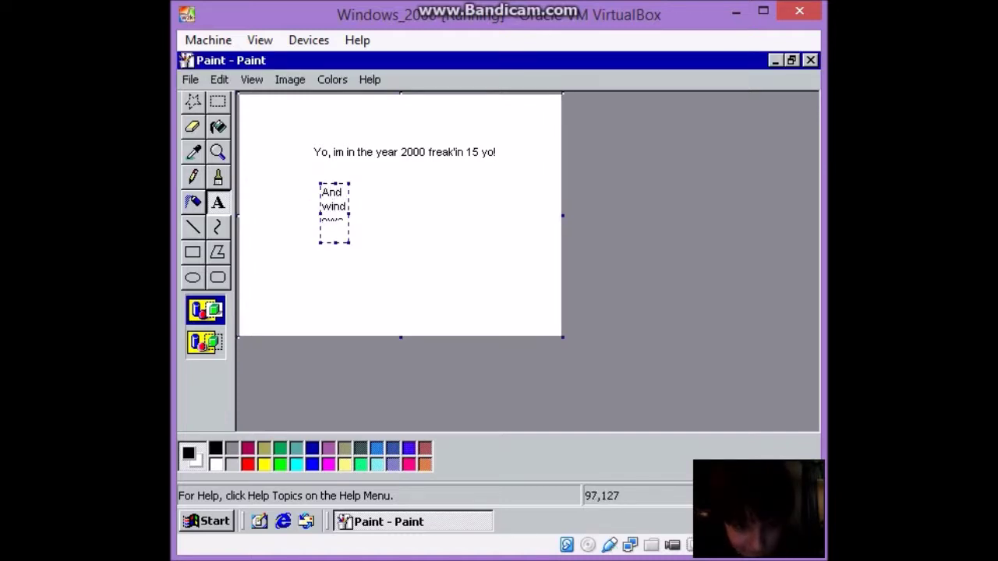
pyautogui.write(' 2')
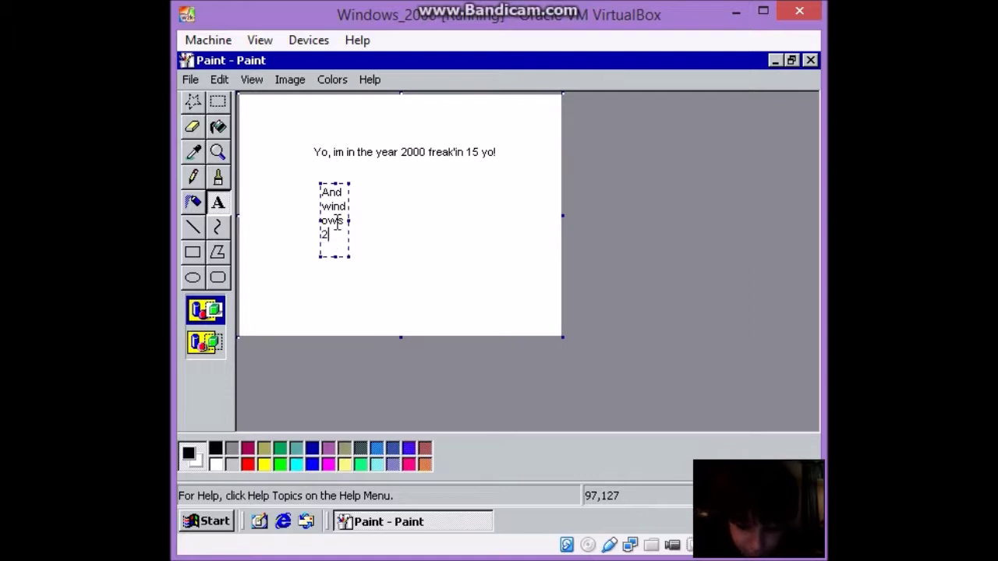
pyautogui.write('000 sti')
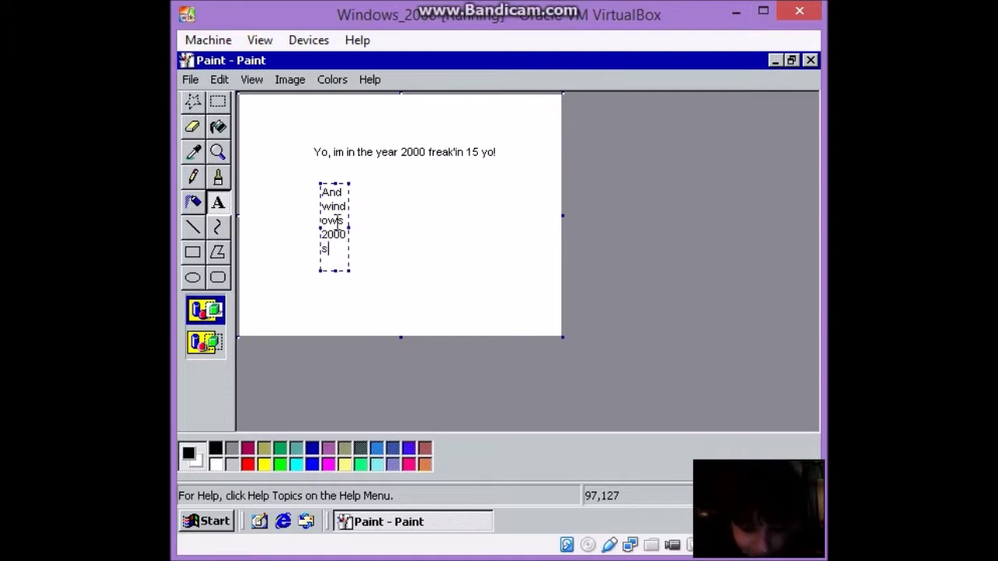
pyautogui.write('ll entertains h')
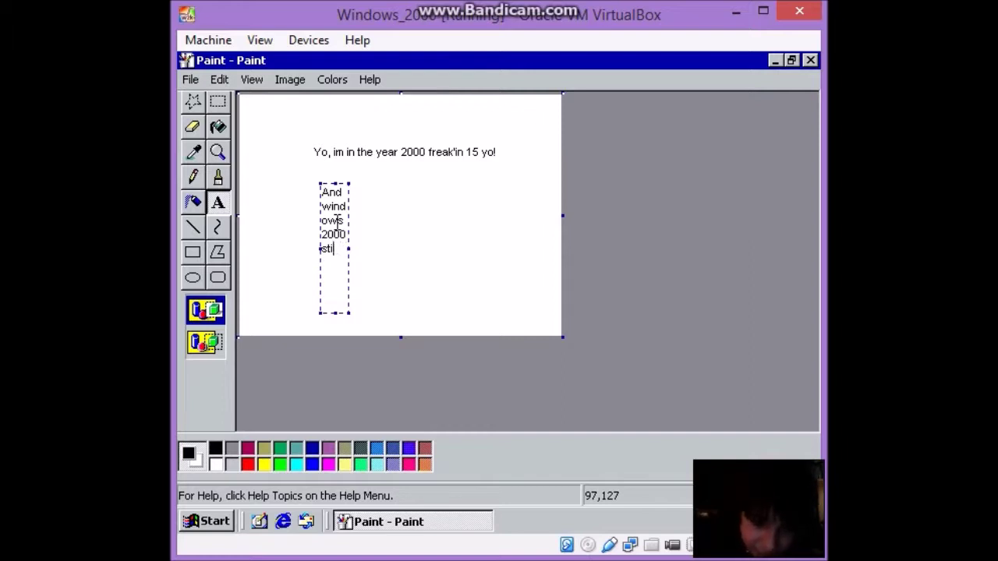
pyautogui.write('is s')
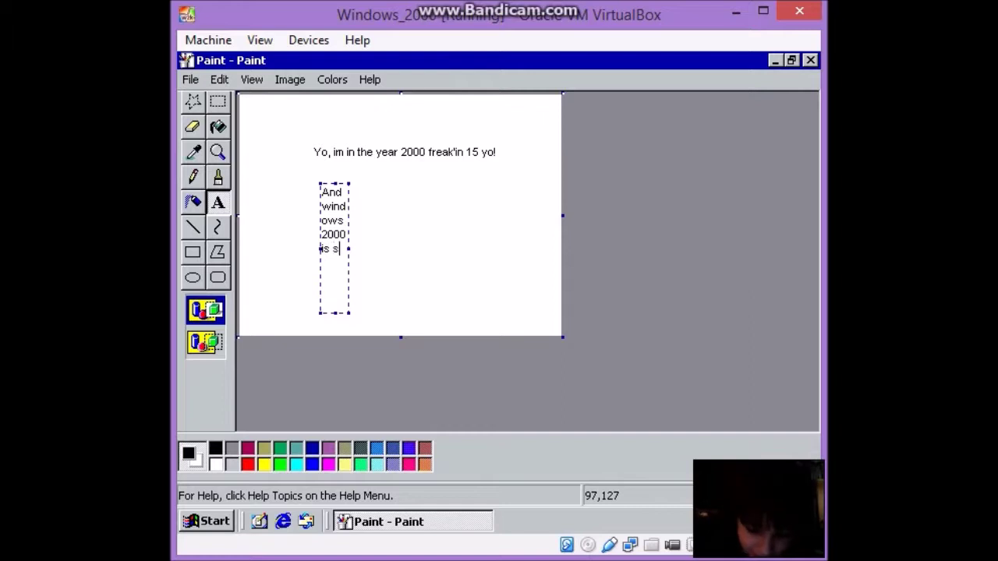
pyautogui.write('till')
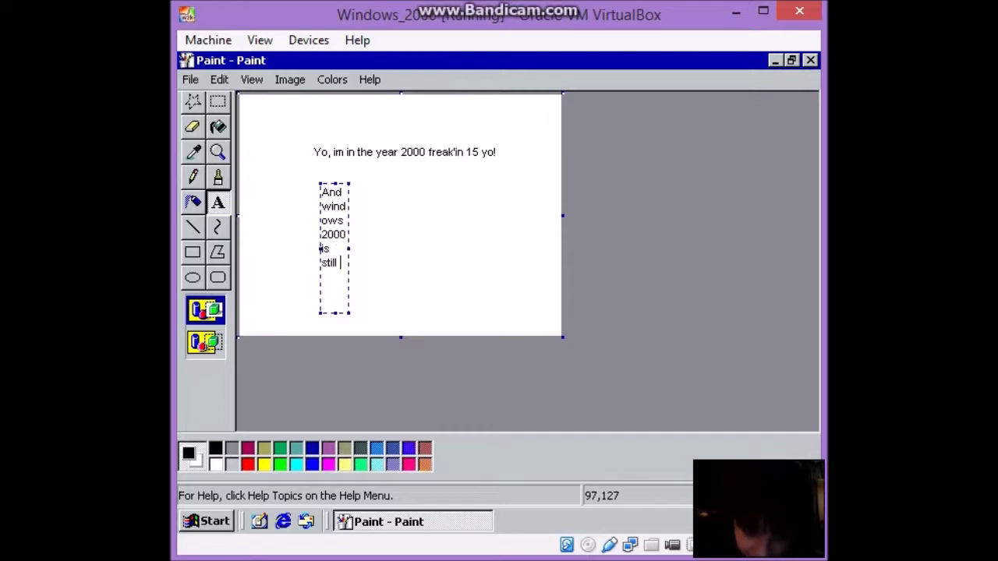
pyautogui.write(' awesome!')
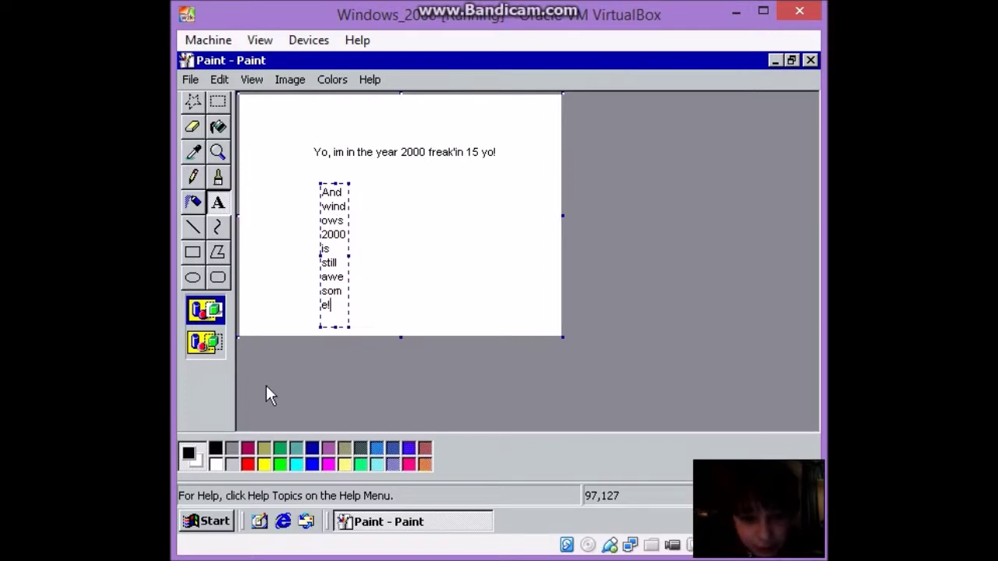
# Resize the second text box to fit its sentence tightly on a single line.
pyautogui.moveTo(349, 255); pyautogui.dragTo(524, 234)
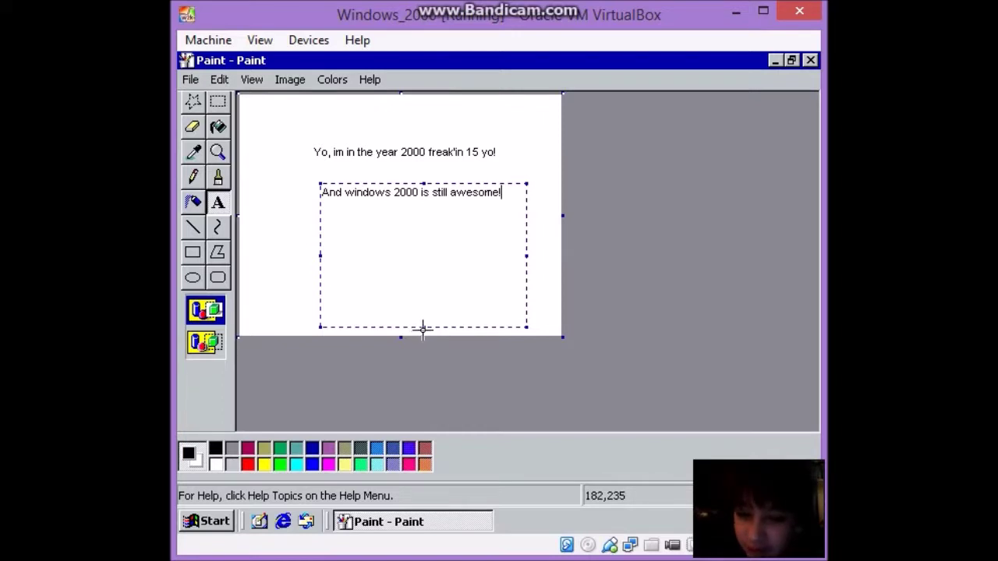
pyautogui.click(423, 327)
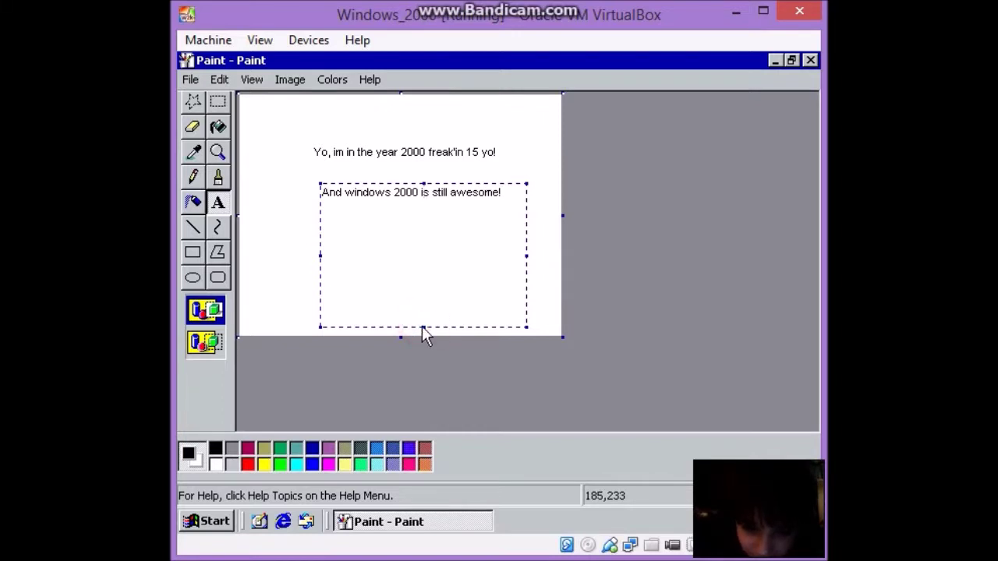
pyautogui.moveTo(423, 327); pyautogui.dragTo(424, 201)
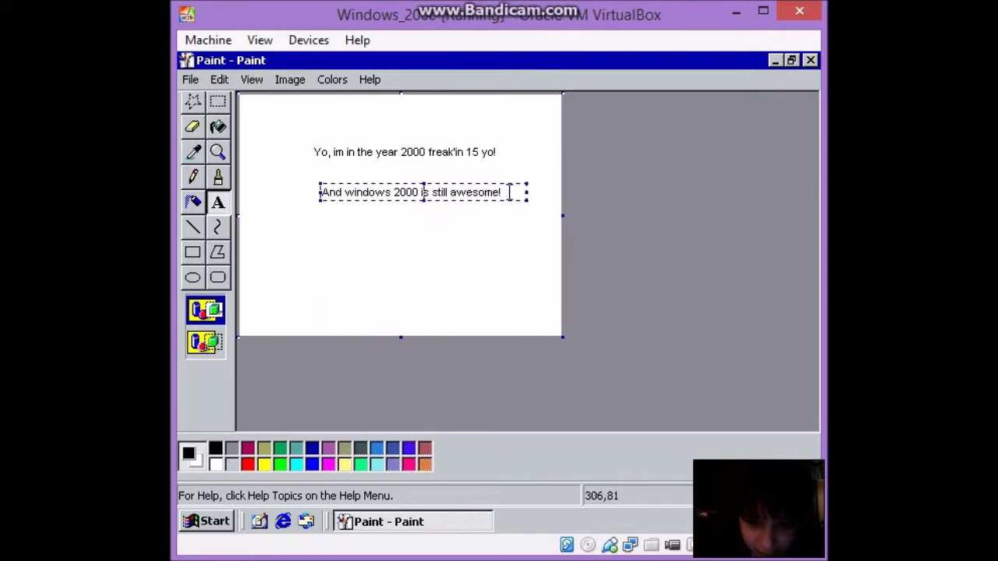
pyautogui.moveTo(528, 192); pyautogui.dragTo(521, 191)
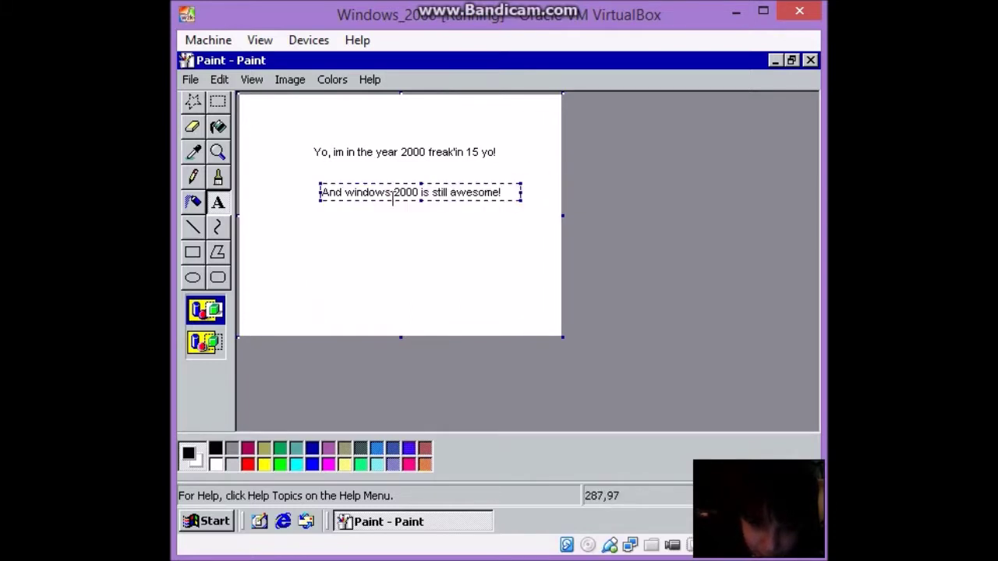
pyautogui.click(319, 192)
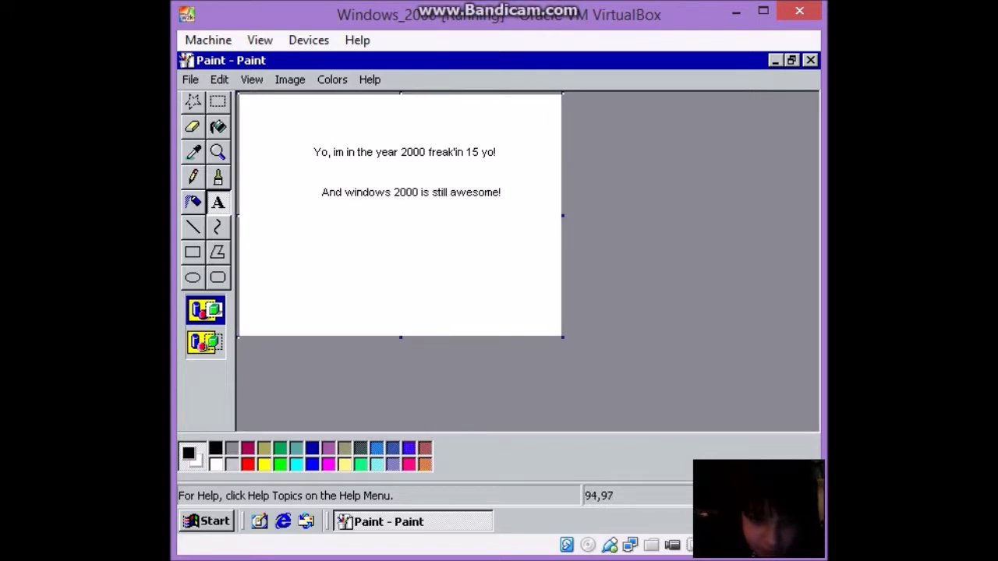
# Draw a black stick figure with head, body, arms and legs below the text using the Pencil.
pyautogui.click(194, 177)
pyautogui.click(349, 237)
pyautogui.click(335, 242)
pyautogui.moveTo(335, 242)
pyautogui.mouseDown()
pyautogui.moveTo(345, 256)
pyautogui.moveTo(333, 262)
pyautogui.moveTo(330, 305)
pyautogui.moveTo(347, 323)
pyautogui.mouseUp()
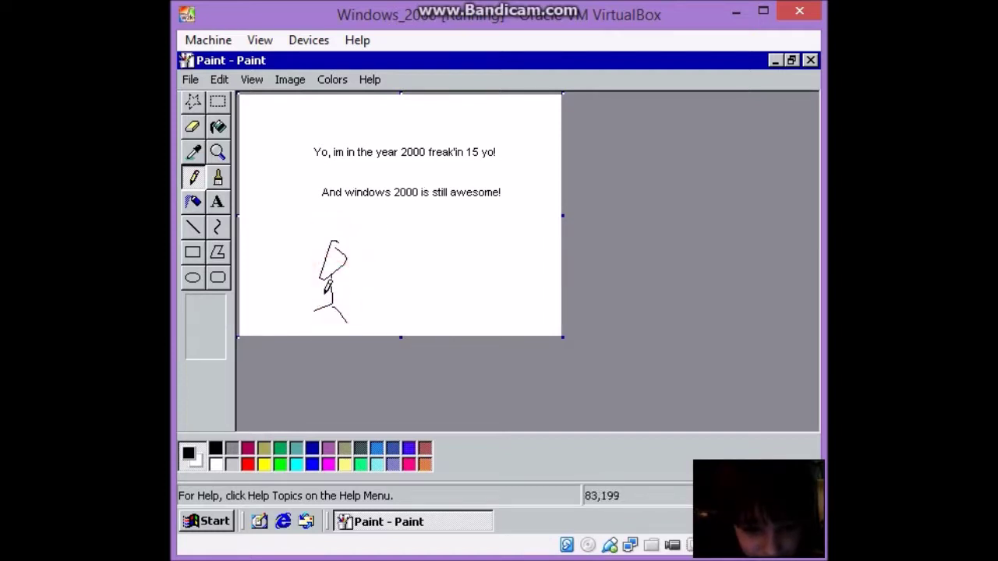
pyautogui.moveTo(328, 286)
pyautogui.mouseDown()
pyautogui.moveTo(315, 289)
pyautogui.moveTo(344, 290)
pyautogui.moveTo(315, 296)
pyautogui.moveTo(342, 296)
pyautogui.mouseUp()
# Draw a second black stick figure with raised arms beside the first, and scribble over its upper end in red.
pyautogui.moveTo(408, 257); pyautogui.dragTo(409, 305)
pyautogui.moveTo(412, 256)
pyautogui.mouseDown()
pyautogui.moveTo(425, 318)
pyautogui.moveTo(409, 295)
pyautogui.moveTo(462, 240)
pyautogui.mouseUp()
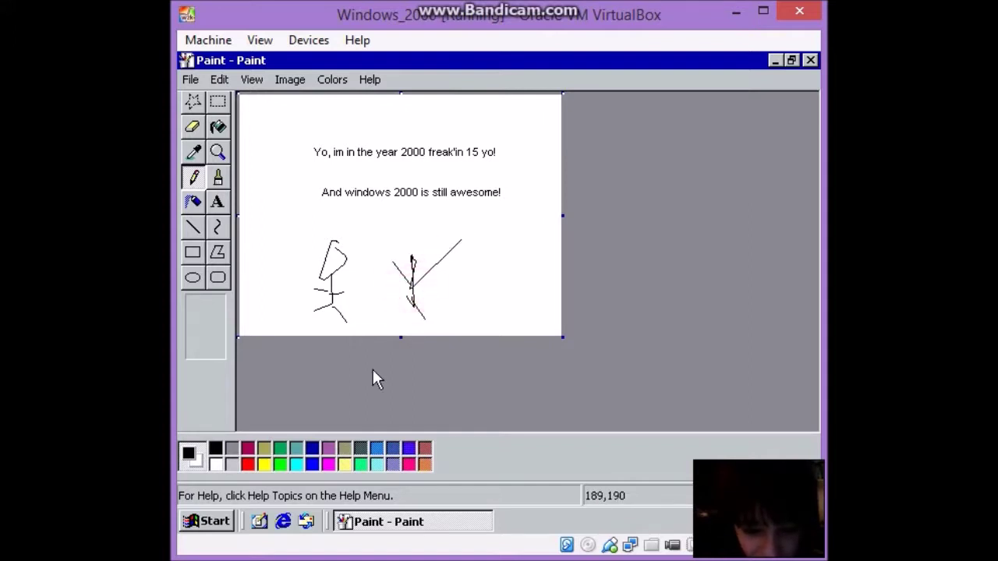
pyautogui.click(248, 465)
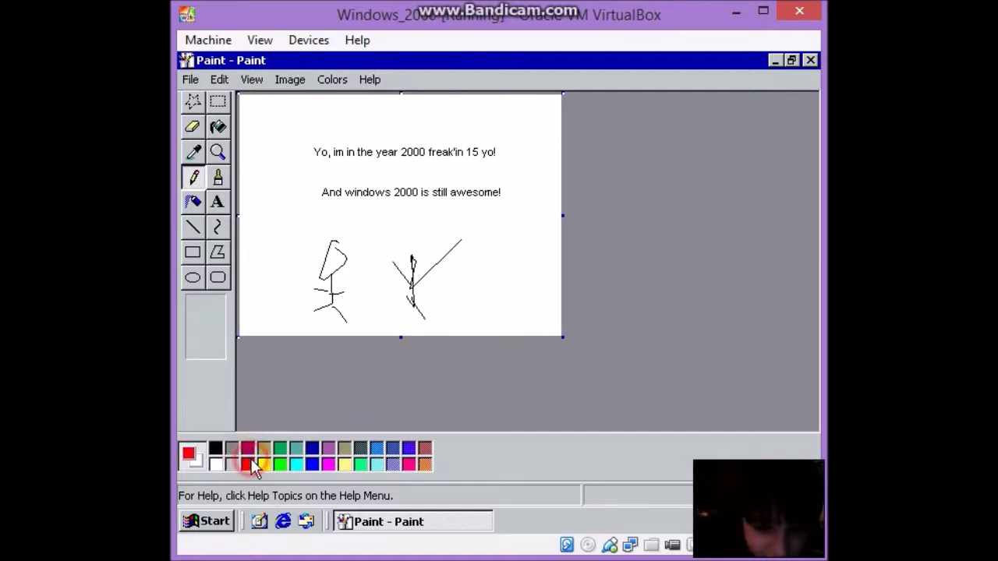
pyautogui.moveTo(401, 254)
pyautogui.mouseDown()
pyautogui.moveTo(426, 259)
pyautogui.moveTo(432, 249)
pyautogui.mouseUp()
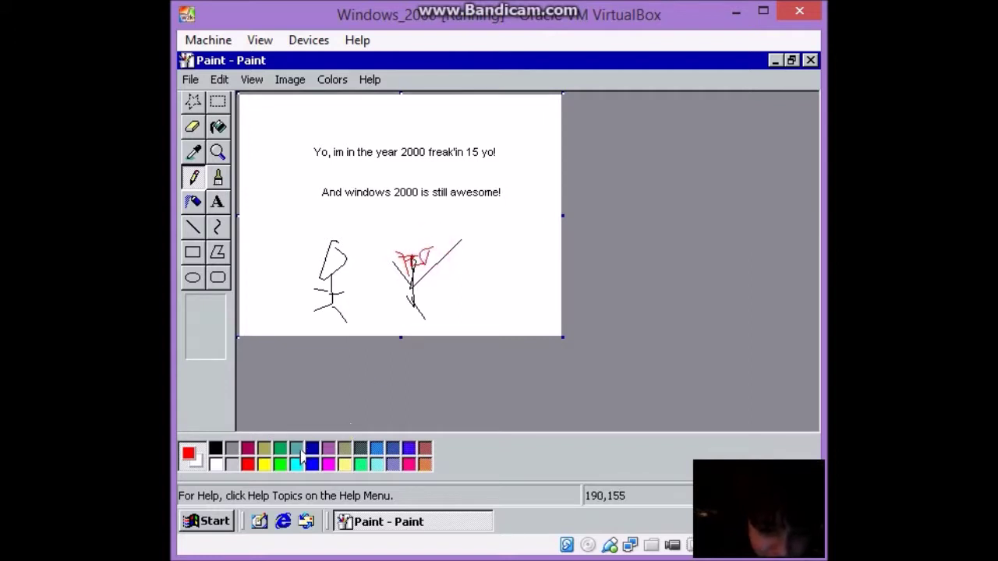
# Scribble in yellow between the figures and across the second one, and give the second figure a round gray head.
pyautogui.click(264, 465)
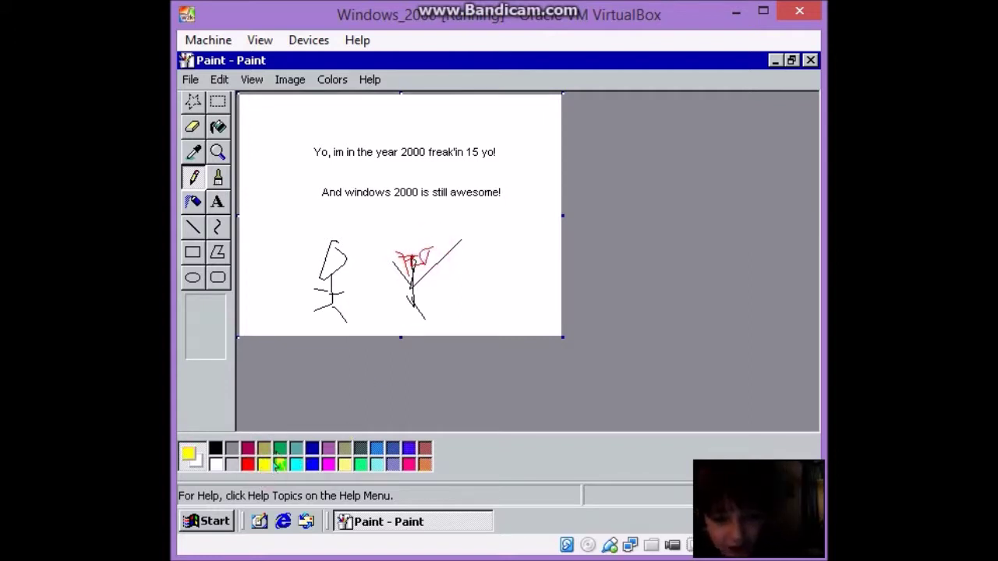
pyautogui.moveTo(357, 315)
pyautogui.mouseDown()
pyautogui.moveTo(382, 315)
pyautogui.moveTo(362, 291)
pyautogui.moveTo(397, 318)
pyautogui.mouseUp()
pyautogui.click(399, 286)
pyautogui.moveTo(396, 264); pyautogui.dragTo(397, 261)
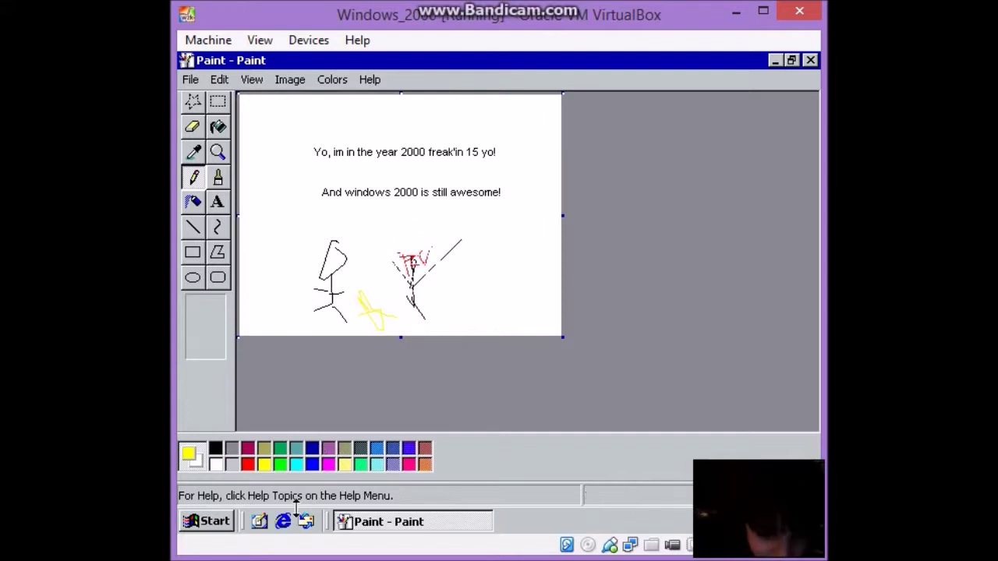
pyautogui.click(232, 449)
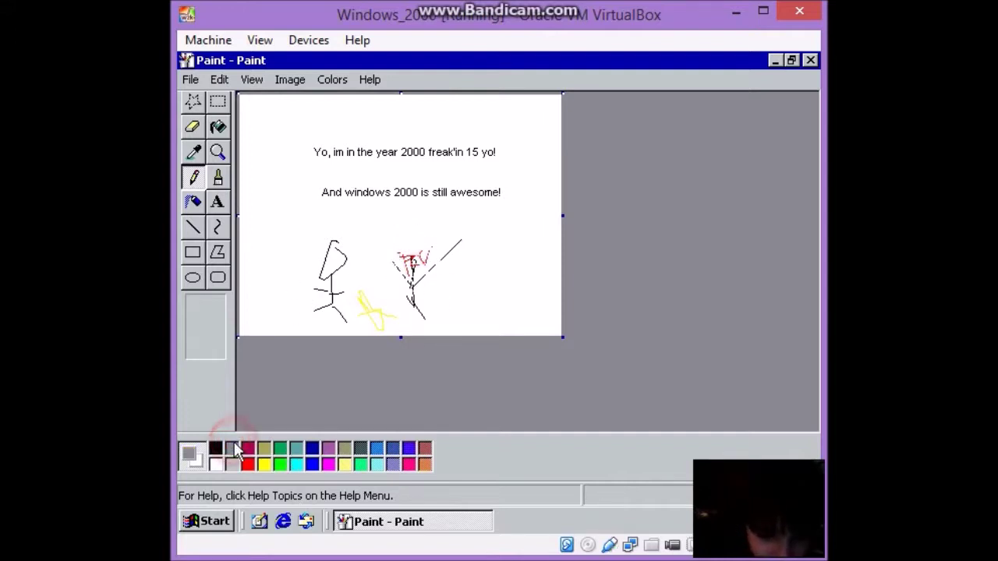
pyautogui.moveTo(393, 245)
pyautogui.mouseDown()
pyautogui.moveTo(420, 223)
pyautogui.moveTo(397, 256)
pyautogui.moveTo(396, 223)
pyautogui.moveTo(414, 230)
pyautogui.mouseUp()
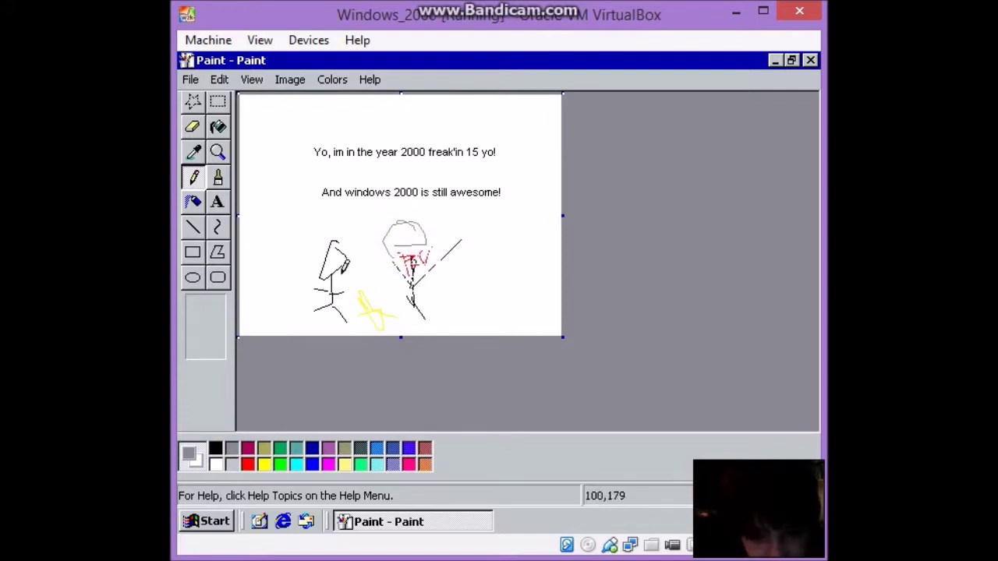
# Start a narrow gray text box reading "Clear" at the first figure's head and resize it to begin above the head.
pyautogui.click(218, 202)
pyautogui.click(304, 241)
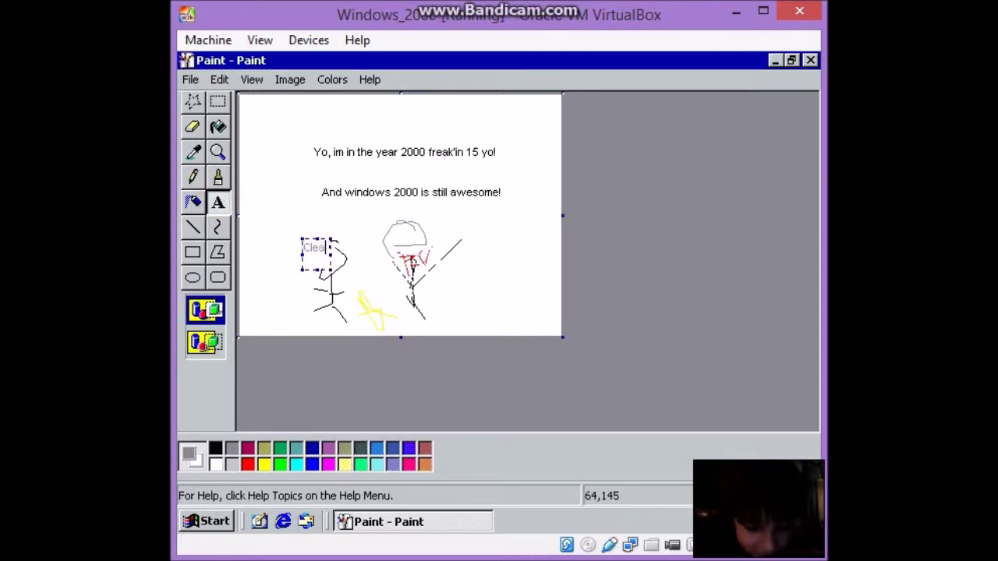
pyautogui.press('Return')
pyautogui.press('Return')
pyautogui.press('Return')
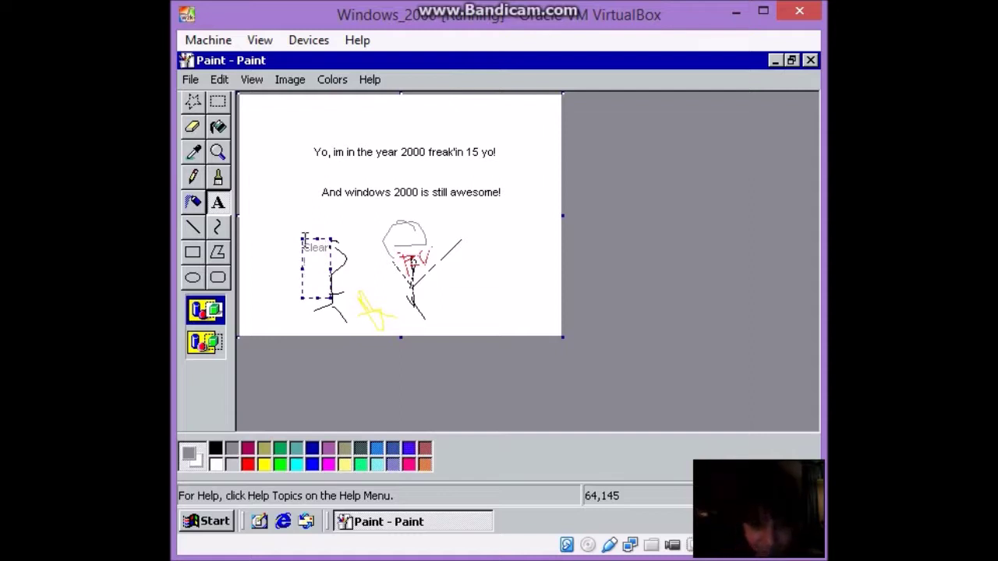
pyautogui.moveTo(317, 240); pyautogui.dragTo(318, 213)
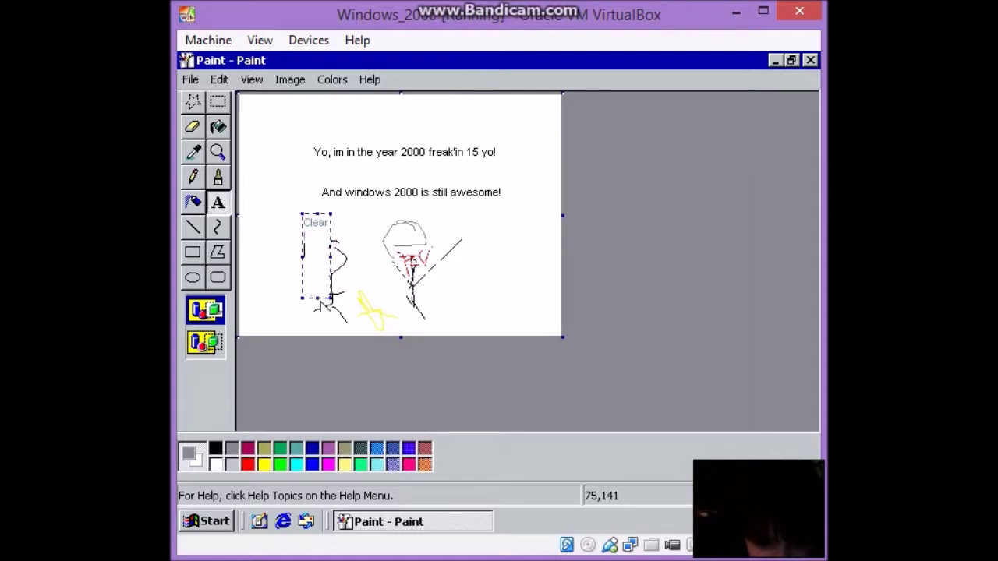
pyautogui.moveTo(315, 299)
pyautogui.mouseDown()
pyautogui.moveTo(317, 220)
pyautogui.moveTo(316, 233)
pyautogui.mouseUp()
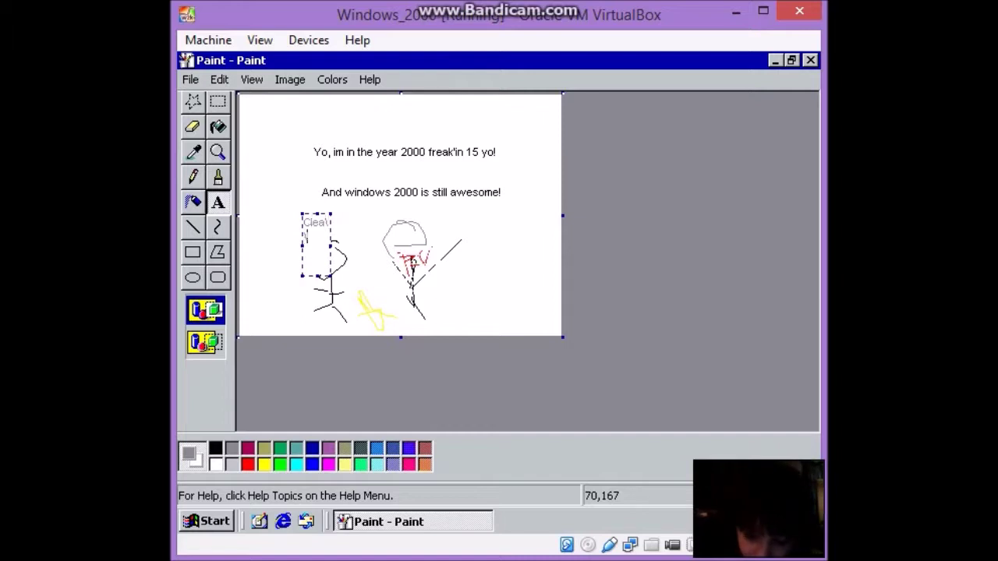
# Correct the text above the first figure to "Cleal!", color it red and finish the text box.
pyautogui.press('BackSpace')
pyautogui.press('BackSpace')
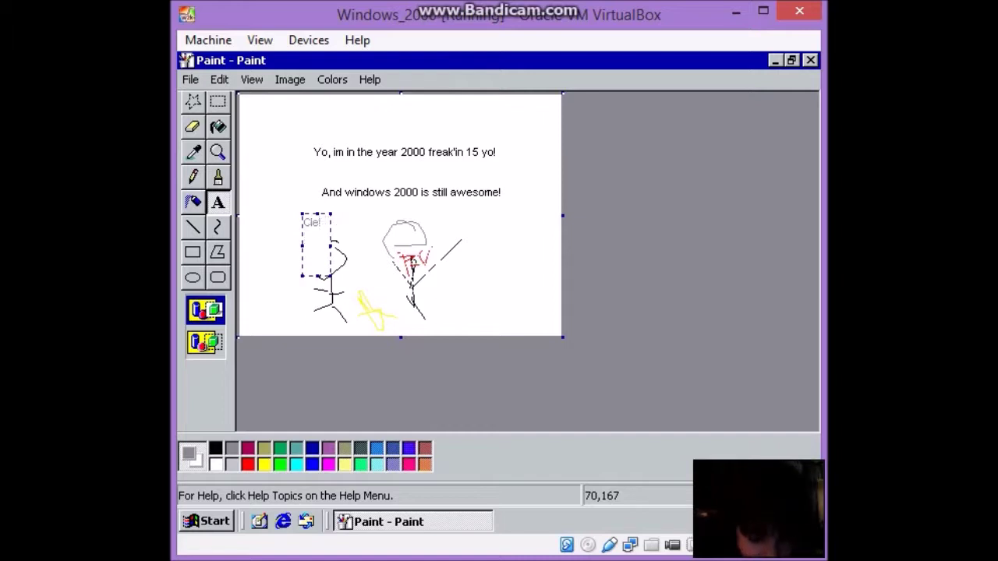
pyautogui.write('a')
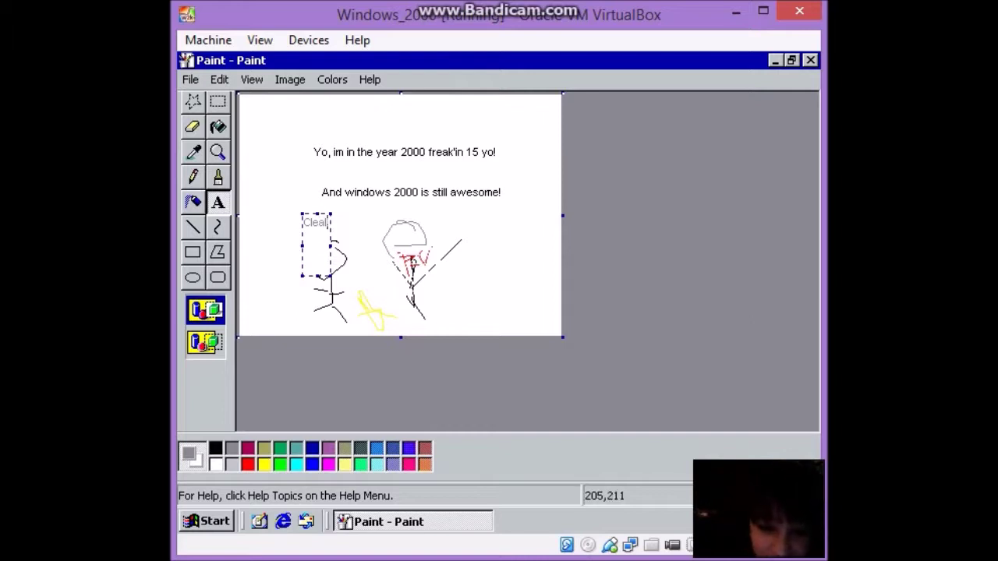
pyautogui.click(247, 464)
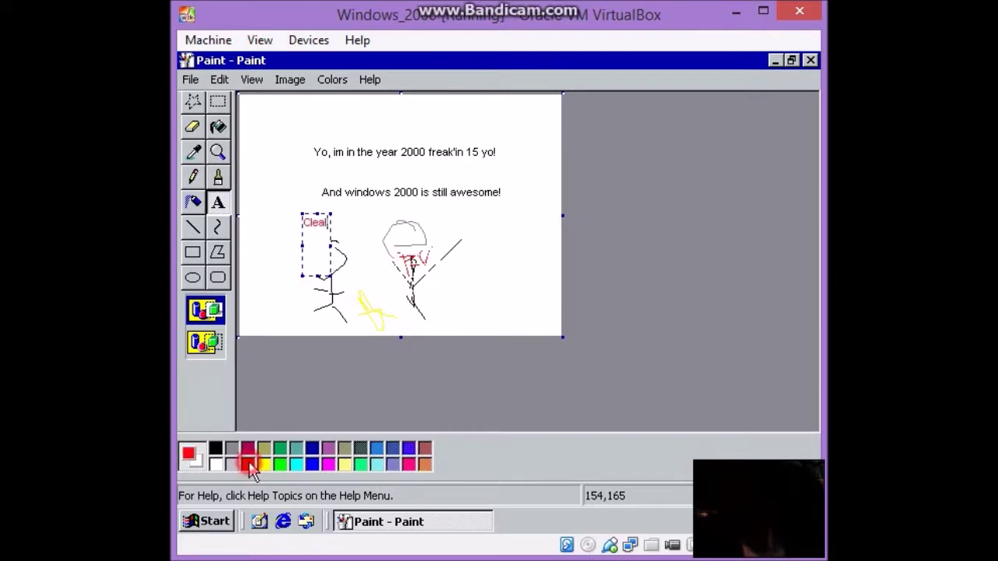
pyautogui.moveTo(488, 270)
pyautogui.mouseDown()
pyautogui.moveTo(504, 270)
pyautogui.moveTo(283, 335)
pyautogui.moveTo(188, 231)
pyautogui.mouseUp()
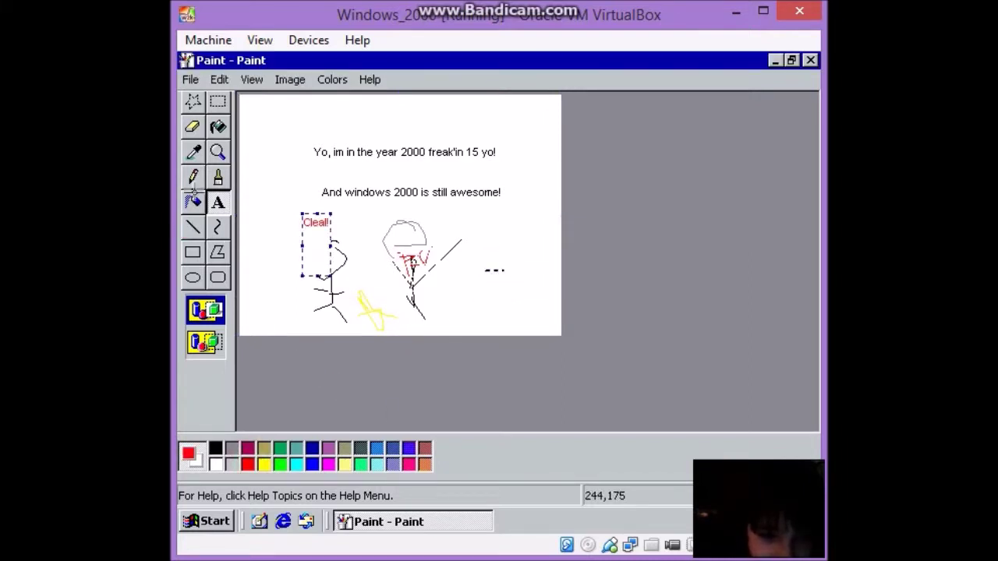
# Draw a red heart beside the second figure and jagged red strokes above the first sentence with the Pencil.
pyautogui.click(195, 202)
pyautogui.click(194, 177)
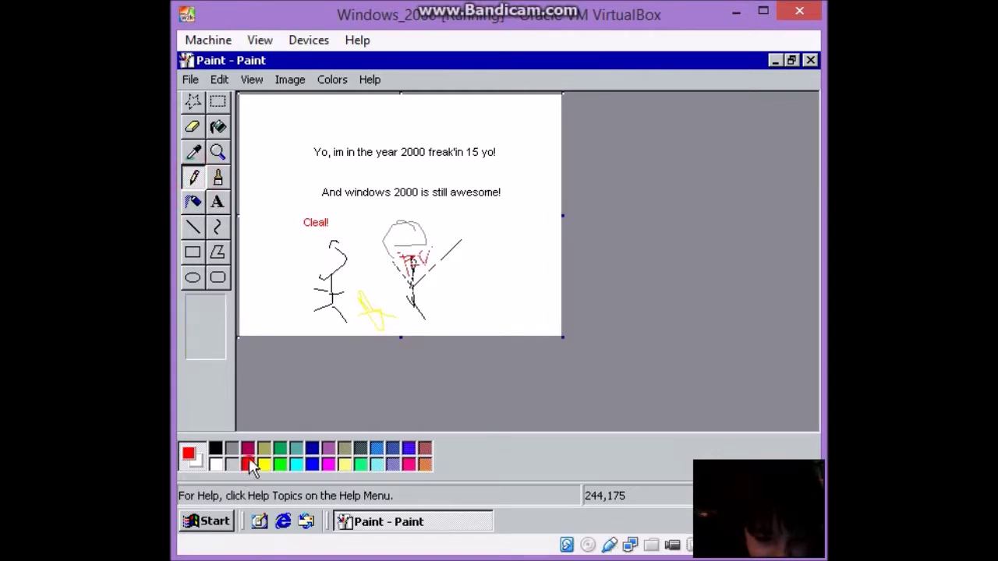
pyautogui.moveTo(462, 262)
pyautogui.mouseDown()
pyautogui.moveTo(468, 274)
pyautogui.moveTo(474, 251)
pyautogui.moveTo(511, 251)
pyautogui.moveTo(490, 316)
pyautogui.mouseUp()
pyautogui.moveTo(285, 139)
pyautogui.mouseDown()
pyautogui.moveTo(348, 150)
pyautogui.moveTo(384, 131)
pyautogui.moveTo(412, 138)
pyautogui.moveTo(457, 122)
pyautogui.moveTo(543, 139)
pyautogui.moveTo(541, 146)
pyautogui.mouseUp()
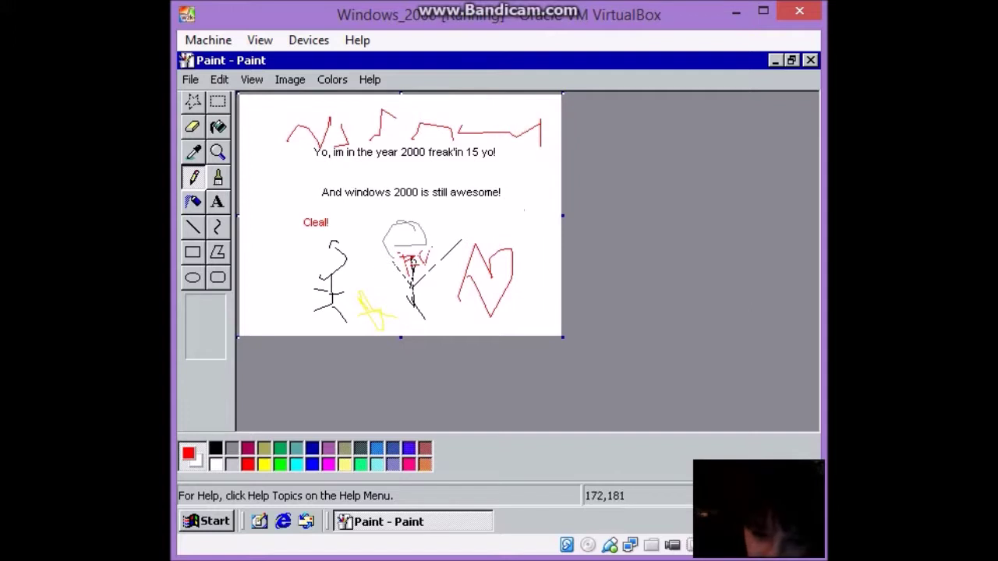
# Add black strokes over the second figure's neck and body, and a black line linking the first figure to its head.
pyautogui.click(215, 448)
pyautogui.moveTo(423, 262)
pyautogui.mouseDown()
pyautogui.moveTo(415, 241)
pyautogui.moveTo(404, 254)
pyautogui.moveTo(417, 267)
pyautogui.moveTo(417, 298)
pyautogui.mouseUp()
pyautogui.moveTo(334, 246)
pyautogui.mouseDown()
pyautogui.moveTo(365, 226)
pyautogui.moveTo(418, 217)
pyautogui.mouseUp()
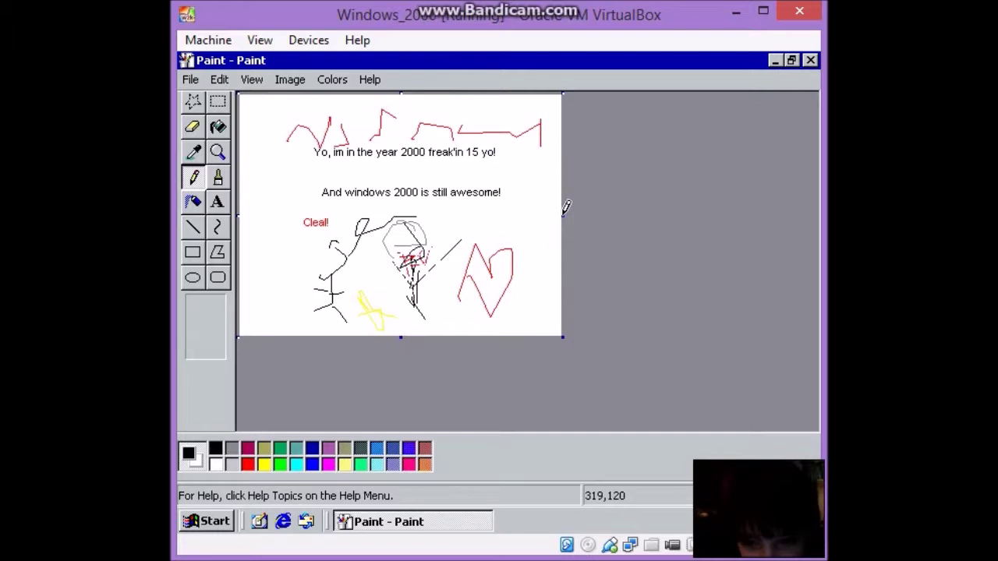
# Widen the canvas to the right for a second panel and draw a nearly vertical black dividing line between the panels.
pyautogui.moveTo(561, 216)
pyautogui.mouseDown()
pyautogui.moveTo(592, 229)
pyautogui.moveTo(763, 217)
pyautogui.mouseUp()
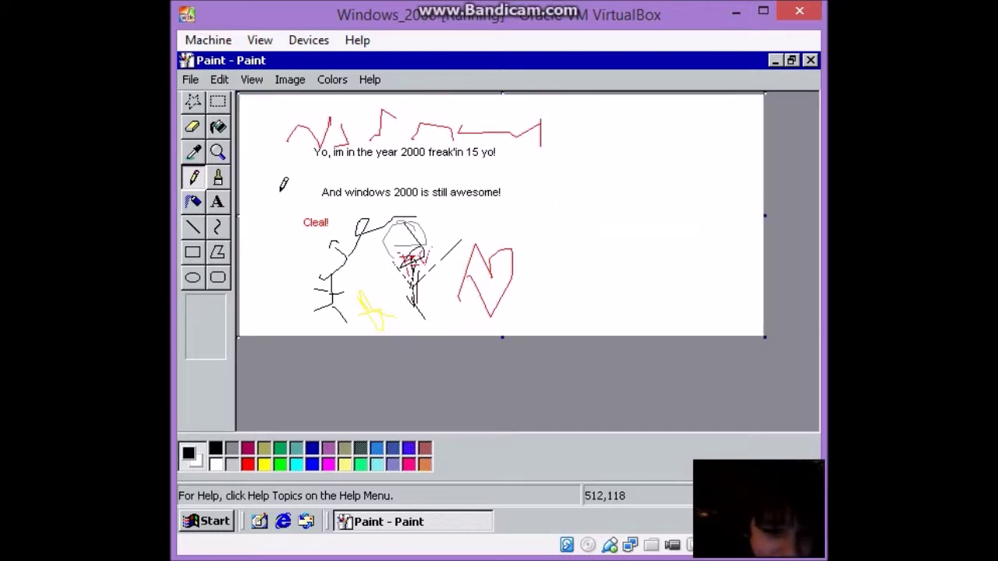
pyautogui.click(193, 227)
pyautogui.moveTo(564, 332)
pyautogui.mouseDown()
pyautogui.moveTo(564, 216)
pyautogui.moveTo(580, 107)
pyautogui.moveTo(558, 95)
pyautogui.mouseUp()
# Add the black text "1.50 seconds later!" in a narrow text box near the top of the second panel.
pyautogui.click(217, 202)
pyautogui.click(607, 111)
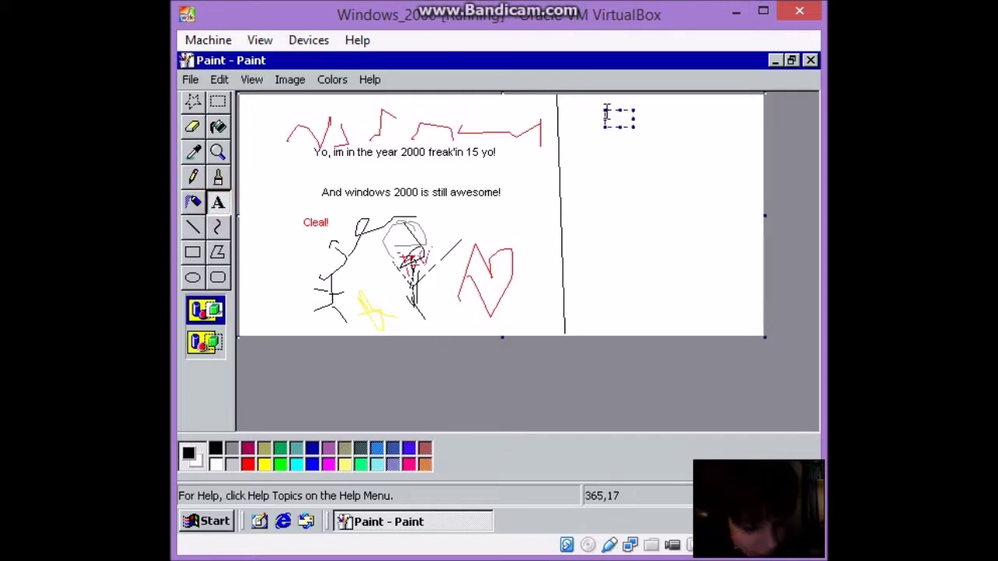
pyautogui.press('Return')
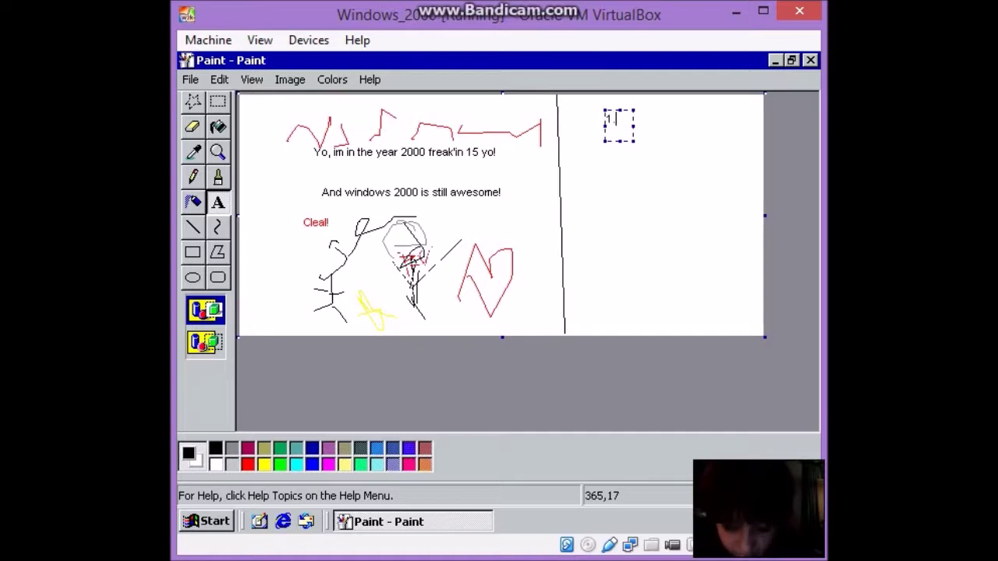
pyautogui.write('seconds later')
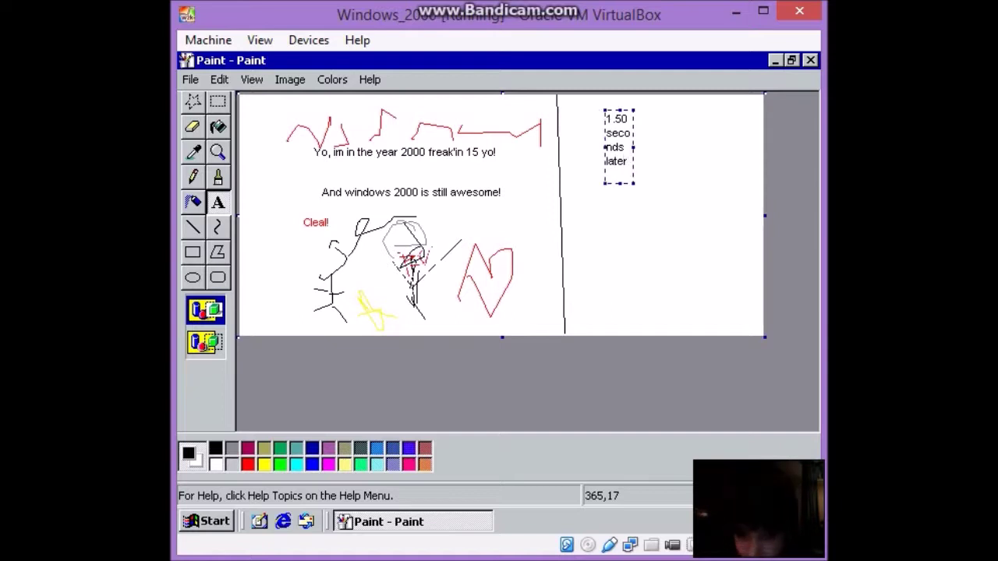
pyautogui.write(' ?')
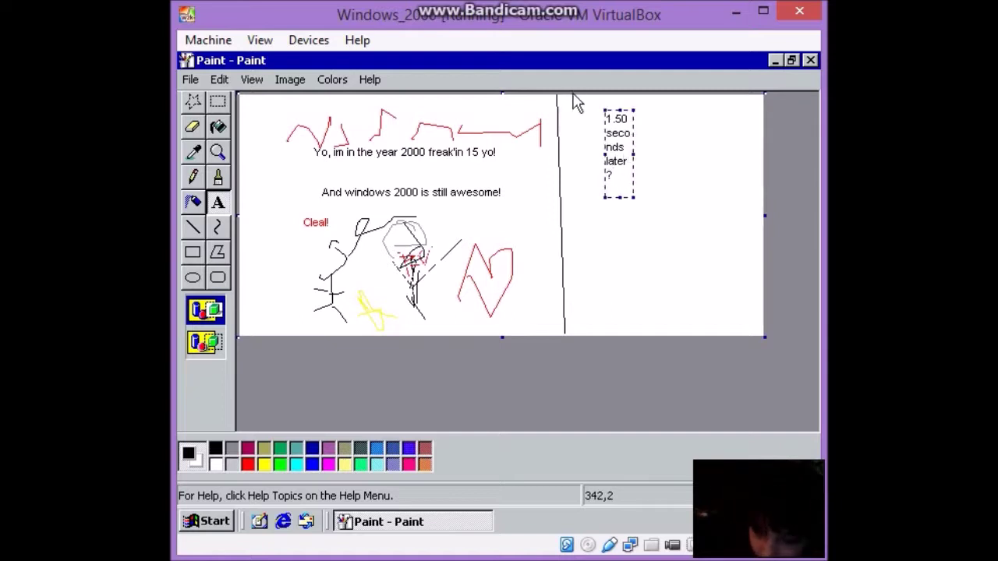
pyautogui.write('?')
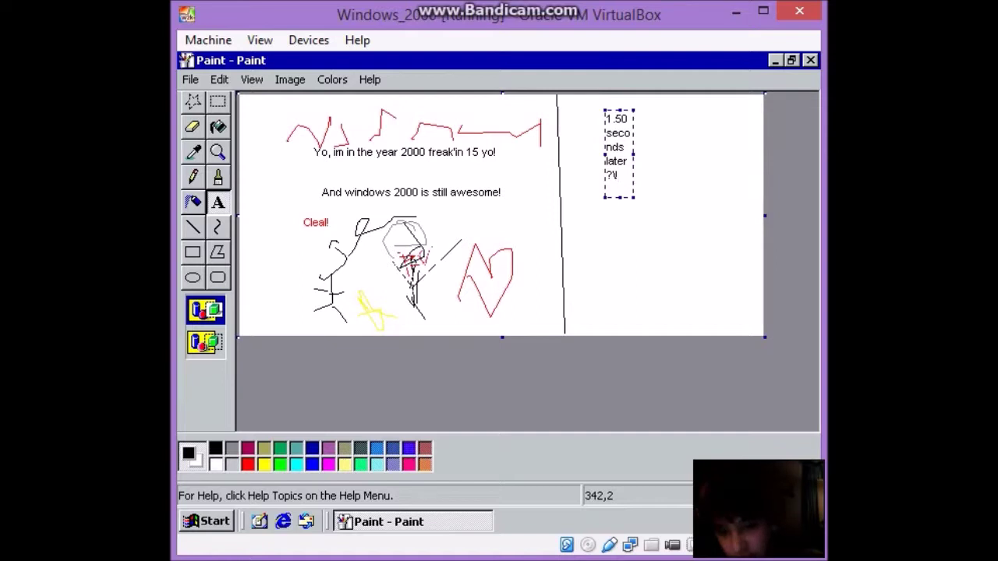
pyautogui.press('BackSpace')
pyautogui.press('BackSpace')
pyautogui.press('BackSpace')
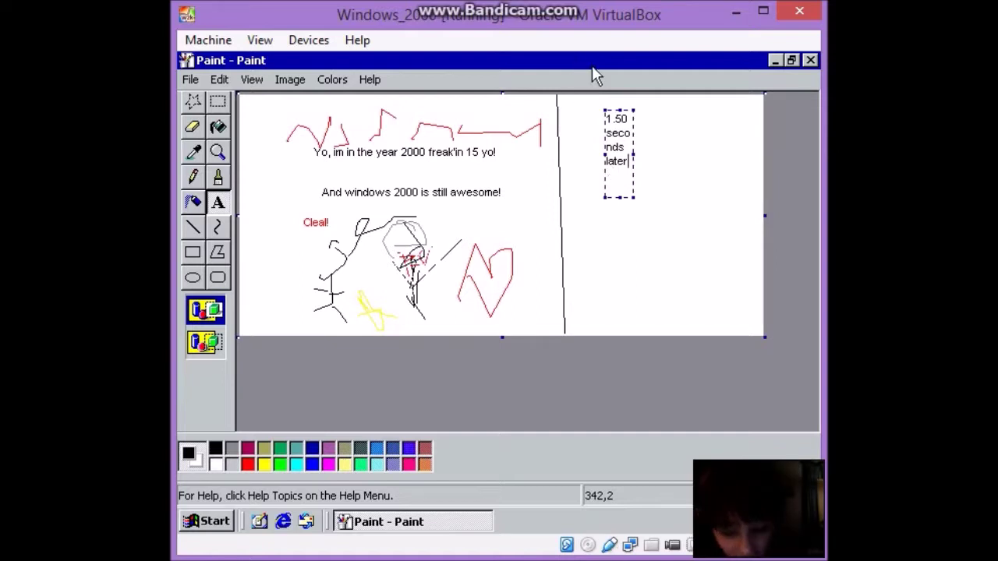
pyautogui.write('!')
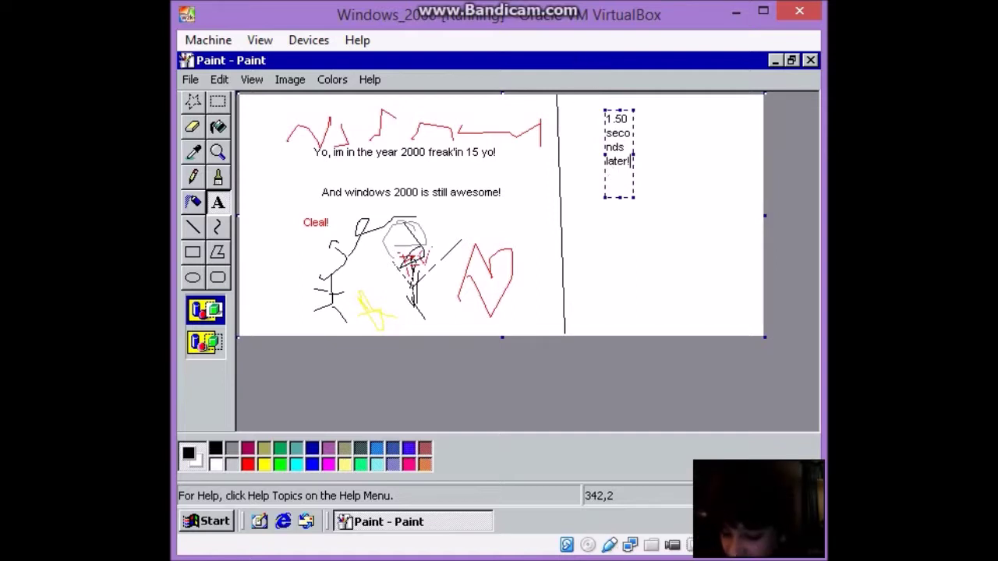
pyautogui.click(635, 153)
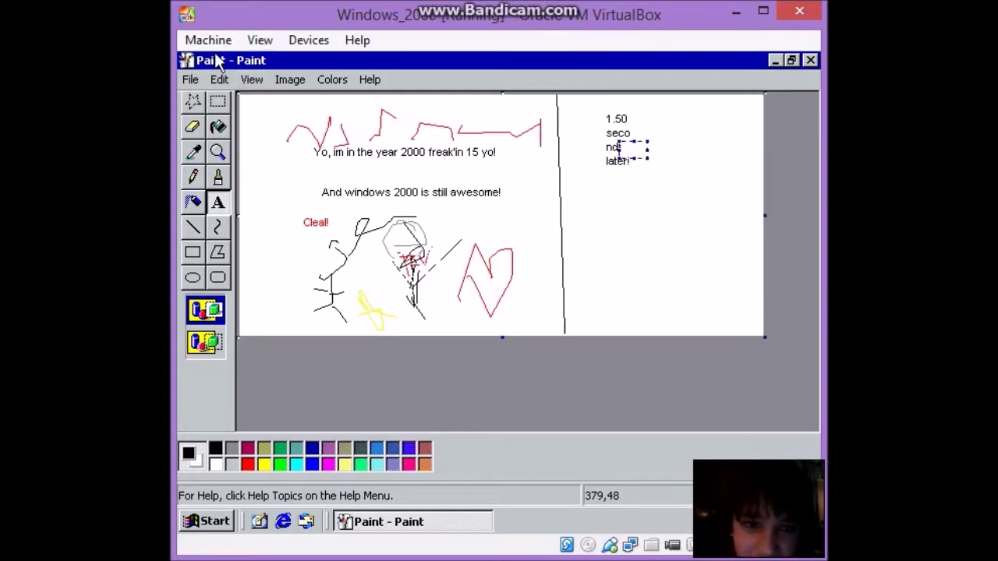
# Draw two black stick figures linked by a jagged line at the bottom of the second panel with the Pencil.
pyautogui.click(194, 178)
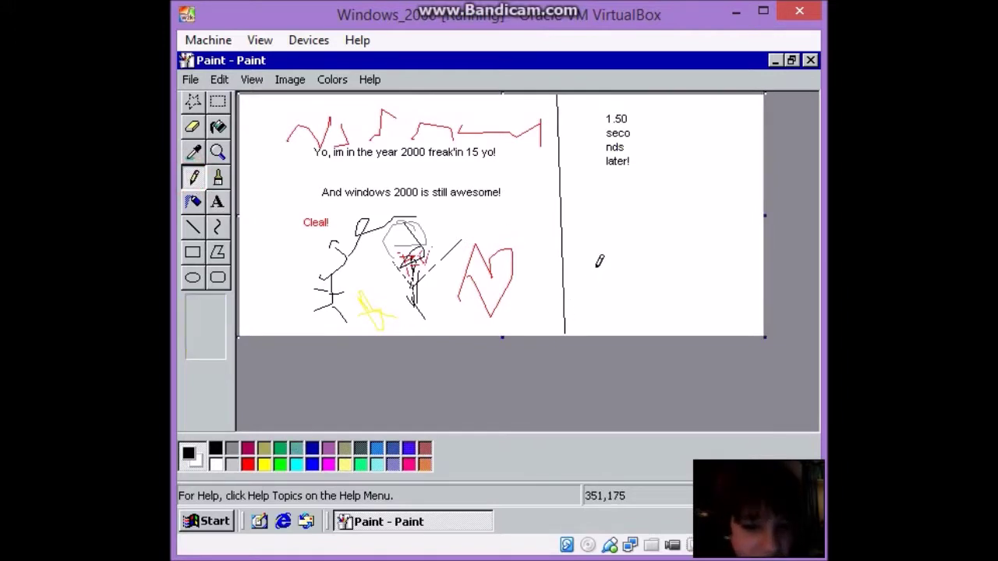
pyautogui.moveTo(614, 240)
pyautogui.mouseDown()
pyautogui.moveTo(631, 250)
pyautogui.moveTo(608, 312)
pyautogui.moveTo(631, 310)
pyautogui.moveTo(619, 305)
pyautogui.moveTo(638, 291)
pyautogui.moveTo(648, 313)
pyautogui.moveTo(651, 292)
pyautogui.mouseUp()
pyautogui.moveTo(727, 250)
pyautogui.mouseDown()
pyautogui.moveTo(745, 254)
pyautogui.moveTo(732, 273)
pyautogui.moveTo(733, 317)
pyautogui.moveTo(731, 291)
pyautogui.moveTo(694, 271)
pyautogui.moveTo(751, 311)
pyautogui.mouseUp()
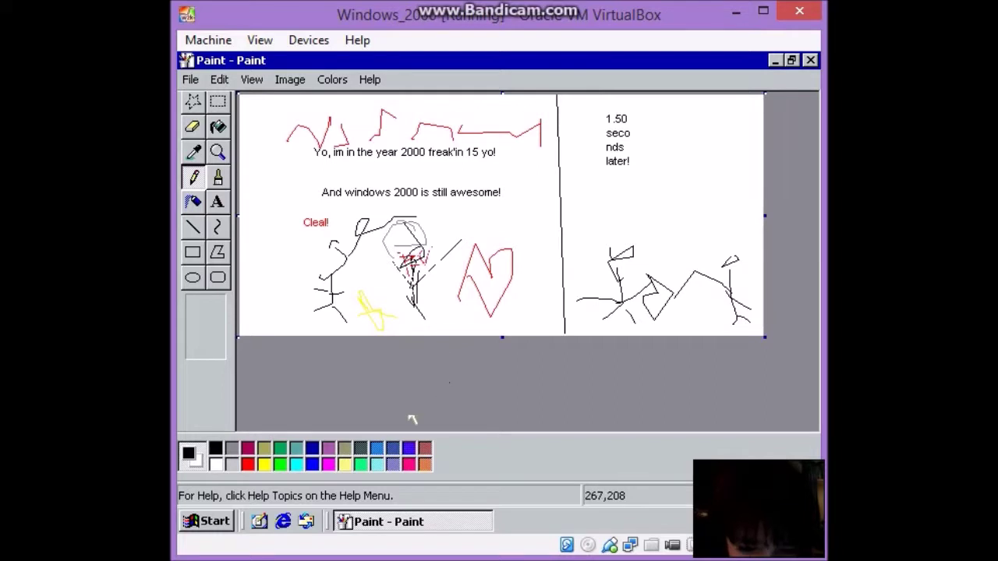
# Draw a large red triangular shape between the second panel's figures and a red figure above the right-hand one.
pyautogui.click(247, 464)
pyautogui.moveTo(667, 191); pyautogui.dragTo(701, 241)
pyautogui.moveTo(667, 187); pyautogui.dragTo(706, 228)
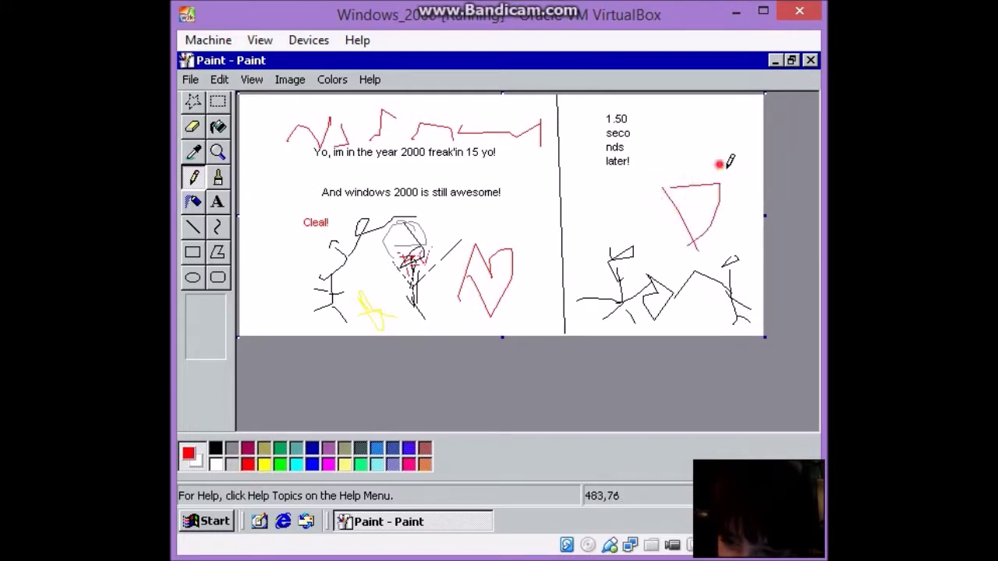
pyautogui.moveTo(720, 167)
pyautogui.mouseDown()
pyautogui.moveTo(729, 135)
pyautogui.moveTo(712, 170)
pyautogui.moveTo(719, 212)
pyautogui.moveTo(764, 236)
pyautogui.mouseUp()
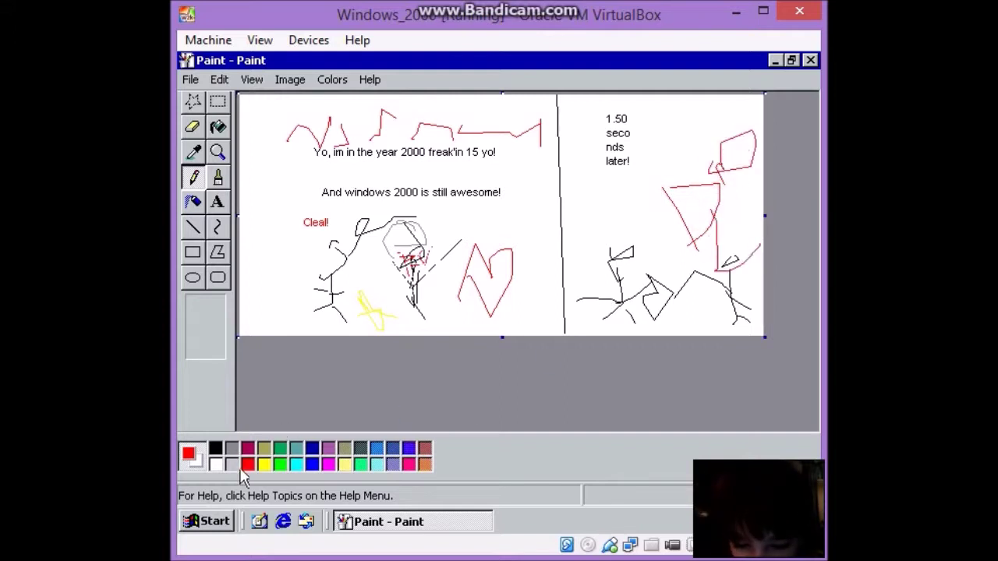
# Scribble in gray above the second panel's left figure and draw yellow zigzags across the red triangular shape.
pyautogui.click(215, 451)
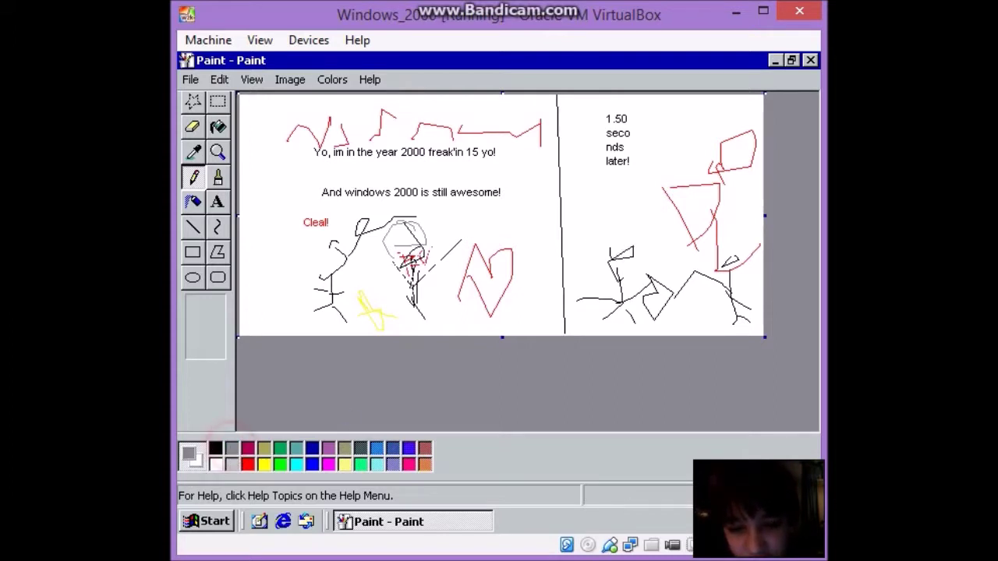
pyautogui.moveTo(601, 254)
pyautogui.mouseDown()
pyautogui.moveTo(620, 213)
pyautogui.moveTo(596, 227)
pyautogui.moveTo(622, 205)
pyautogui.moveTo(630, 211)
pyautogui.mouseUp()
pyautogui.click(264, 465)
pyautogui.click(649, 206)
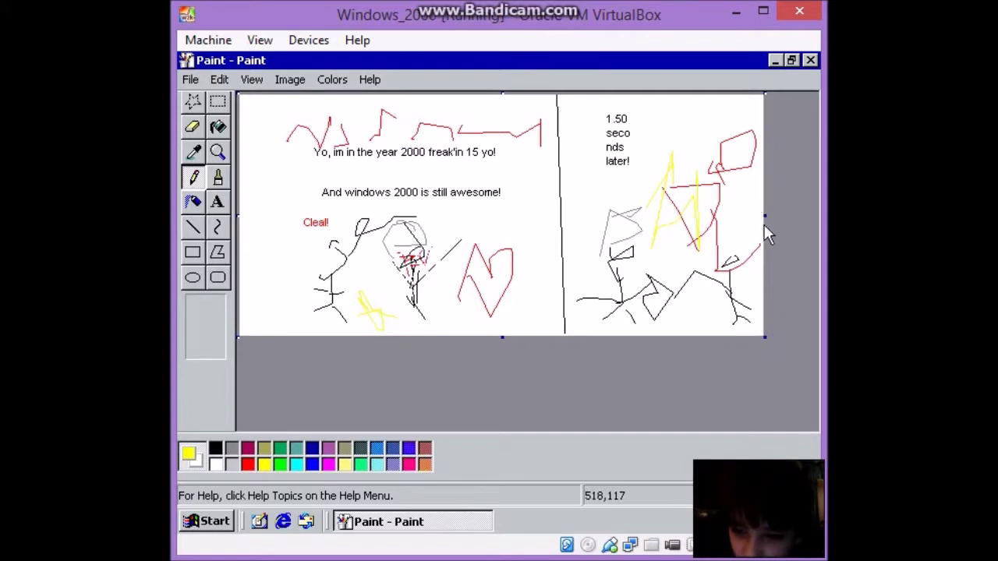
# Widen the canvas slightly to the right and draw a yellow smiley of two dots and a mouth beside the red figure.
pyautogui.moveTo(763, 216); pyautogui.dragTo(811, 259)
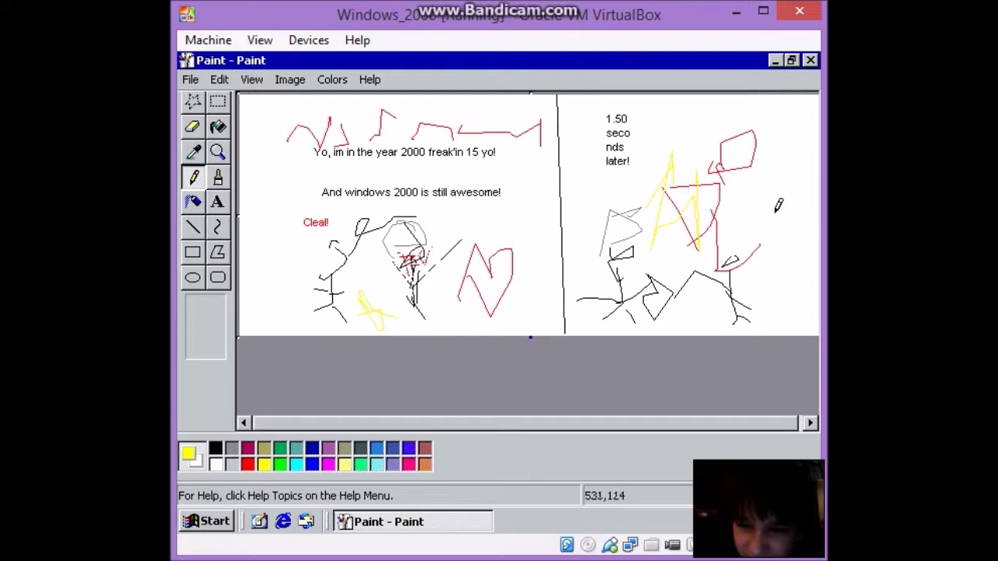
pyautogui.click(761, 190)
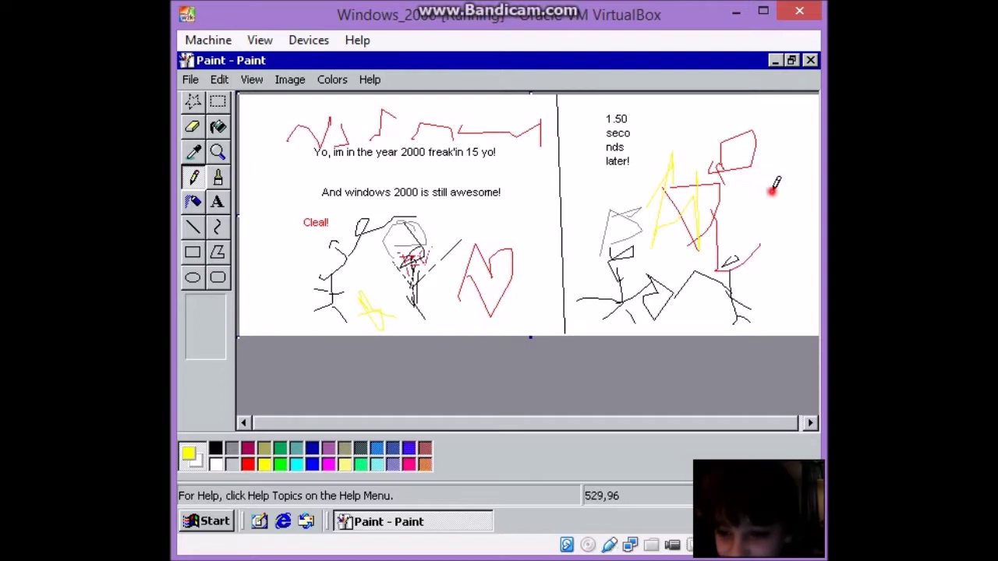
pyautogui.click(782, 191)
pyautogui.moveTo(755, 209); pyautogui.dragTo(784, 216)
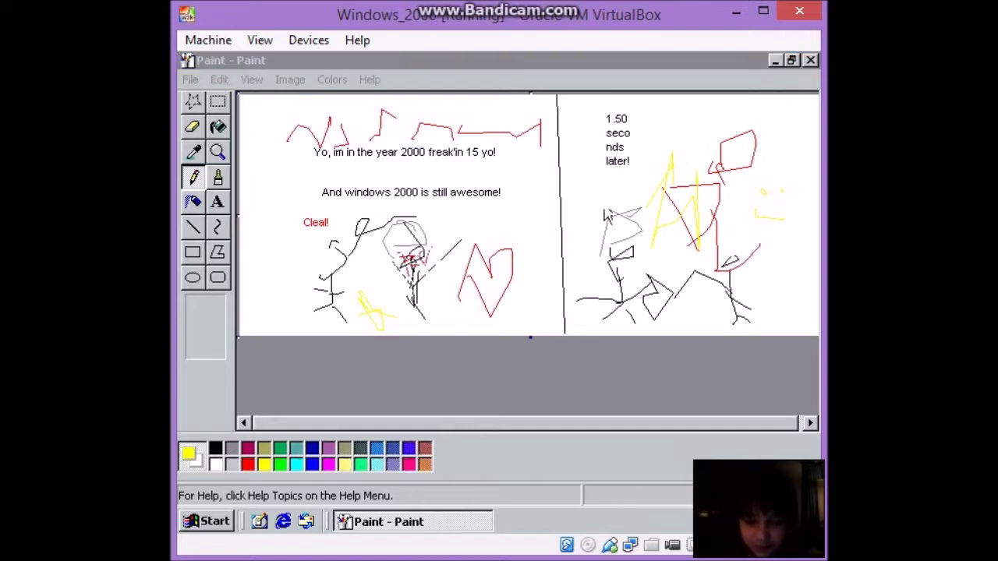
# Rename the Paint drawing on the desktop as The Comix! and move it up beside the wallpaper's blue curved stroke.
pyautogui.click(413, 316)
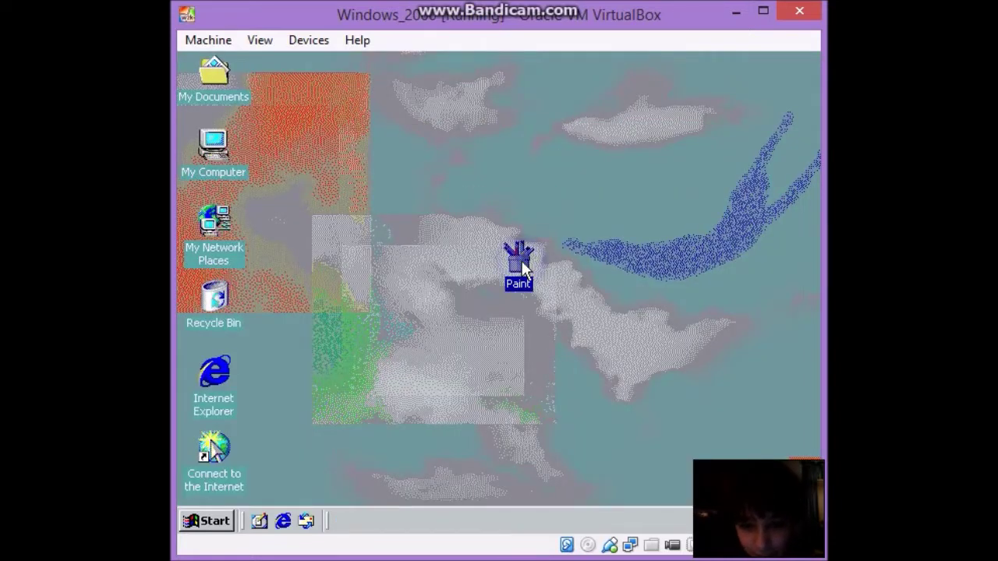
pyautogui.rightClick(522, 265)
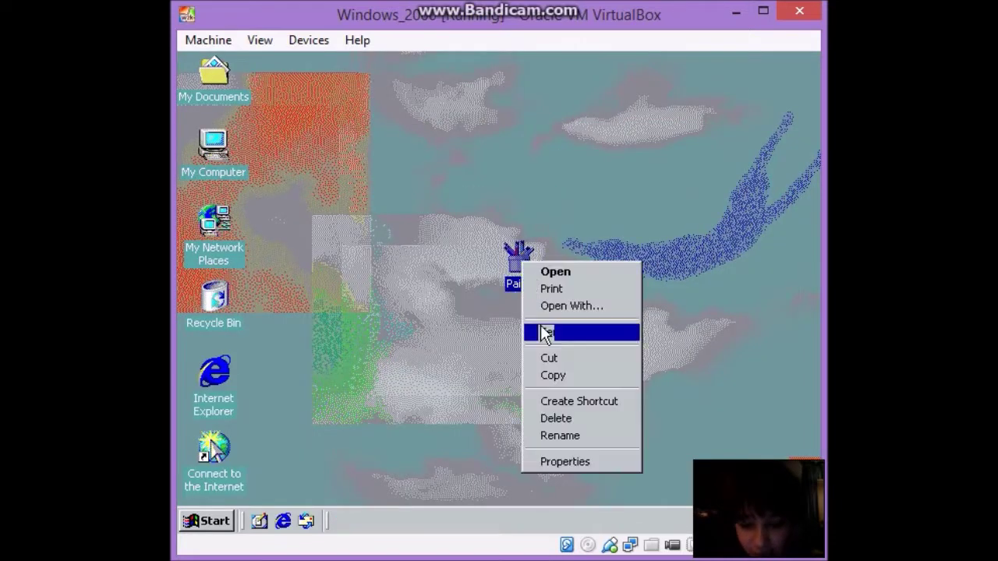
pyautogui.click(551, 436)
pyautogui.press('BackSpace')
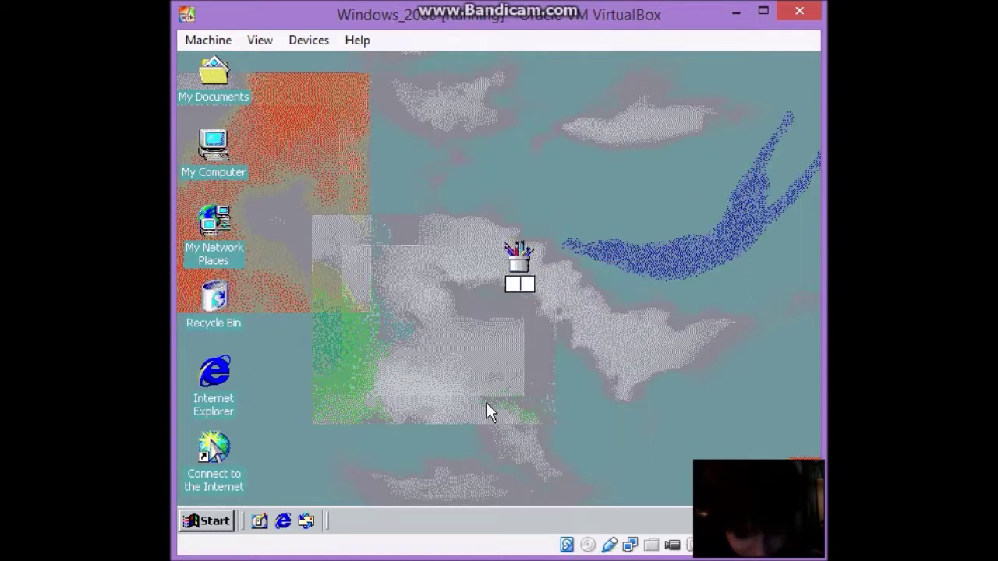
pyautogui.write('The Com')
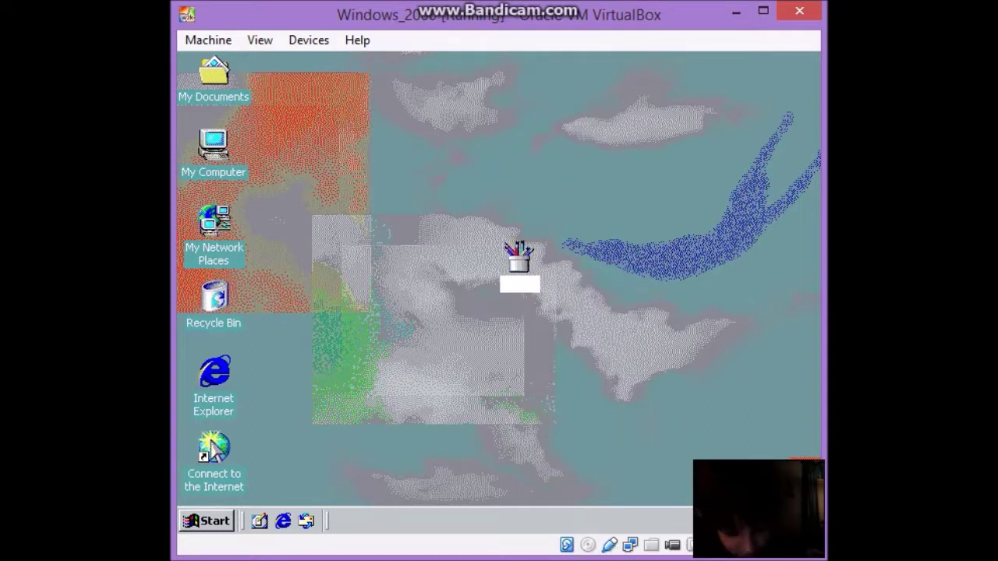
pyautogui.write('ix')
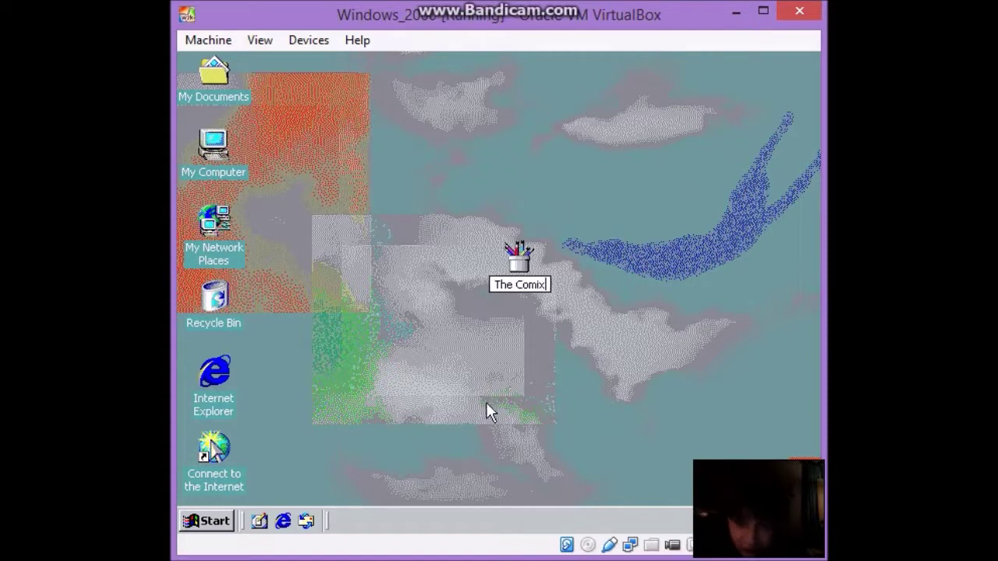
pyautogui.write('!')
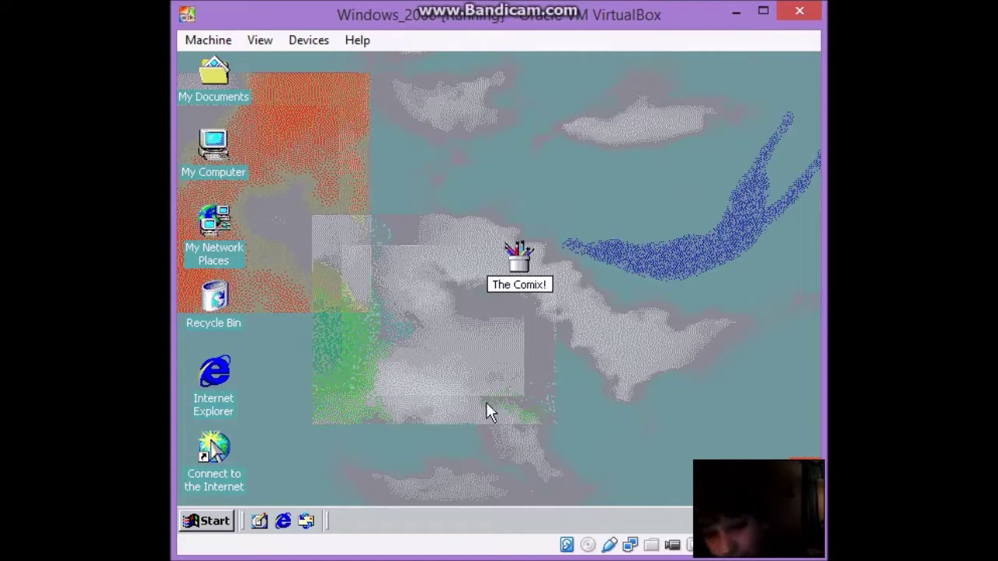
pyautogui.press('Return')
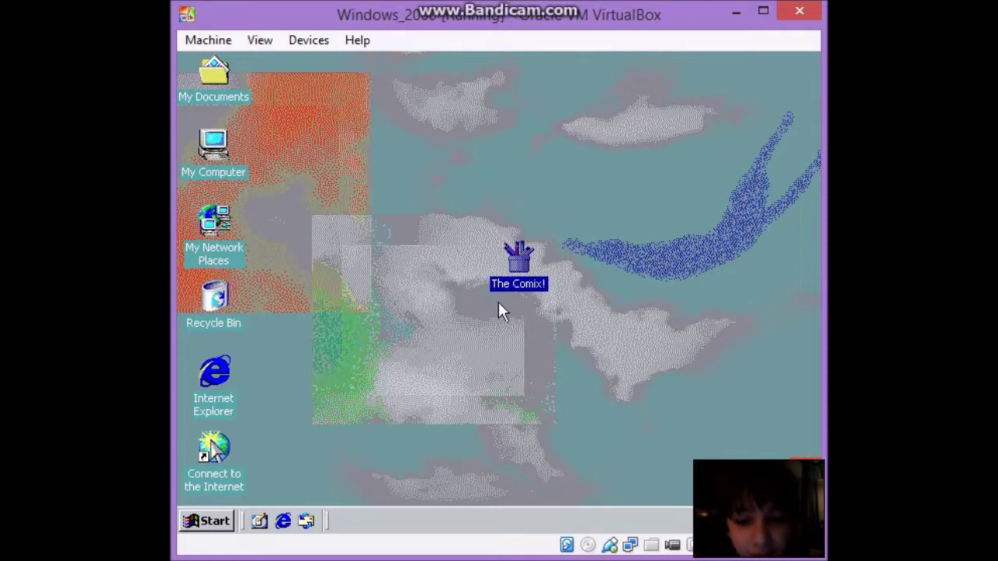
pyautogui.moveTo(515, 261); pyautogui.dragTo(610, 178)
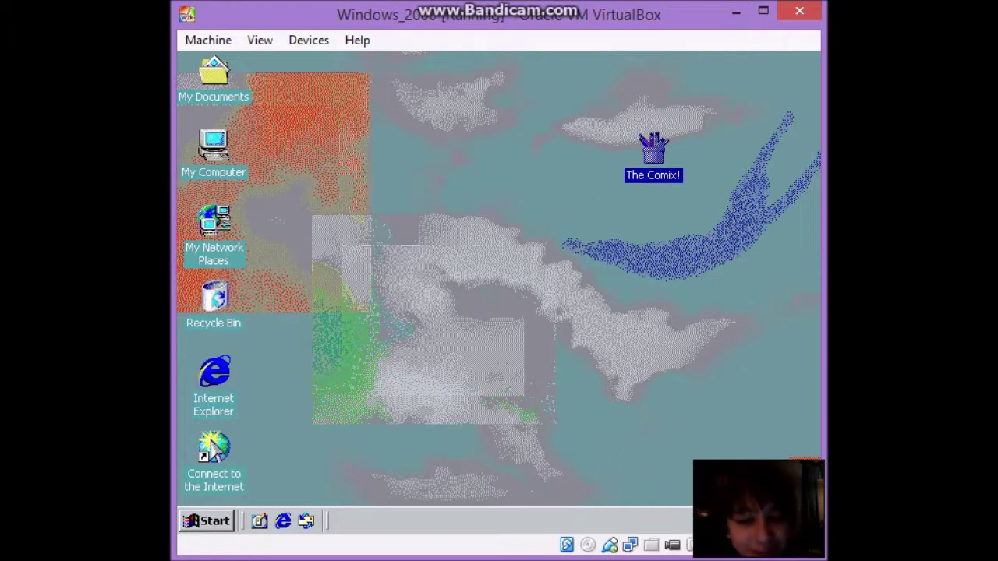
# Open the Calculator accessory.
pyautogui.click(204, 521)
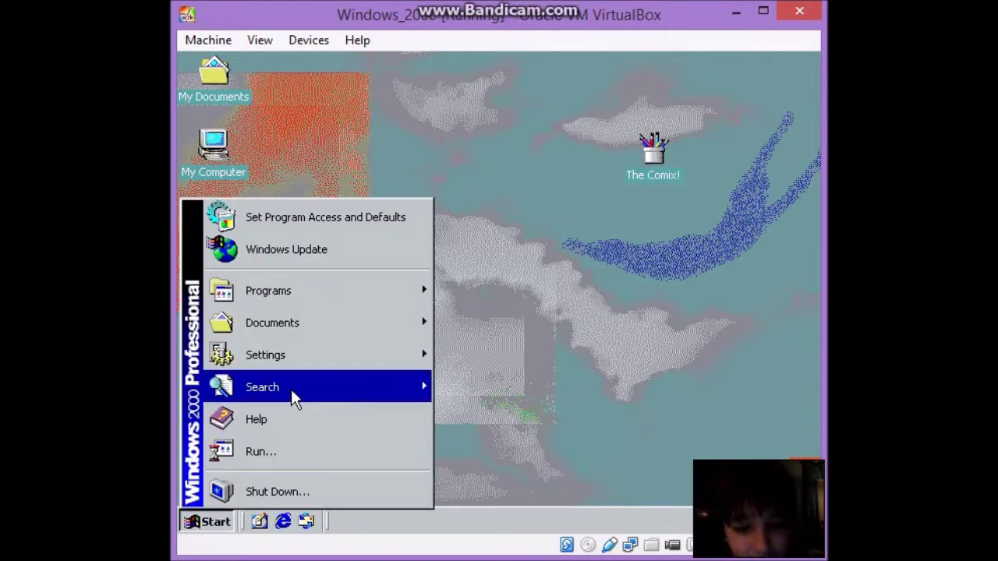
pyautogui.moveTo(308, 355)
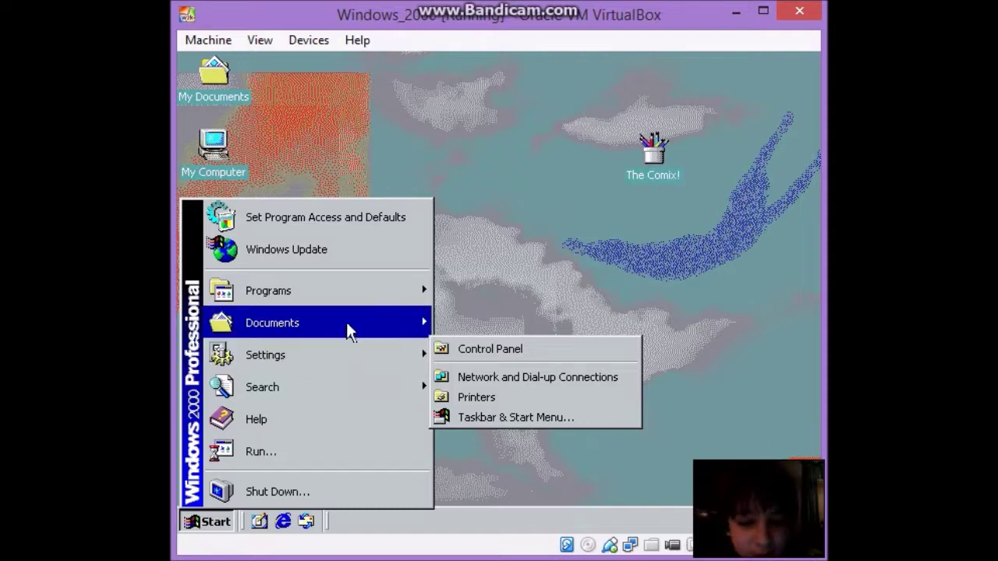
pyautogui.moveTo(351, 332)
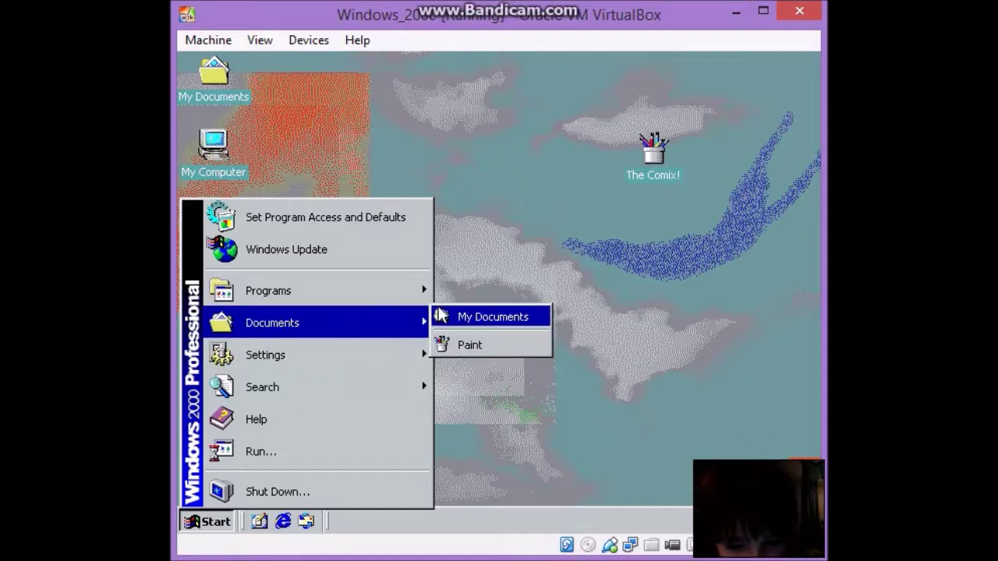
pyautogui.moveTo(427, 292)
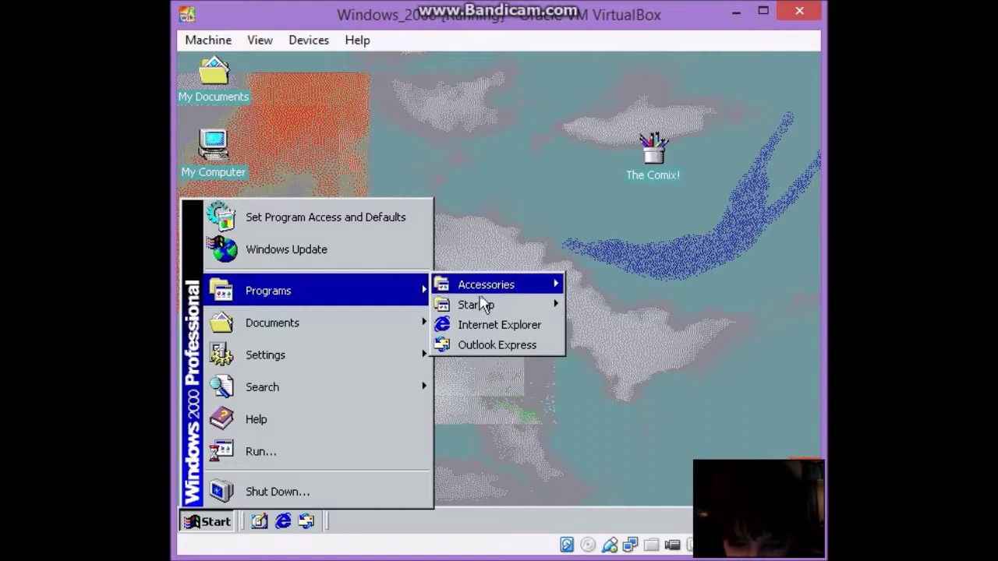
pyautogui.moveTo(498, 292)
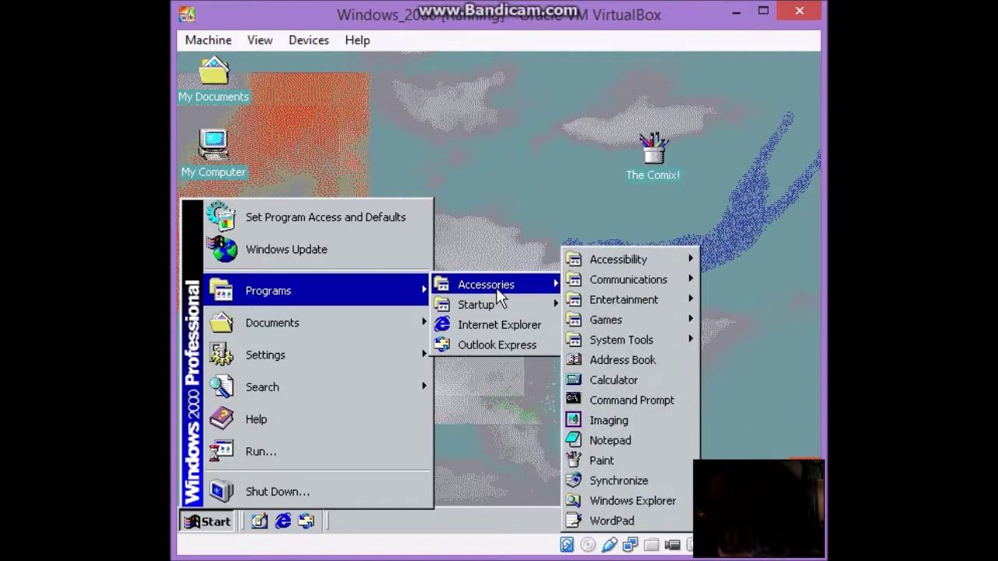
pyautogui.click(638, 381)
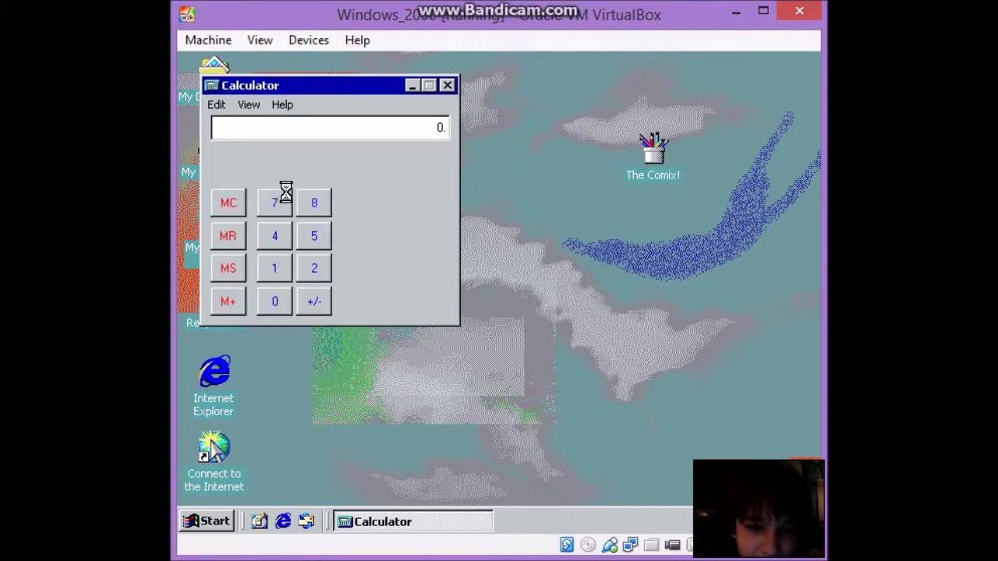
pyautogui.click(314, 269)
pyautogui.tripleClick(274, 301)
pyautogui.tripleClick(274, 301)
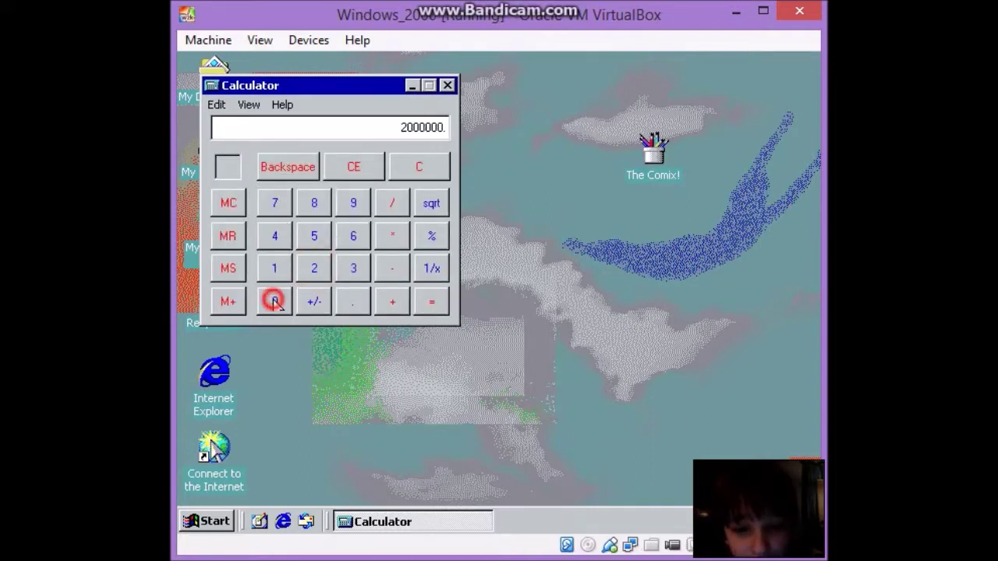
pyautogui.tripleClick(275, 301)
pyautogui.click(274, 301)
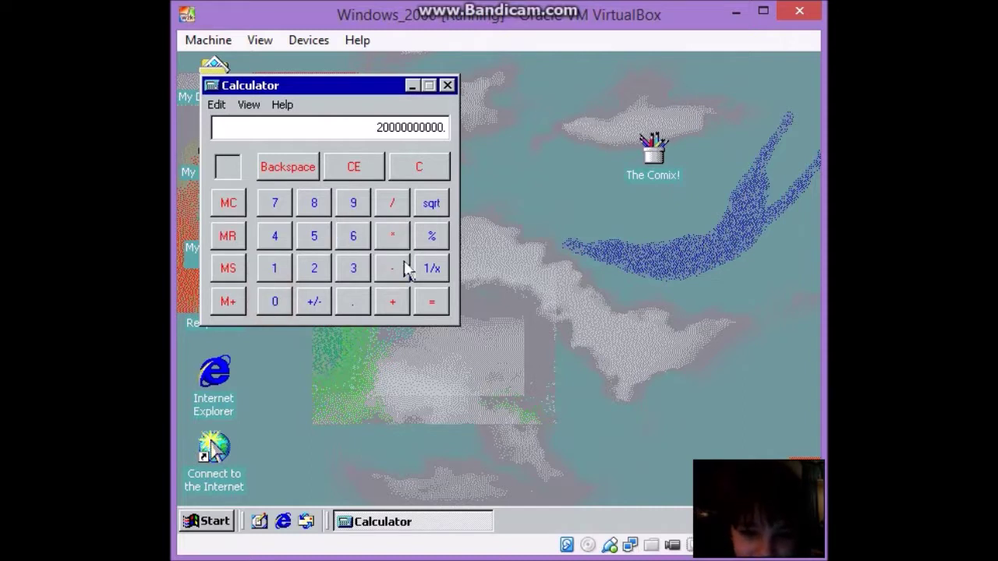
pyautogui.click(432, 268)
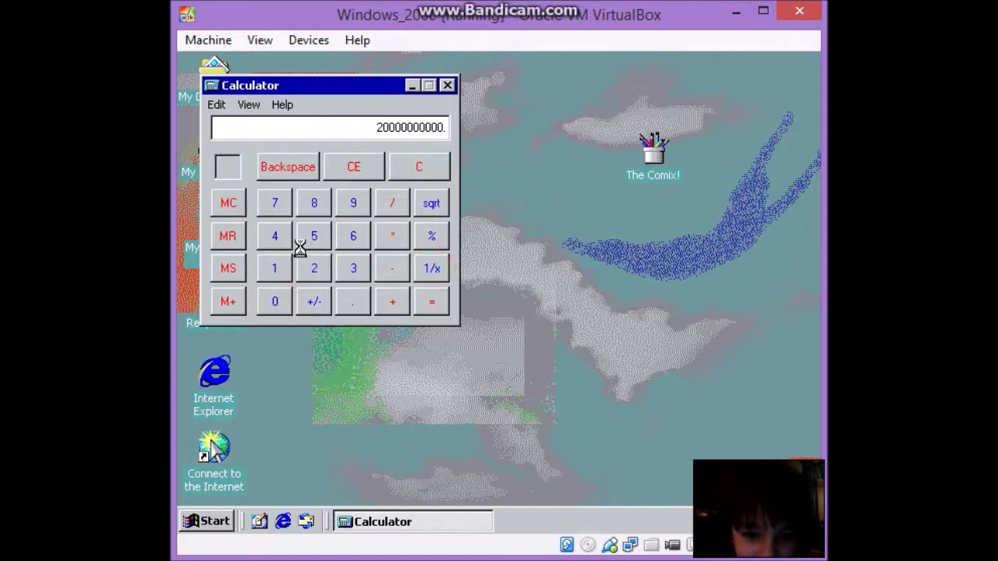
pyautogui.click(275, 268)
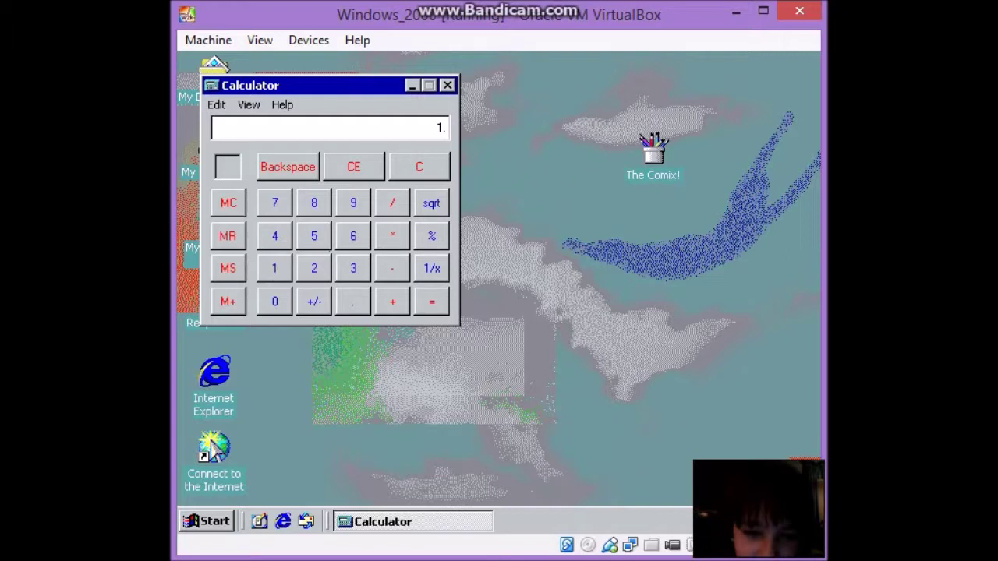
pyautogui.click(425, 169)
pyautogui.doubleClick(314, 269)
pyautogui.doubleClick(316, 267)
pyautogui.doubleClick(317, 267)
pyautogui.doubleClick(317, 267)
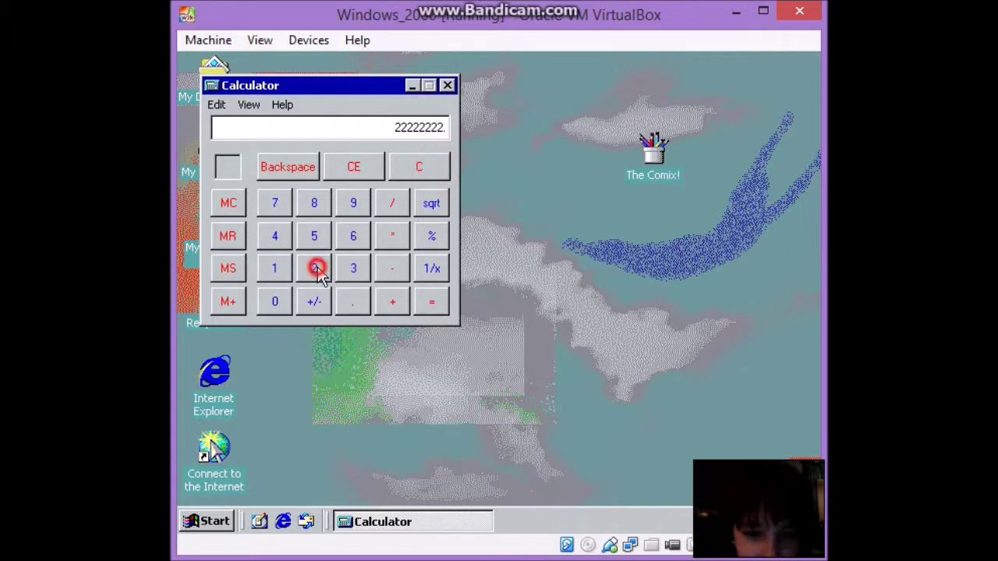
pyautogui.doubleClick(317, 268)
pyautogui.click(318, 268)
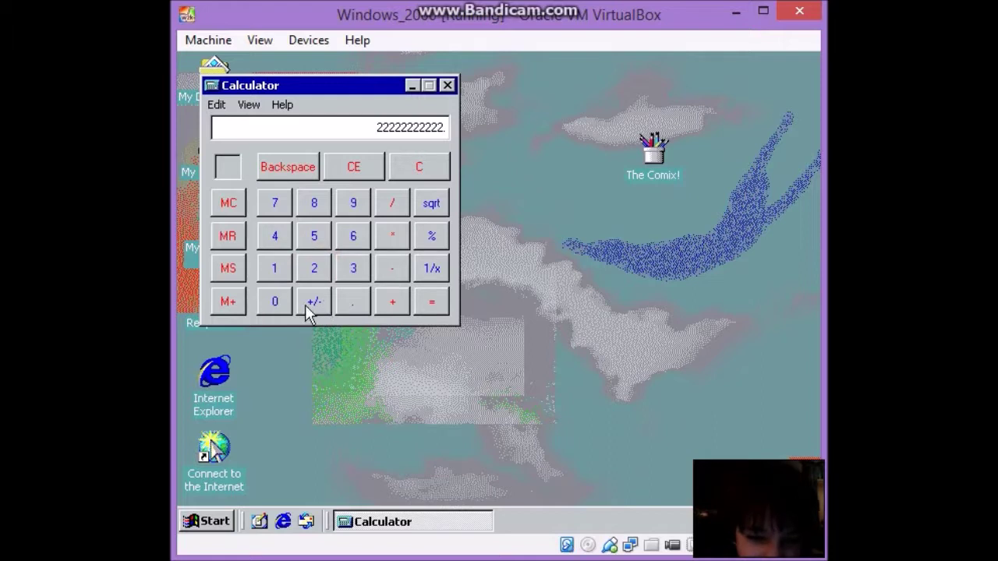
pyautogui.rightClick(422, 268)
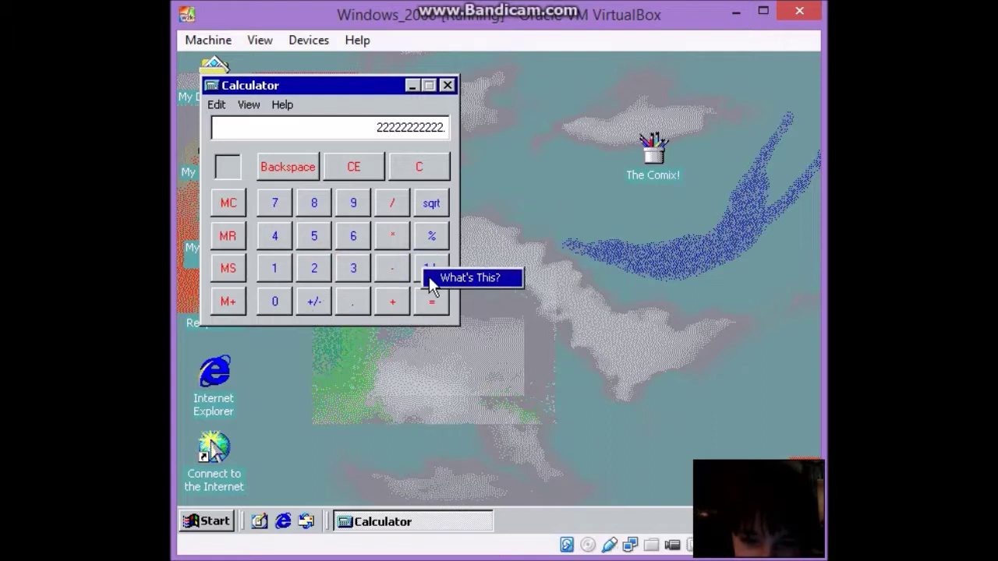
pyautogui.click(333, 148)
pyautogui.click(278, 106)
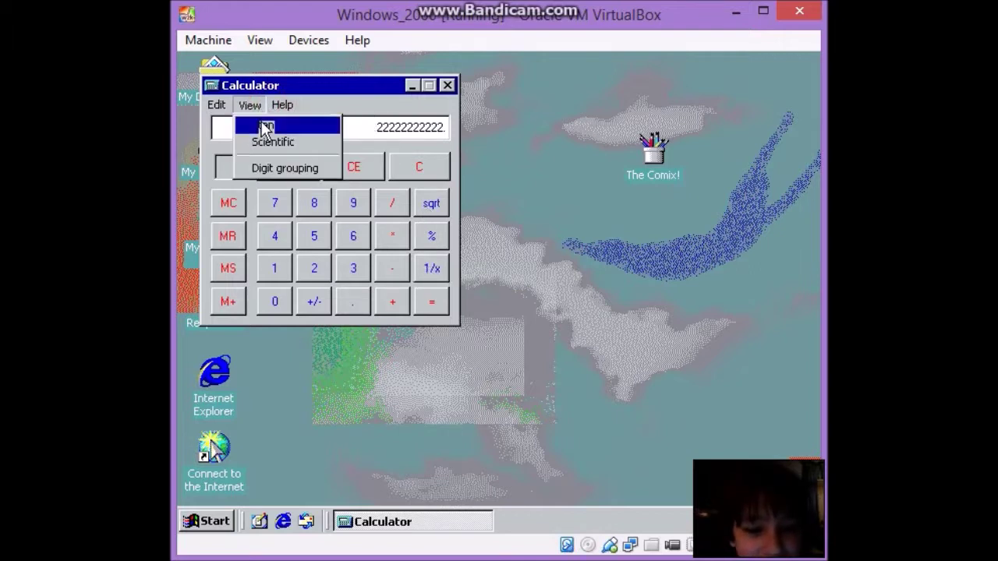
pyautogui.click(350, 129)
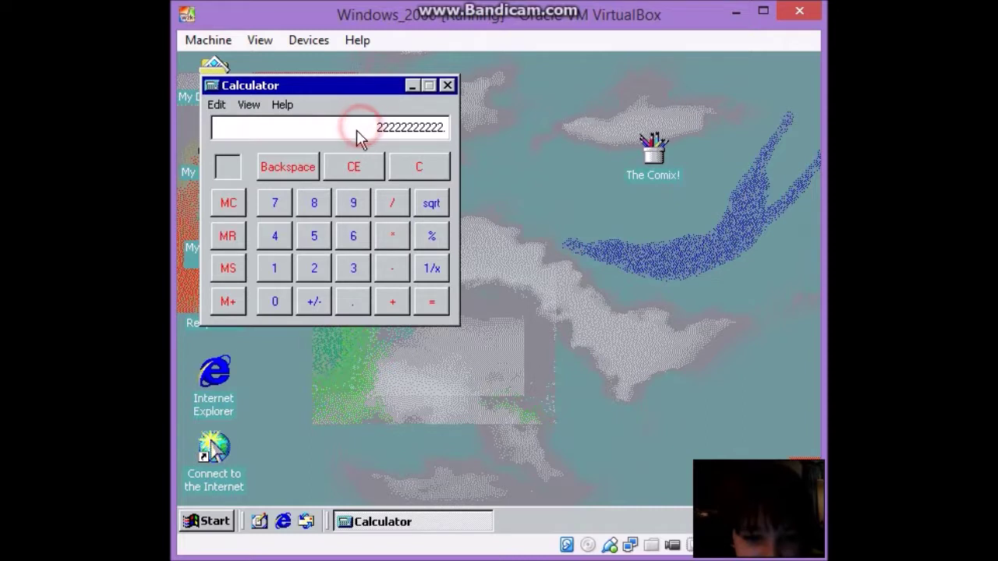
# Switch the entered number to exponent notation and close Calculator.
pyautogui.press('x')
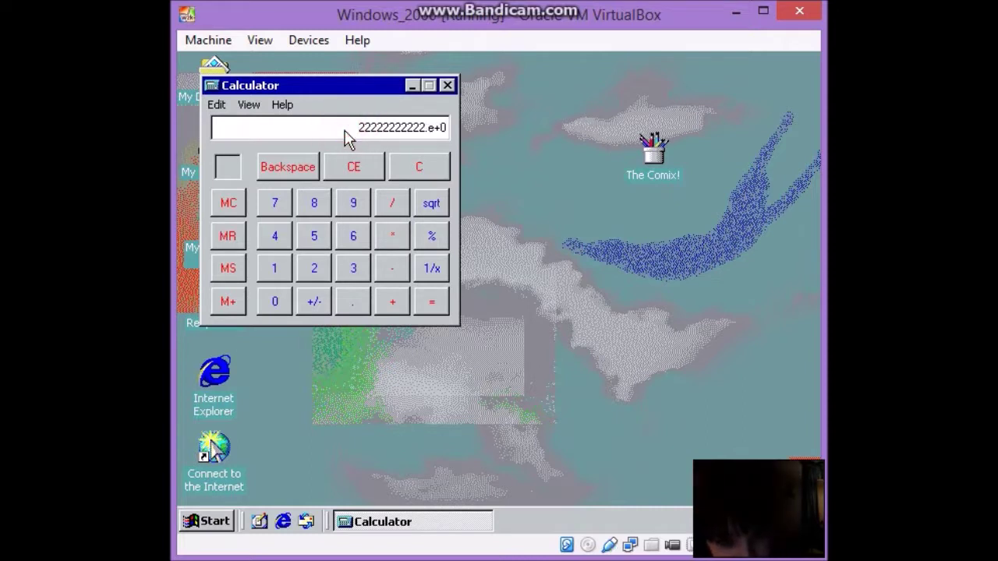
pyautogui.click(217, 105)
pyautogui.click(250, 130)
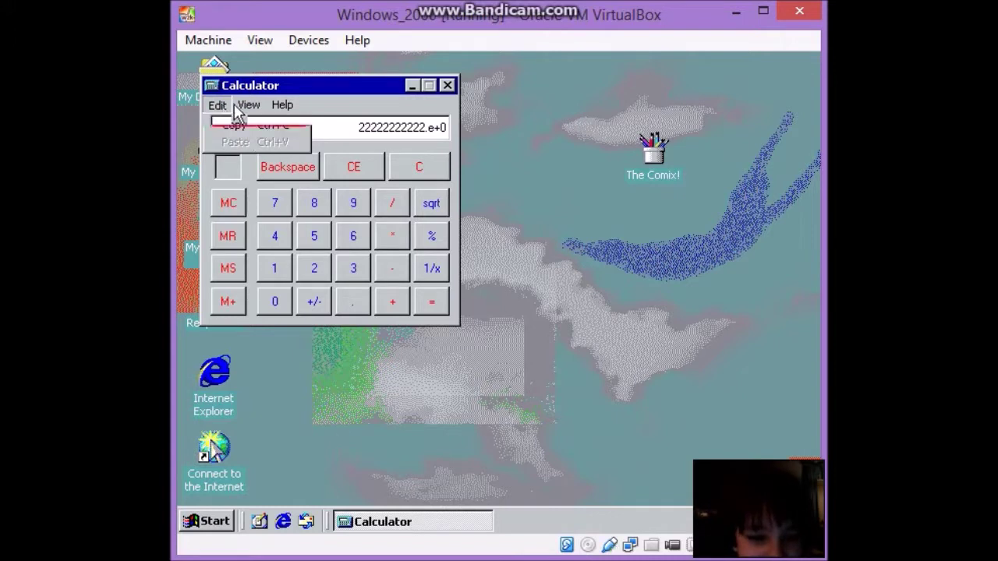
pyautogui.click(447, 85)
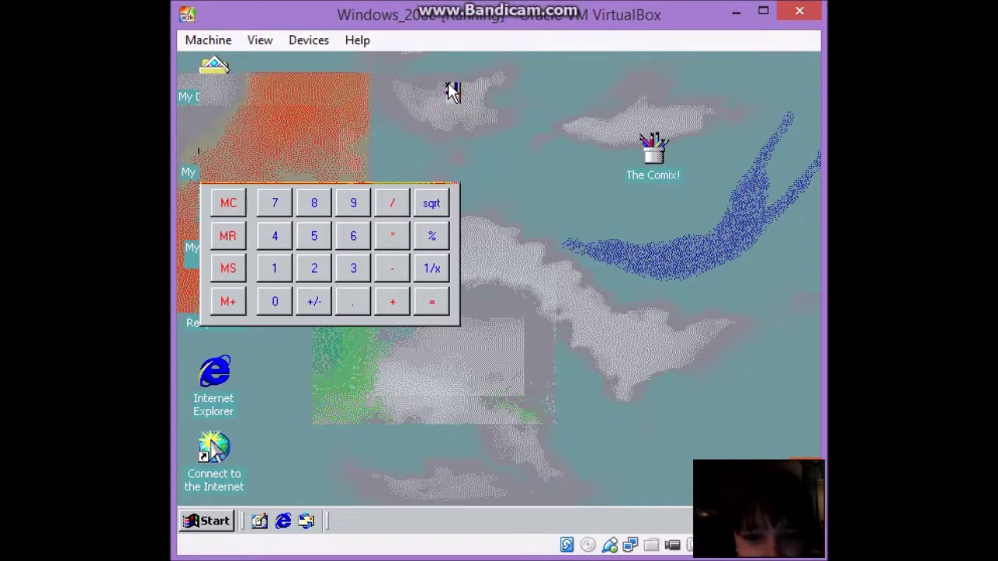
# Open the Imaging accessory.
pyautogui.click(207, 521)
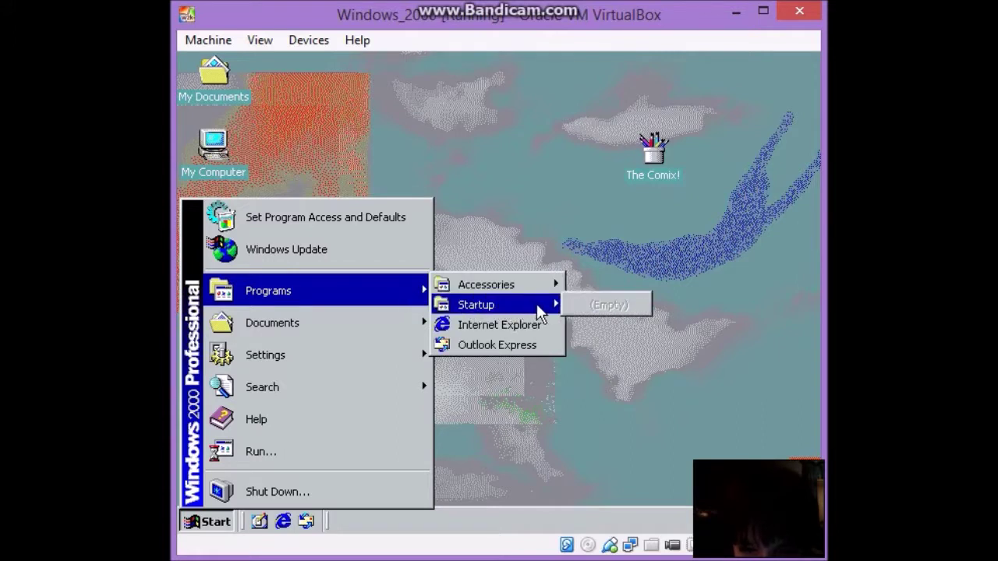
pyautogui.moveTo(557, 285)
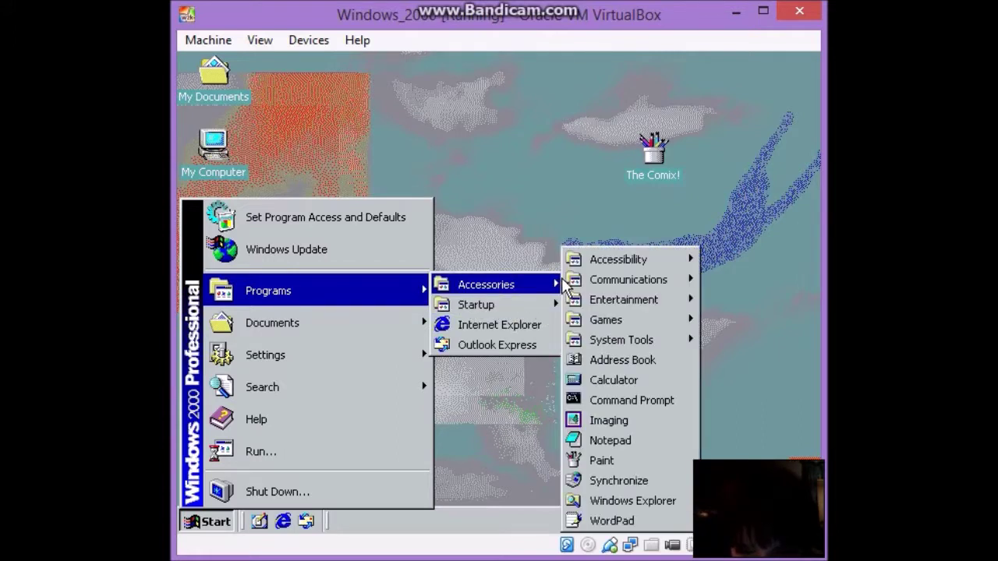
pyautogui.click(647, 421)
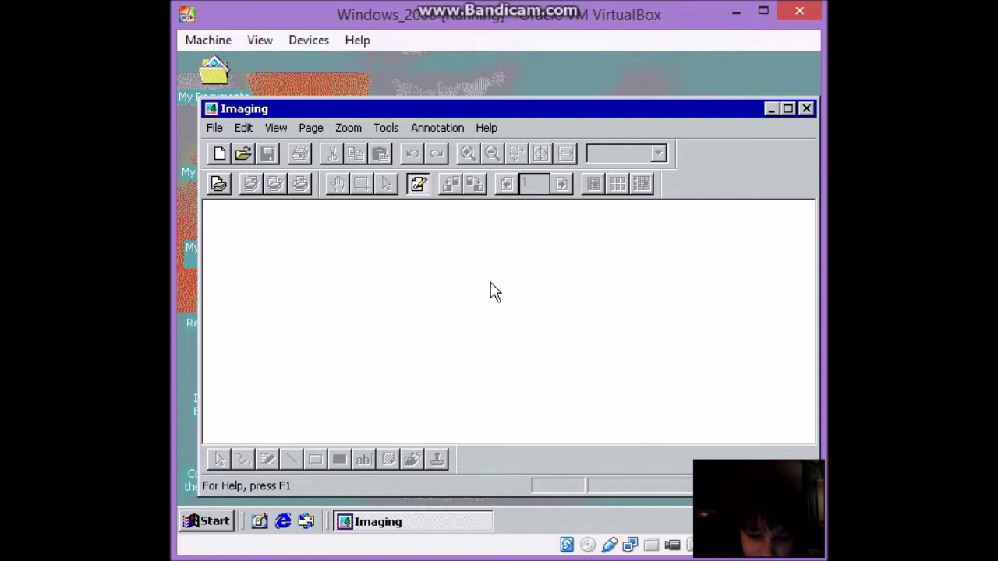
# Look through Imaging's file and annotation commands and close the program.
pyautogui.click(297, 314)
pyautogui.click(350, 320)
pyautogui.click(421, 129)
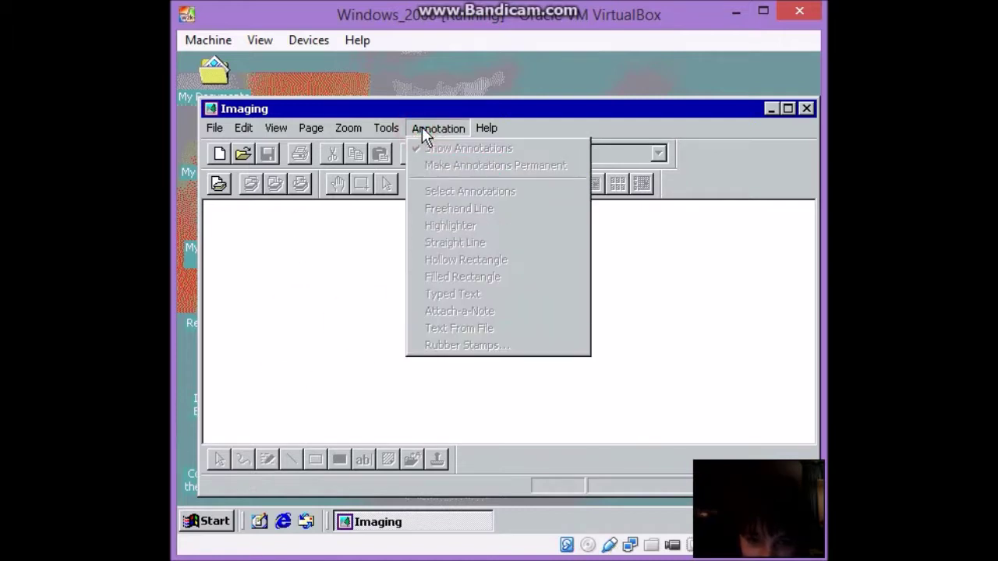
pyautogui.click(274, 128)
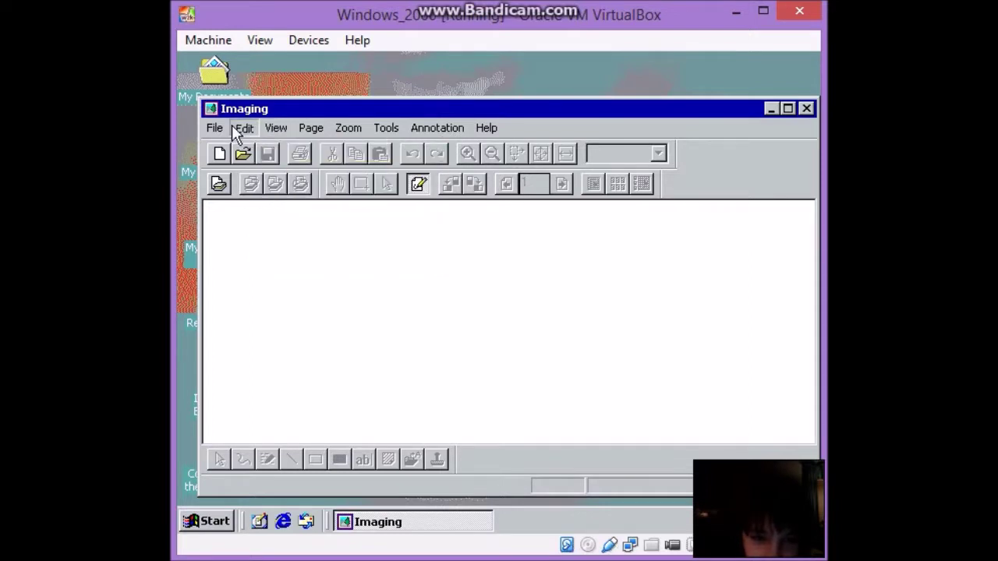
pyautogui.moveTo(215, 130)
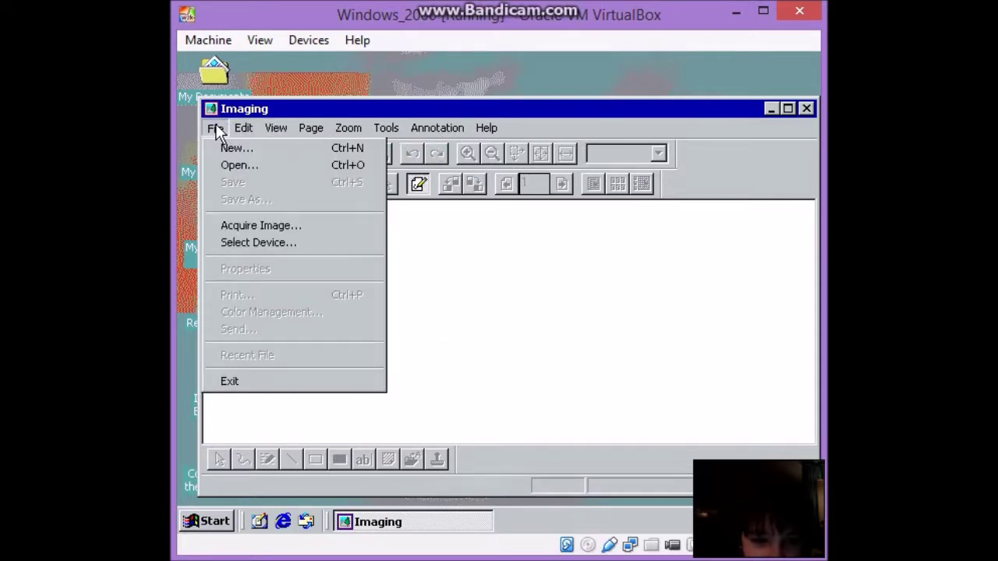
pyautogui.click(314, 146)
pyautogui.click(448, 129)
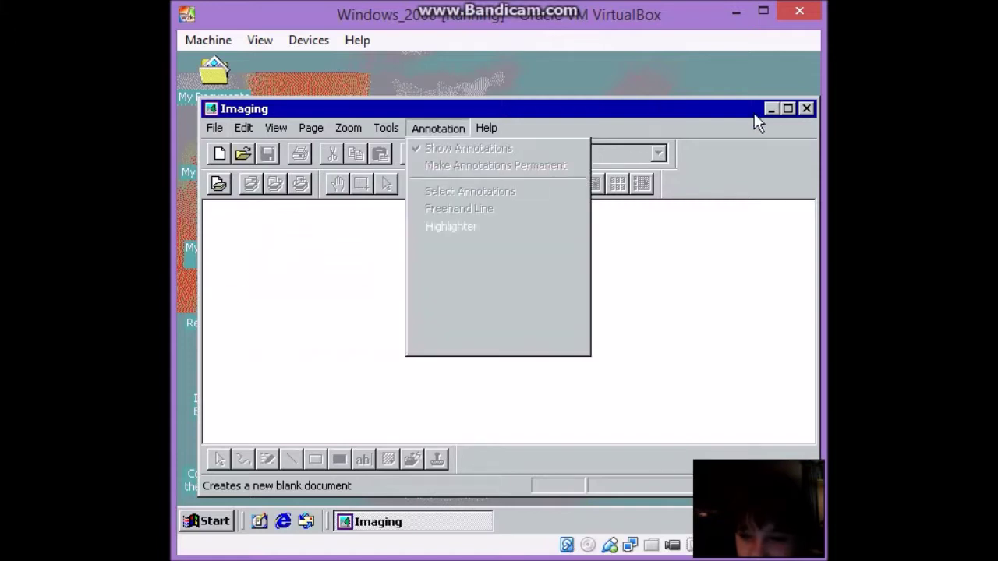
pyautogui.click(807, 108)
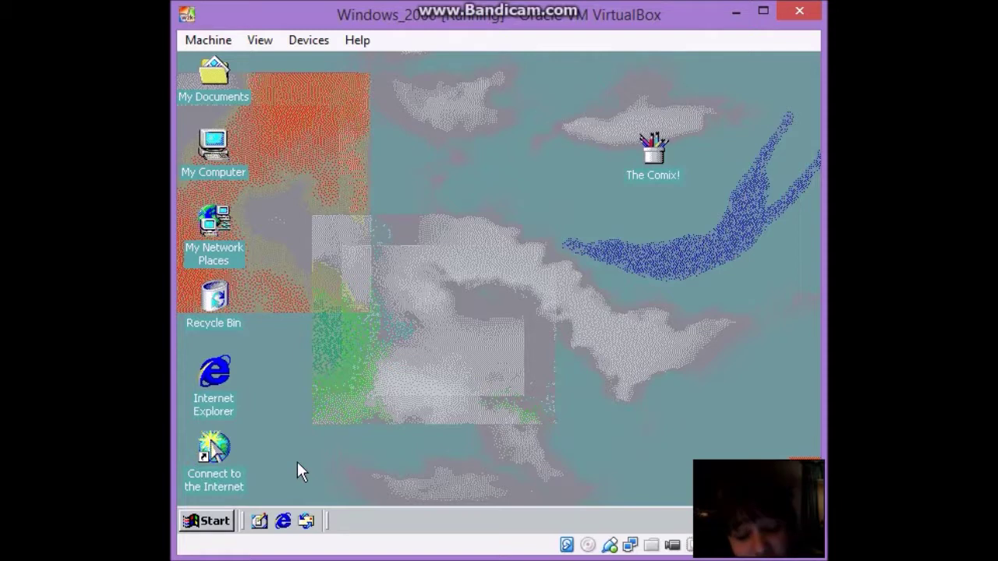
# Start Minesweeper from the accessory games.
pyautogui.click(212, 521)
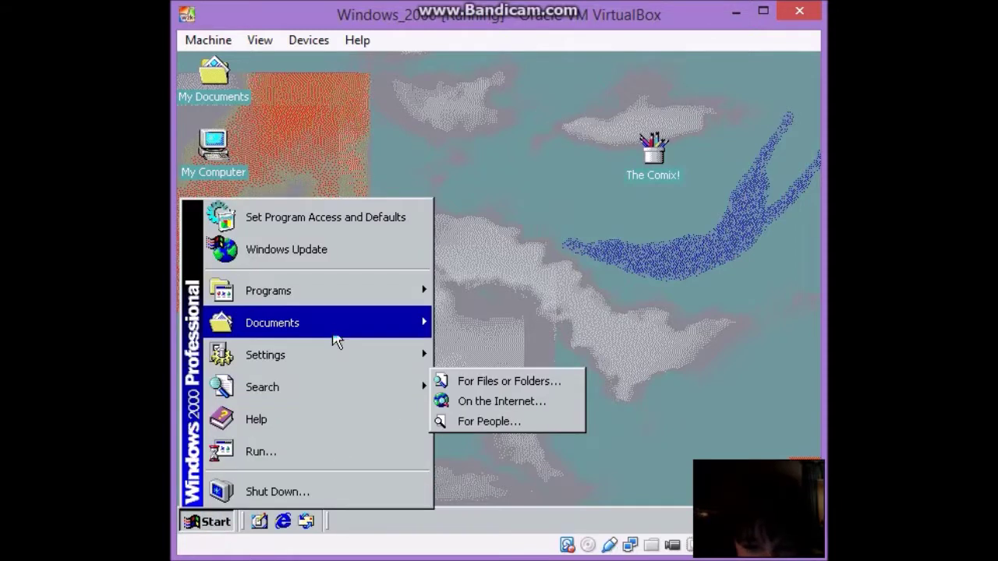
pyautogui.moveTo(339, 355)
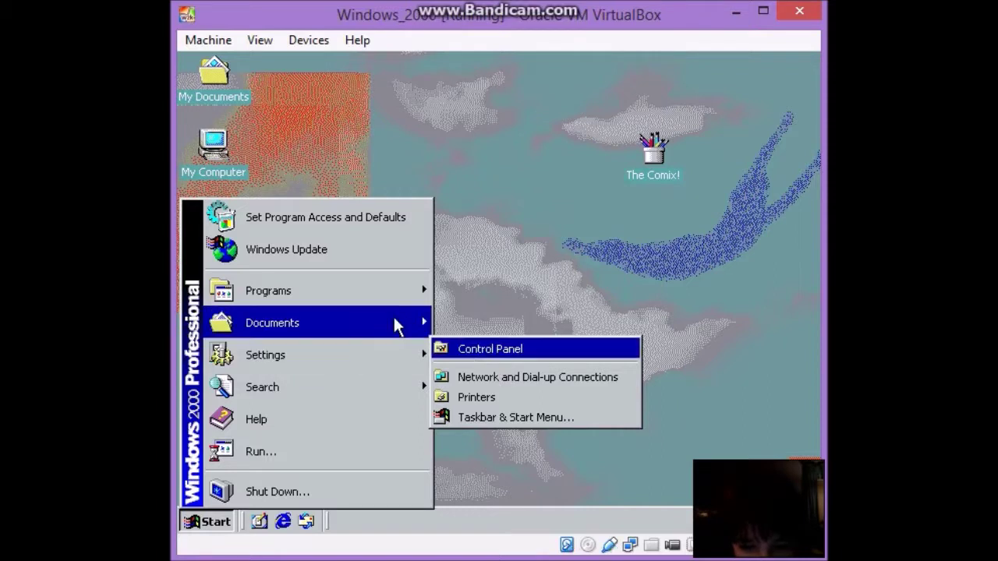
pyautogui.moveTo(395, 328)
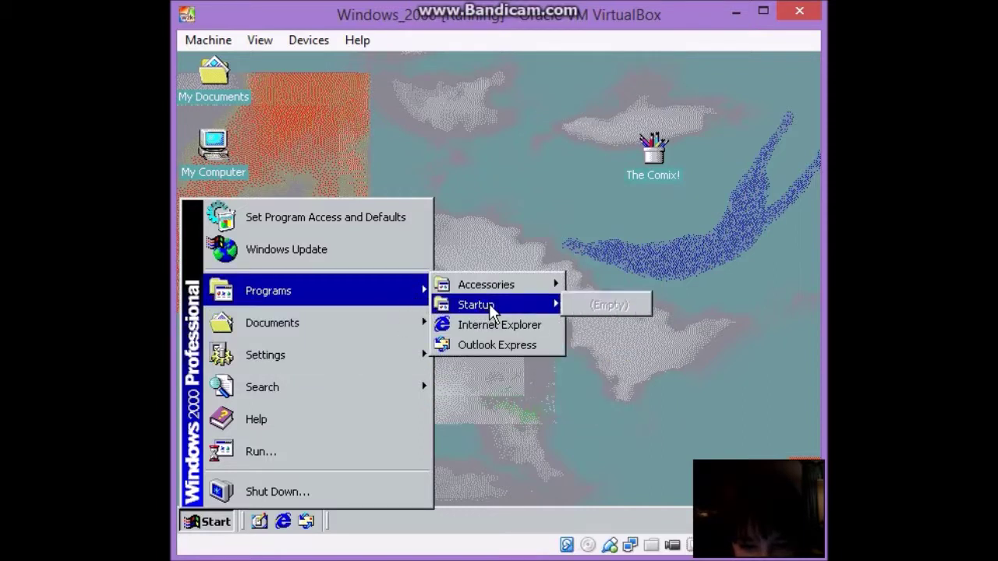
pyautogui.moveTo(521, 295)
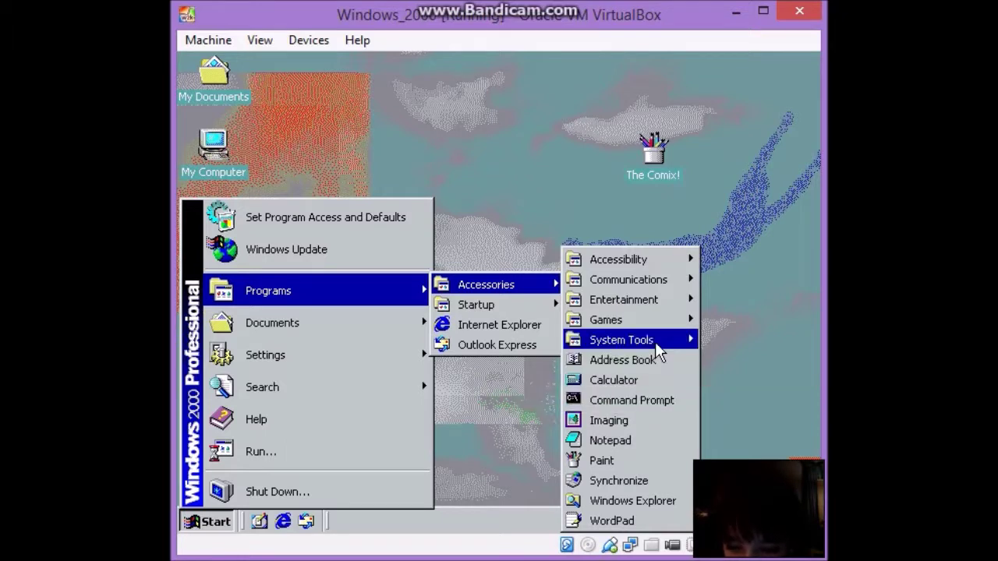
pyautogui.moveTo(656, 345)
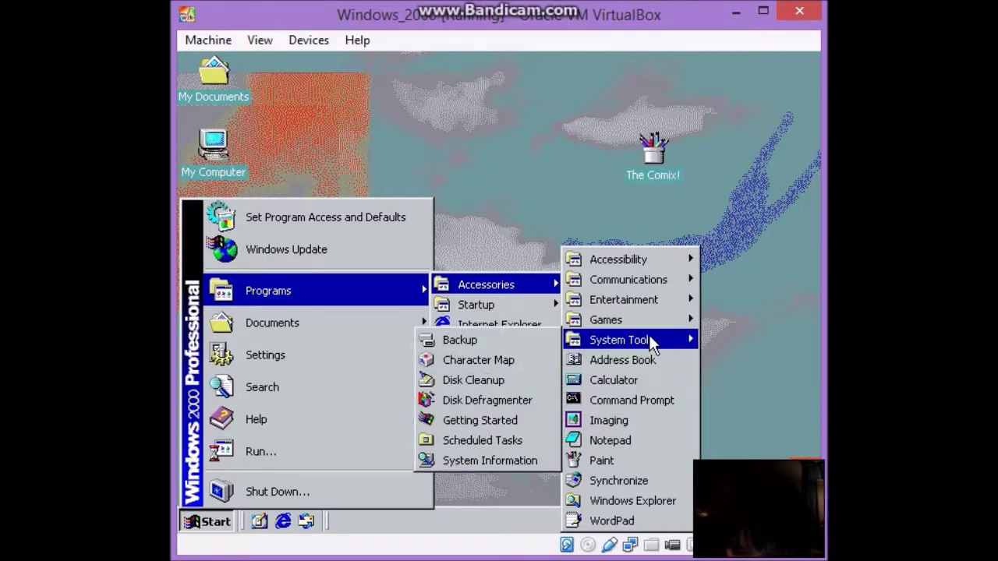
pyautogui.moveTo(648, 327)
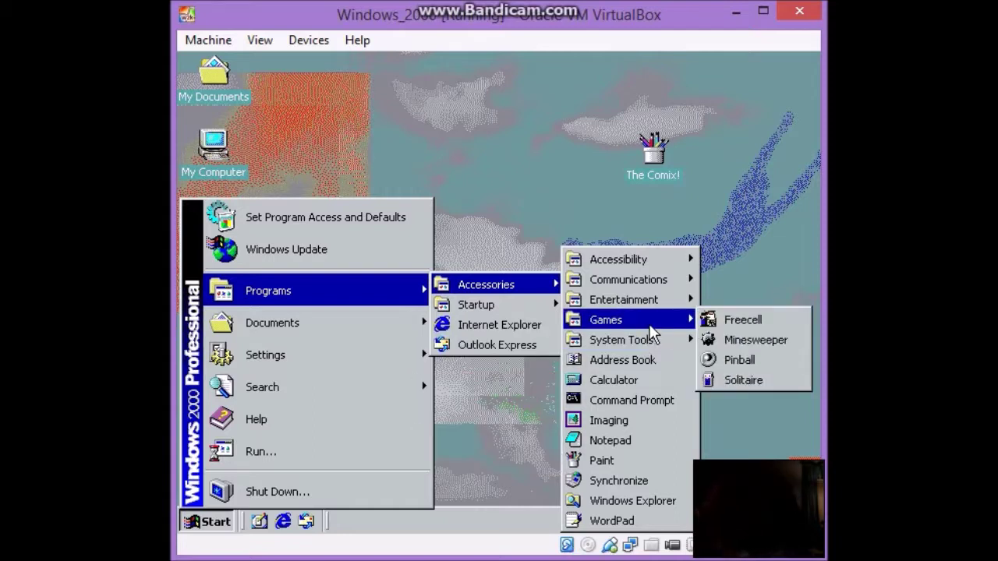
pyautogui.click(717, 342)
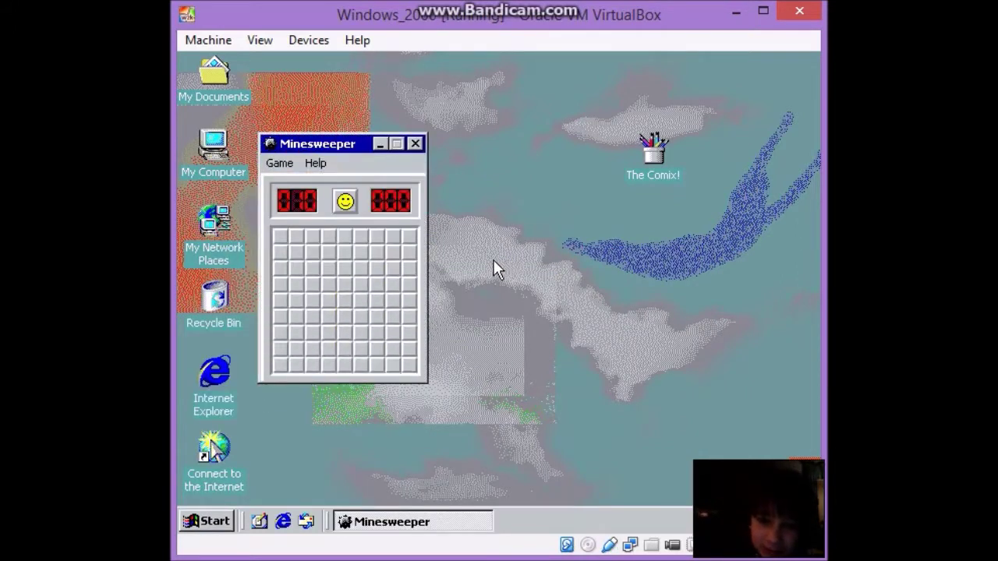
# Play a round of Minesweeper by uncovering squares across the board until a mine is hit, and reset the game.
pyautogui.click(345, 268)
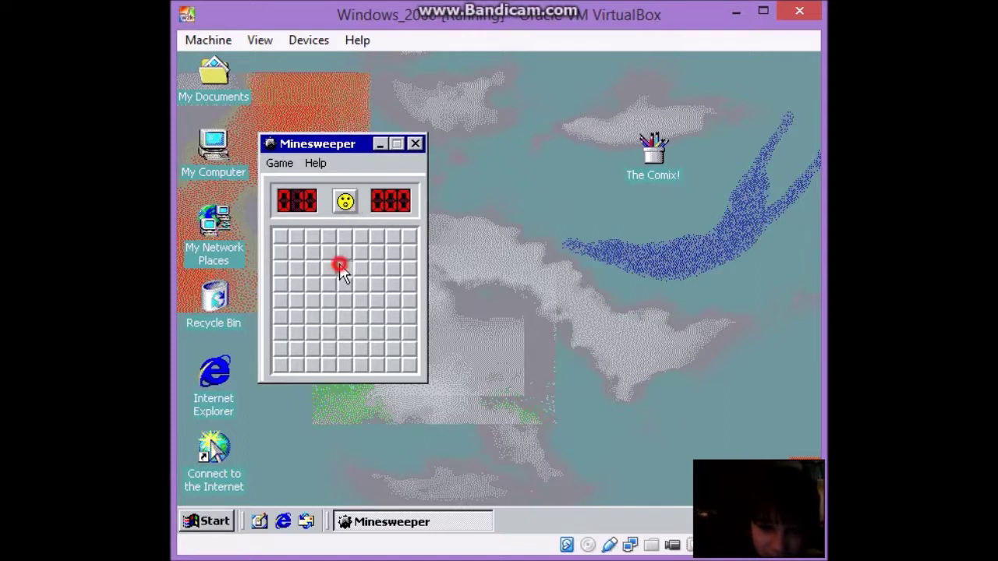
pyautogui.click(313, 317)
pyautogui.click(377, 300)
pyautogui.click(361, 300)
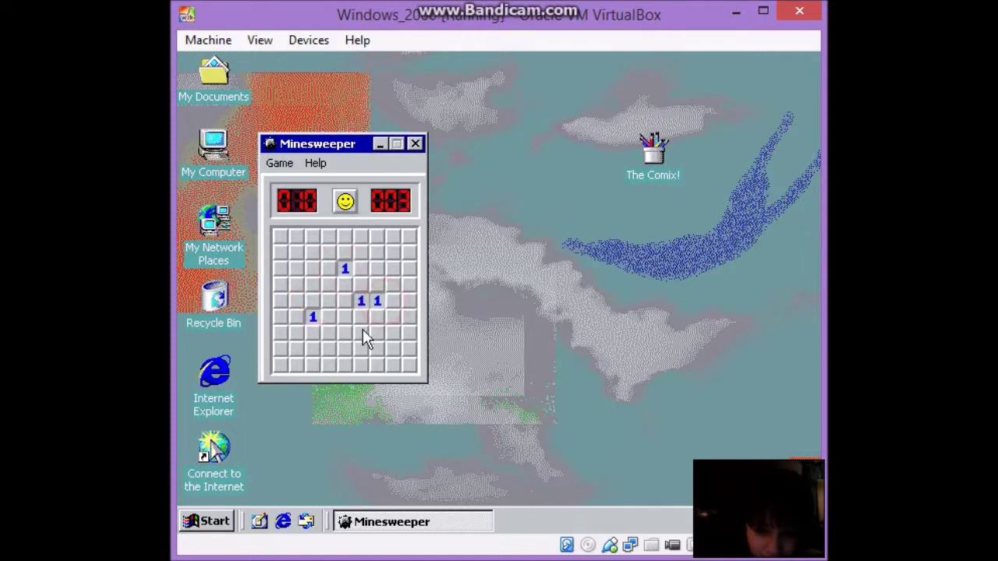
pyautogui.click(328, 347)
pyautogui.click(296, 330)
pyautogui.click(296, 284)
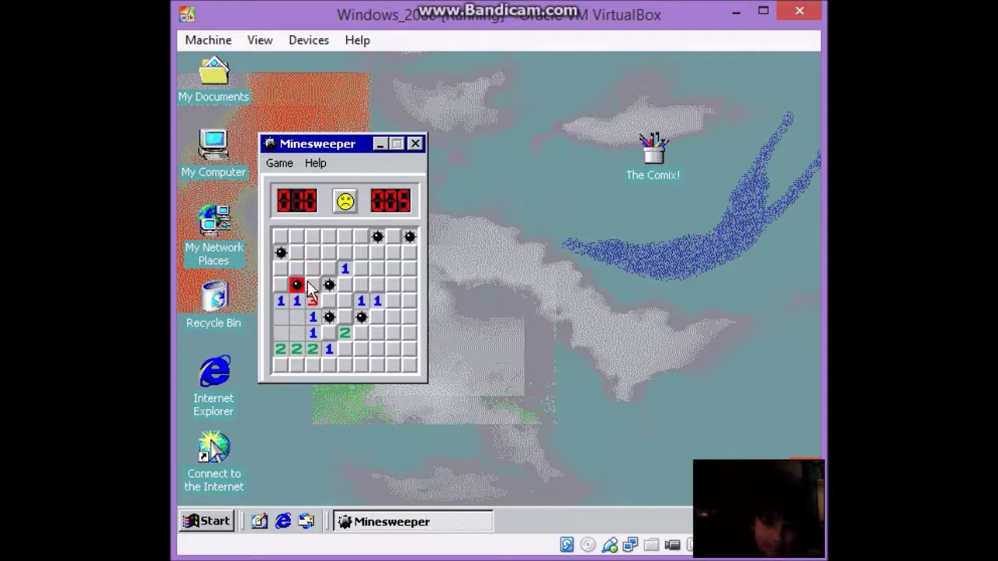
pyautogui.click(340, 204)
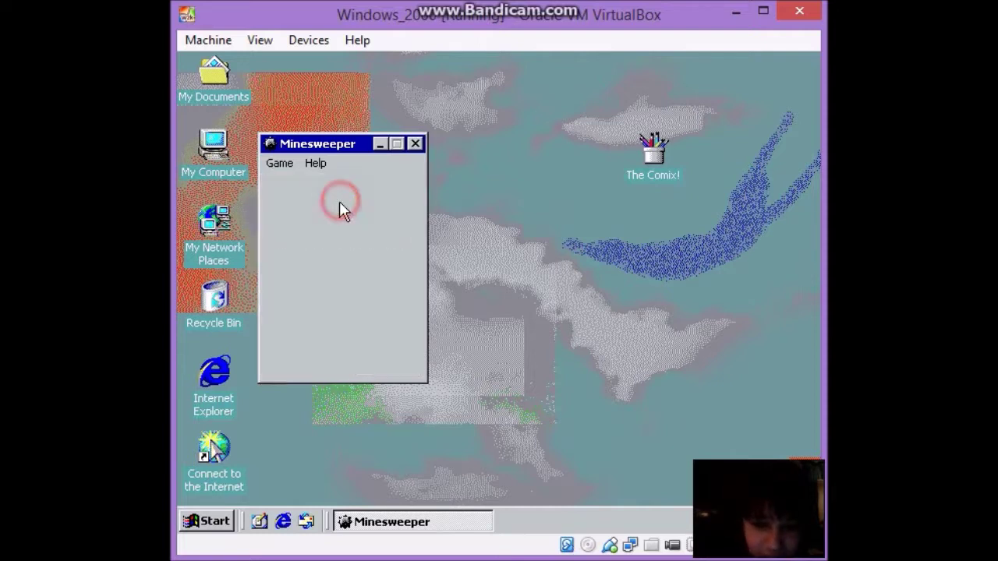
# Open Minesweeper's custom field settings and enter a height of 10000 and a width of 90000.
pyautogui.click(280, 163)
pyautogui.press('Escape')
pyautogui.click(282, 163)
pyautogui.click(310, 264)
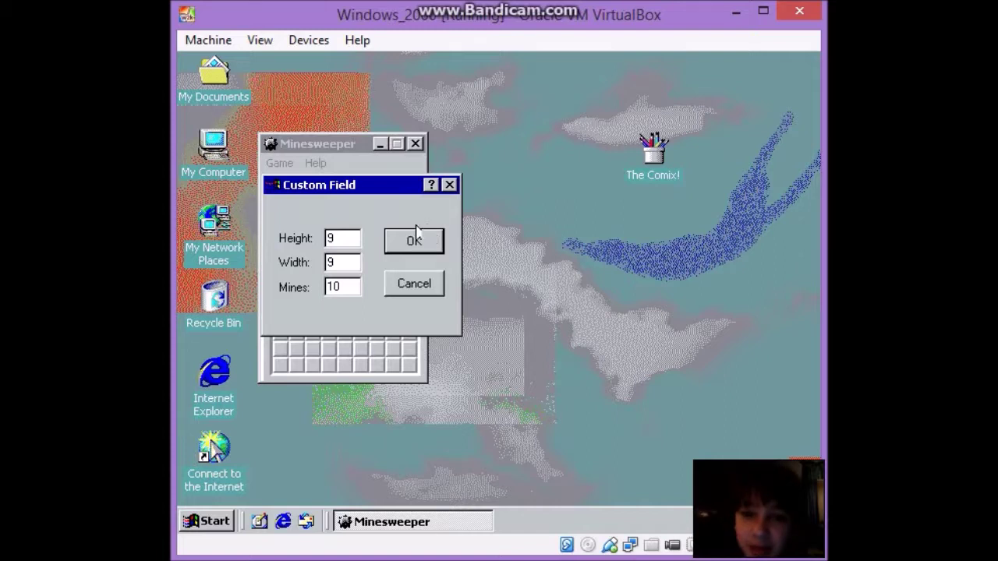
pyautogui.click(352, 242)
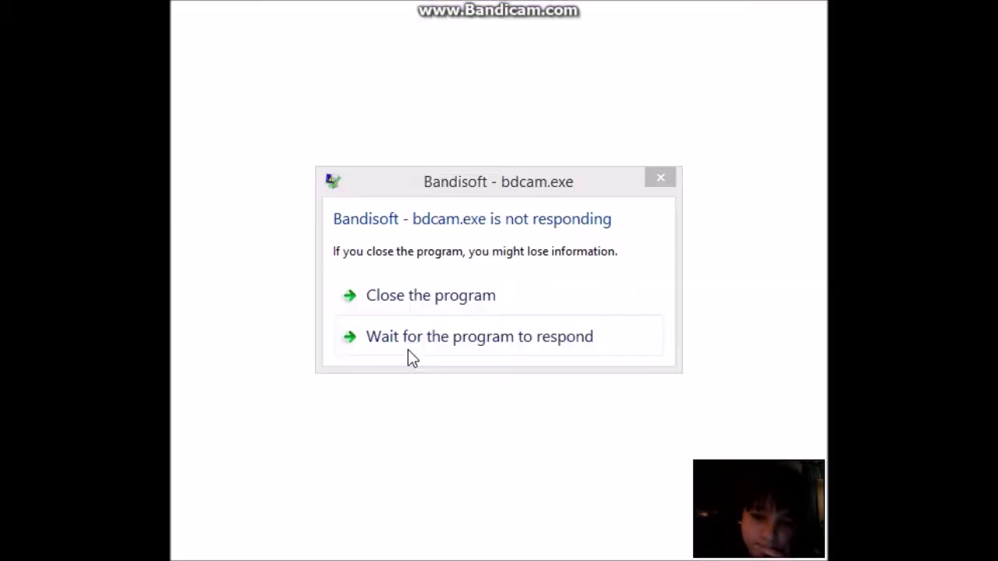
pyautogui.click(408, 349)
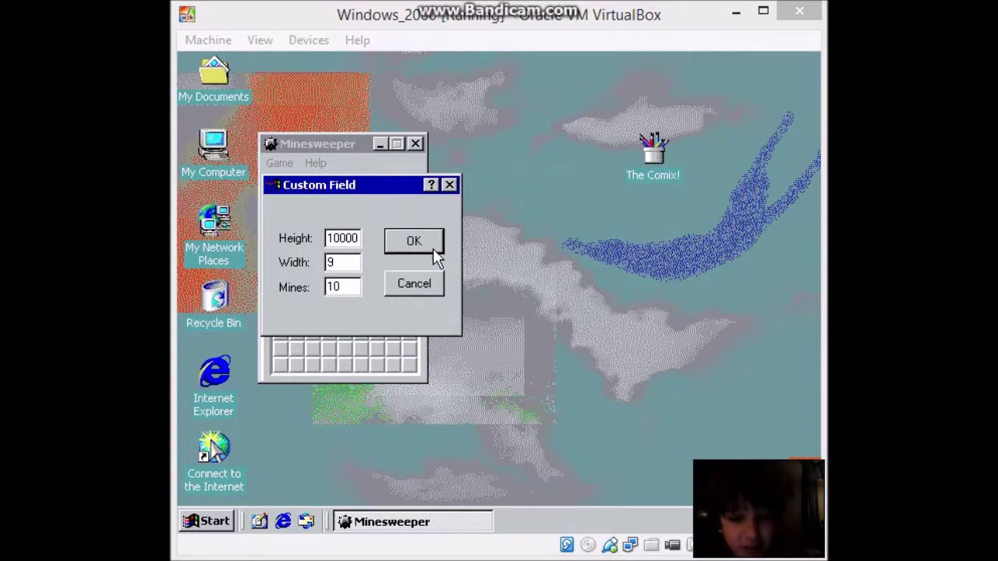
pyautogui.click(351, 259)
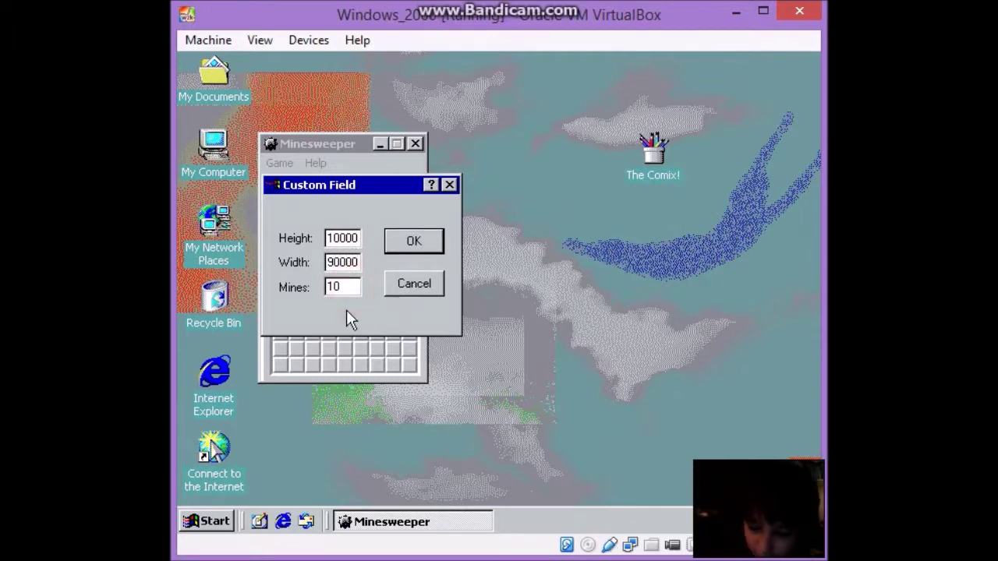
# Enter the custom field's mine count, start the board with height 10000 and width 90000, and uncover a cell.
pyautogui.write('000')
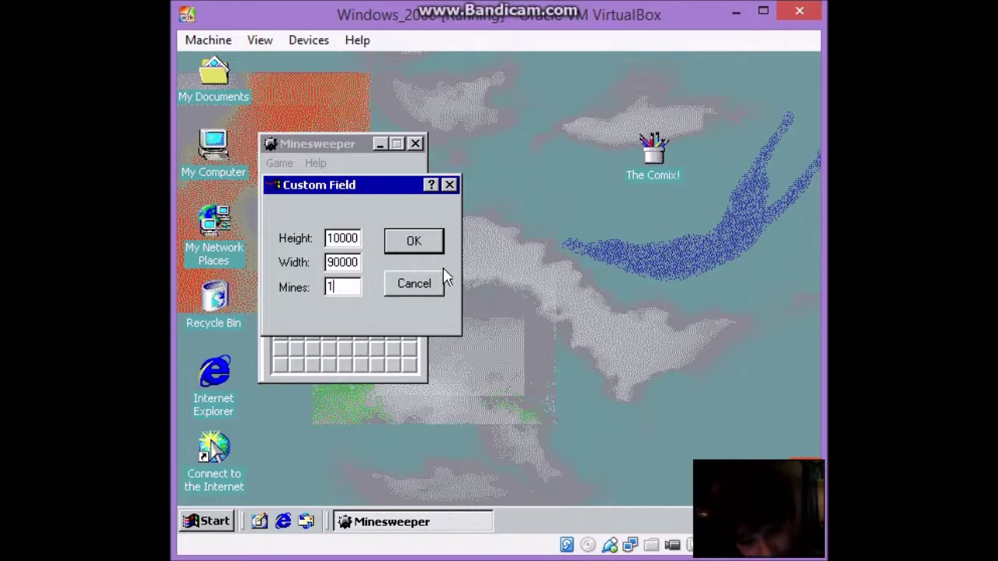
pyautogui.click(425, 244)
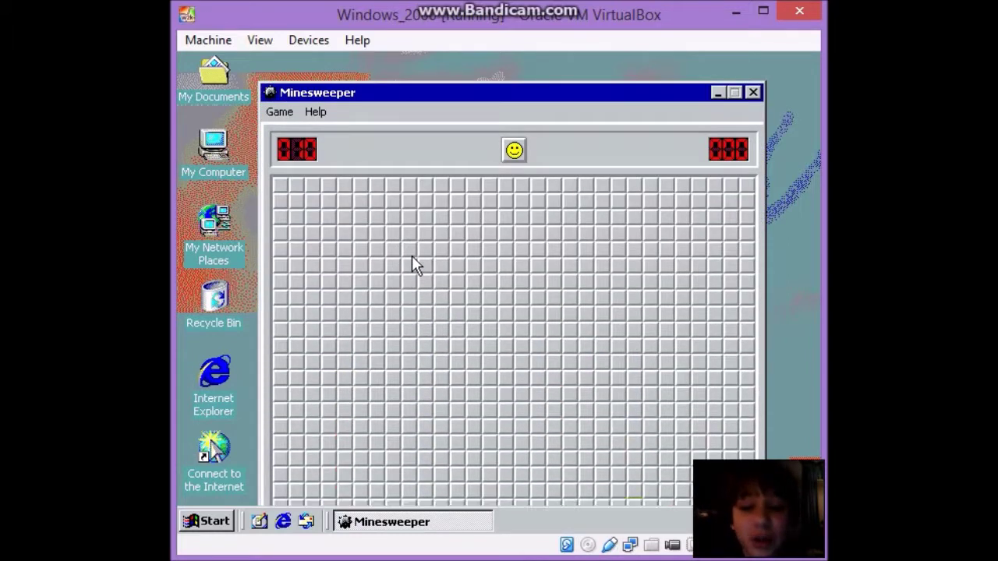
pyautogui.click(412, 255)
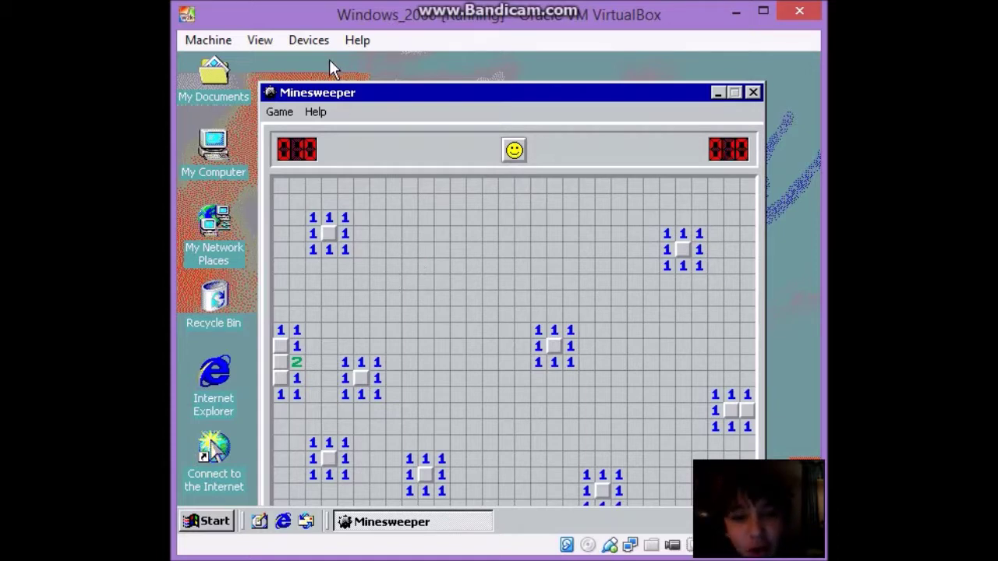
# Move the Minesweeper window up, flag three isolated covered cells, and uncover two covered cells along the board's left edge.
pyautogui.moveTo(363, 88); pyautogui.dragTo(359, 61)
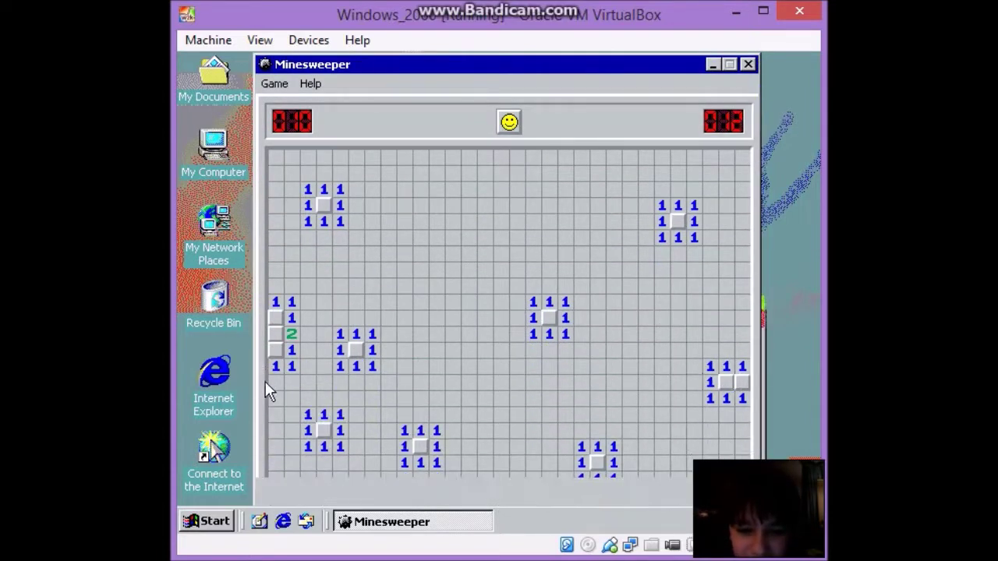
pyautogui.click(274, 335)
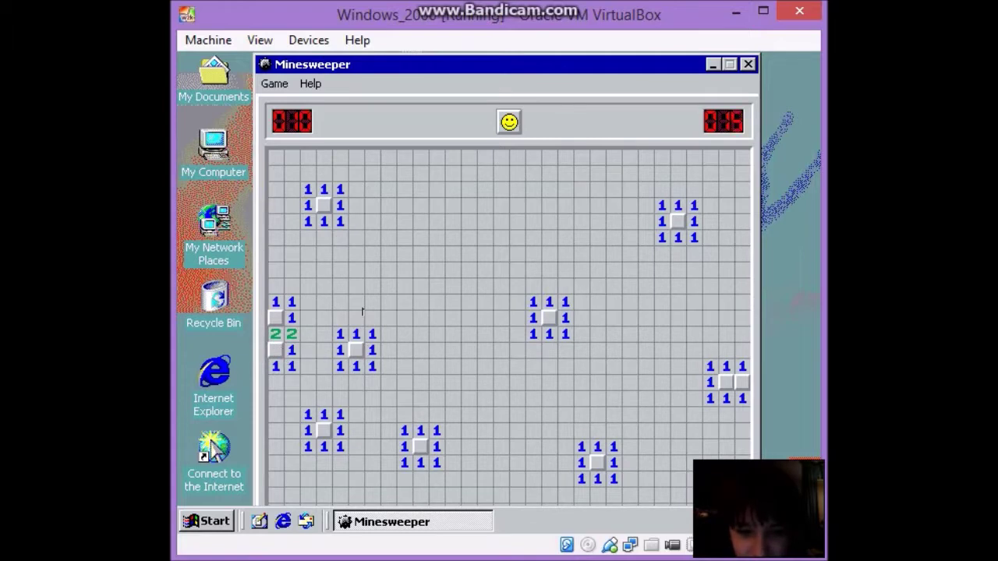
pyautogui.rightClick(326, 202)
pyautogui.rightClick(354, 350)
pyautogui.rightClick(324, 430)
pyautogui.click(275, 350)
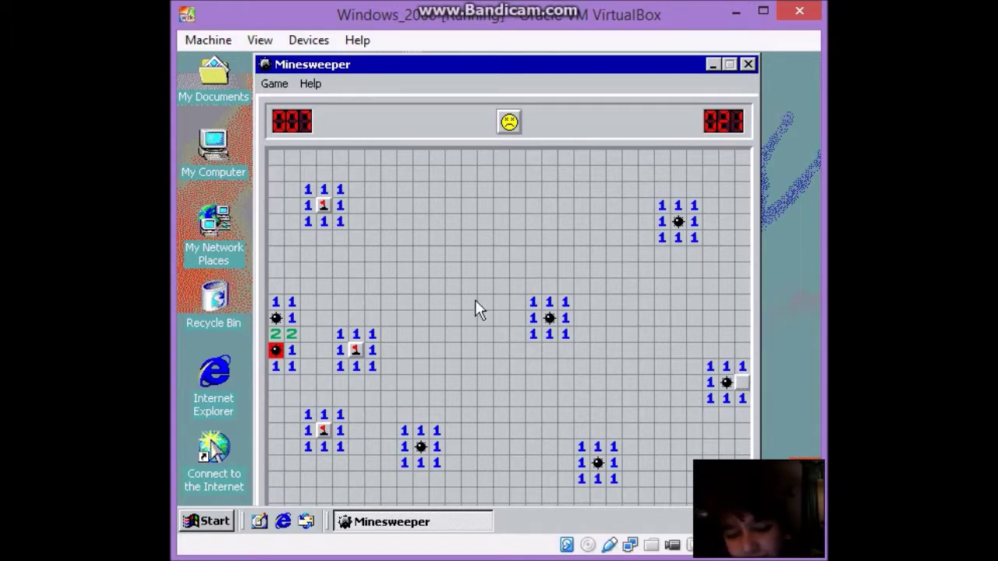
# Restart Minesweeper, uncover cells around the board's middle, flag two enclosed cells, and uncover a cell between two 2s.
pyautogui.click(510, 123)
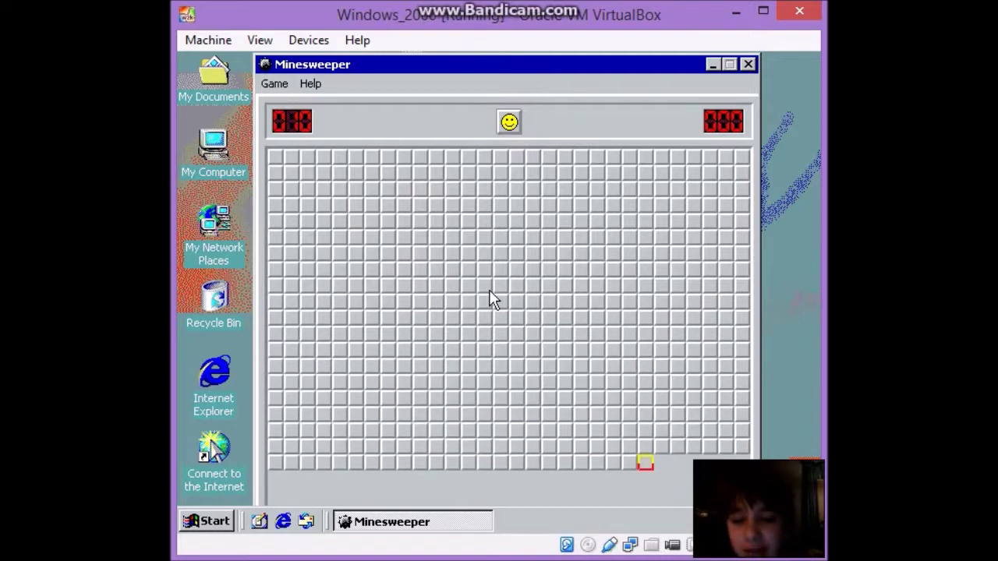
pyautogui.click(468, 285)
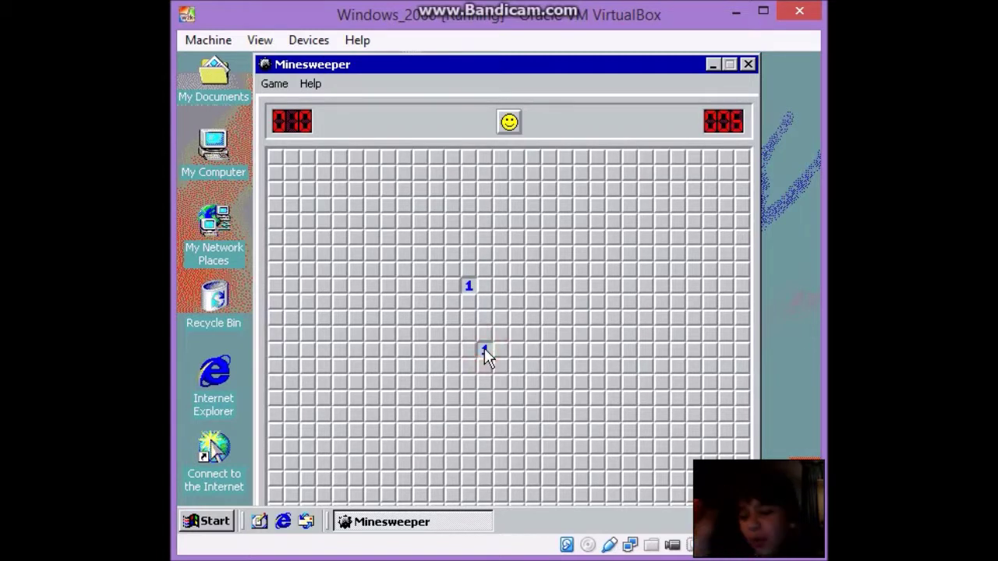
pyautogui.click(610, 255)
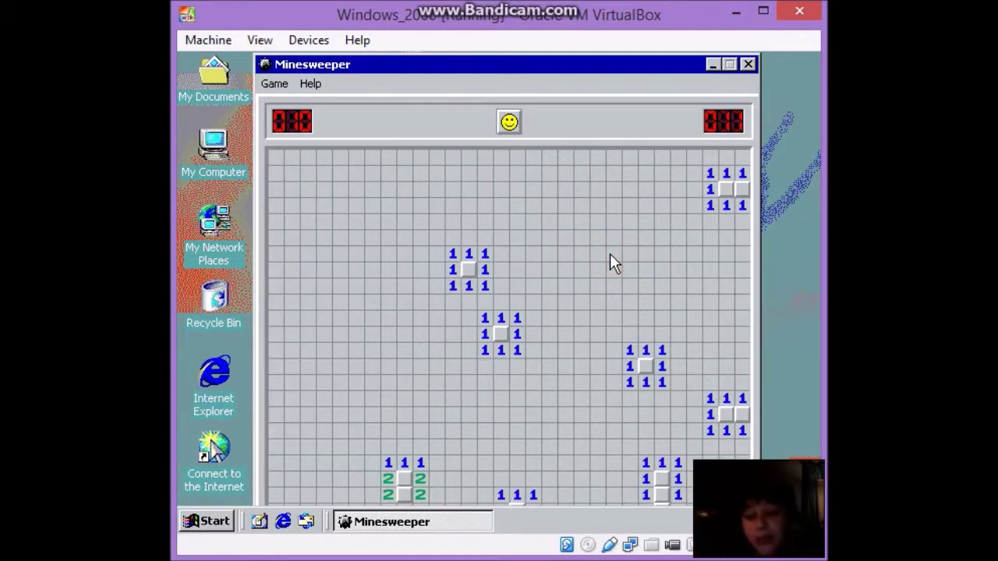
pyautogui.rightClick(469, 270)
pyautogui.rightClick(501, 334)
pyautogui.click(404, 494)
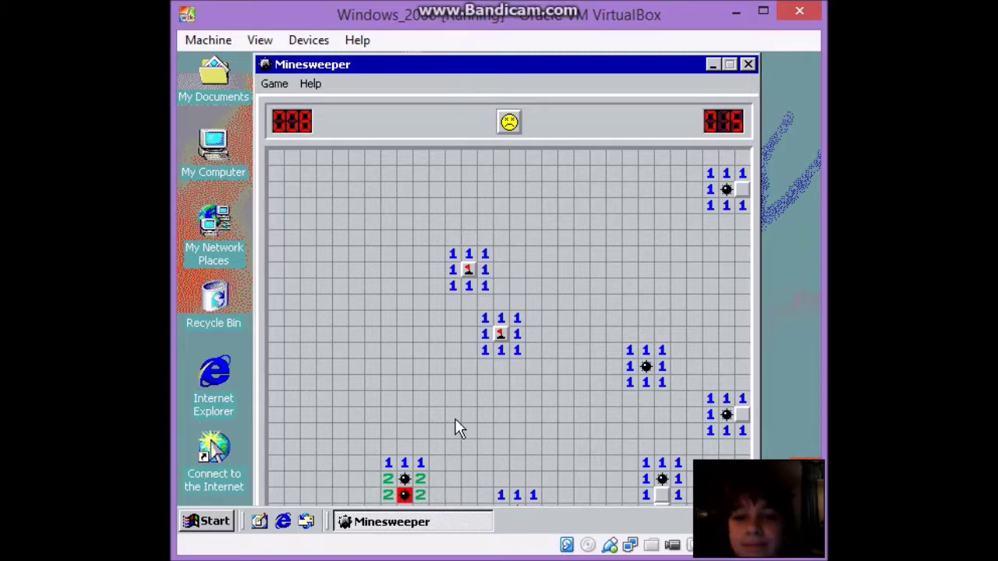
# Close Minesweeper and launch HyperTerminal from the Communications accessories.
pyautogui.click(748, 64)
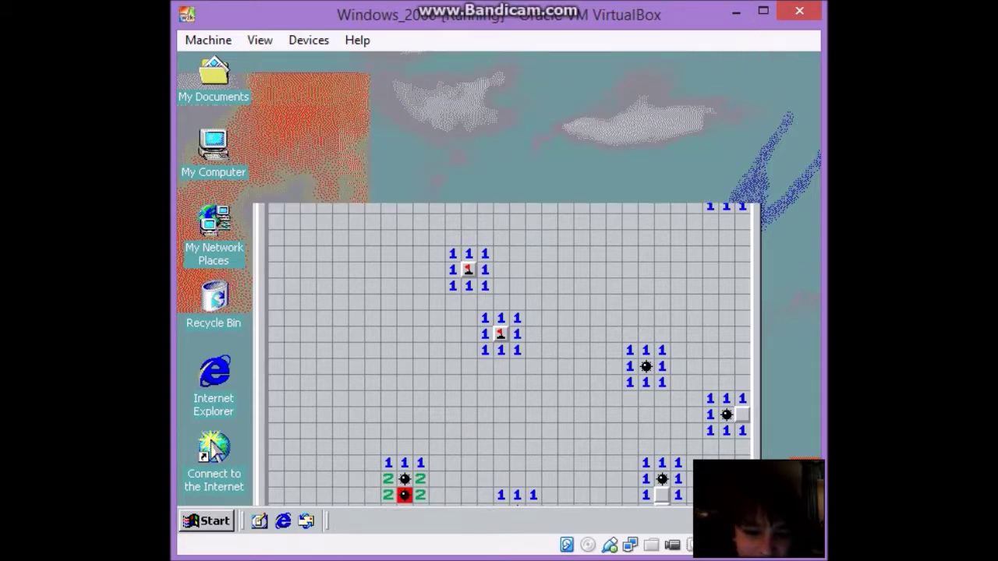
pyautogui.click(212, 521)
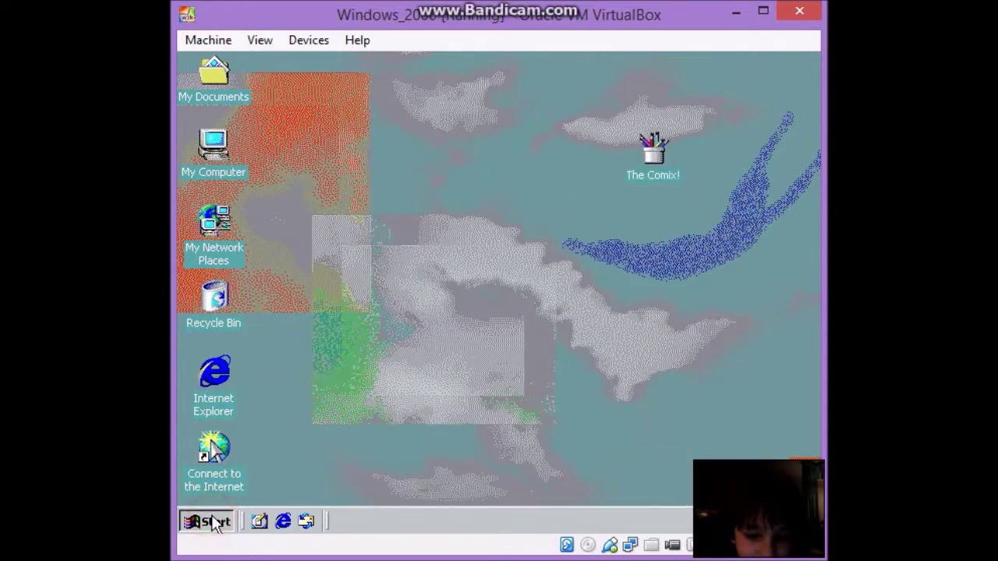
pyautogui.moveTo(319, 291)
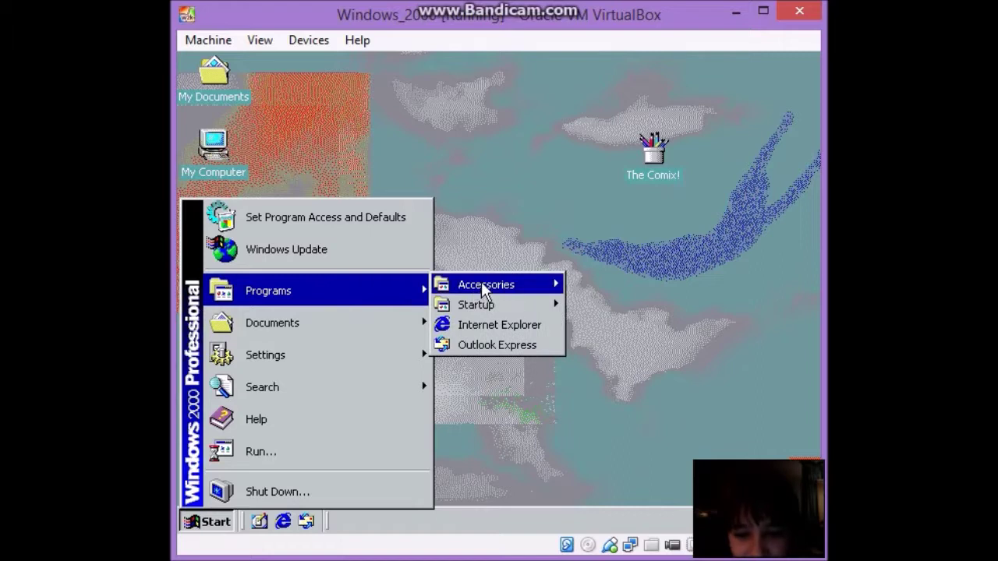
pyautogui.moveTo(557, 285)
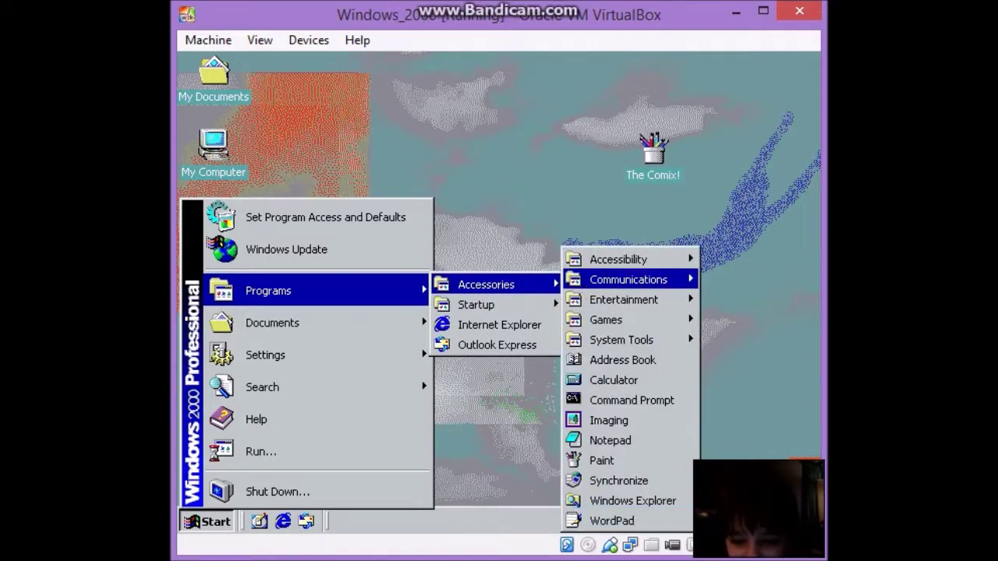
pyautogui.moveTo(629, 326)
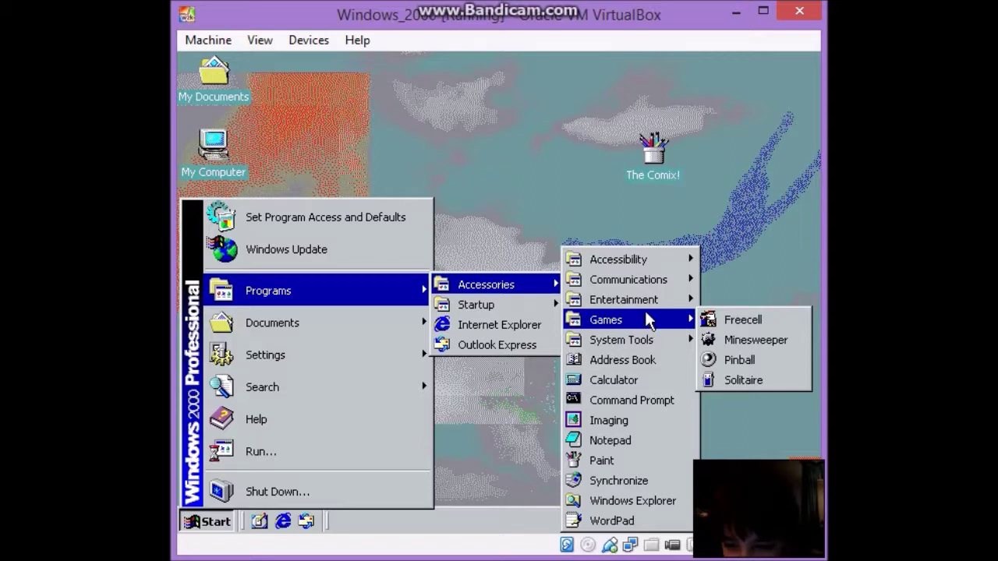
pyautogui.moveTo(648, 306)
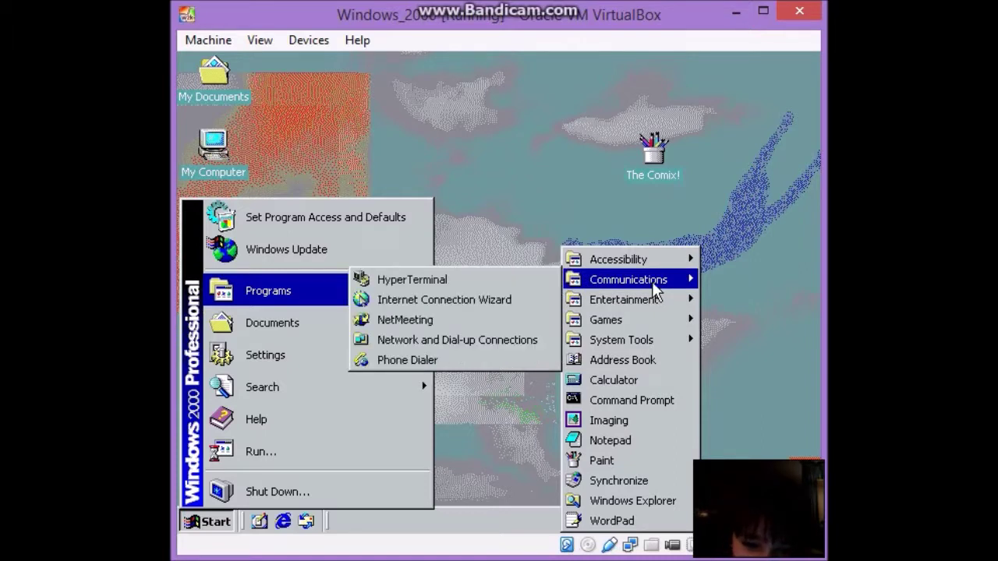
pyautogui.click(471, 278)
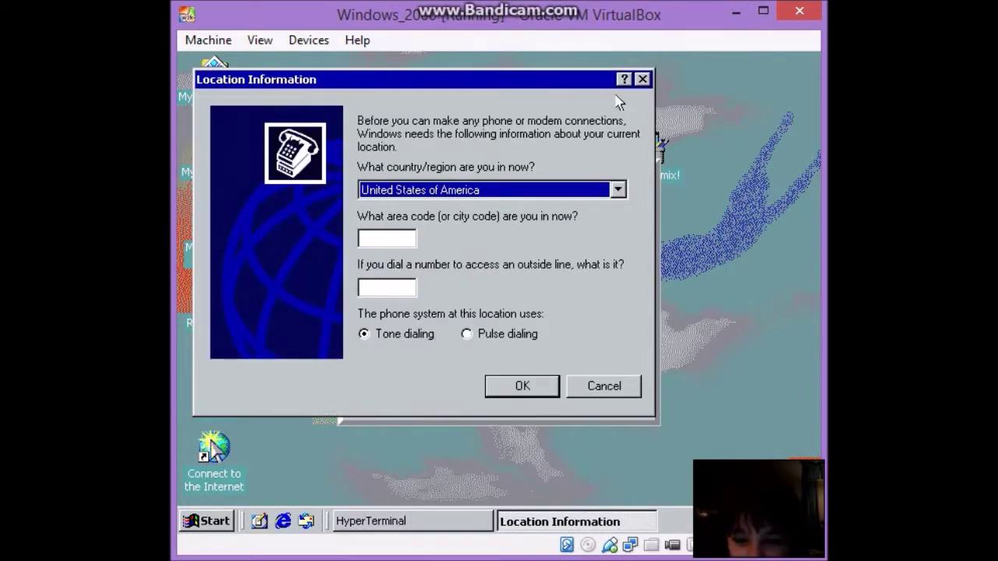
# Cancel the location information and new connection setup, and close HyperTerminal.
pyautogui.click(638, 79)
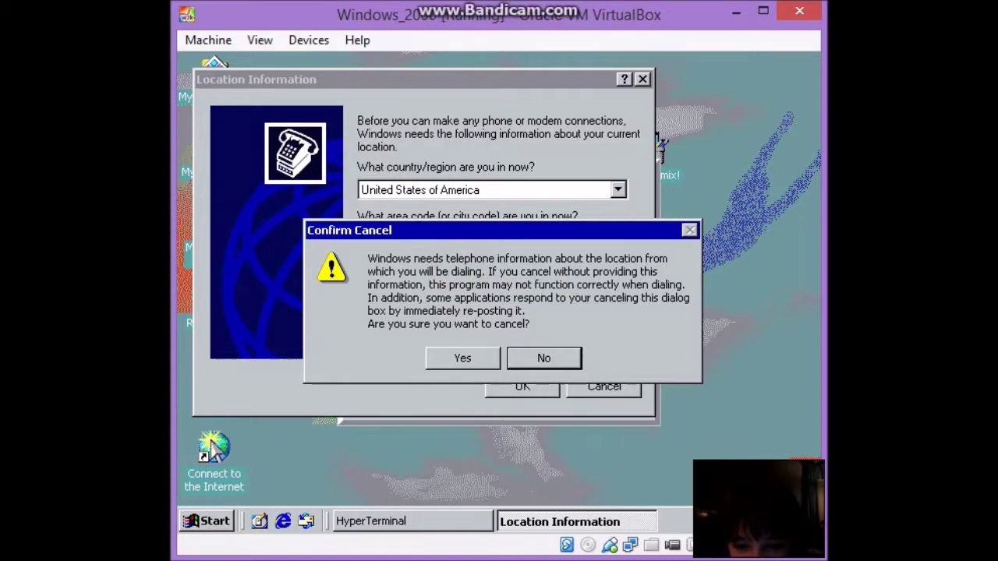
pyautogui.click(460, 360)
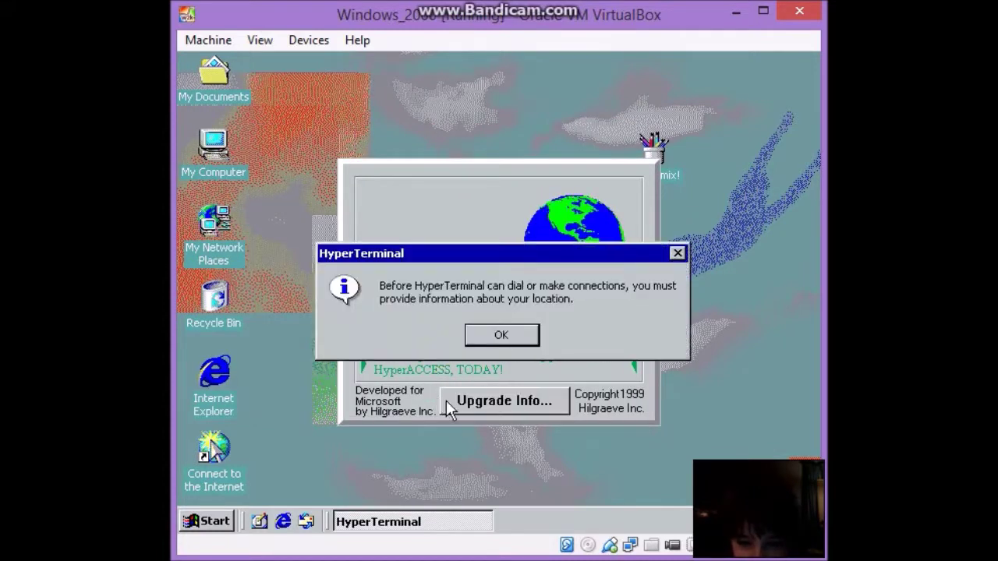
pyautogui.click(488, 340)
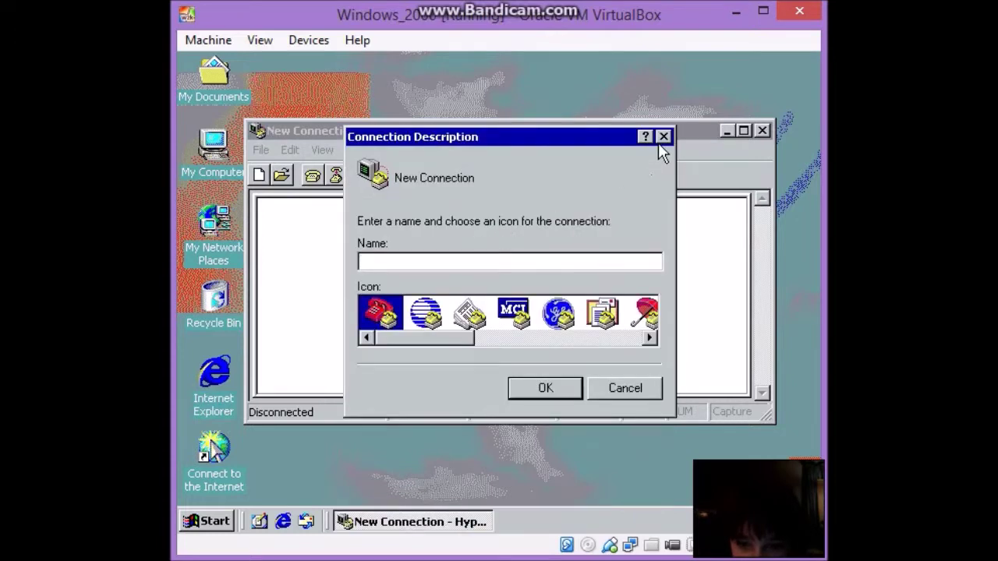
pyautogui.click(661, 138)
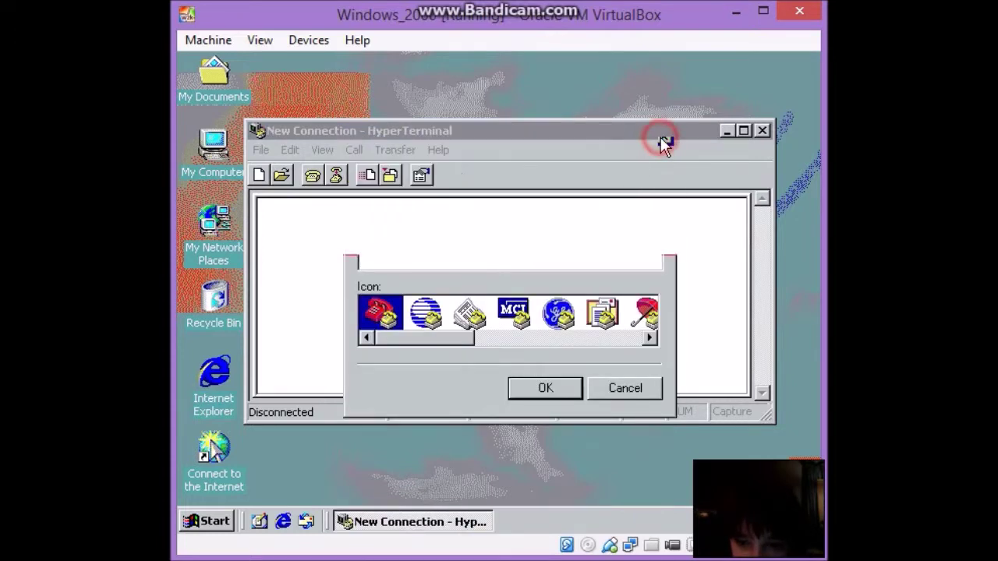
pyautogui.click(760, 131)
# Launch Narrator from the Accessibility accessories and dismiss its introductory message.
pyautogui.click(209, 520)
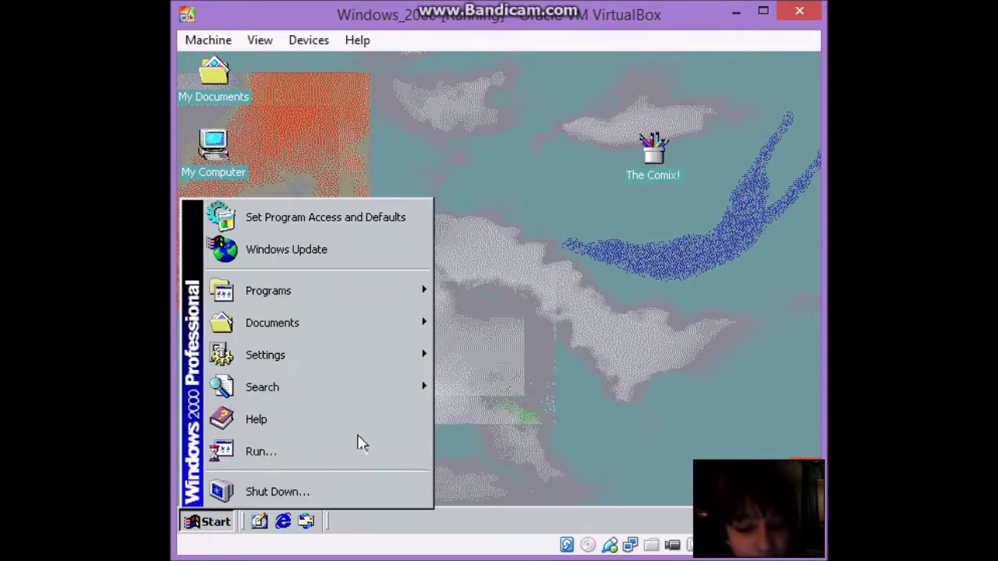
pyautogui.moveTo(383, 357)
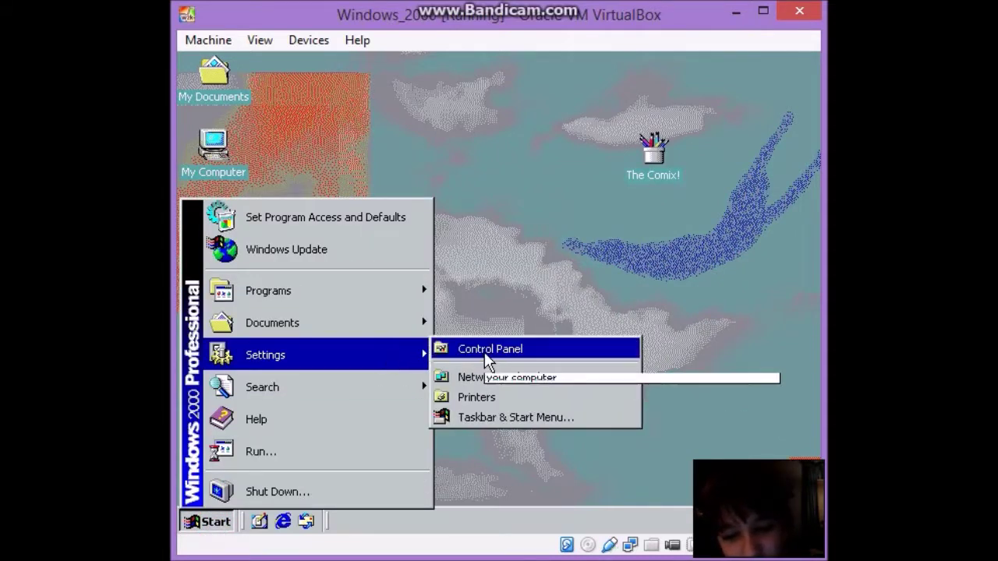
pyautogui.moveTo(383, 304)
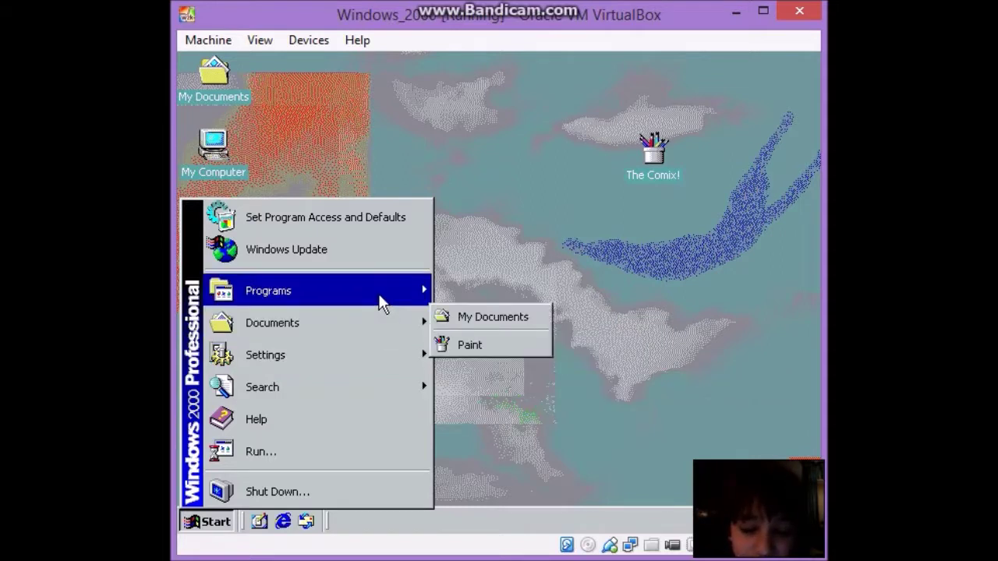
pyautogui.moveTo(469, 313)
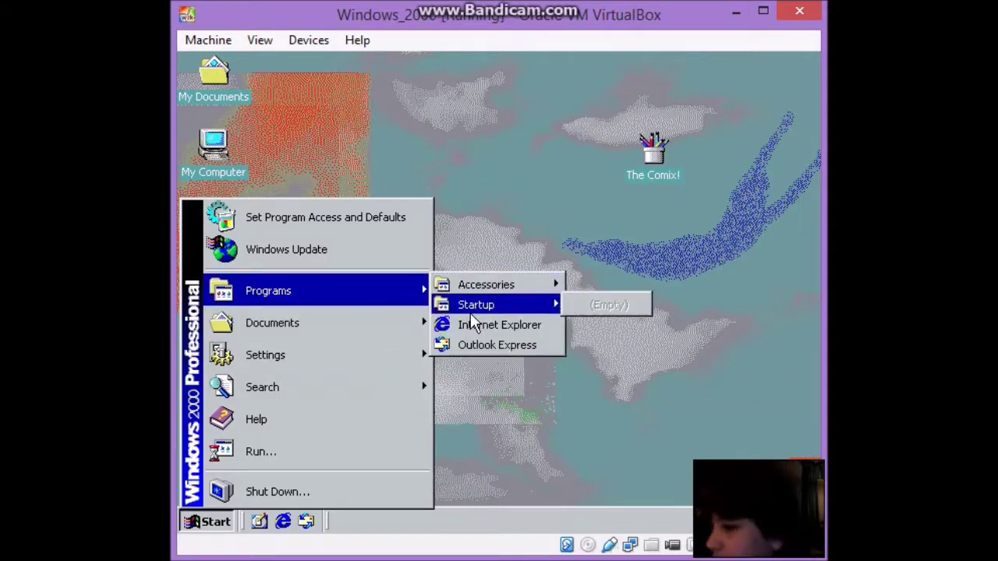
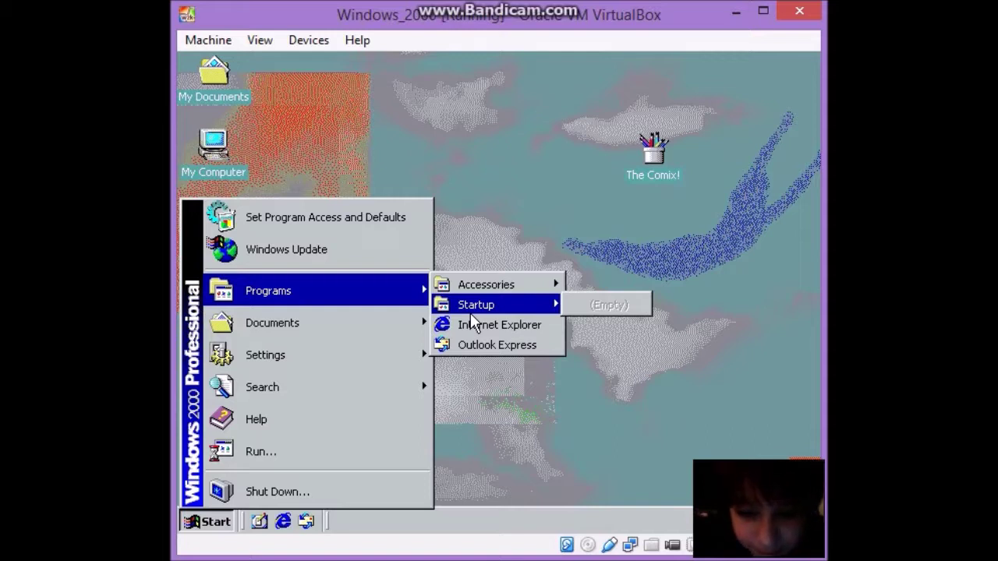
pyautogui.moveTo(551, 283)
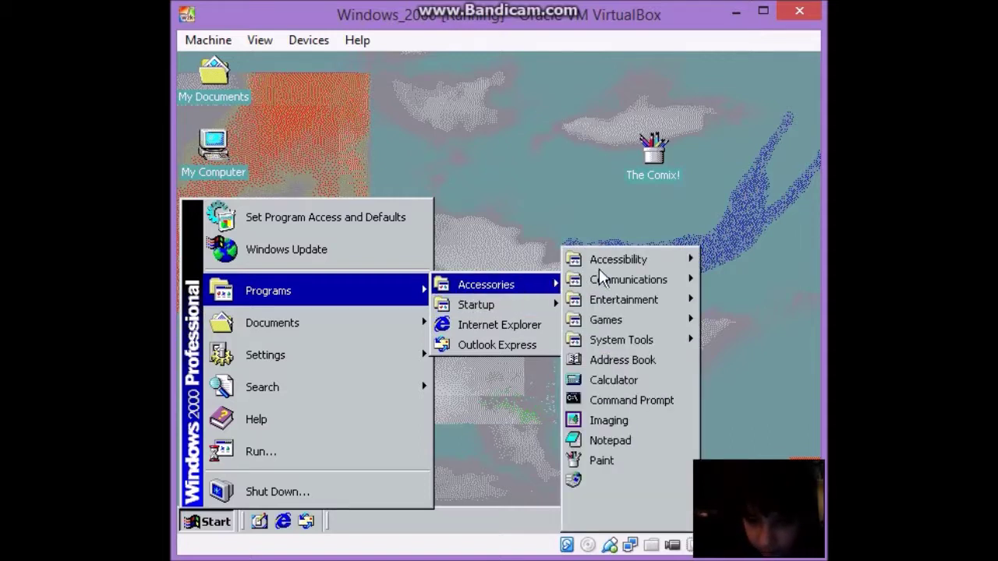
pyautogui.moveTo(612, 279)
pyautogui.moveTo(599, 260)
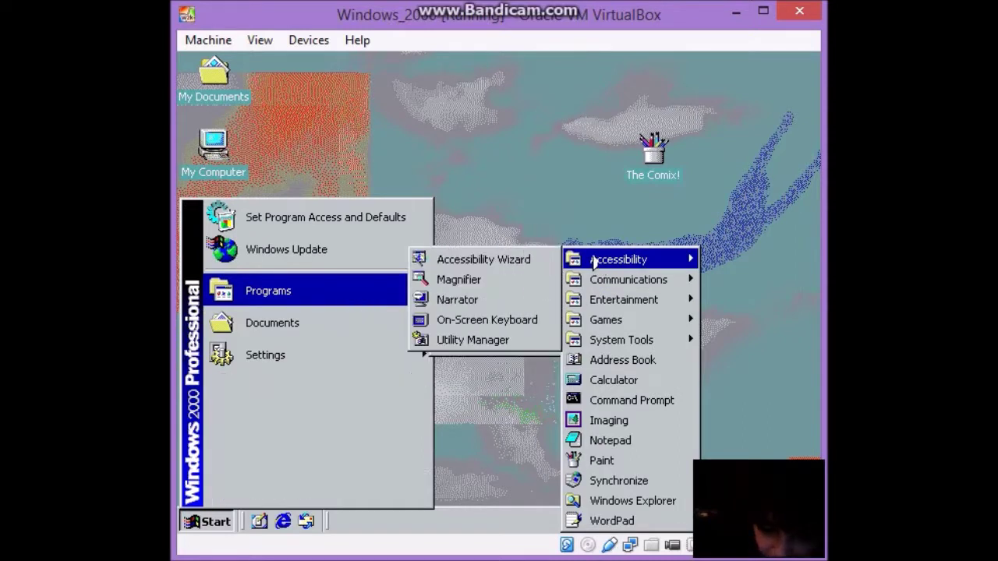
pyautogui.click(505, 304)
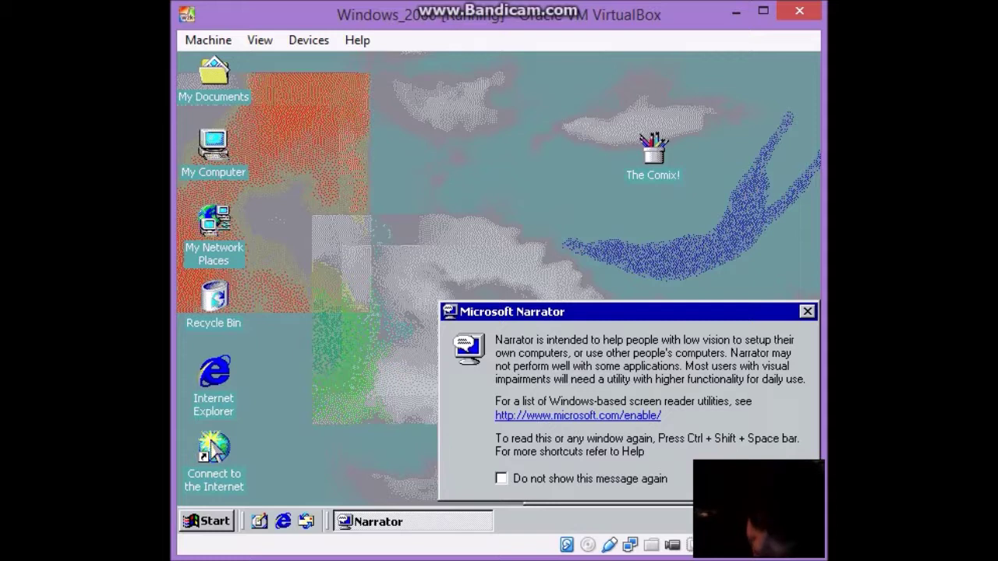
pyautogui.click(768, 479)
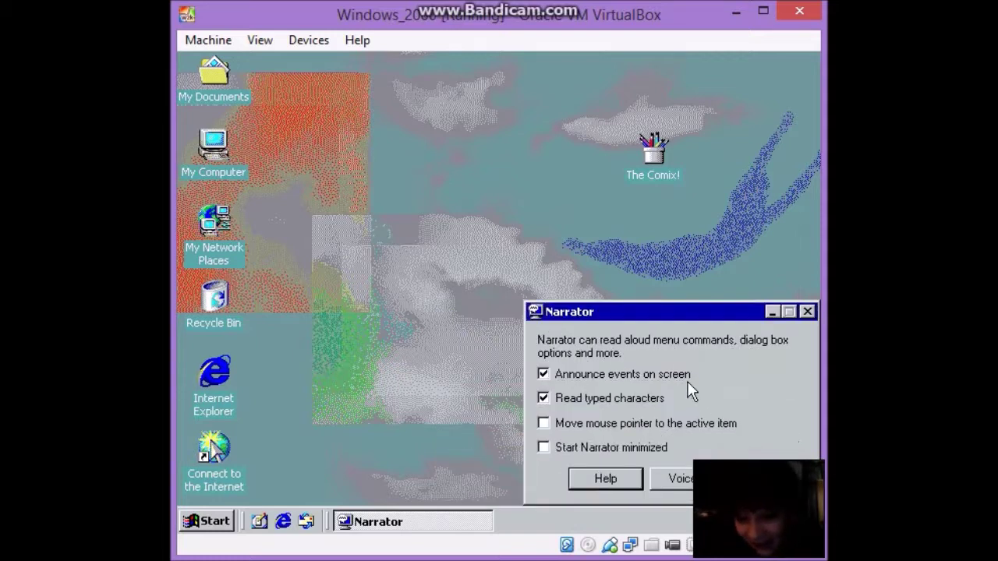
# Create a new text document on the desktop with its default name and open it in Notepad.
pyautogui.rightClick(399, 245)
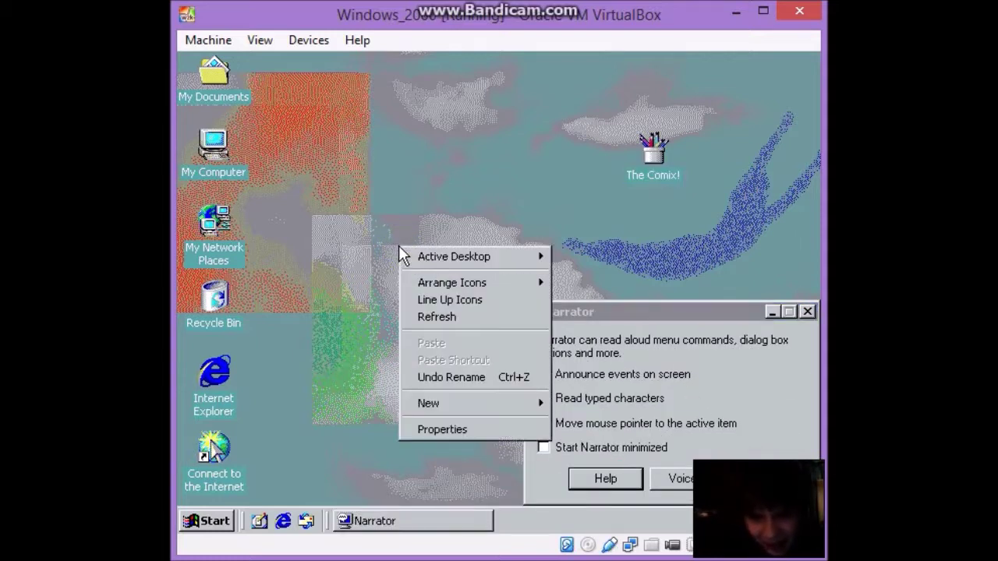
pyautogui.moveTo(416, 404)
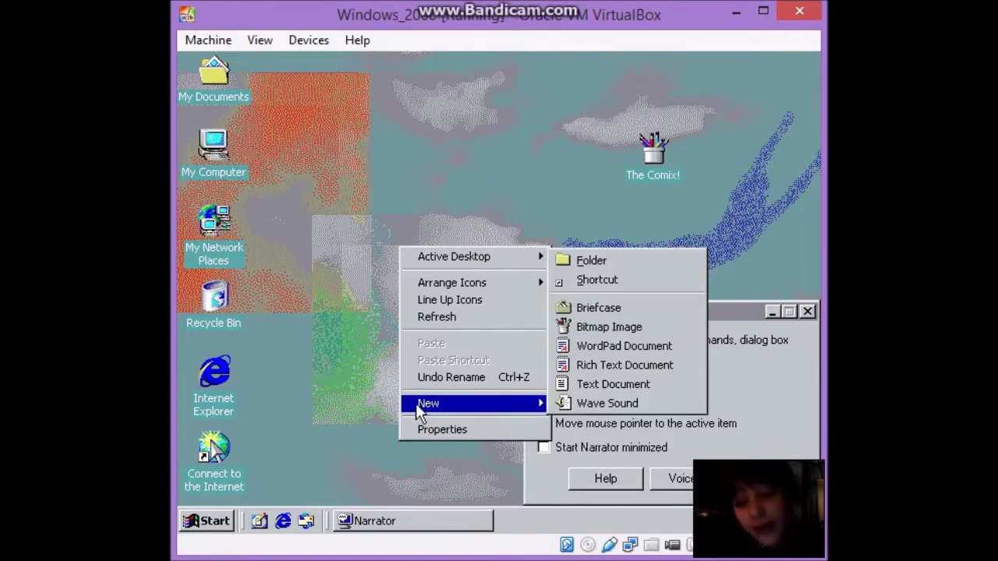
pyautogui.click(576, 385)
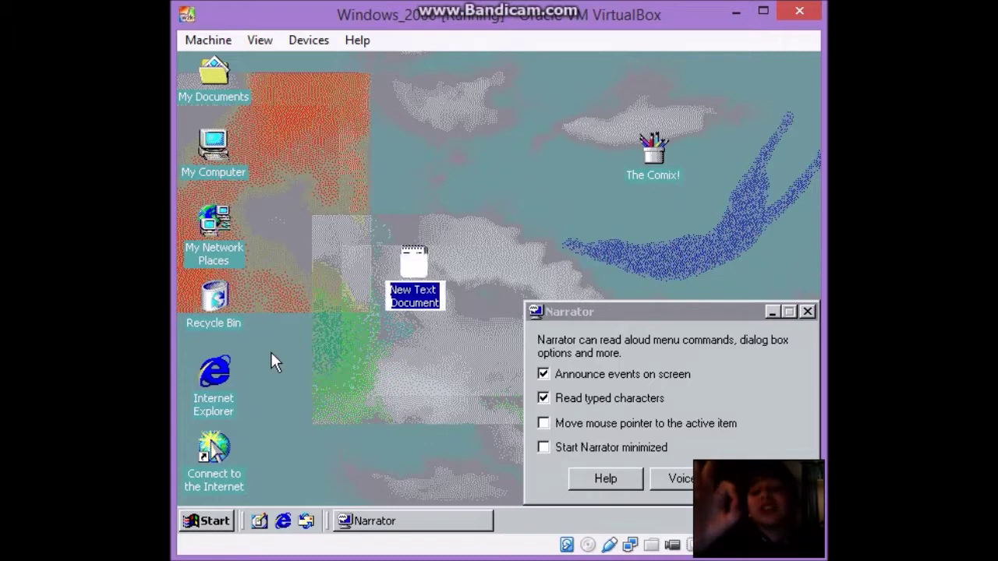
pyautogui.press('Return')
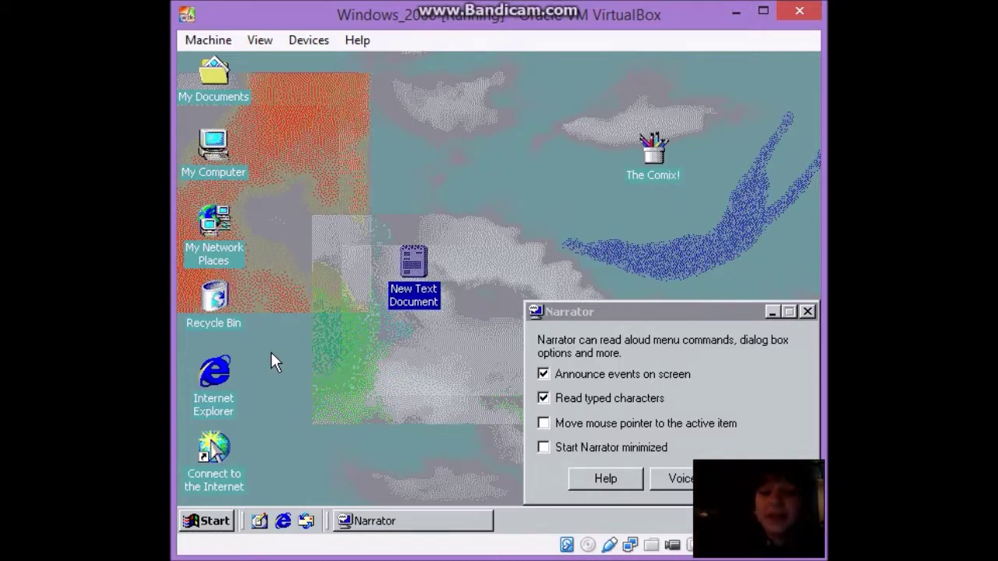
pyautogui.doubleClick(414, 265)
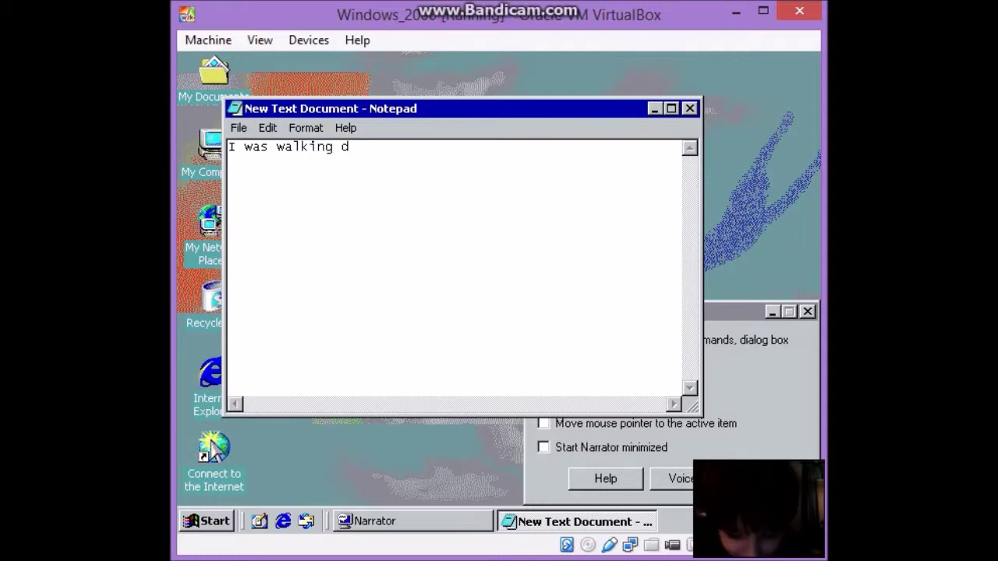
# Continue the Notepad sentence so it reads "I was walking down the street".
pyautogui.write('he s')
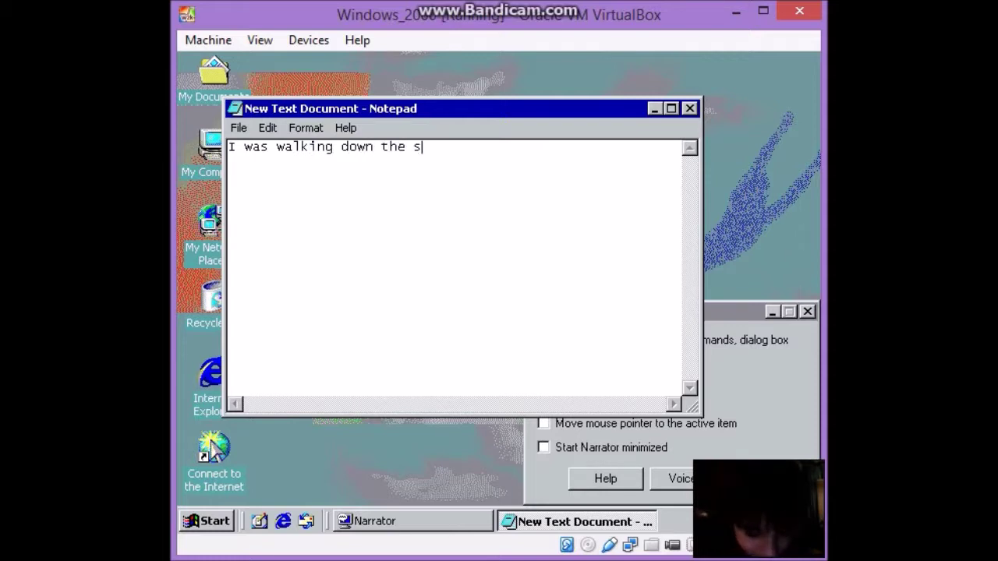
pyautogui.write('treet ')
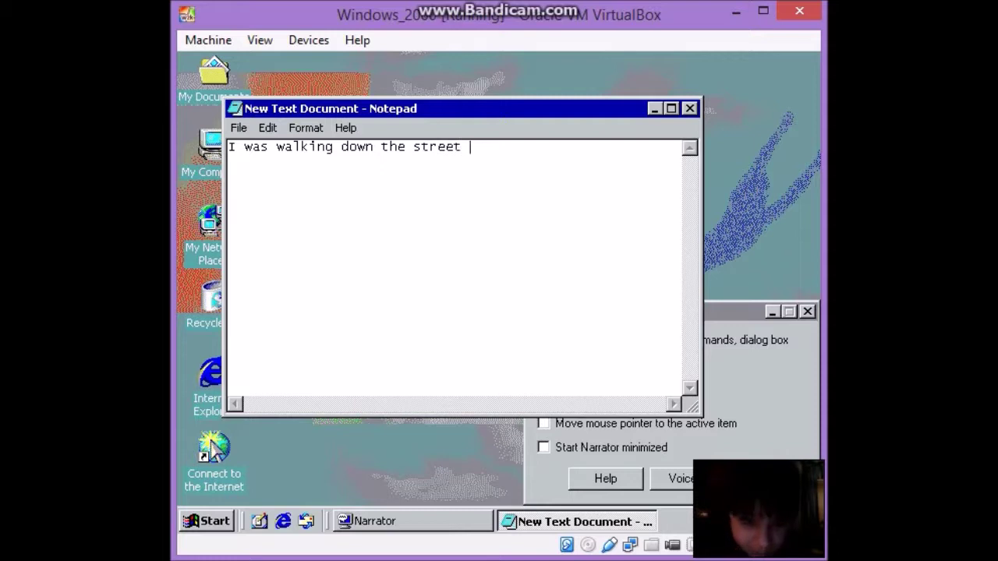
pyautogui.write('and ')
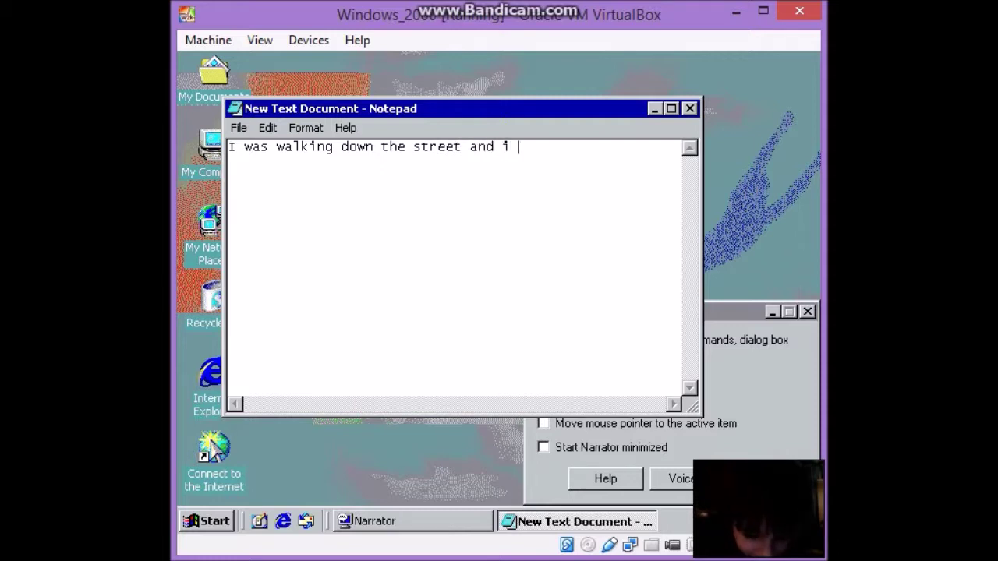
pyautogui.write('i [')
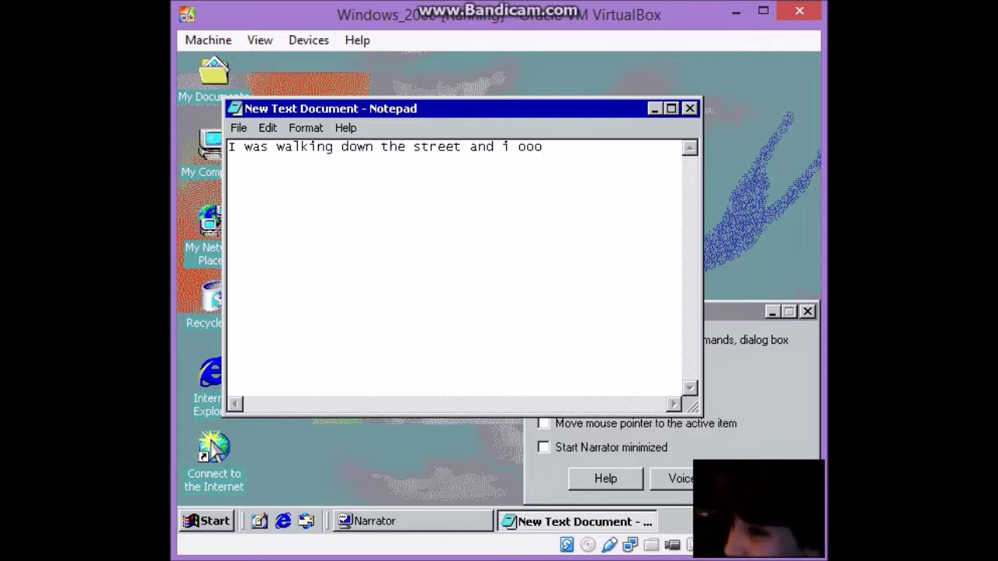
pyautogui.write('ooooo')
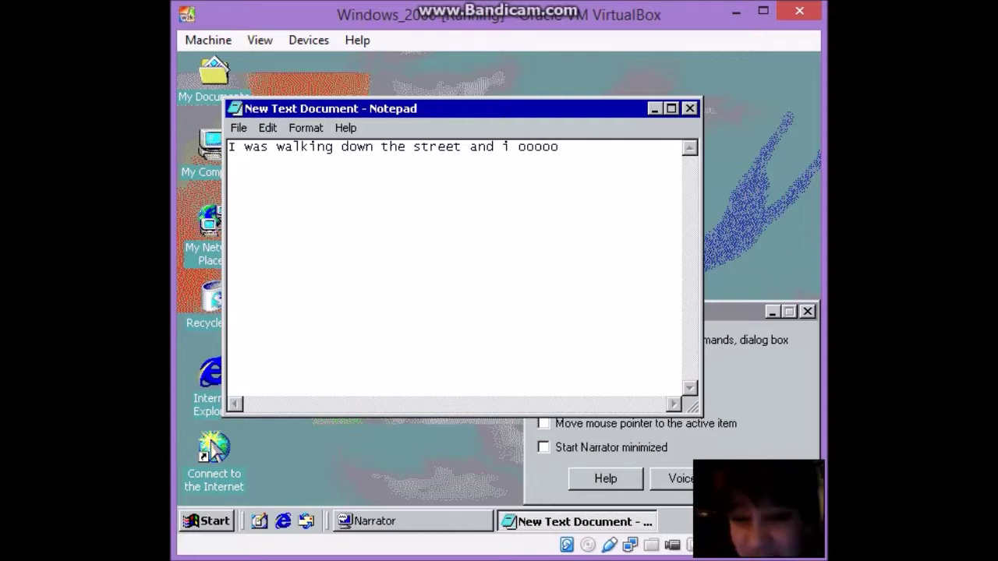
pyautogui.write('oooooo')
pyautogui.press('BackSpace')
pyautogui.press('BackSpace')
pyautogui.press('BackSpace')
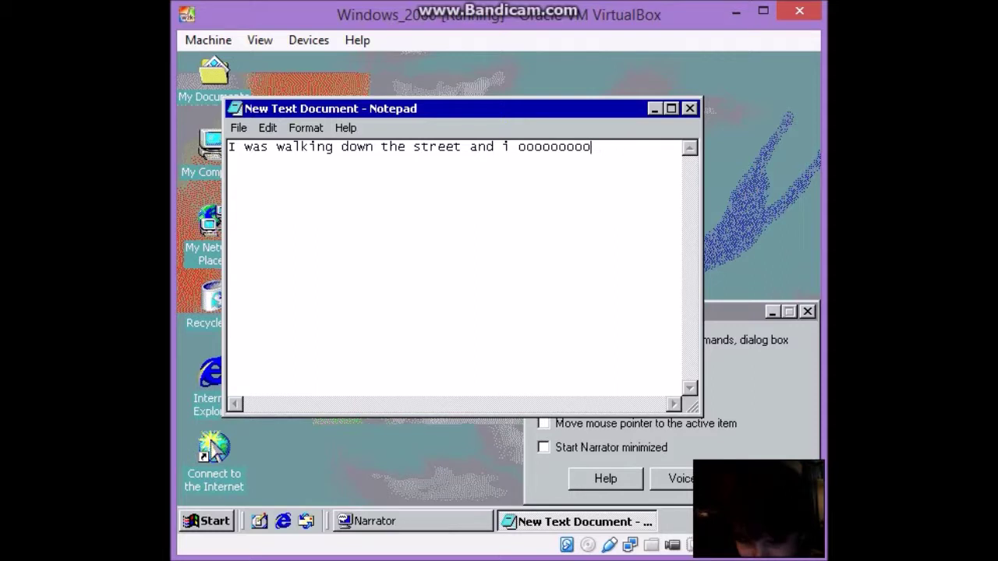
pyautogui.press('BackSpace')
pyautogui.press('BackSpace')
pyautogui.press('BackSpace')
pyautogui.press('BackSpace')
pyautogui.press('BackSpace')
pyautogui.press('BackSpace')
pyautogui.press('BackSpace')
pyautogui.press('BackSpace')
pyautogui.press('BackSpace')
pyautogui.press('BackSpace')
pyautogui.press('BackSpace')
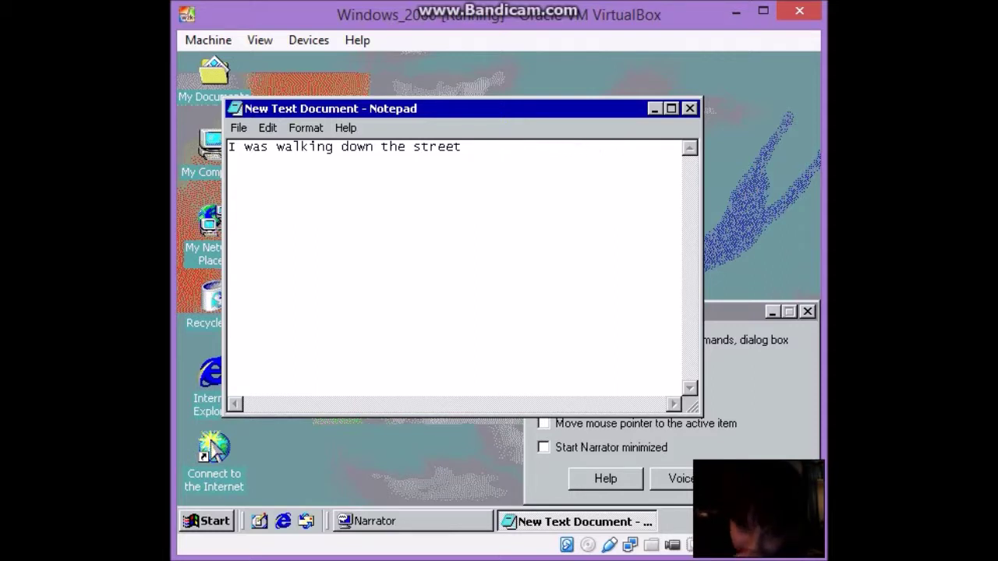
# Append "and i pooped my pants" to the sentence and remove any stray letters after it.
pyautogui.write('and')
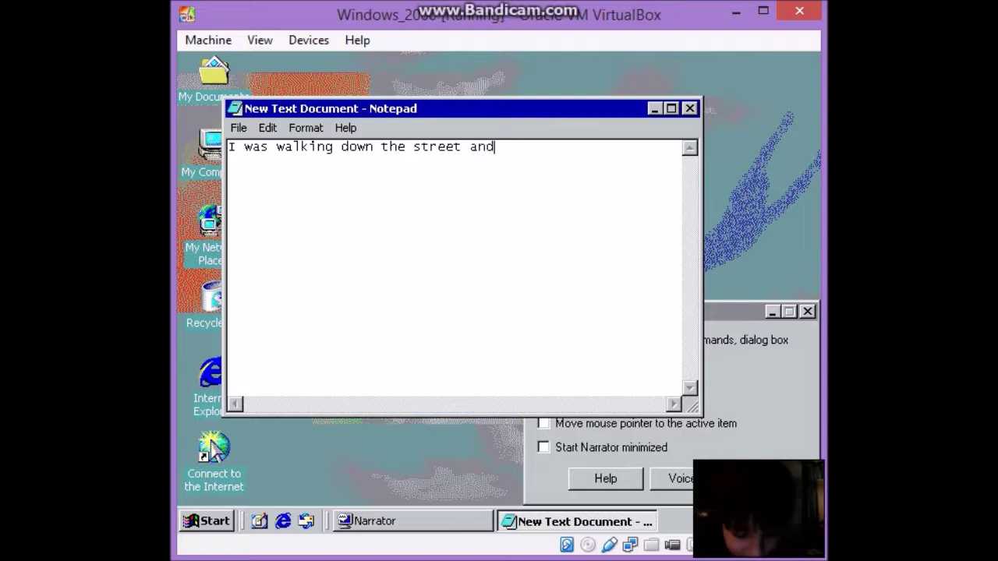
pyautogui.write(' i pooped my')
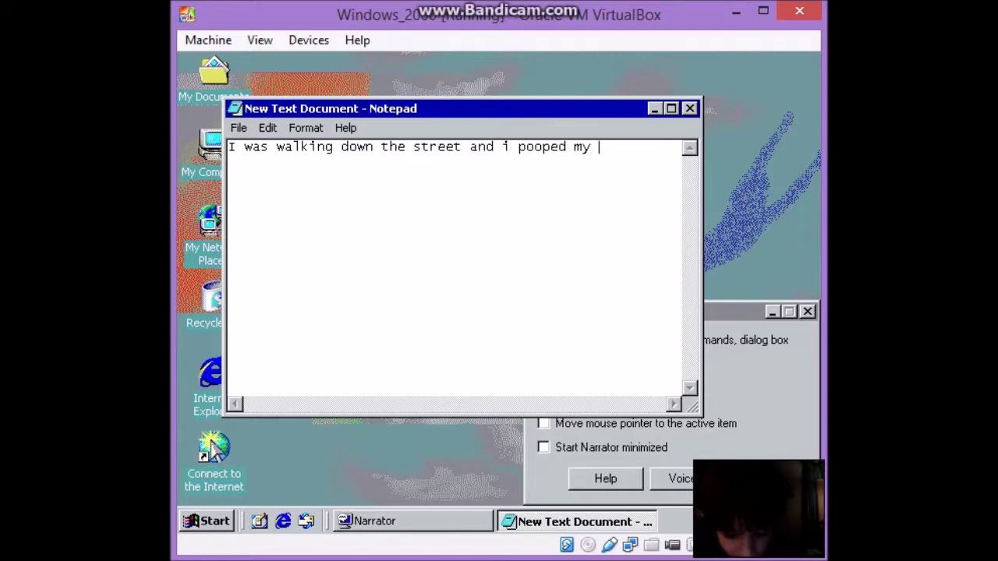
pyautogui.write(' pants o')
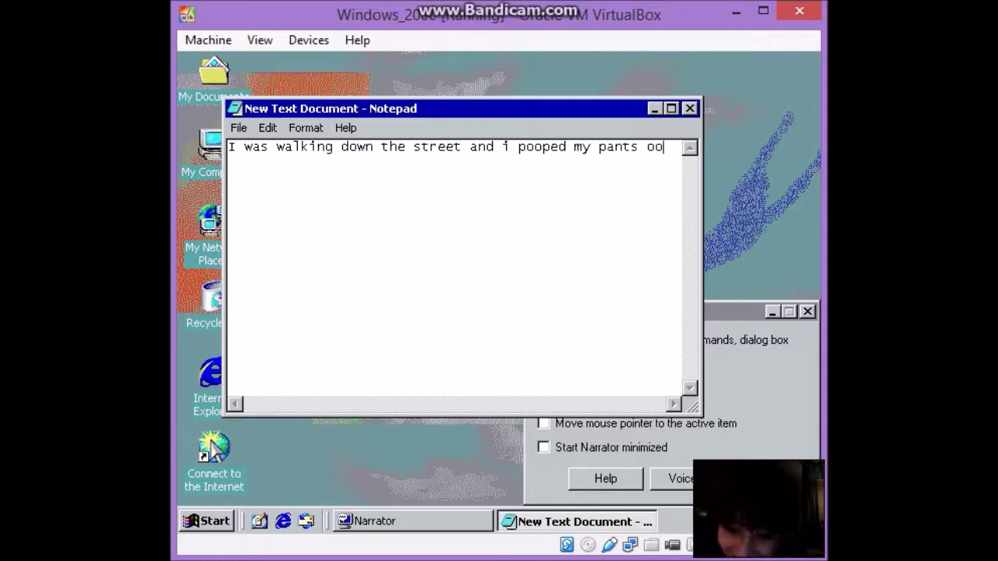
pyautogui.press('BackSpace')
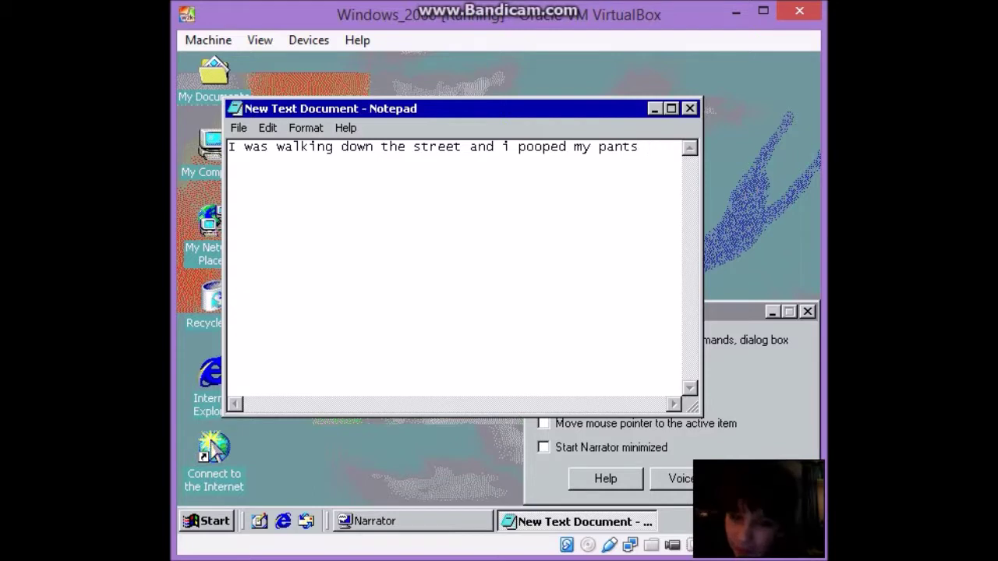
# Copy the whole sentence, delete it and paste it back in place.
pyautogui.moveTo(650, 148); pyautogui.dragTo(229, 146)
pyautogui.hotkey('ctrl', 'c')
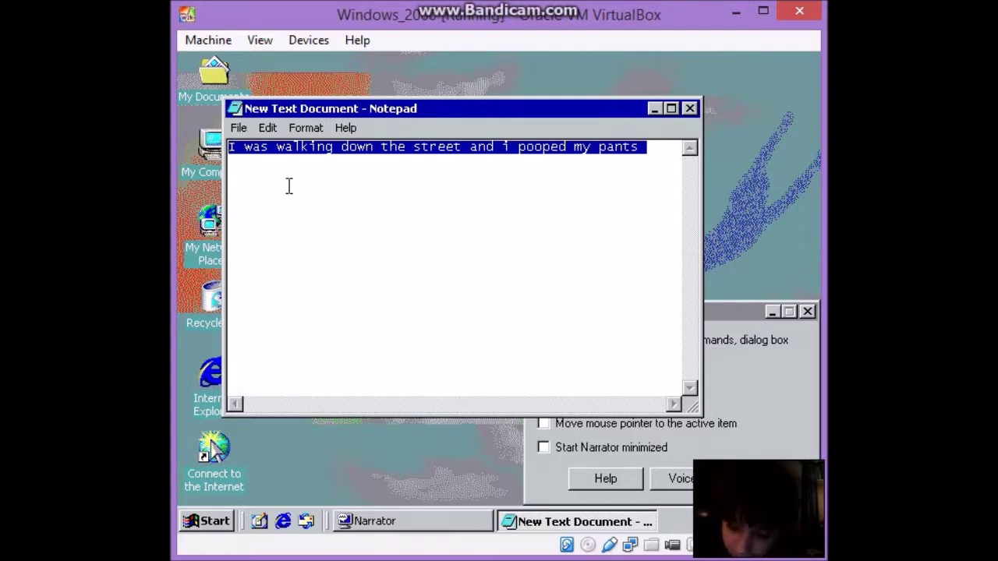
pyautogui.press('Delete')
pyautogui.hotkey('ctrl', 'v')
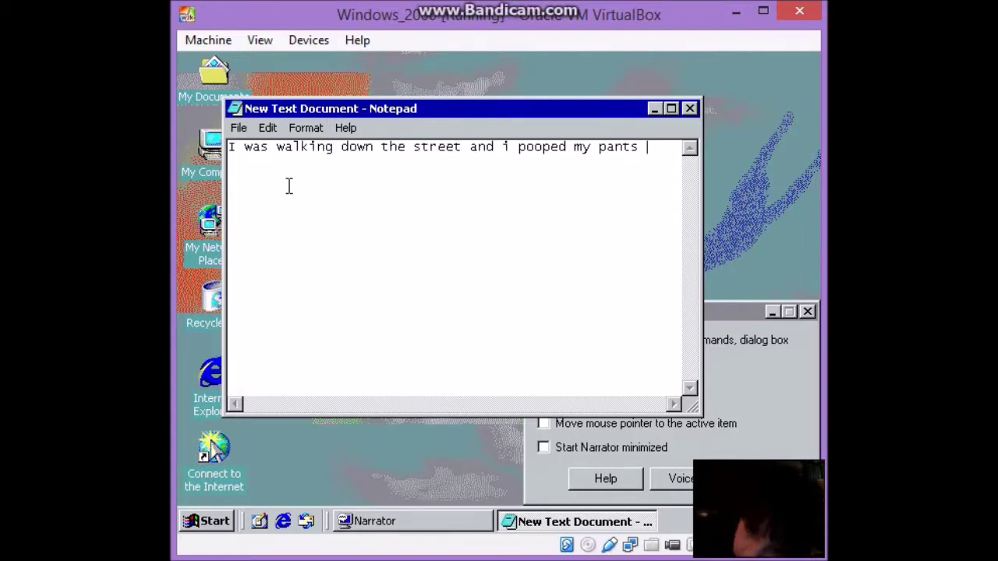
pyautogui.write('\\')
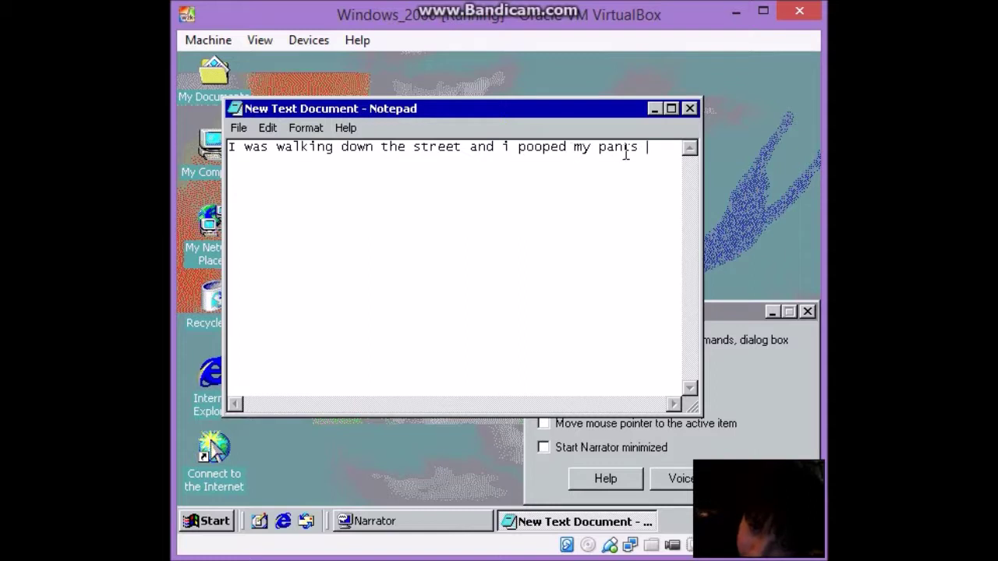
pyautogui.moveTo(642, 147); pyautogui.dragTo(233, 148)
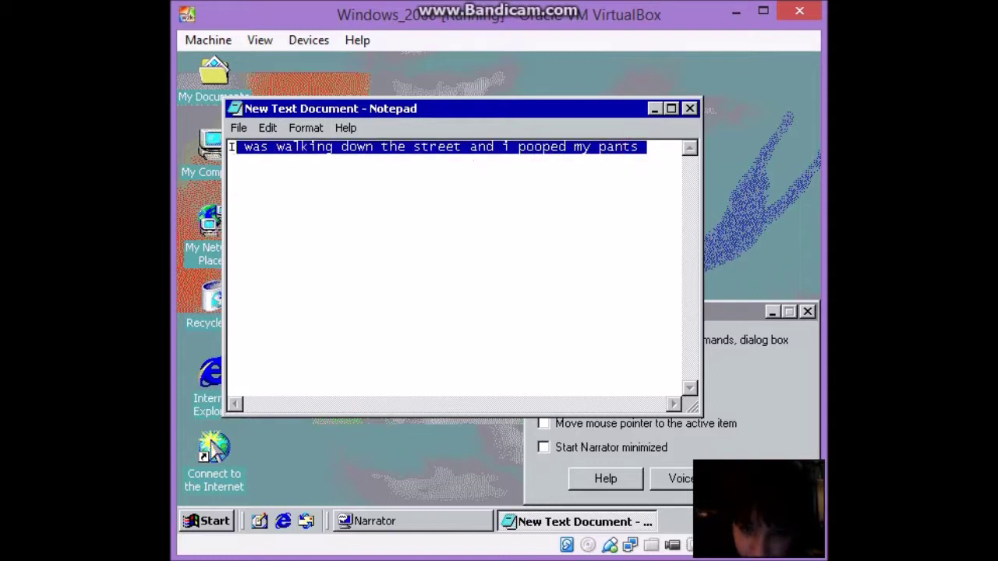
pyautogui.moveTo(649, 147); pyautogui.dragTo(229, 148)
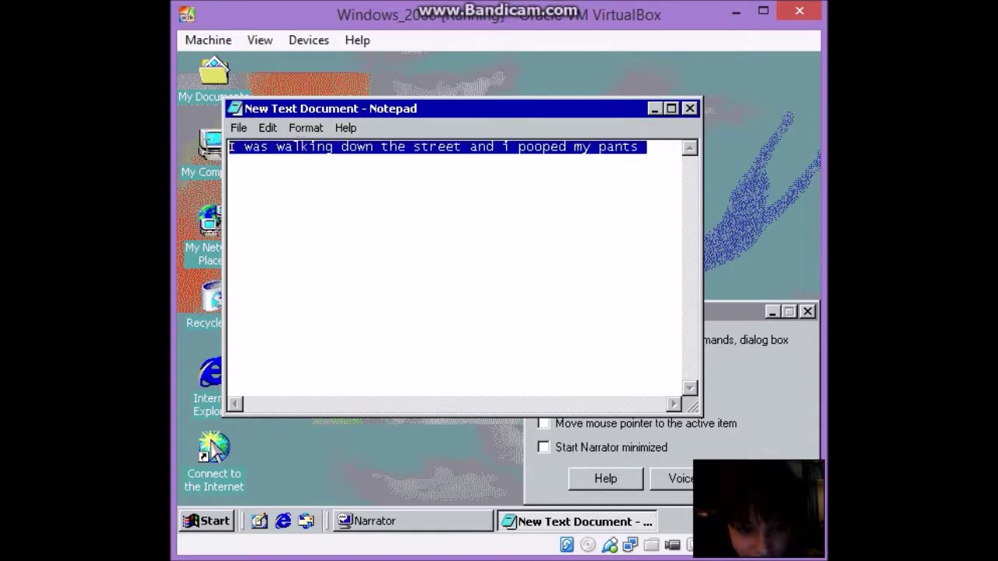
pyautogui.rightClick(304, 147)
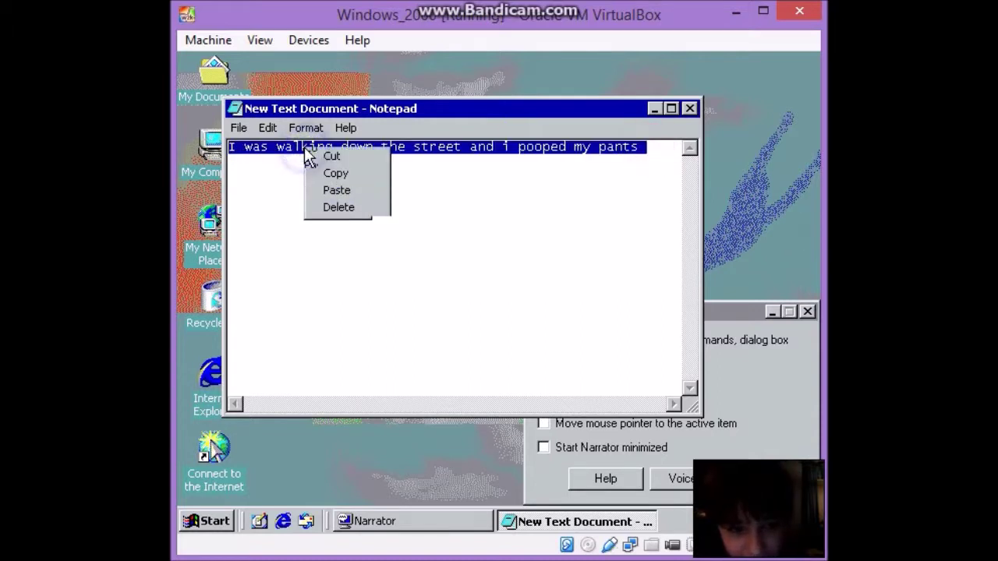
pyautogui.click(428, 187)
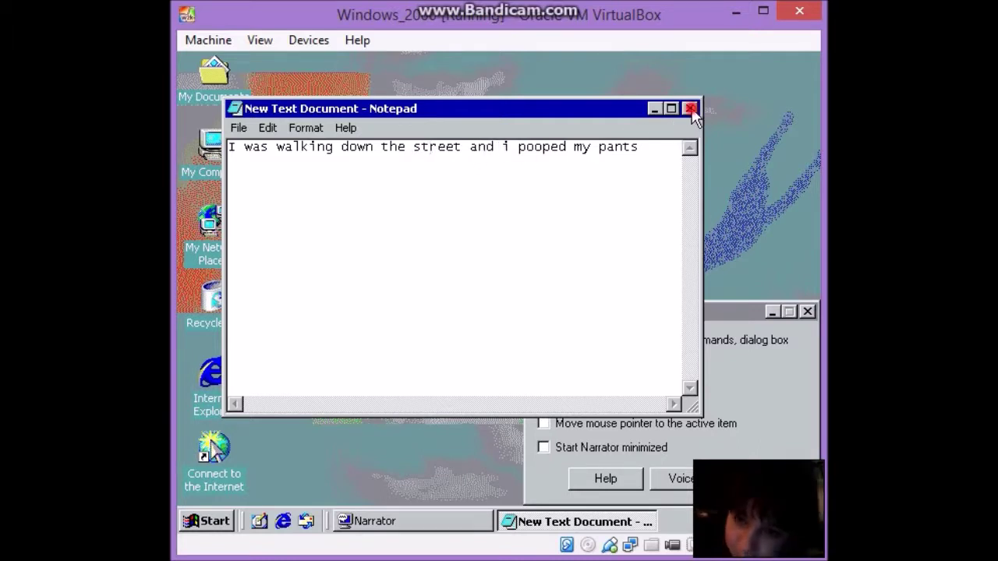
# Close the text document with its changes saved and reopen it from the desktop.
pyautogui.hotkey('alt', 'F4')
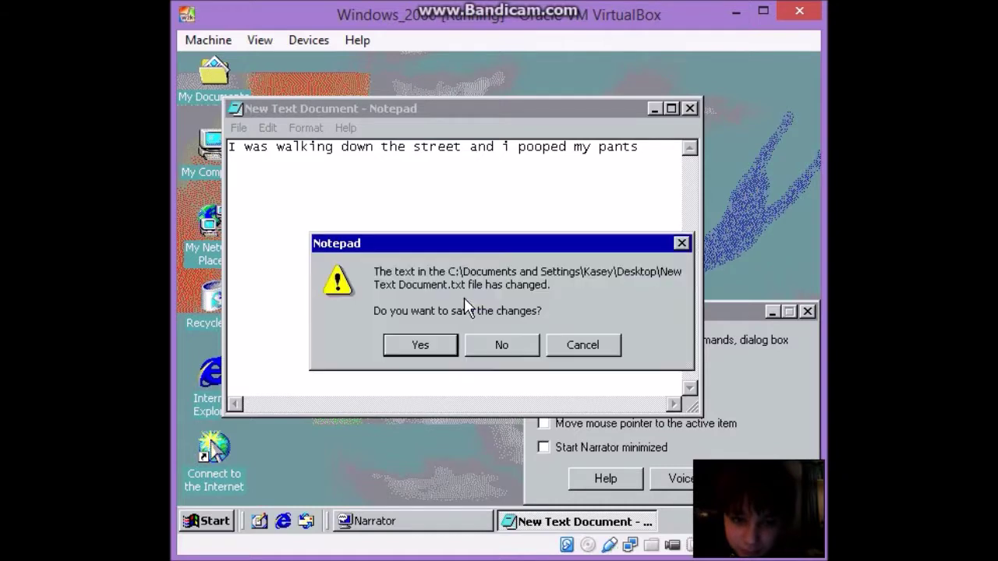
pyautogui.click(422, 347)
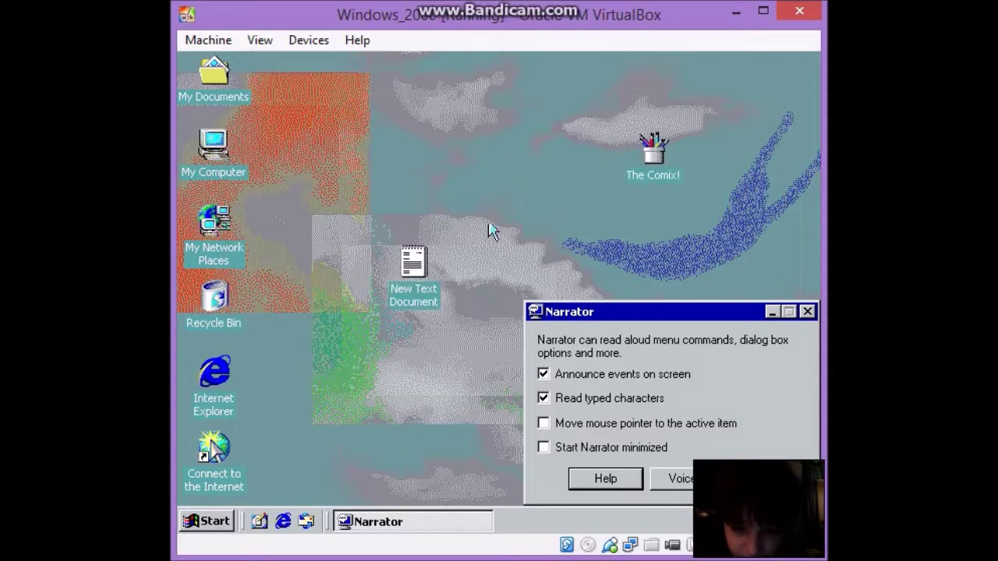
pyautogui.doubleClick(414, 269)
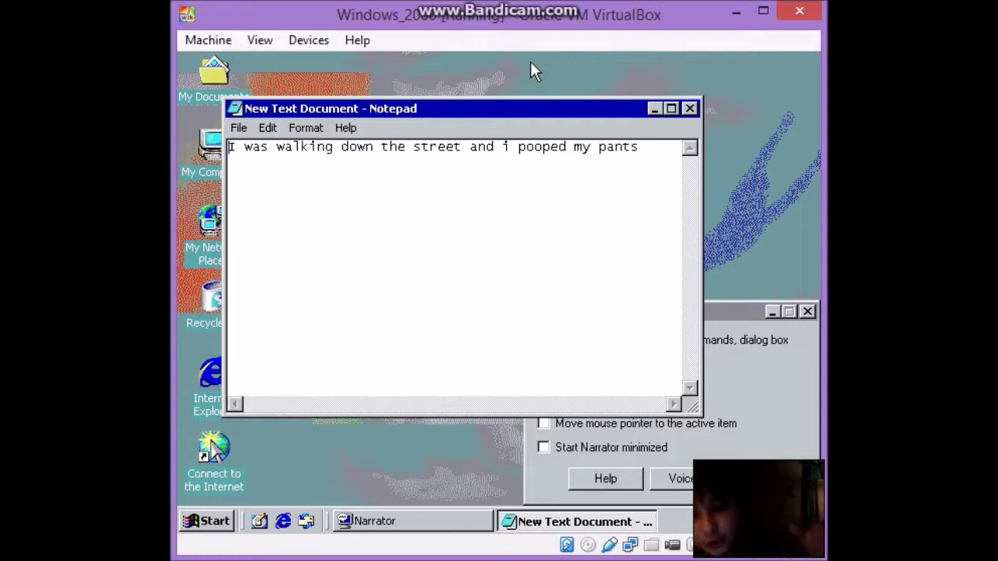
# Append "i was happy because the pooped hurt So much!" to the end of the sentence, correcting doubled letters.
pyautogui.click(648, 147)
pyautogui.write("i was 'i")
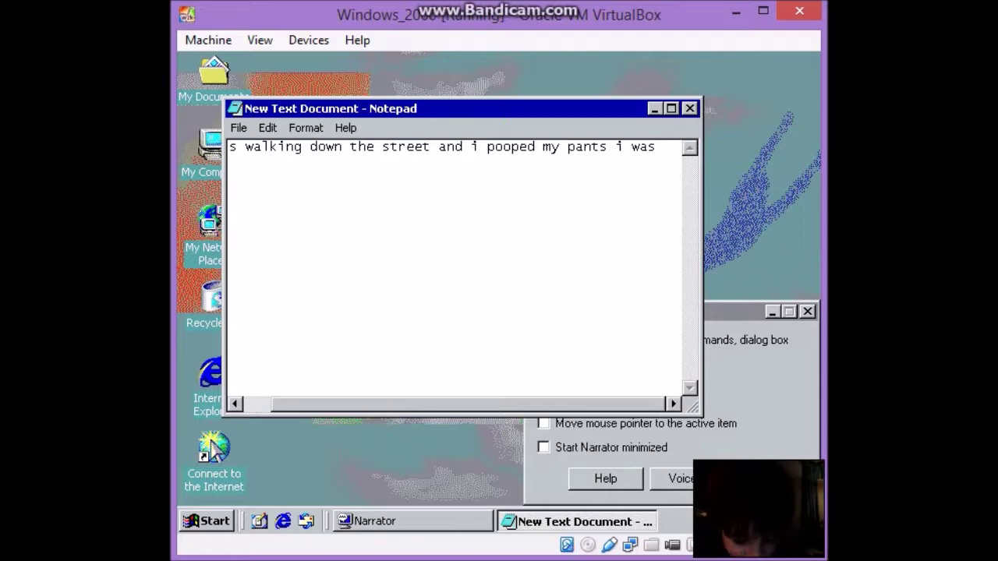
pyautogui.write('pp')
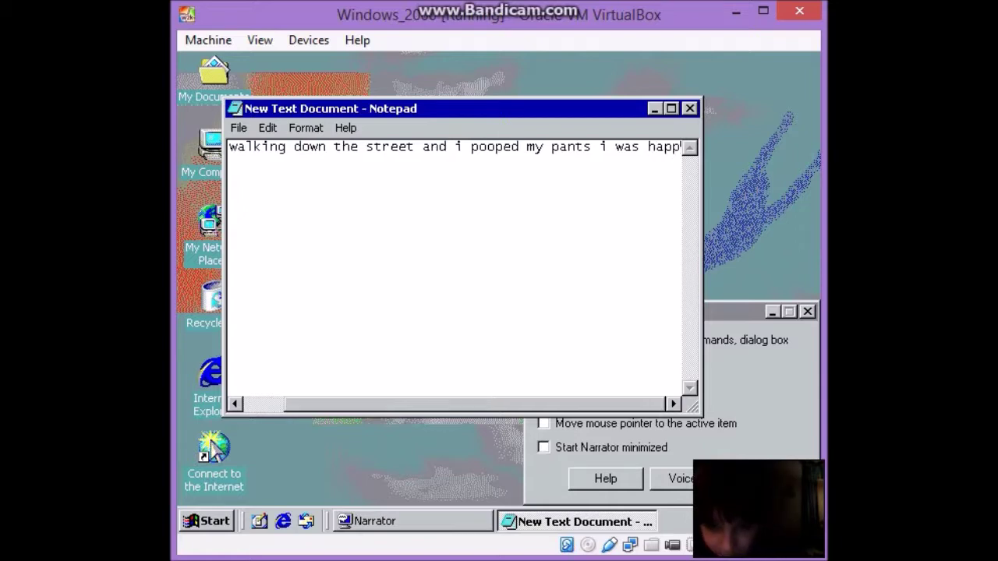
pyautogui.write('y bec')
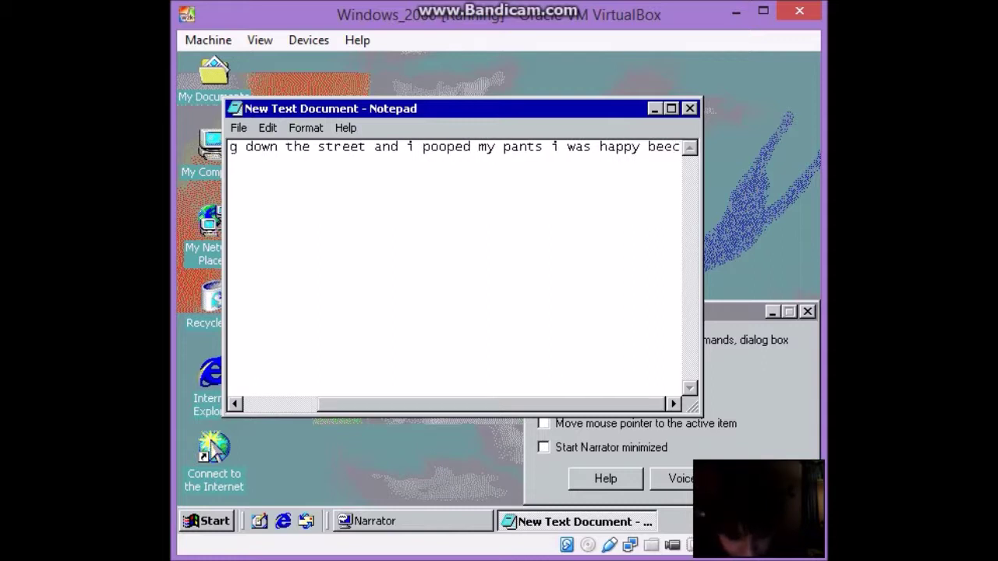
pyautogui.write('ause t')
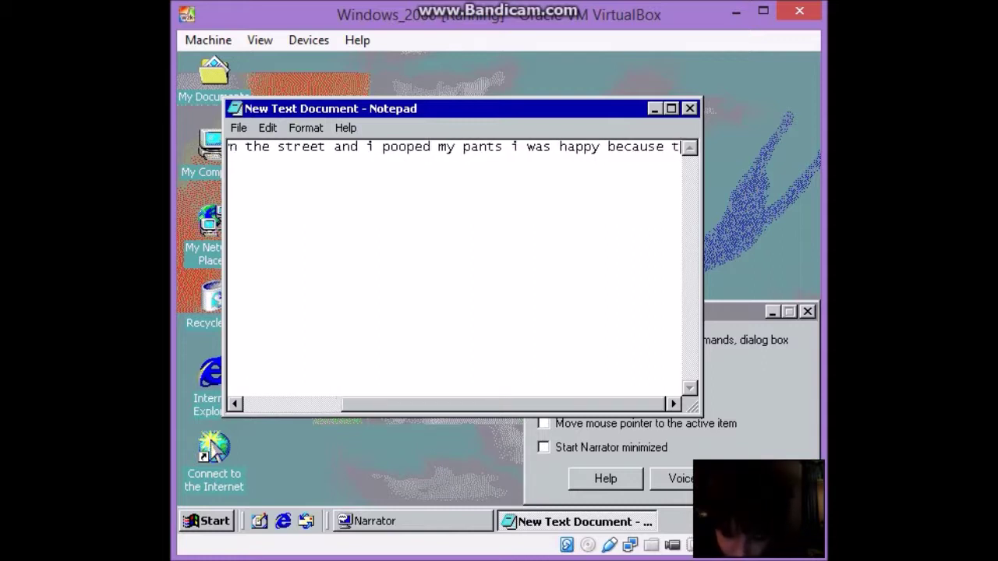
pyautogui.write('he poopp')
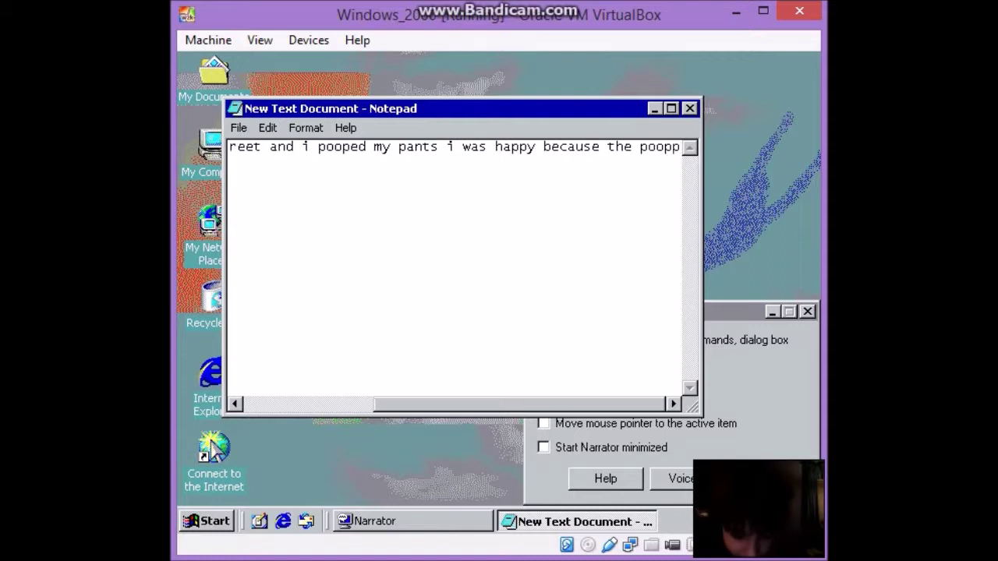
pyautogui.press('BackSpace')
pyautogui.write('ed hurr')
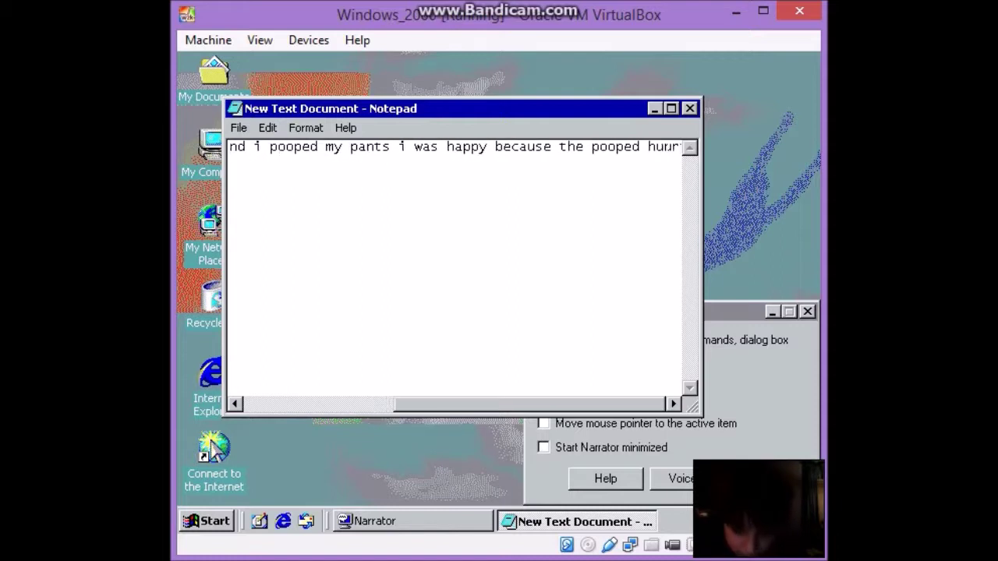
pyautogui.press('BackSpace')
pyautogui.write('t ss')
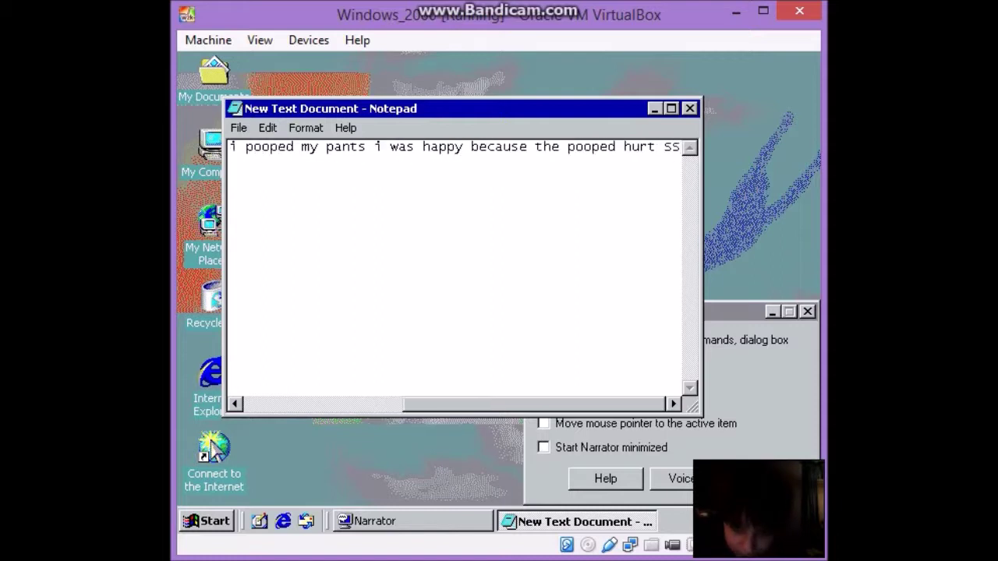
pyautogui.write(' mucc')
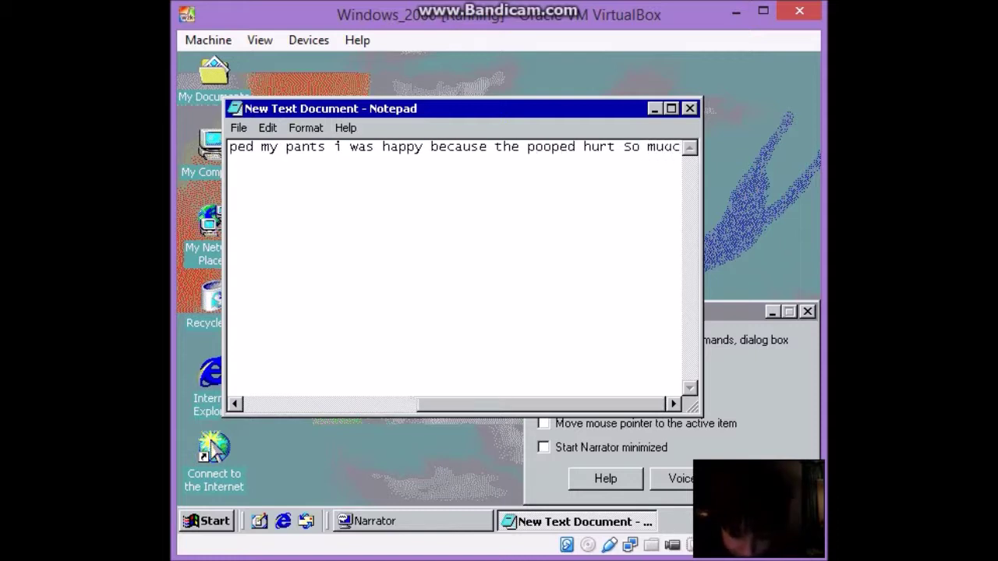
pyautogui.press('BackSpace')
pyautogui.write('h!')
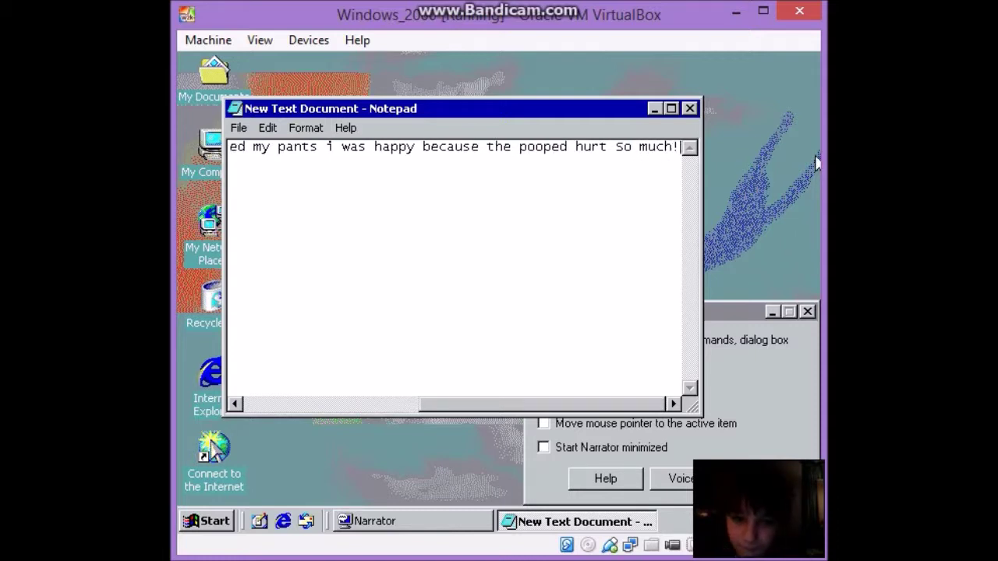
# Save the extended sentence while closing Notepad, and open New Text Document again.
pyautogui.click(689, 109)
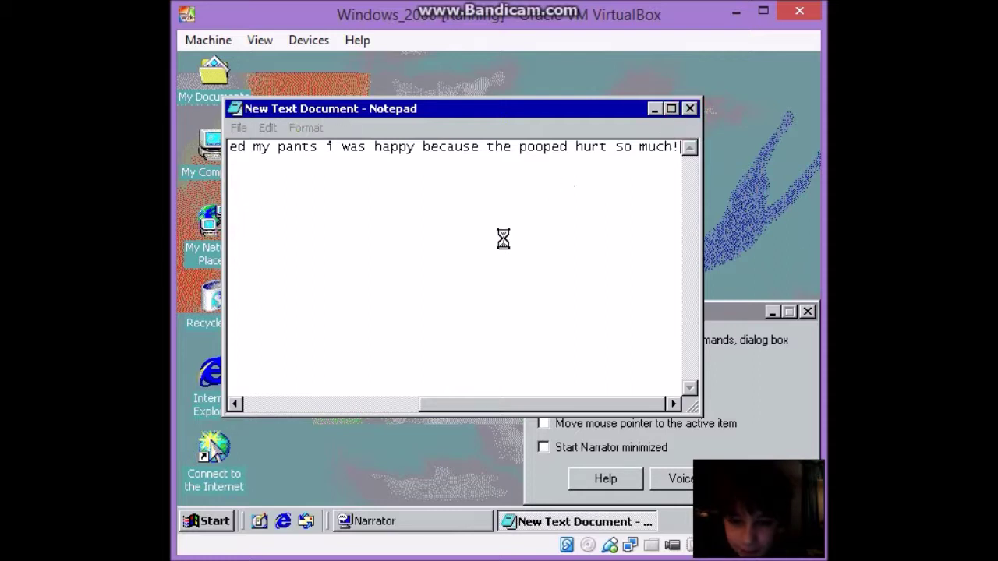
pyautogui.click(425, 344)
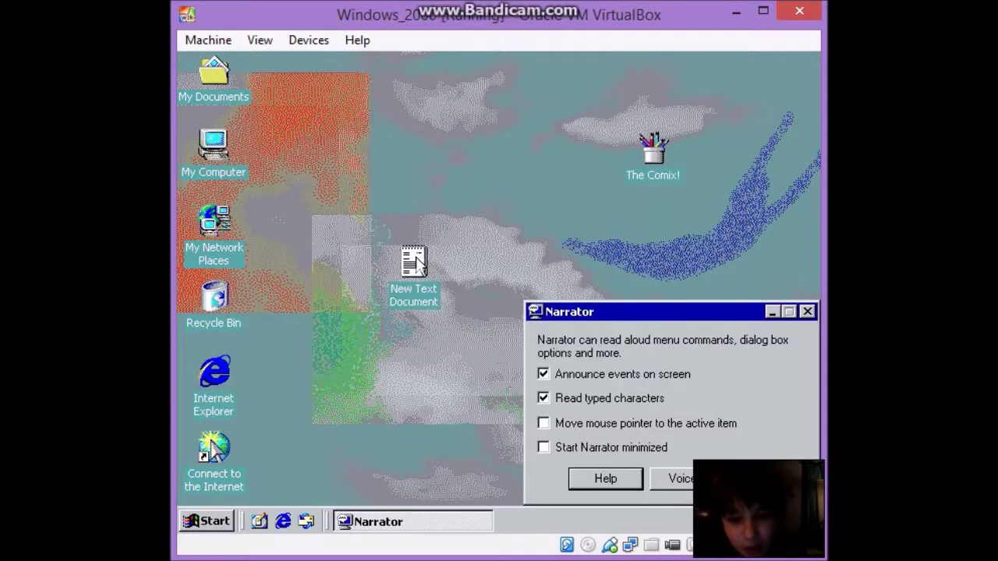
pyautogui.doubleClick(422, 258)
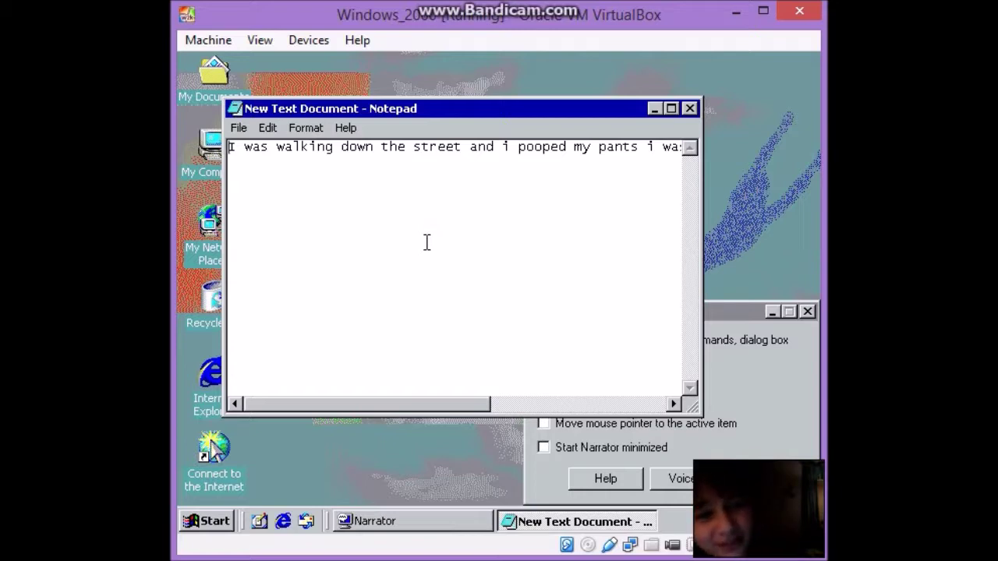
# Close the text document and exit Narrator, confirming the exit.
pyautogui.click(690, 109)
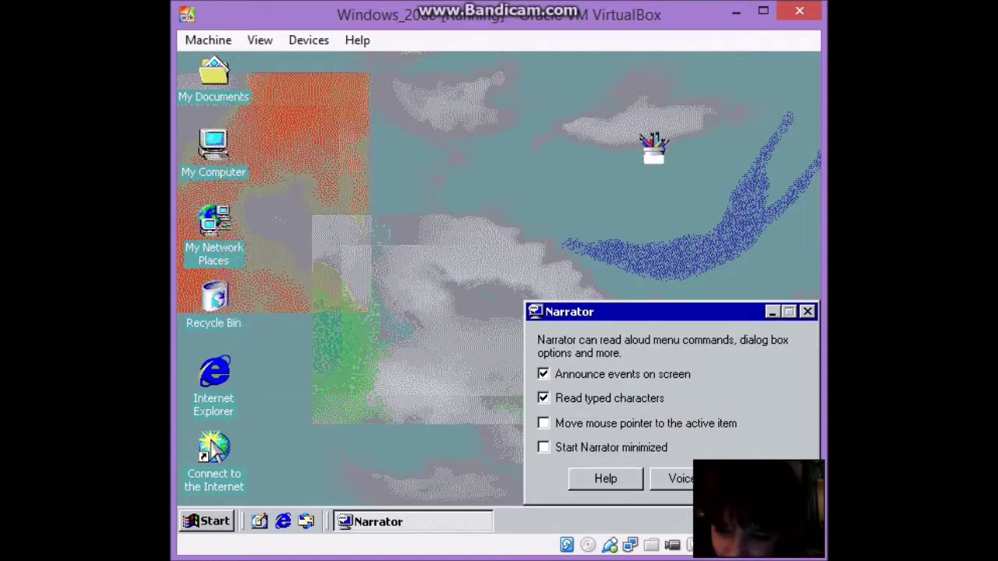
pyautogui.click(764, 479)
pyautogui.click(638, 399)
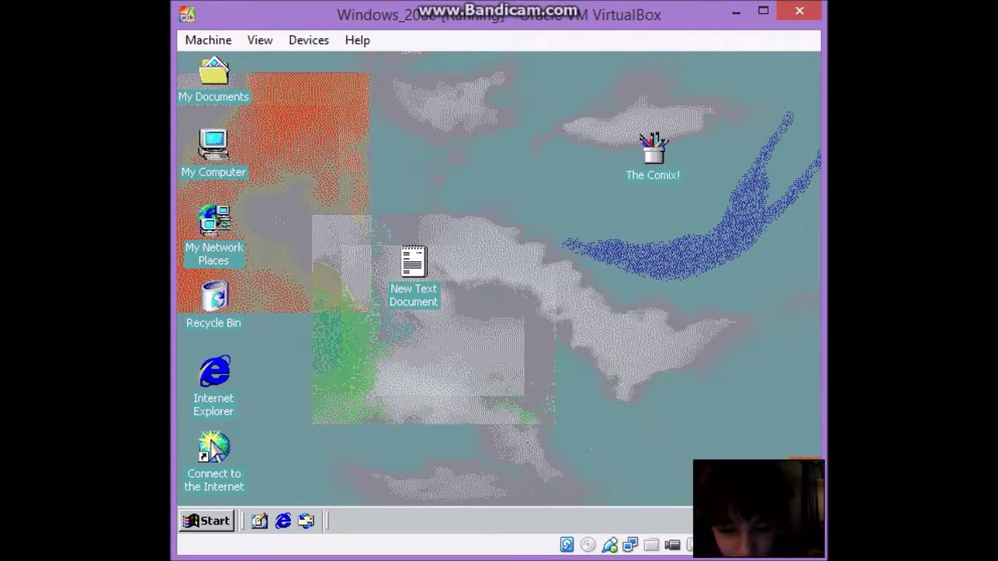
pyautogui.click(215, 524)
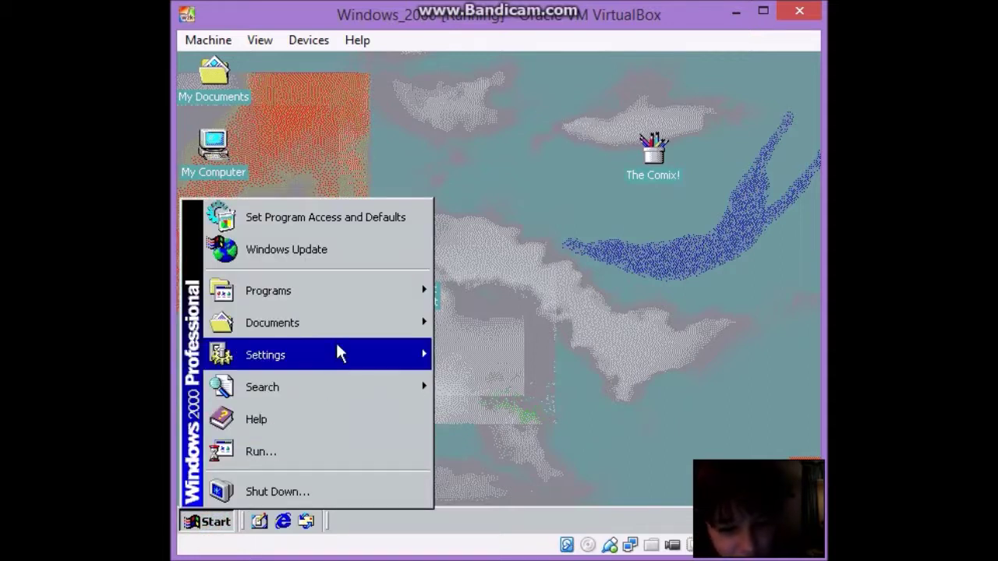
pyautogui.moveTo(336, 352)
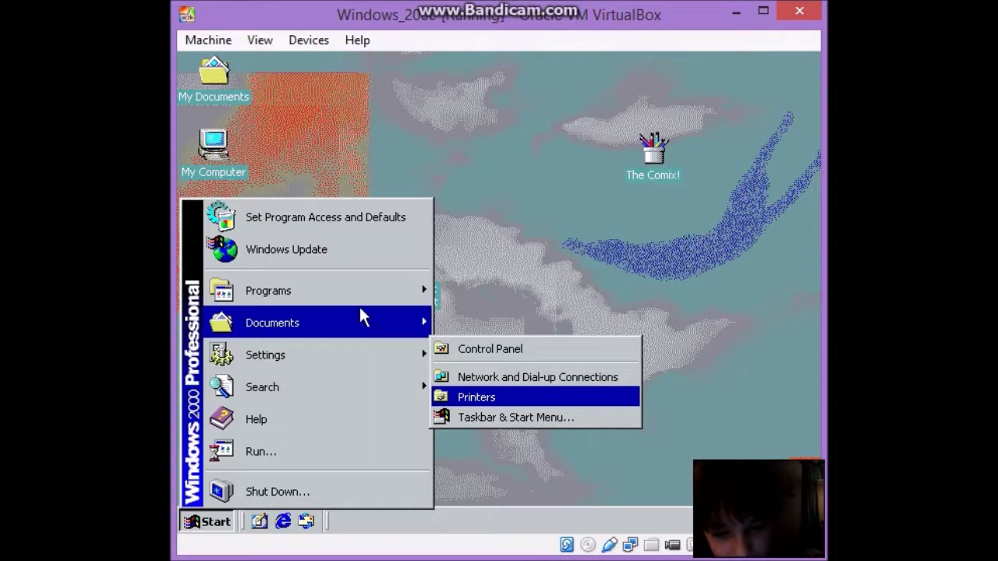
pyautogui.moveTo(431, 297)
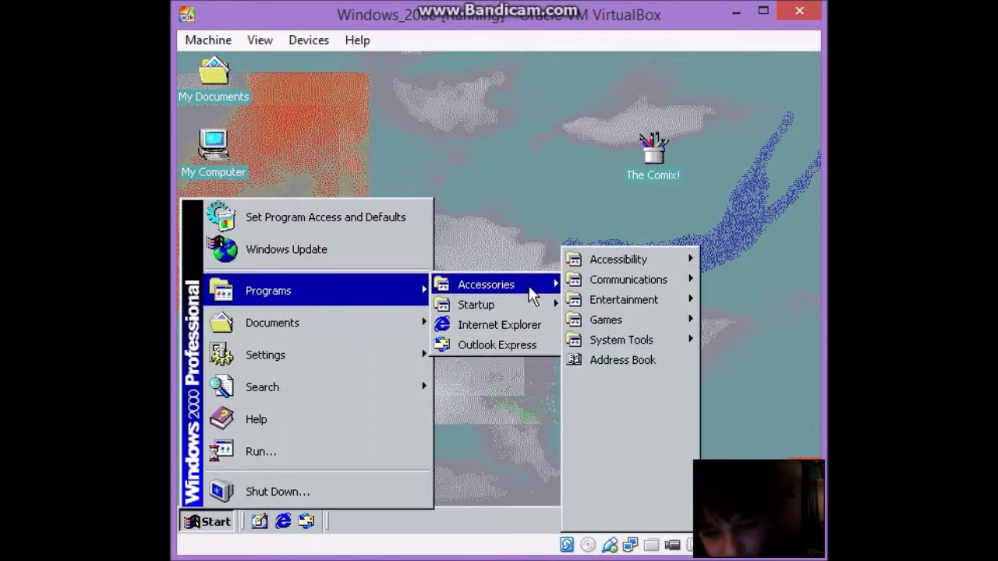
pyautogui.moveTo(624, 346)
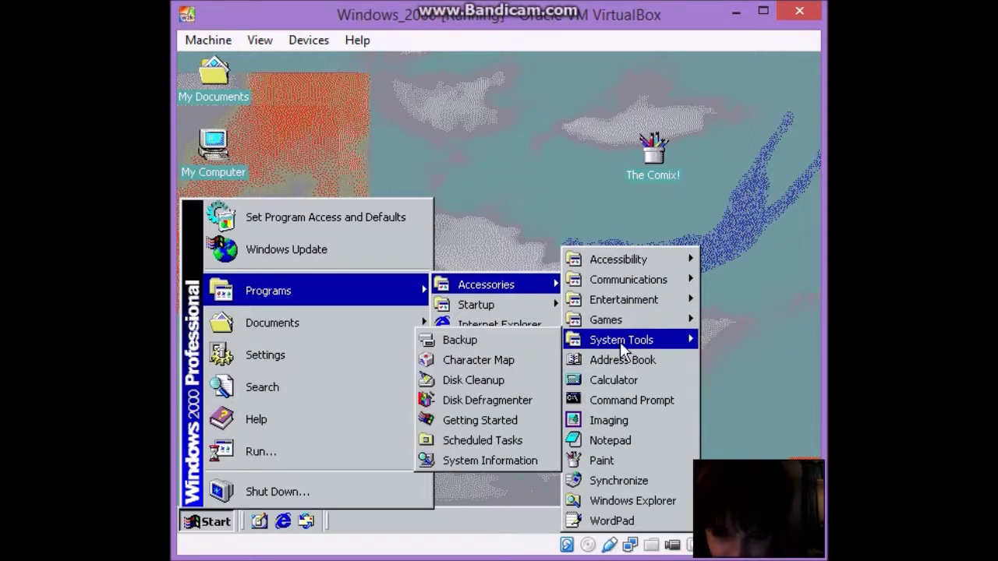
pyautogui.moveTo(621, 326)
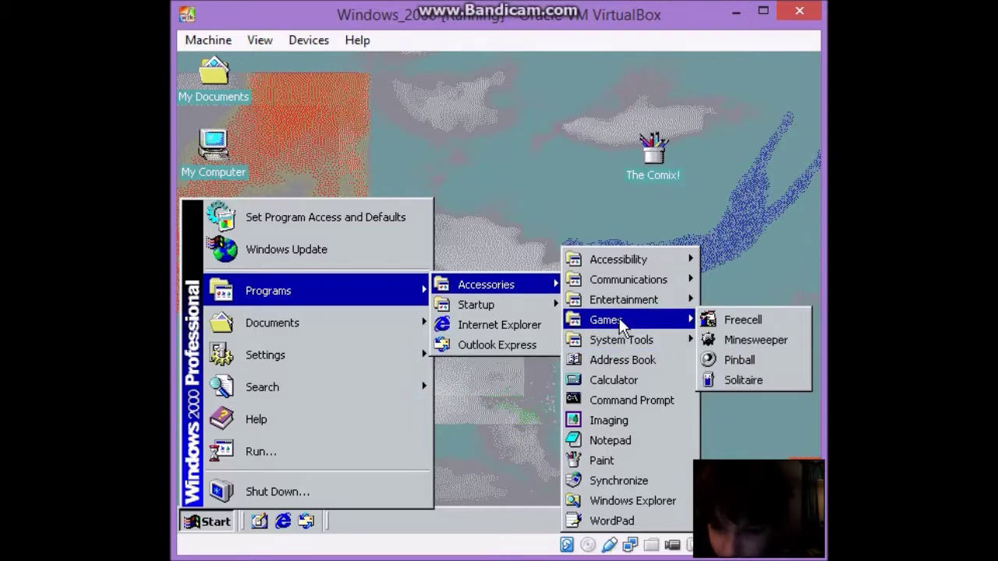
pyautogui.moveTo(621, 302)
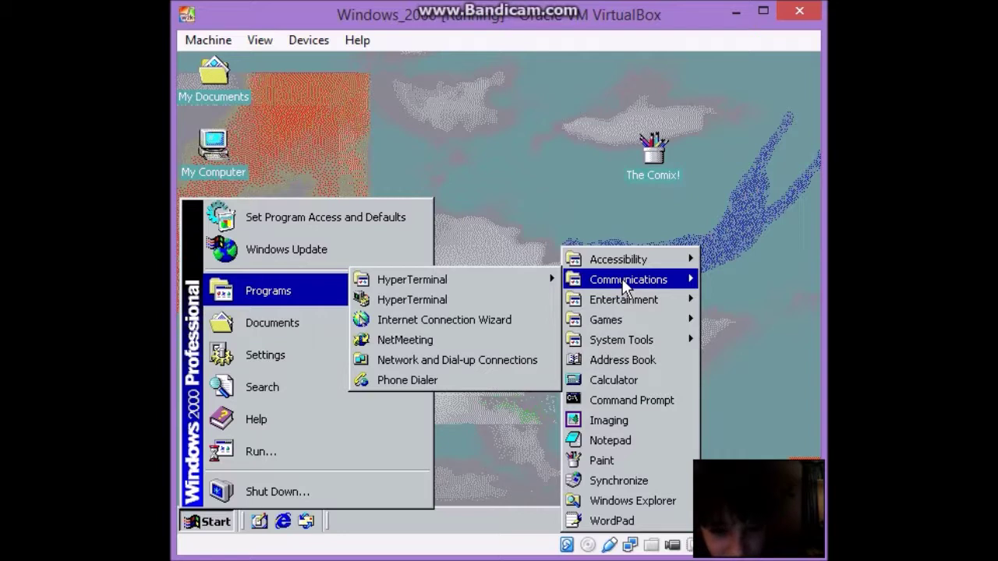
pyautogui.moveTo(620, 270)
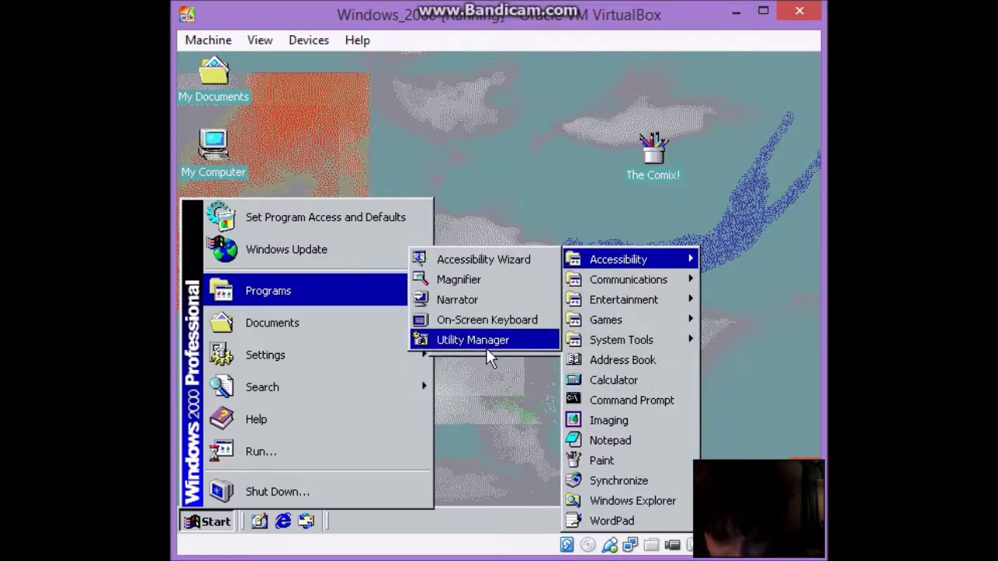
pyautogui.click(528, 173)
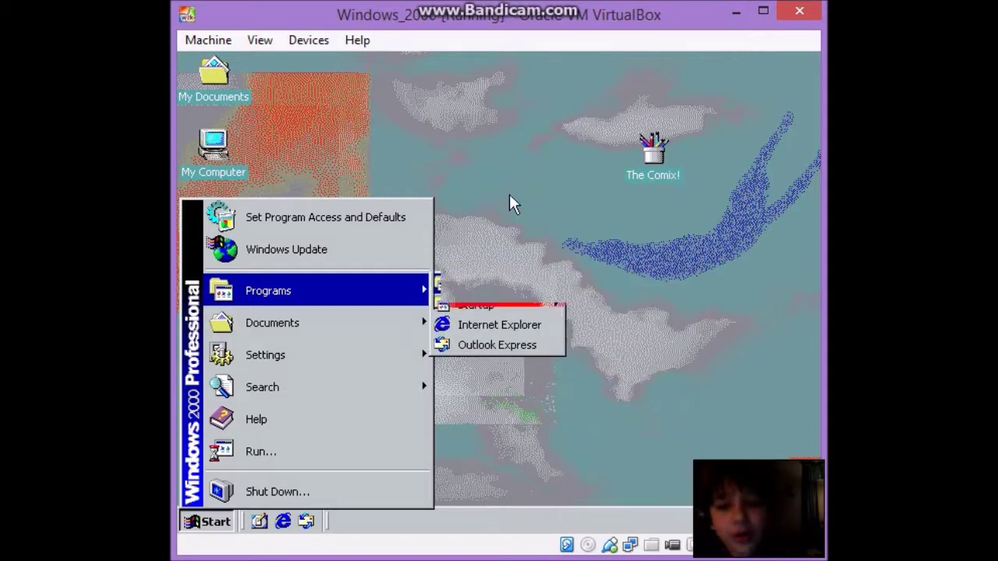
pyautogui.click(220, 520)
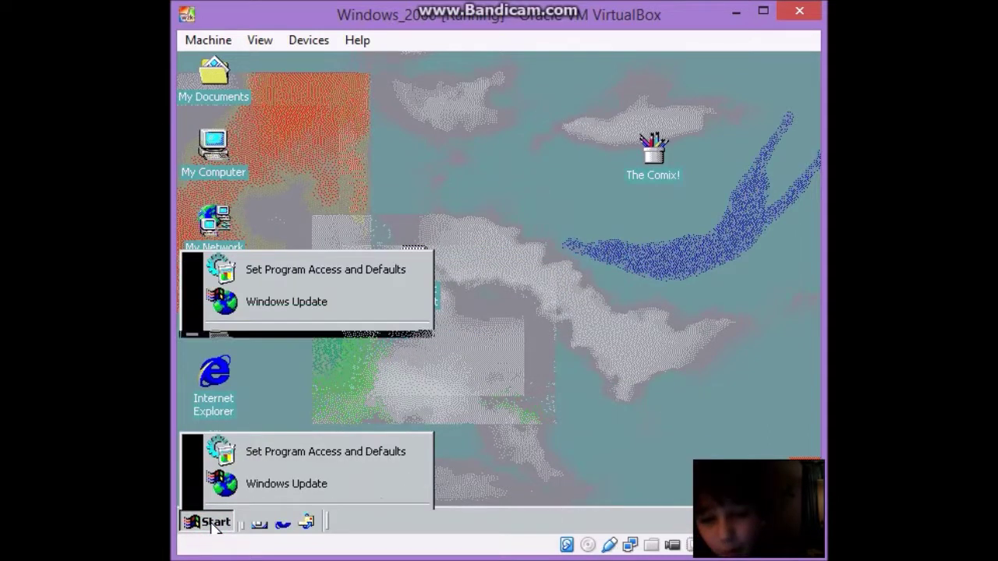
pyautogui.moveTo(259, 393)
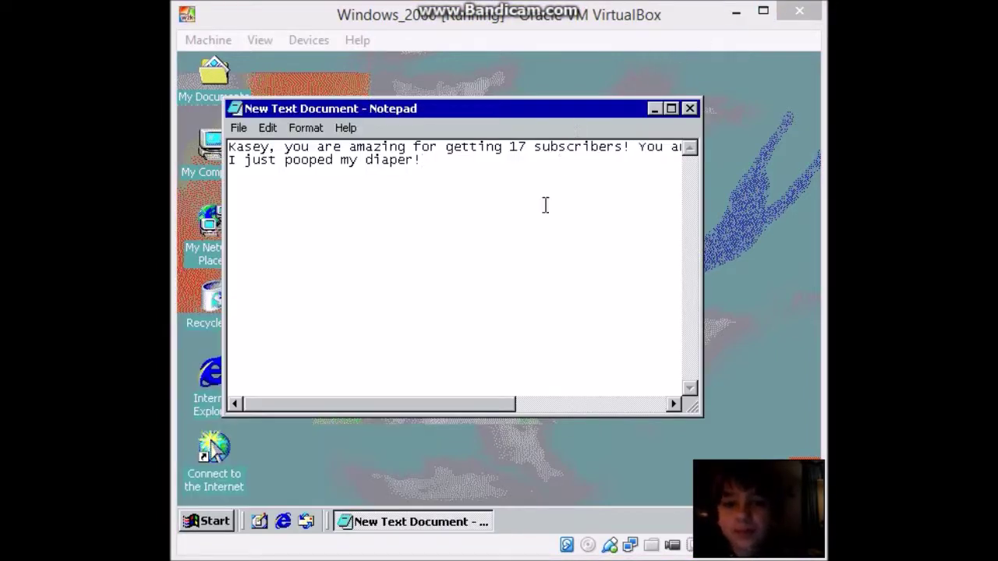
# Check the end of the first line in New Text Document and close the document with its changes saved.
pyautogui.click(528, 237)
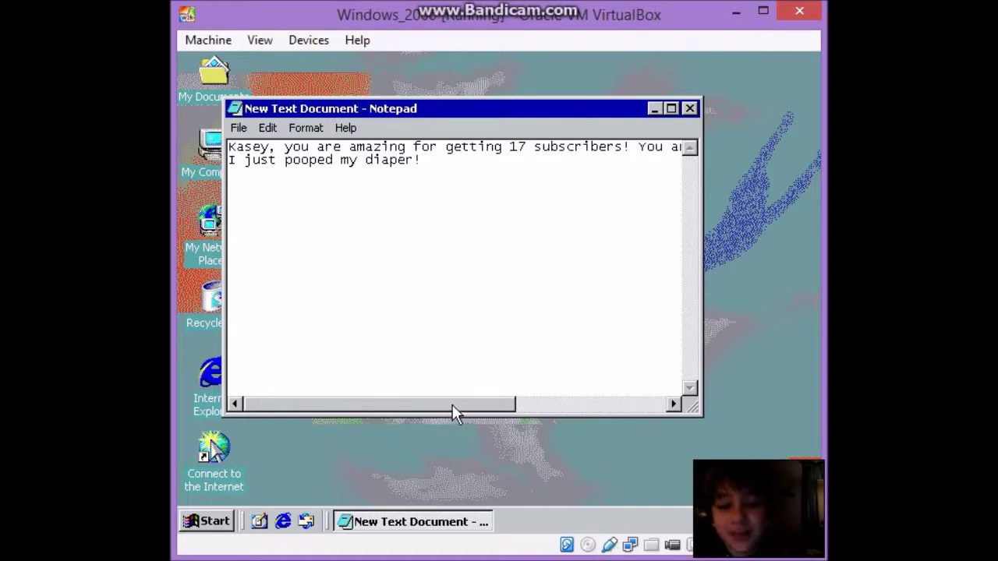
pyautogui.moveTo(453, 403); pyautogui.dragTo(647, 400)
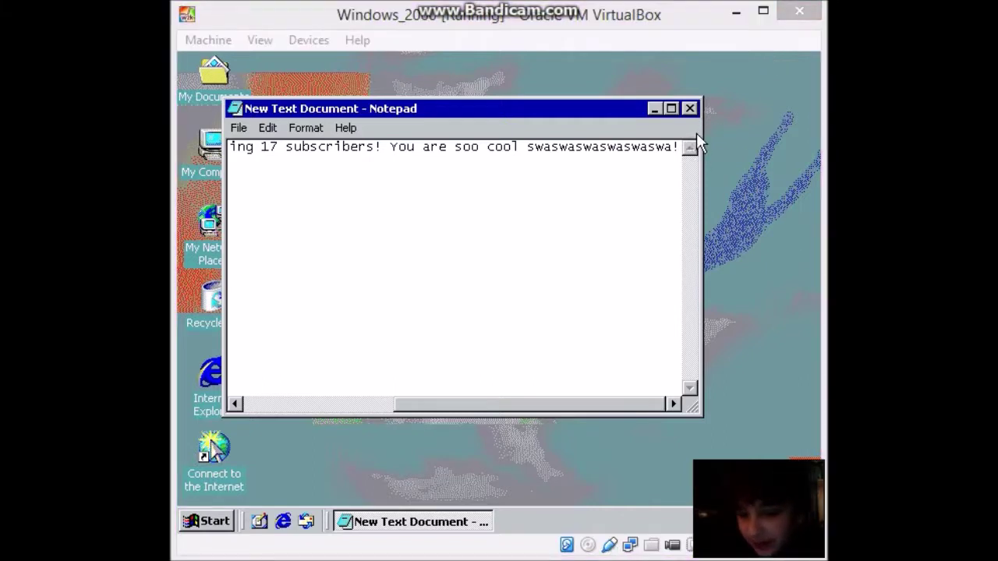
pyautogui.click(690, 111)
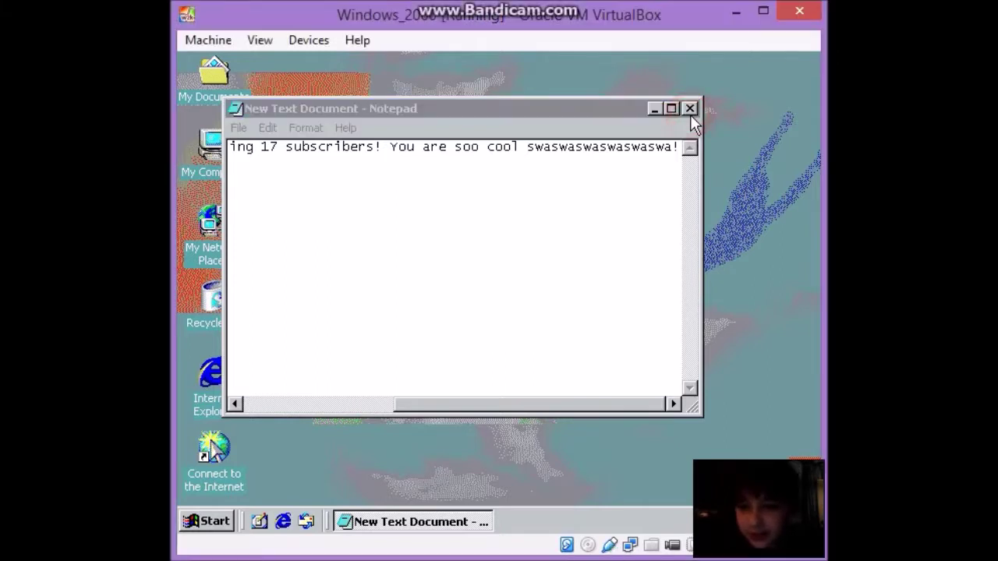
pyautogui.click(451, 348)
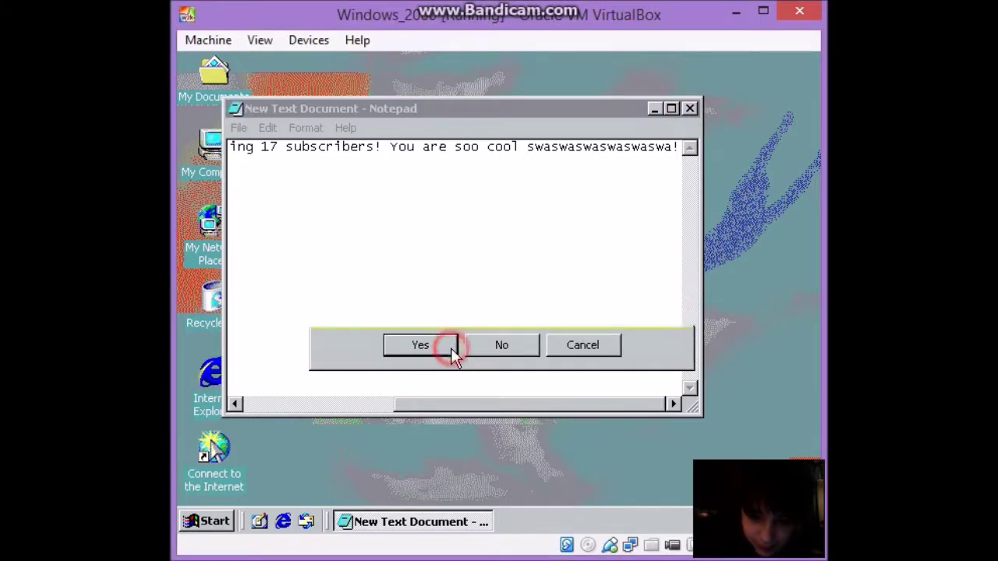
# Start Narrator from the Accessibility programs and dismiss its introductory message.
pyautogui.click(209, 523)
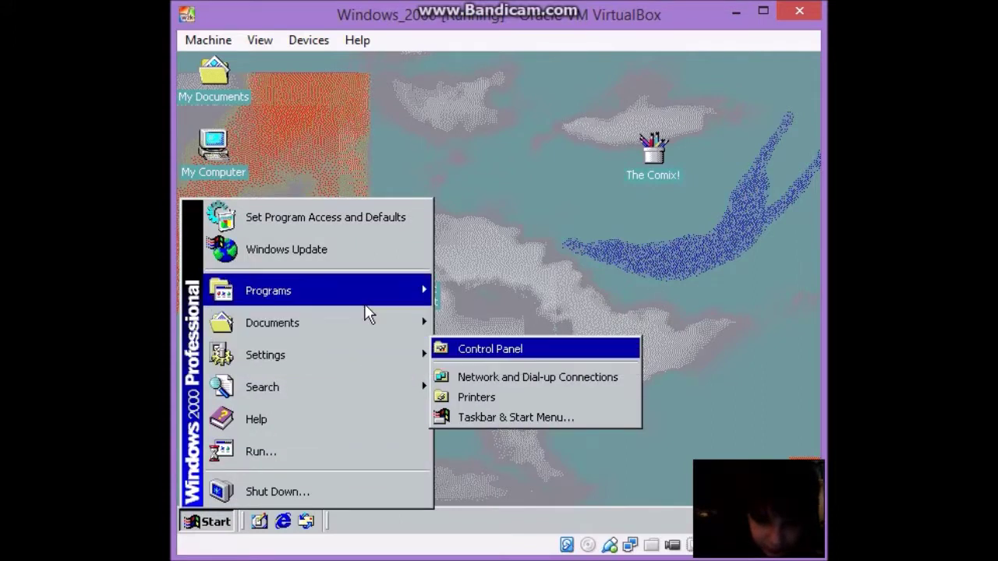
pyautogui.moveTo(372, 304)
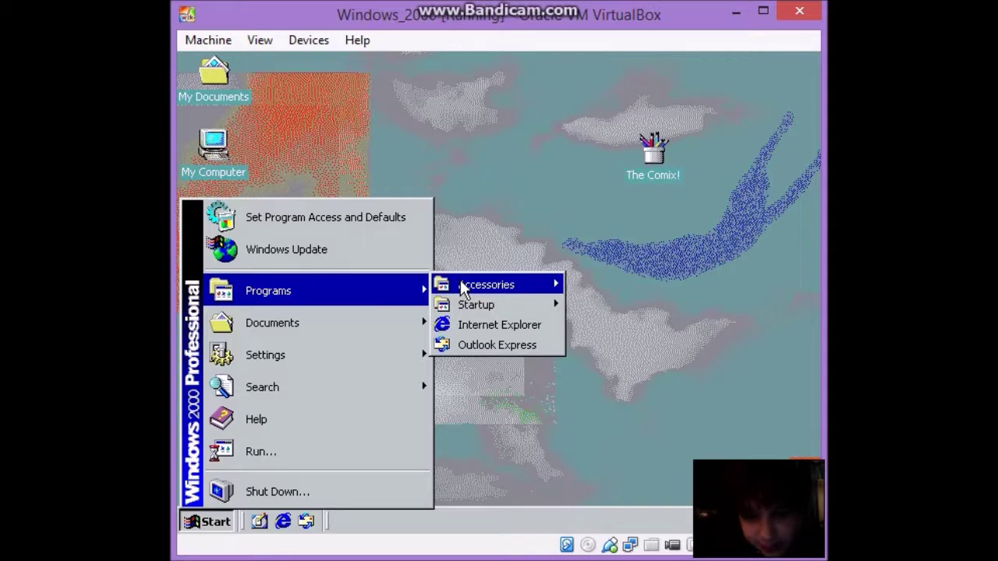
pyautogui.moveTo(461, 286)
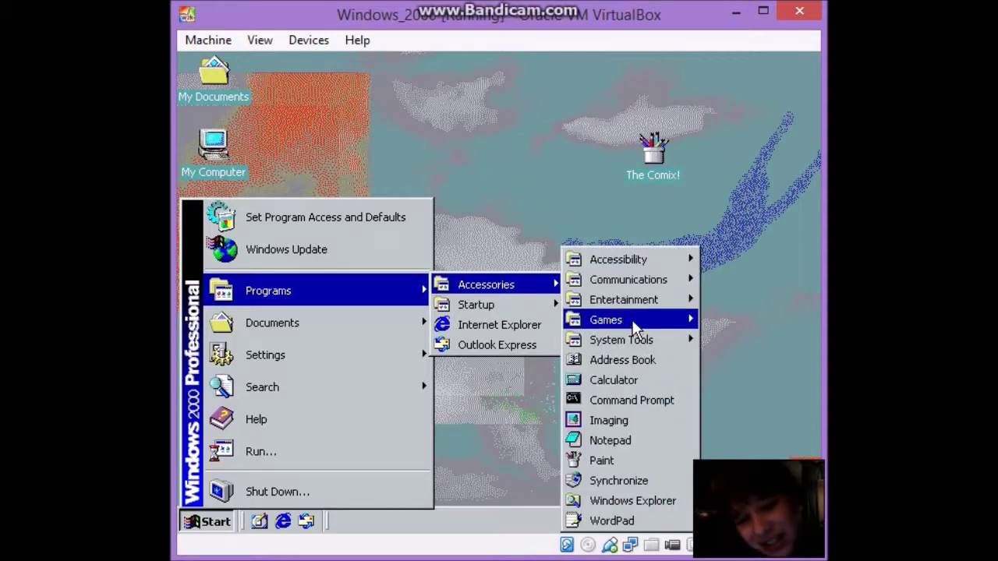
pyautogui.moveTo(638, 304)
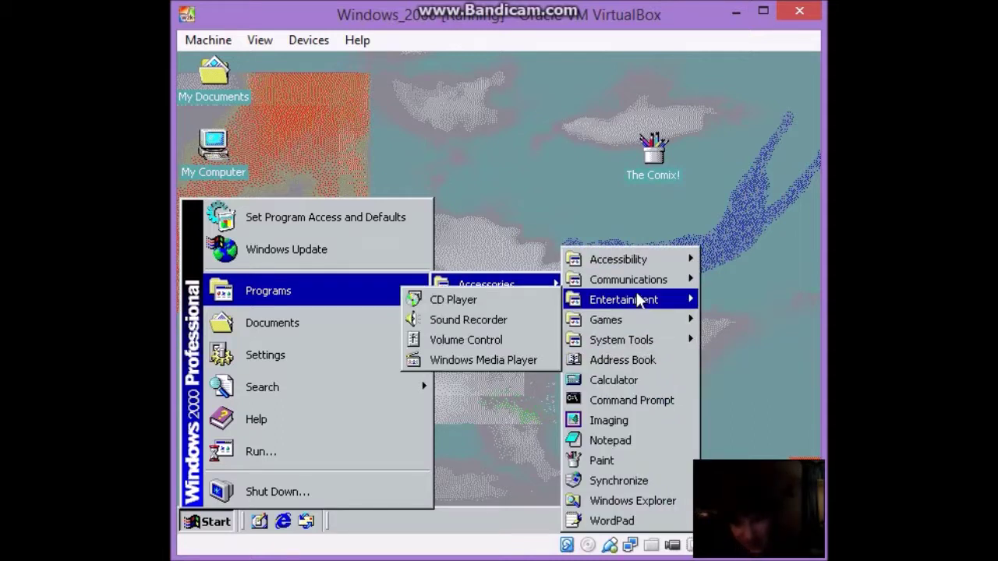
pyautogui.moveTo(641, 258)
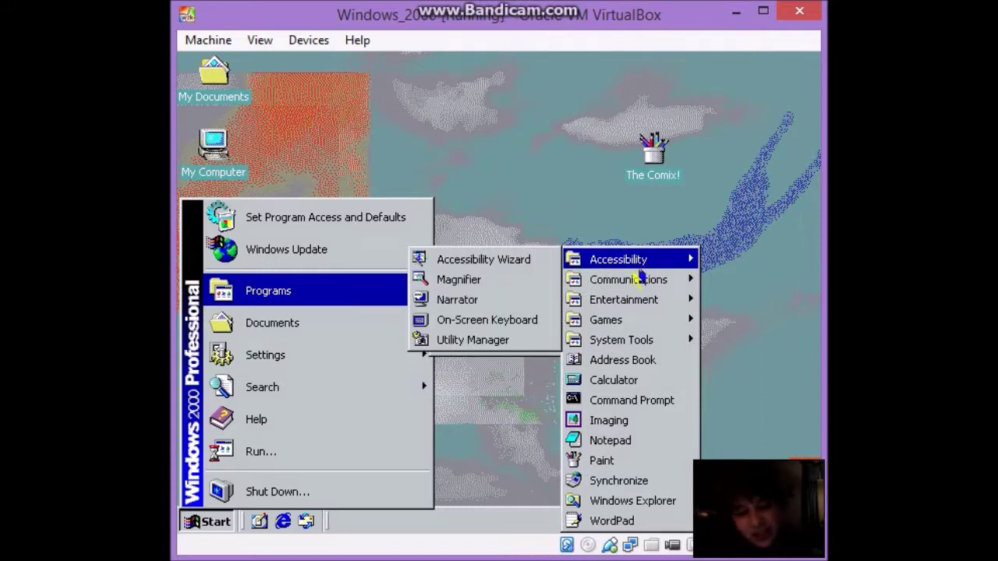
pyautogui.click(535, 300)
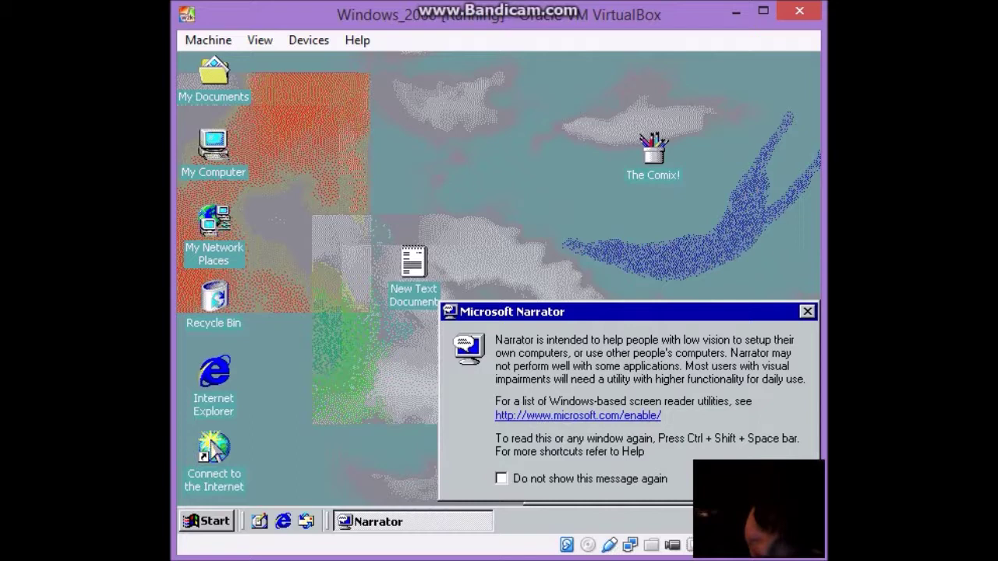
pyautogui.click(748, 477)
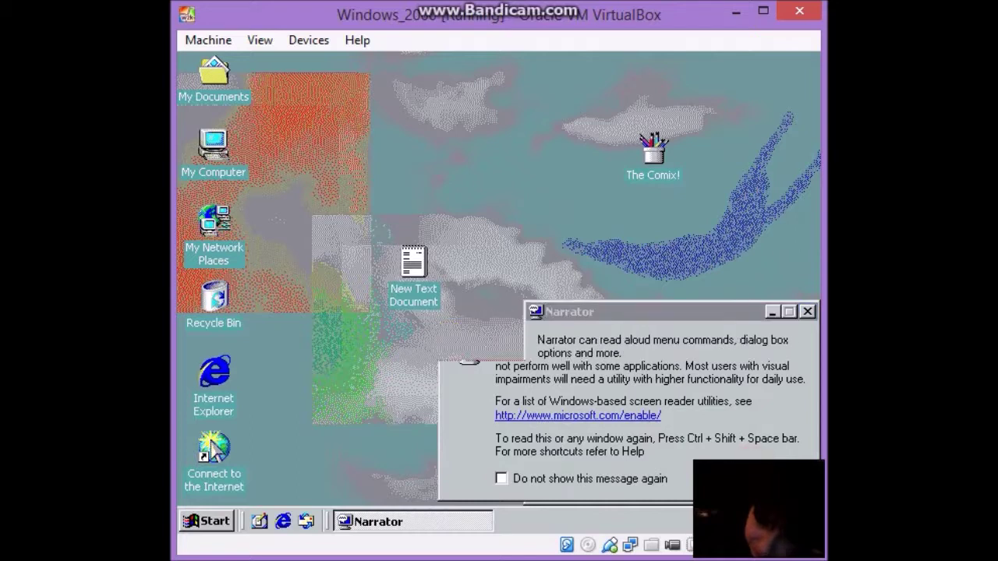
# Open New Text Document and replace the first three letters "a" with "o" in the last word of the first line.
pyautogui.doubleClick(420, 267)
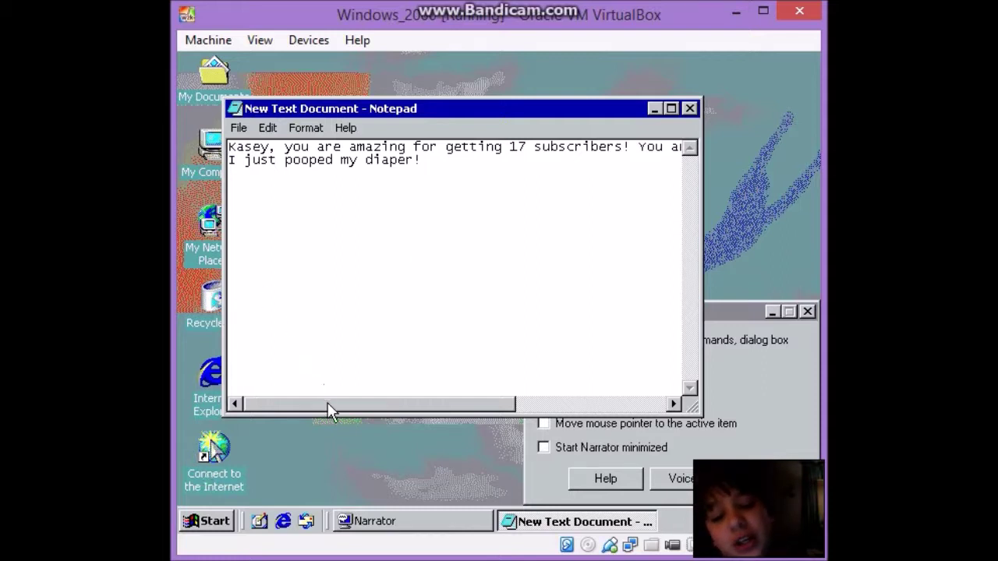
pyautogui.moveTo(329, 406); pyautogui.dragTo(567, 407)
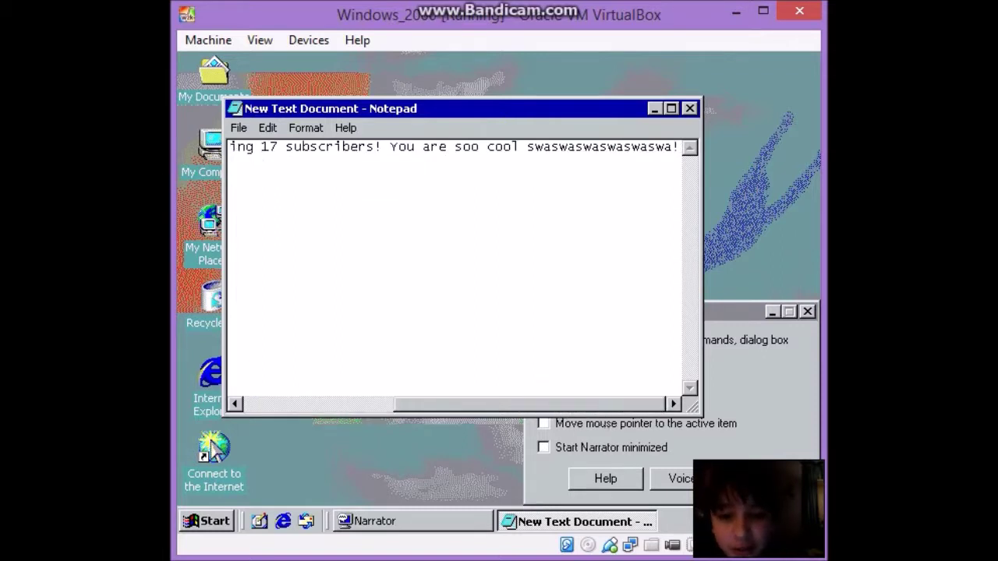
pyautogui.click(550, 155)
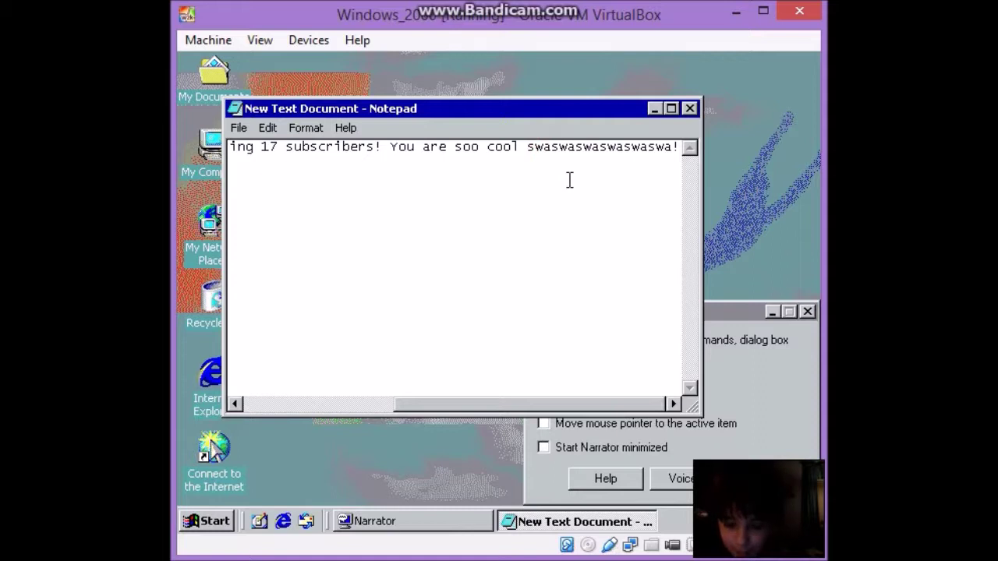
pyautogui.press('BackSpace')
pyautogui.write('o')
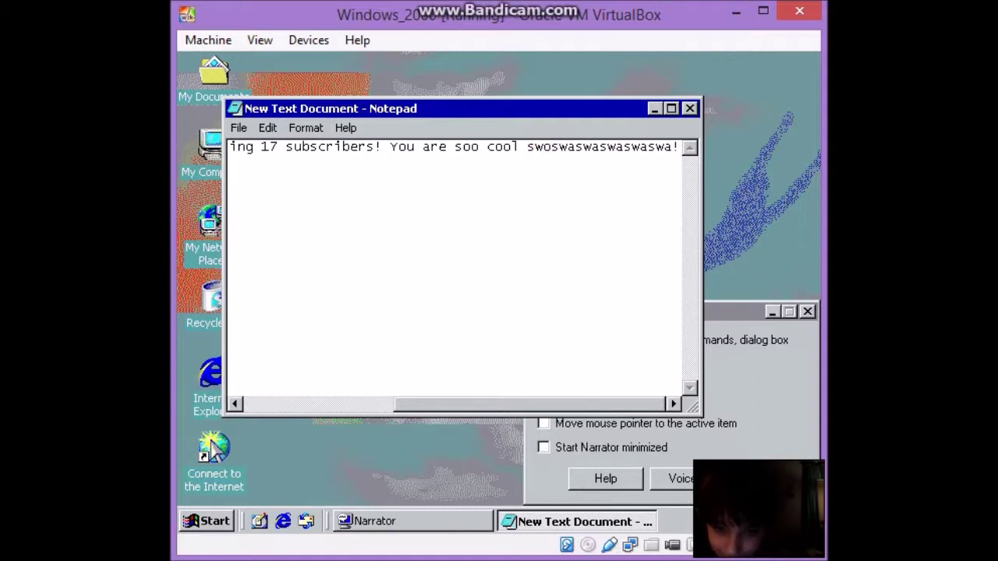
pyautogui.press('Delete')
pyautogui.write('oswo')
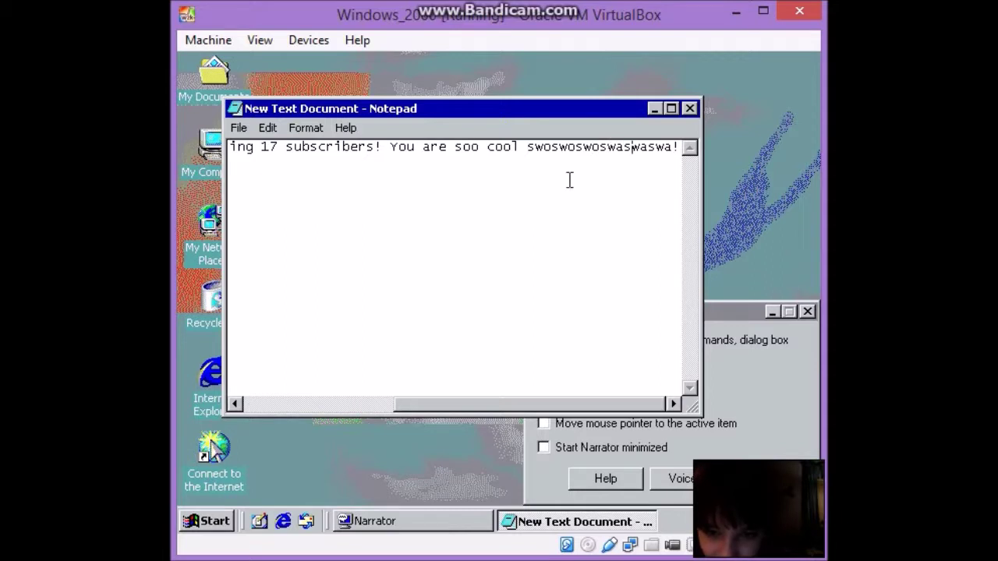
# Change the first line's last word to "swoswoswoswoswaowa!" and close the document with its changes saved.
pyautogui.press('BackSpace')
pyautogui.write('o')
pyautogui.press('Right')
pyautogui.press('Right')
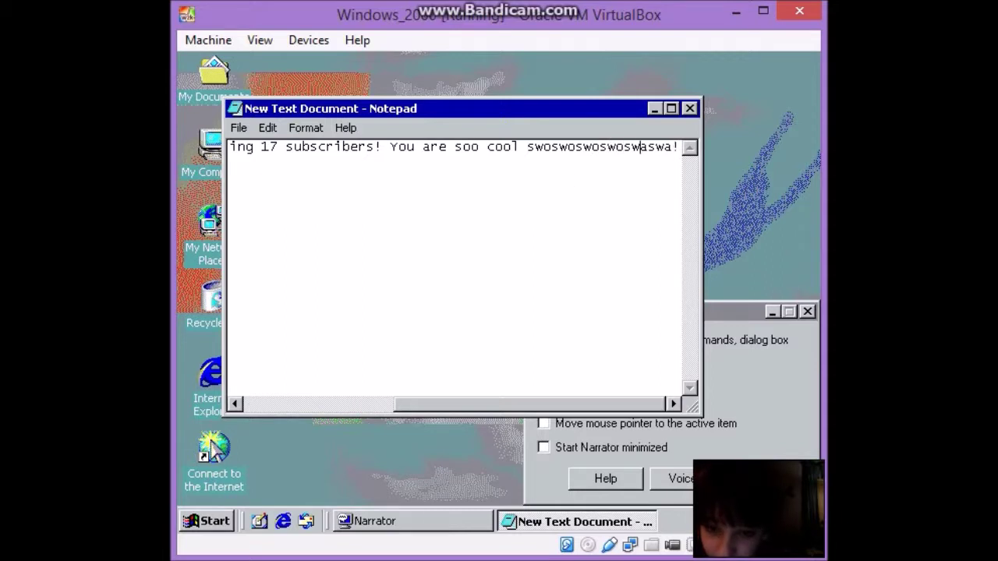
pyautogui.press('Delete')
pyautogui.write('o')
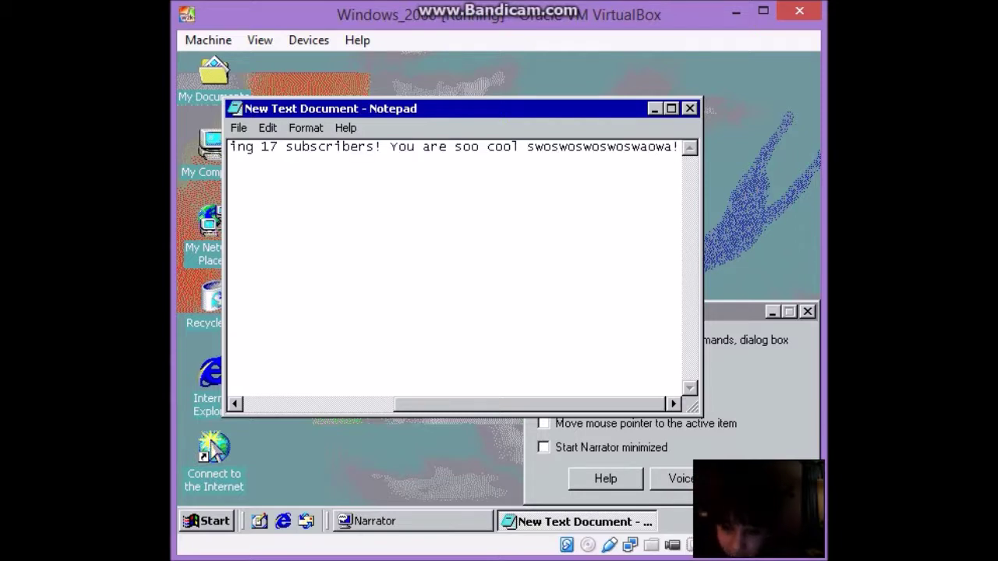
pyautogui.click(689, 109)
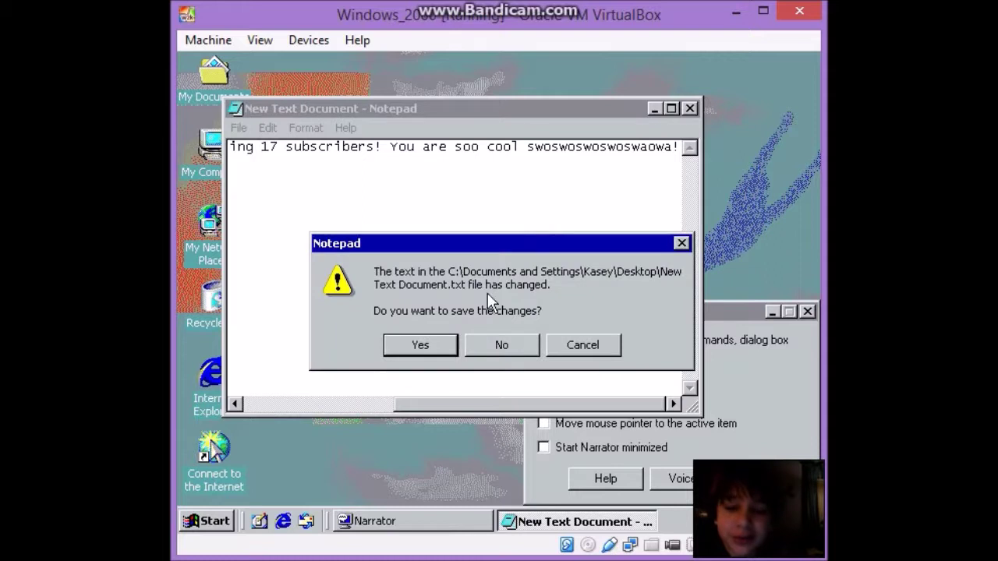
pyautogui.click(441, 343)
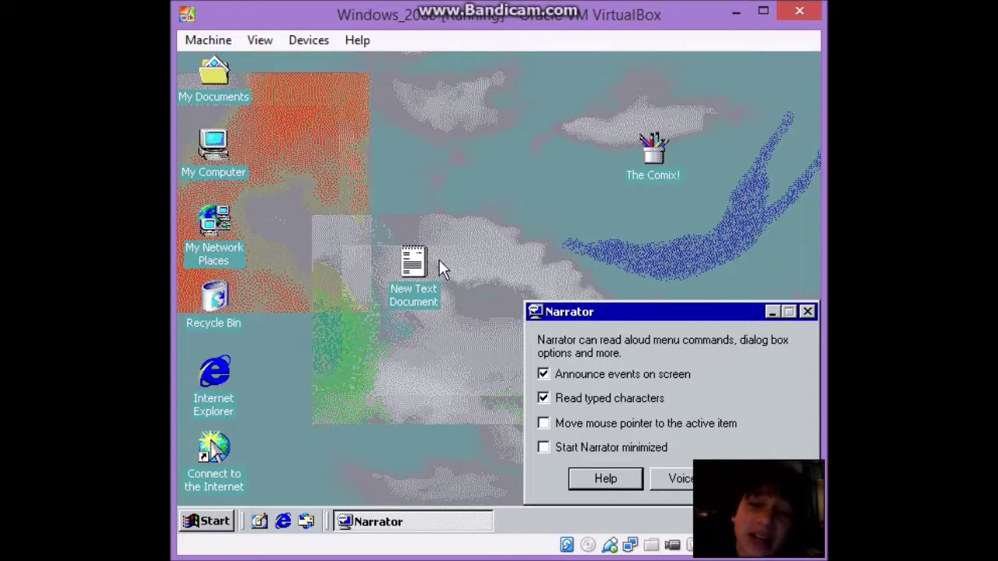
# Reopen New Text Document twice for Narrator to read its text, closing the document after each reading.
pyautogui.doubleClick(421, 263)
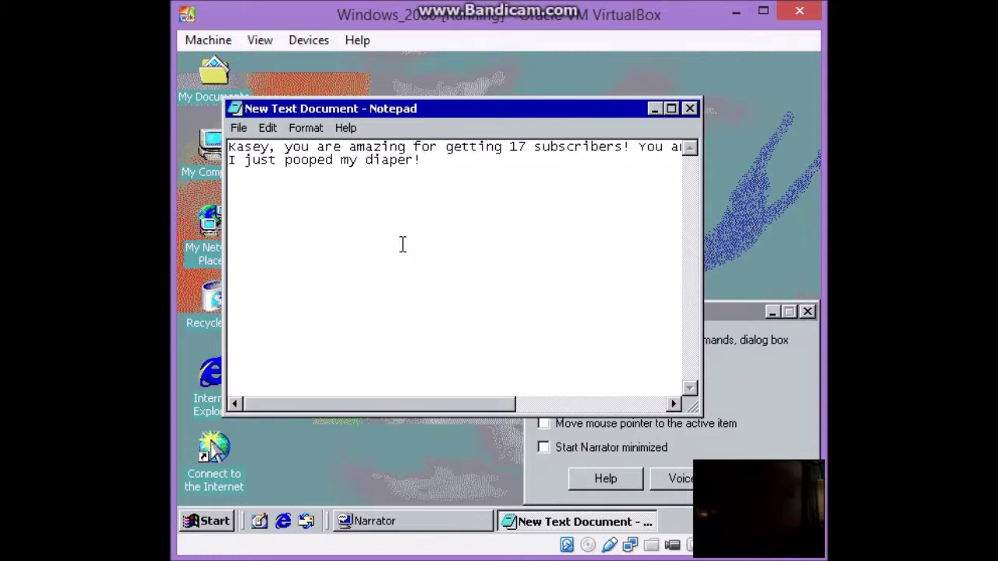
pyautogui.click(403, 244)
pyautogui.click(441, 176)
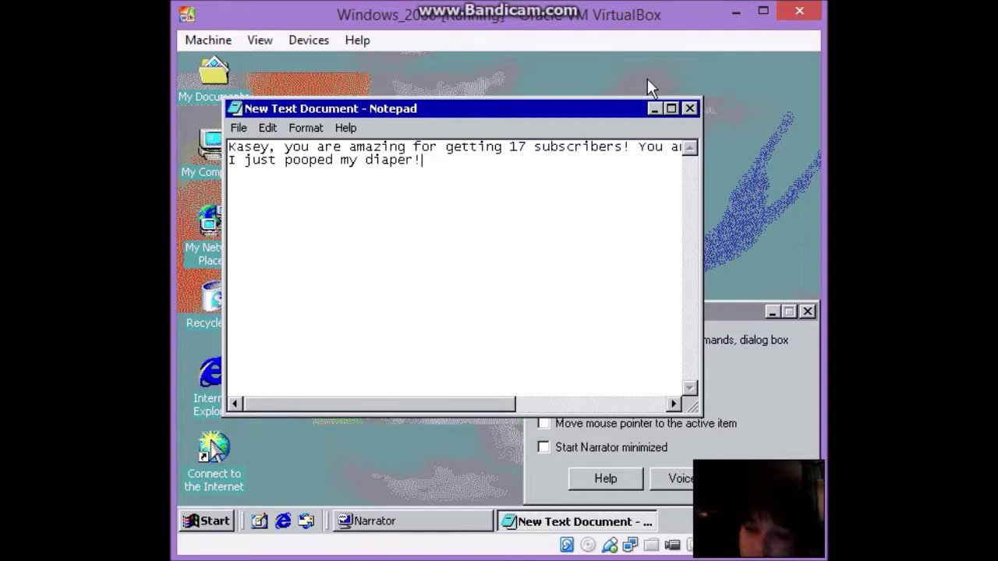
pyautogui.click(689, 109)
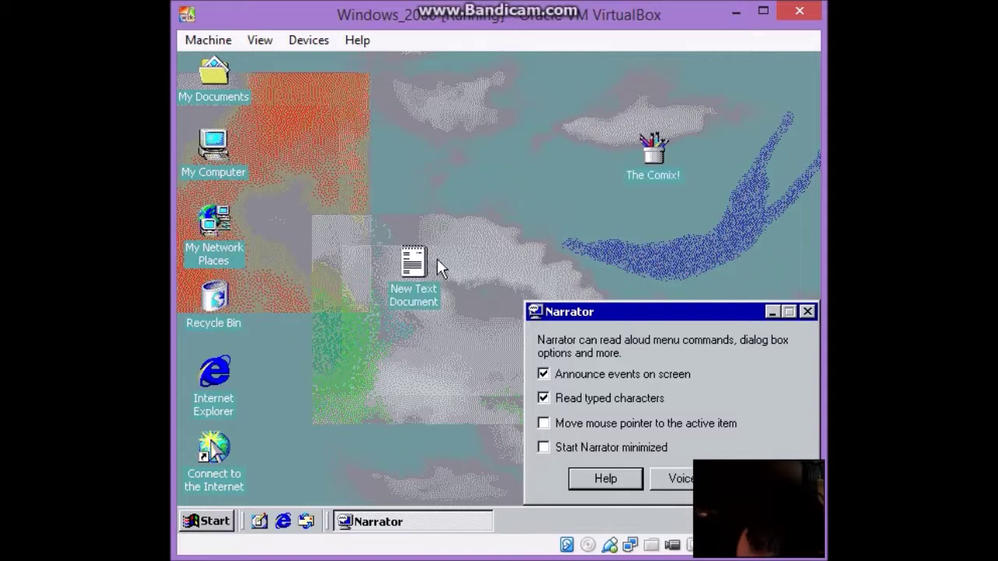
pyautogui.doubleClick(411, 264)
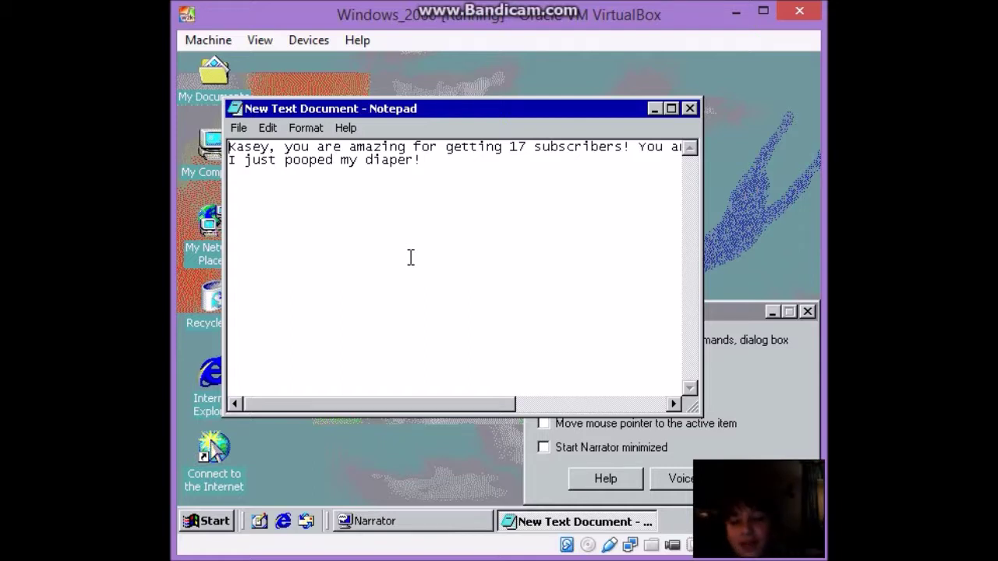
pyautogui.click(689, 108)
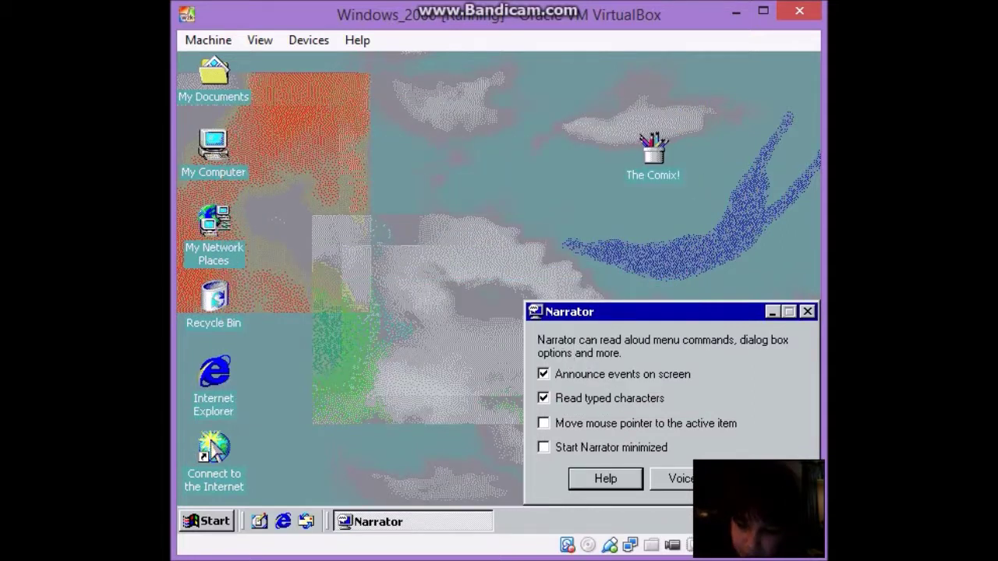
# Exit Narrator and confirm that it should close.
pyautogui.click(760, 479)
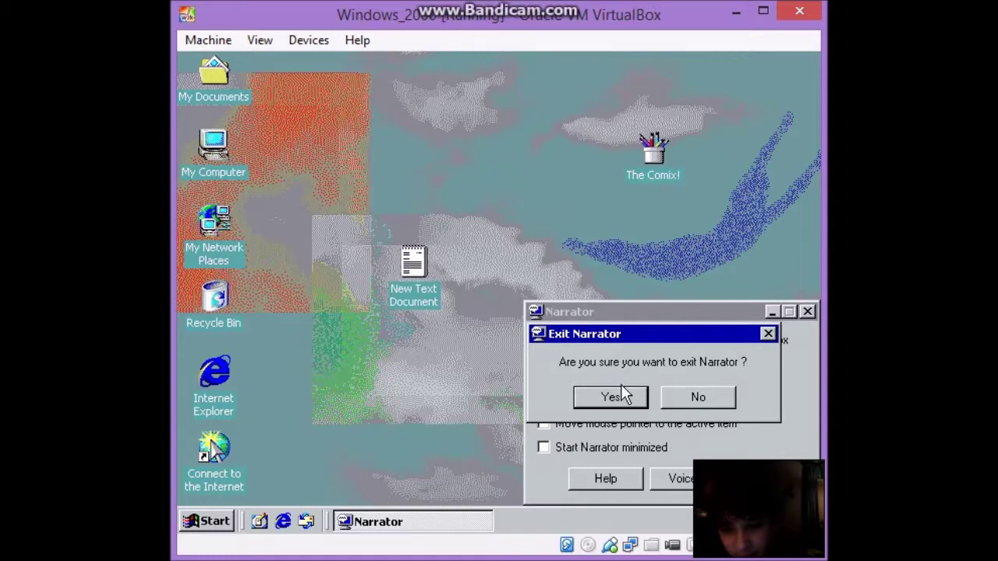
pyautogui.click(611, 397)
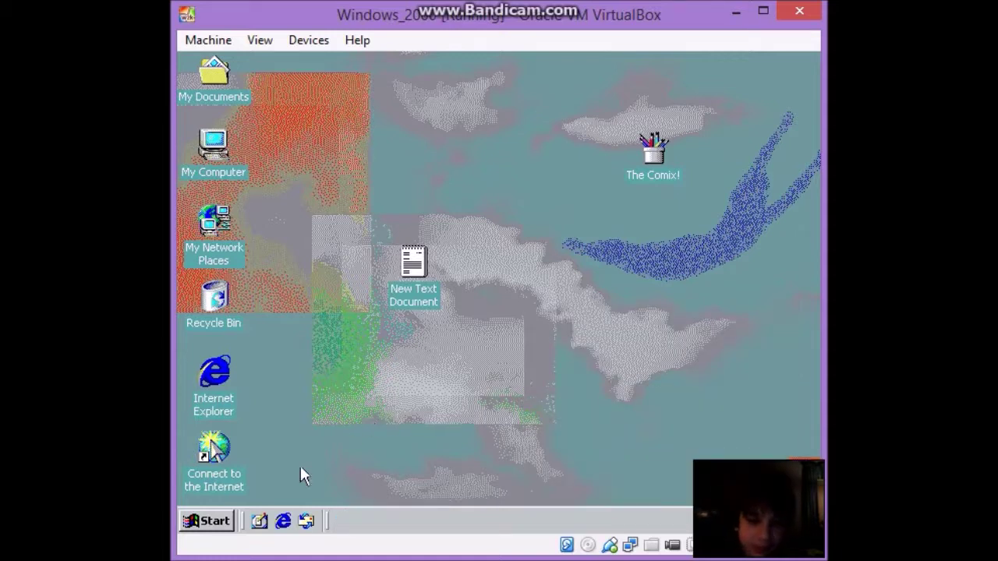
# Start Solitaire from the Games group of the Accessories programs.
pyautogui.click(216, 521)
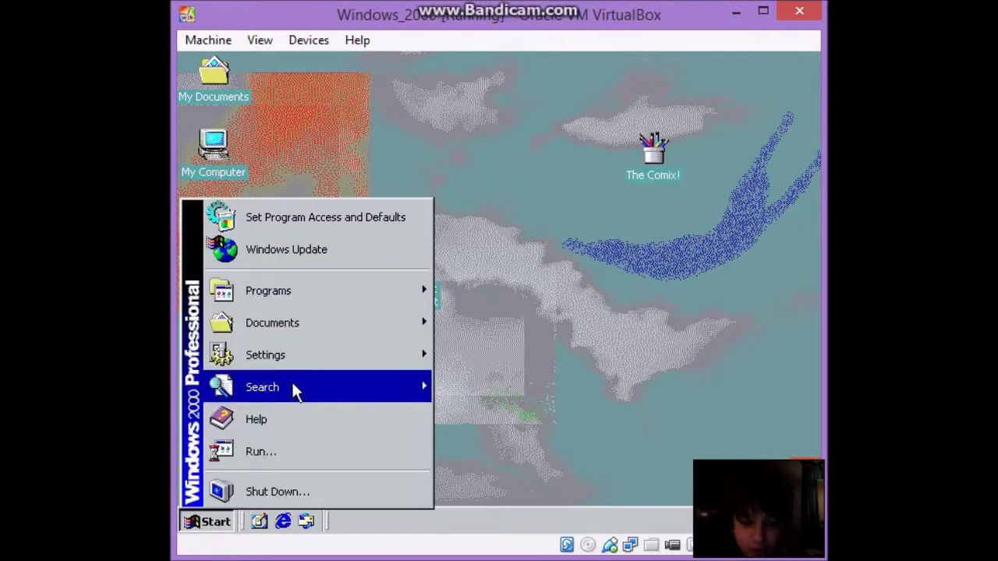
pyautogui.moveTo(415, 357)
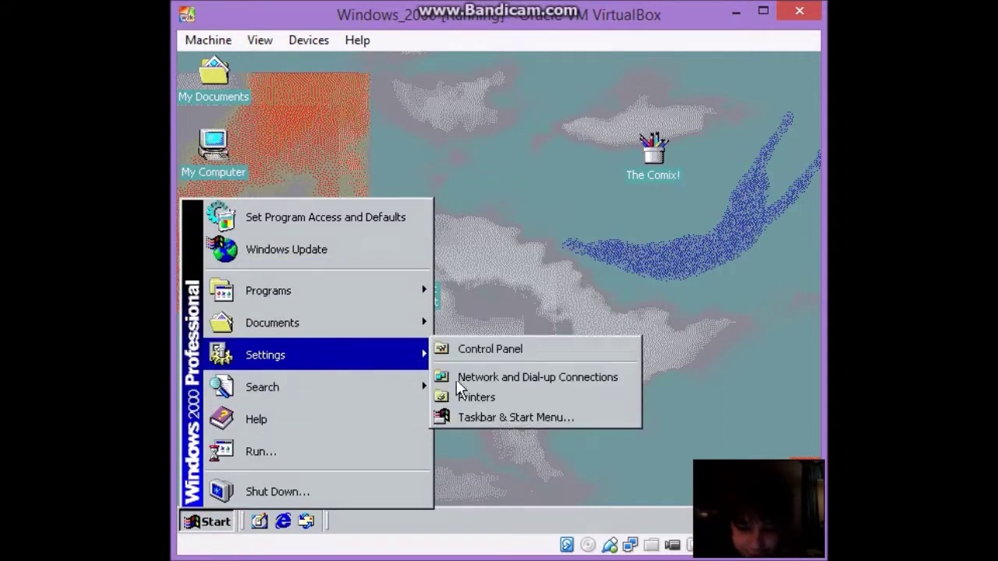
pyautogui.moveTo(407, 302)
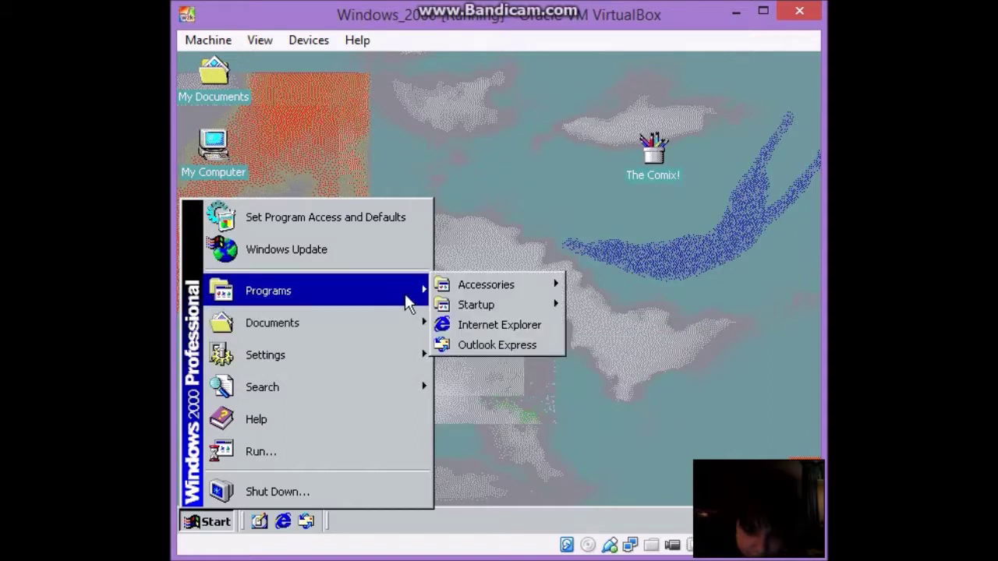
pyautogui.moveTo(486, 285)
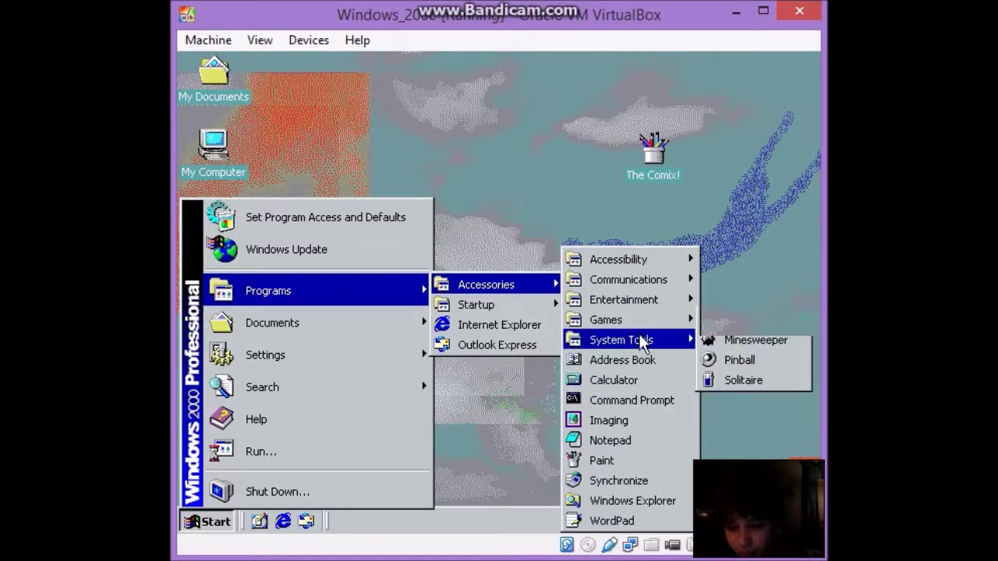
pyautogui.moveTo(644, 344)
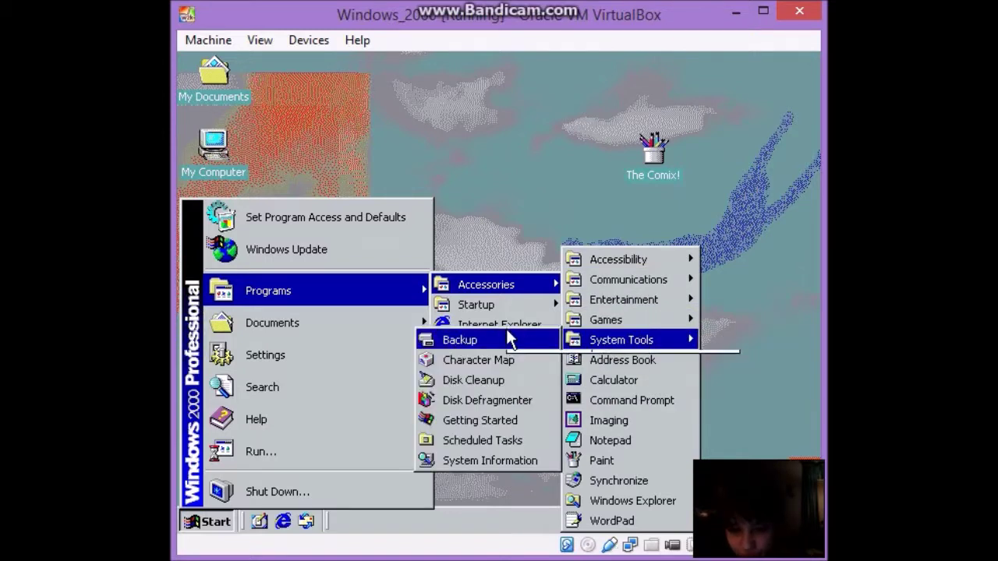
pyautogui.moveTo(622, 324)
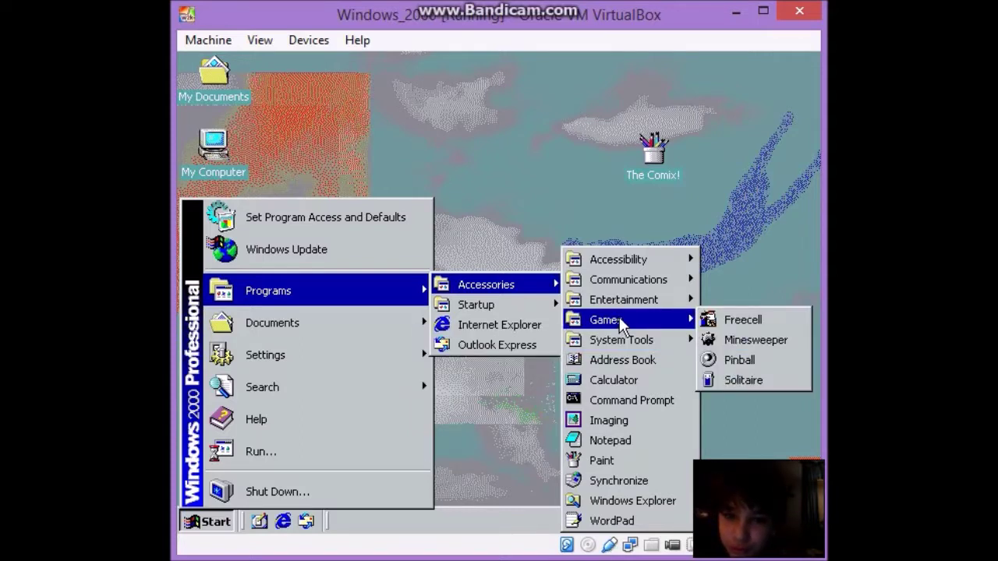
pyautogui.moveTo(644, 294)
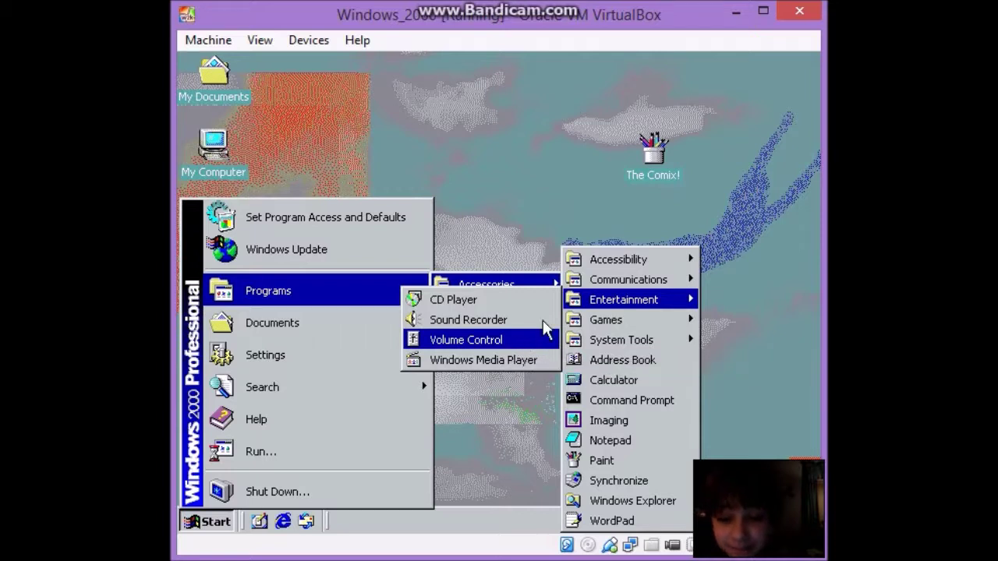
pyautogui.moveTo(584, 287)
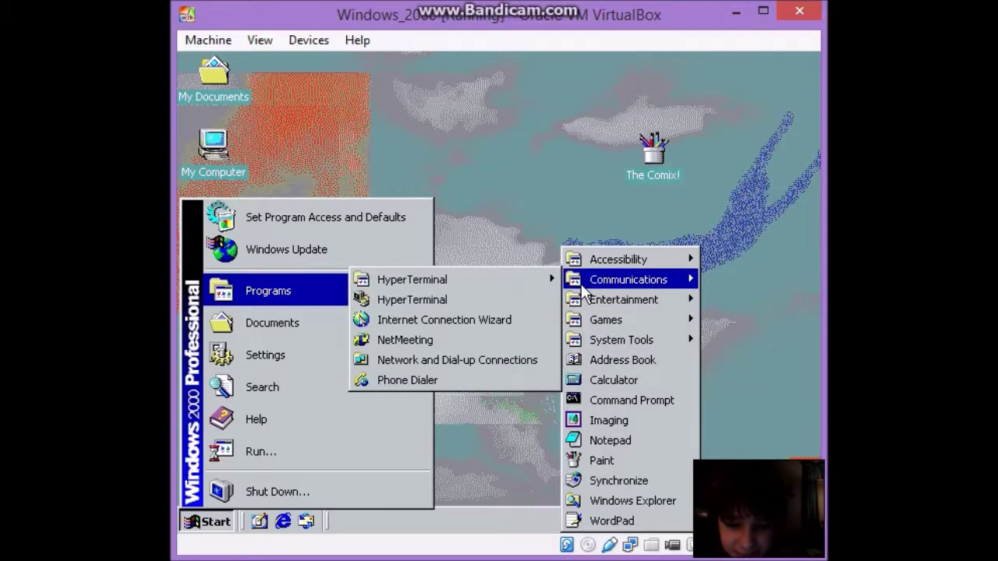
pyautogui.moveTo(584, 266)
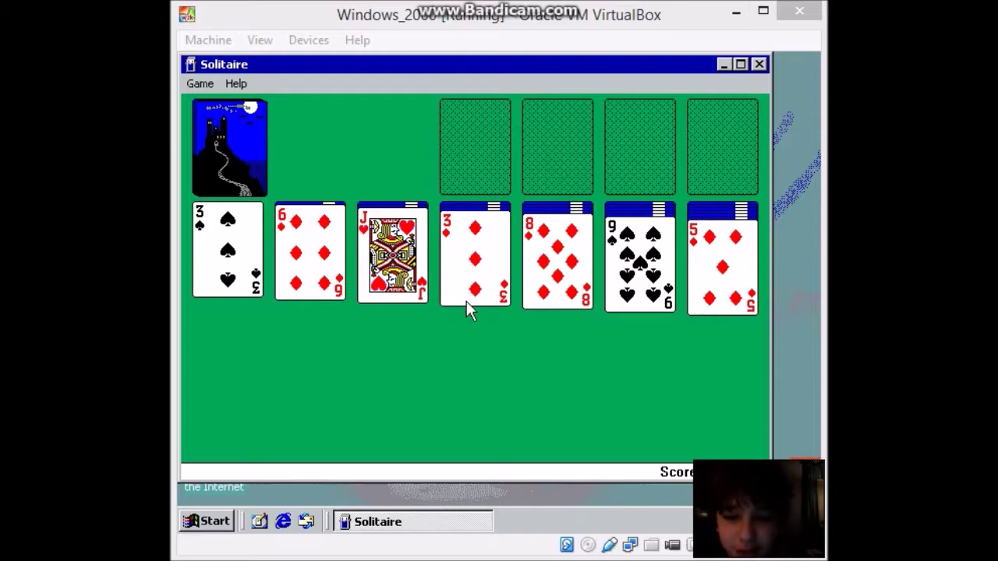
# Move the eight of diamonds onto the nine of spades and turn over the face-down card beneath it.
pyautogui.click(200, 86)
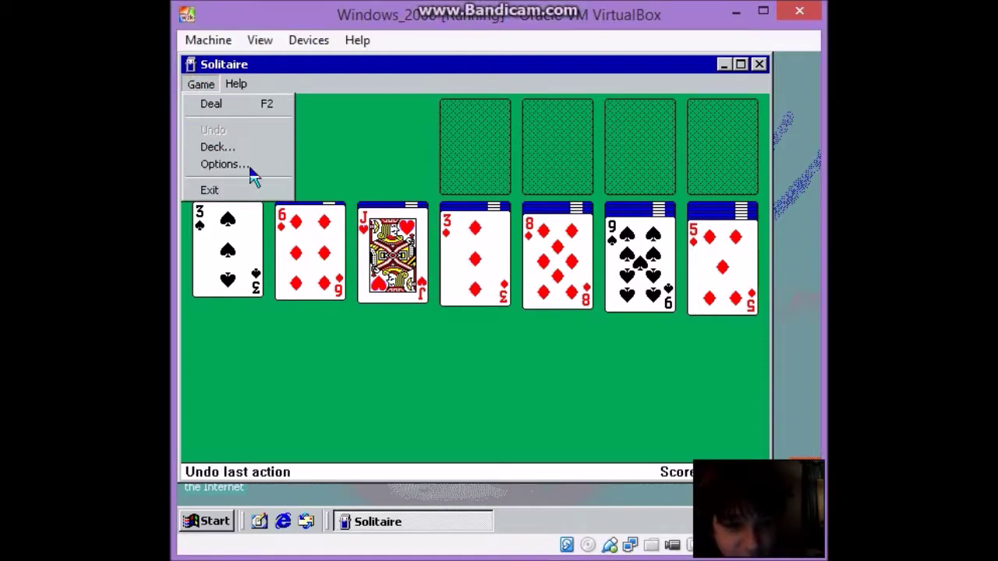
pyautogui.click(338, 386)
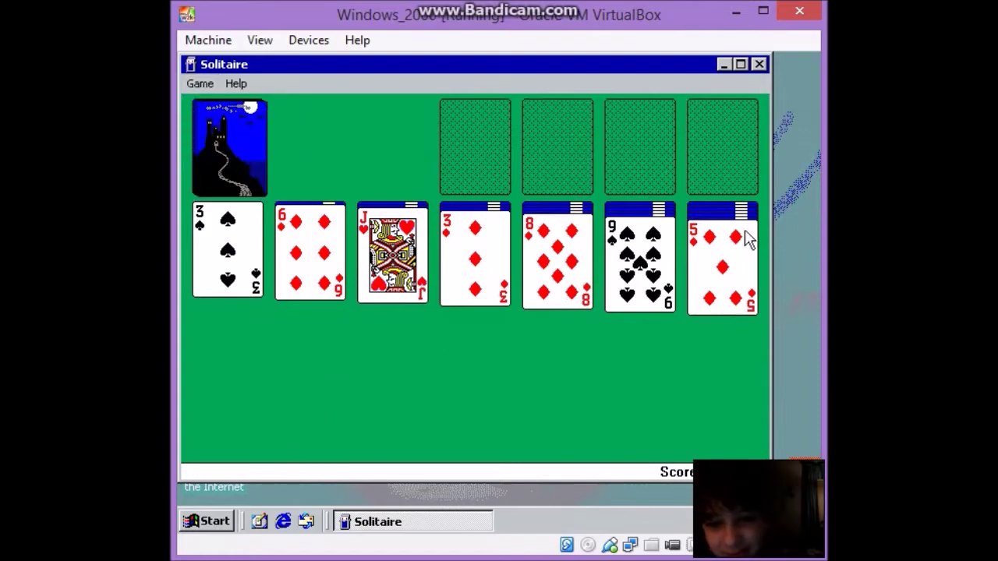
pyautogui.moveTo(725, 261)
pyautogui.mouseDown()
pyautogui.moveTo(702, 324)
pyautogui.moveTo(733, 249)
pyautogui.mouseUp()
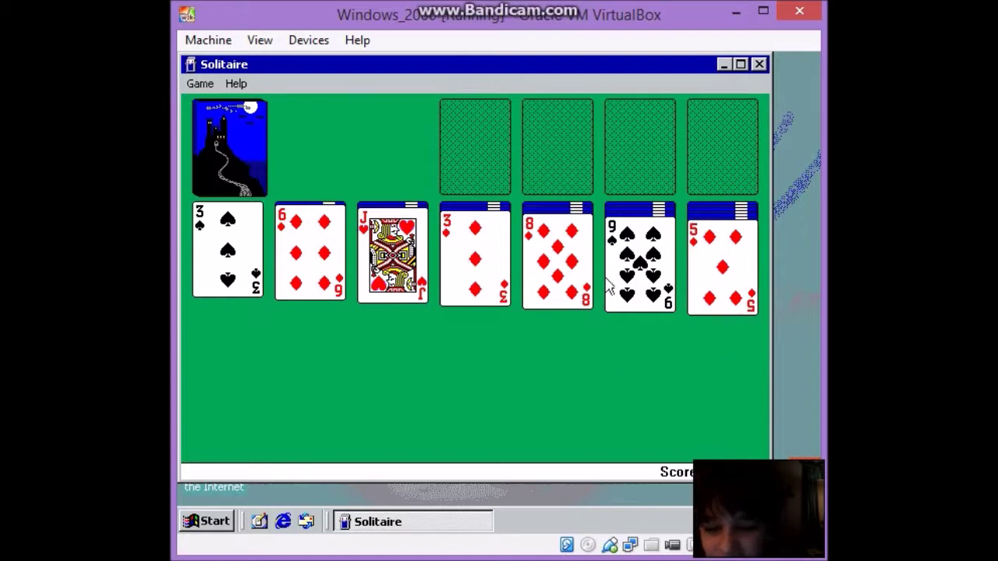
pyautogui.moveTo(564, 268); pyautogui.dragTo(635, 285)
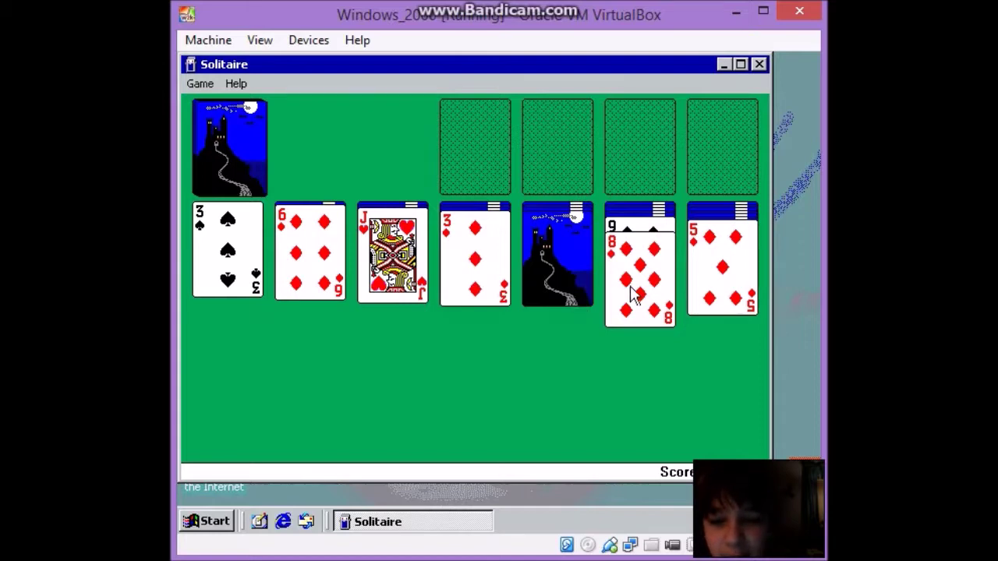
pyautogui.click(527, 253)
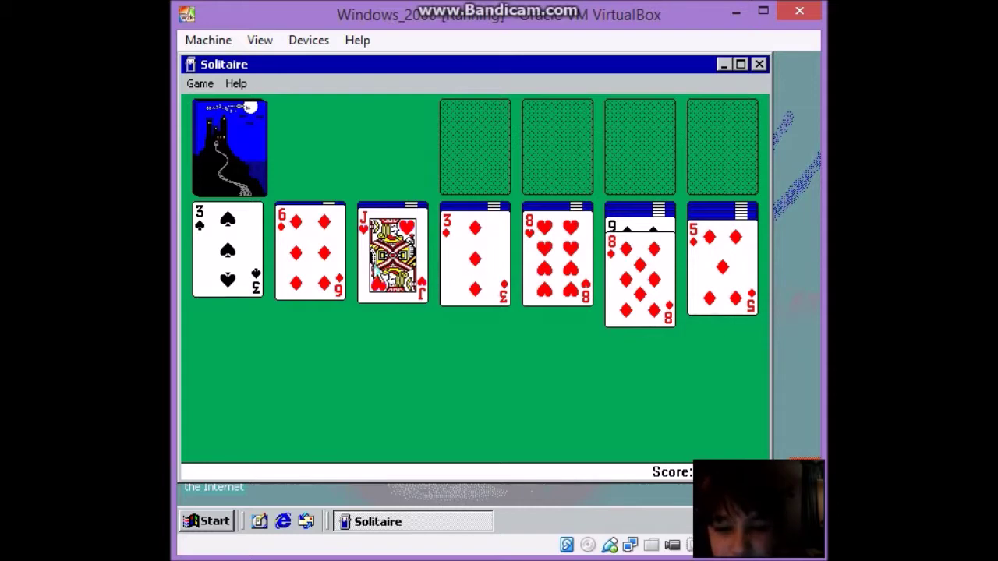
pyautogui.moveTo(720, 262)
pyautogui.mouseDown()
pyautogui.moveTo(683, 317)
pyautogui.moveTo(710, 294)
pyautogui.moveTo(725, 258)
pyautogui.mouseUp()
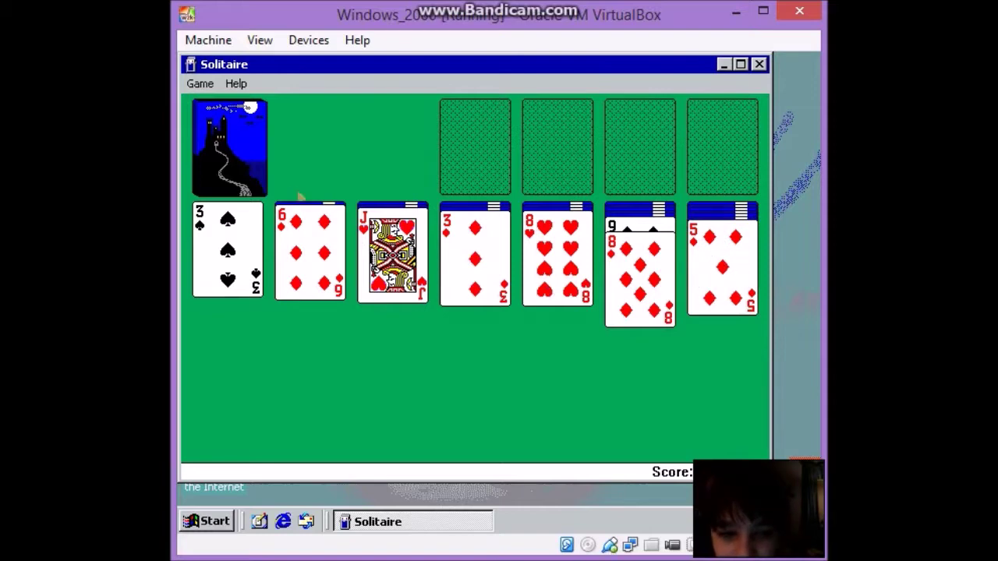
# Deal three cards from the Solitaire deck and close the game.
pyautogui.click(242, 153)
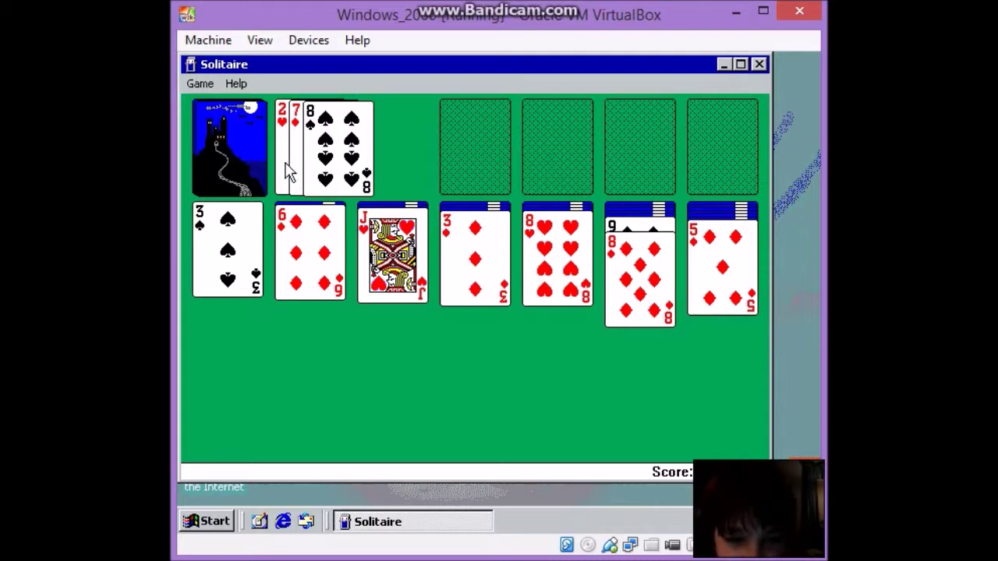
pyautogui.moveTo(367, 145); pyautogui.dragTo(417, 139)
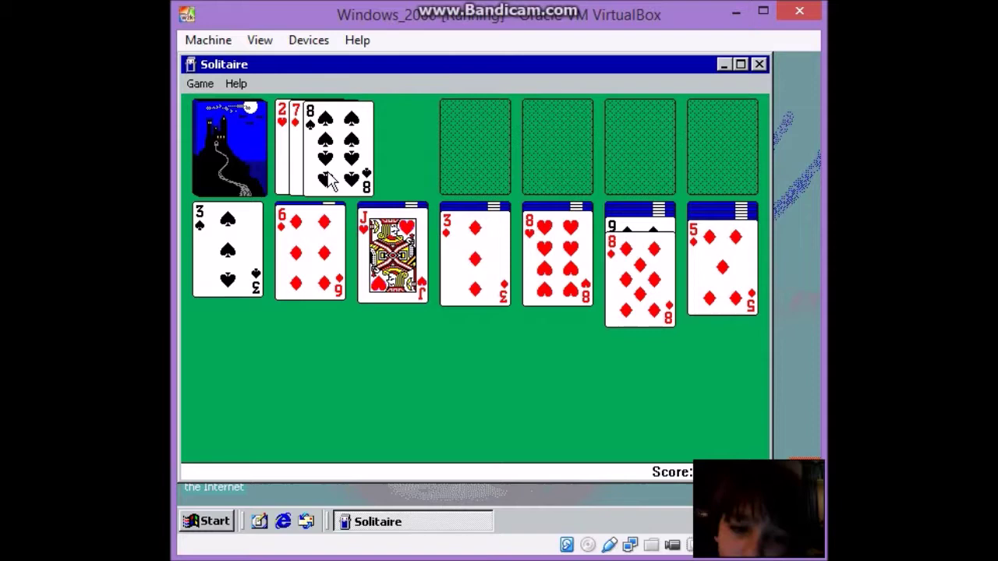
pyautogui.moveTo(367, 186); pyautogui.dragTo(429, 337)
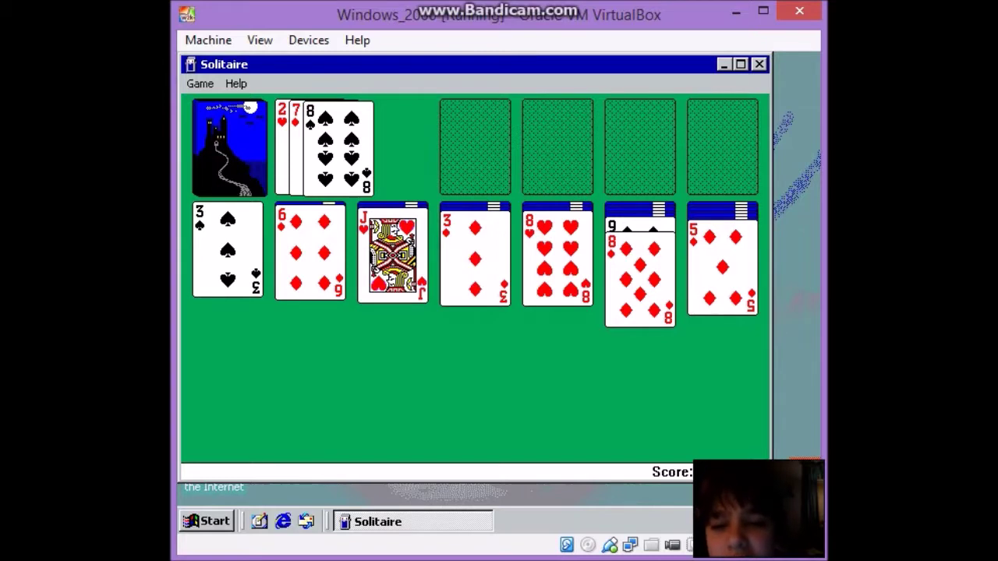
pyautogui.click(758, 64)
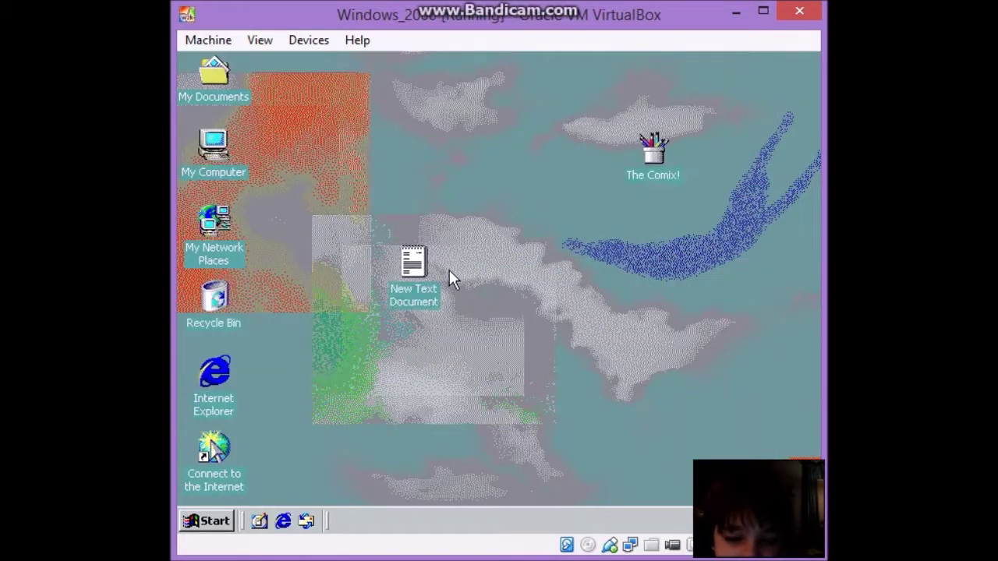
# Start Magnifier from the Accessibility group of the Accessories programs.
pyautogui.click(205, 521)
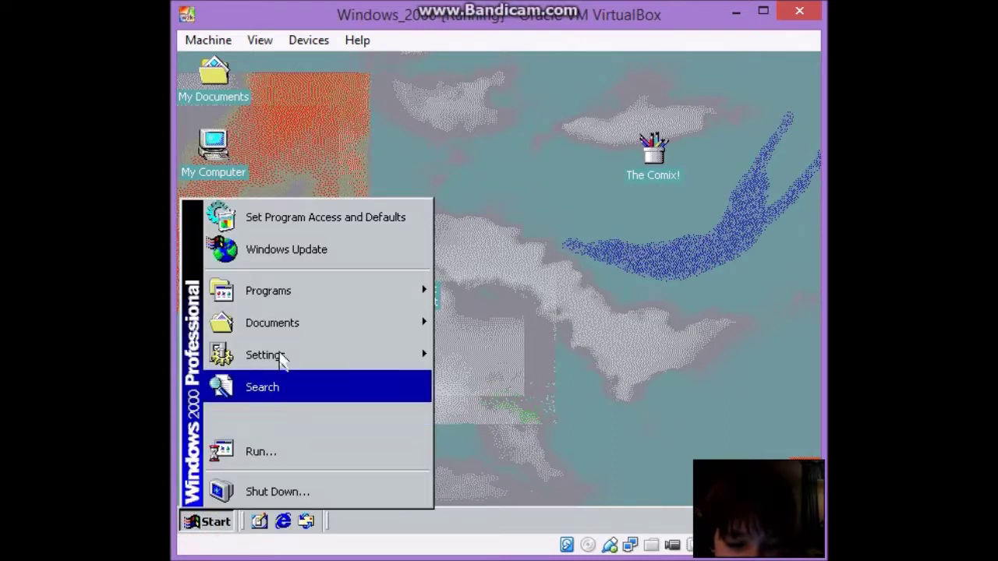
pyautogui.moveTo(280, 343)
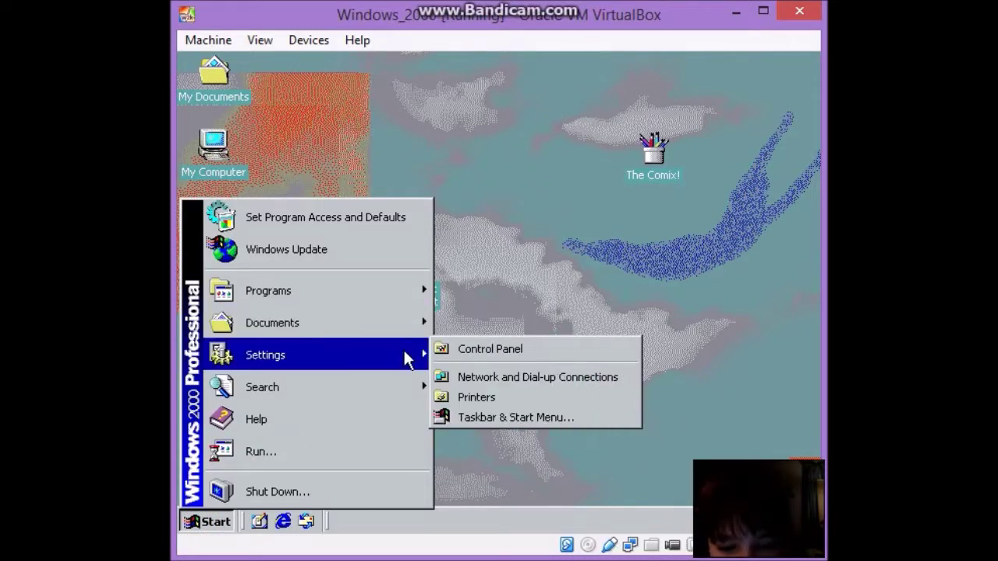
pyautogui.moveTo(428, 292)
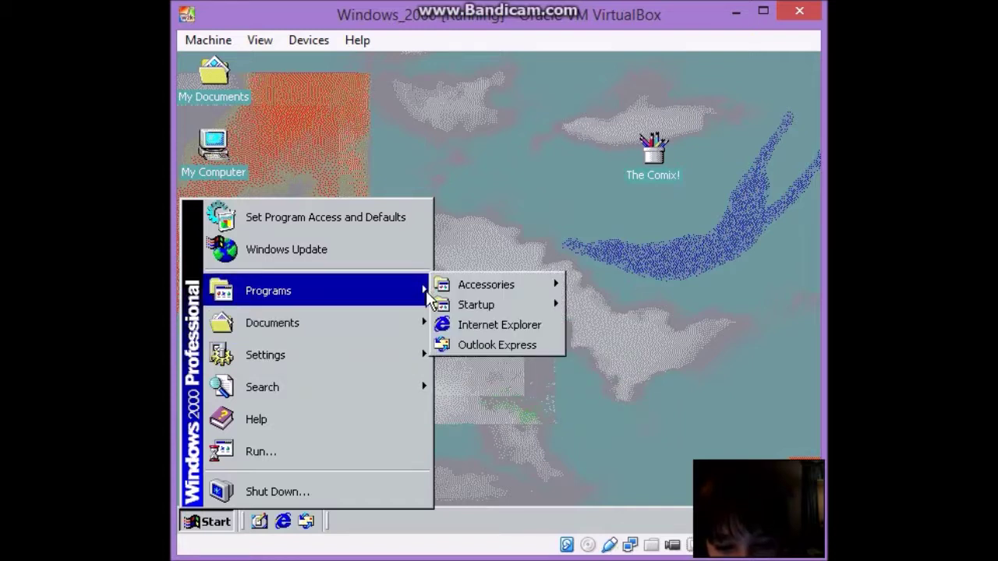
pyautogui.moveTo(524, 290)
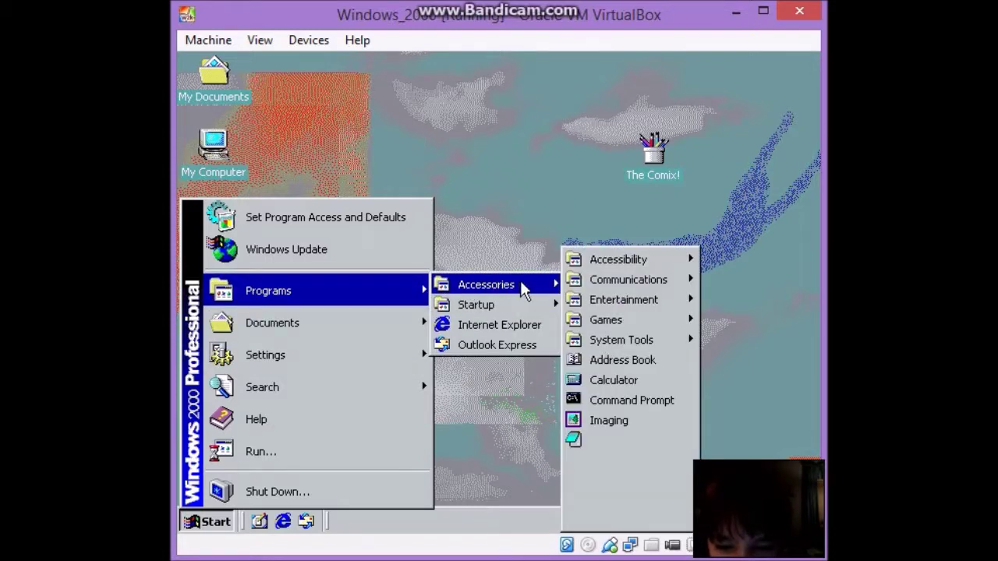
pyautogui.moveTo(615, 302)
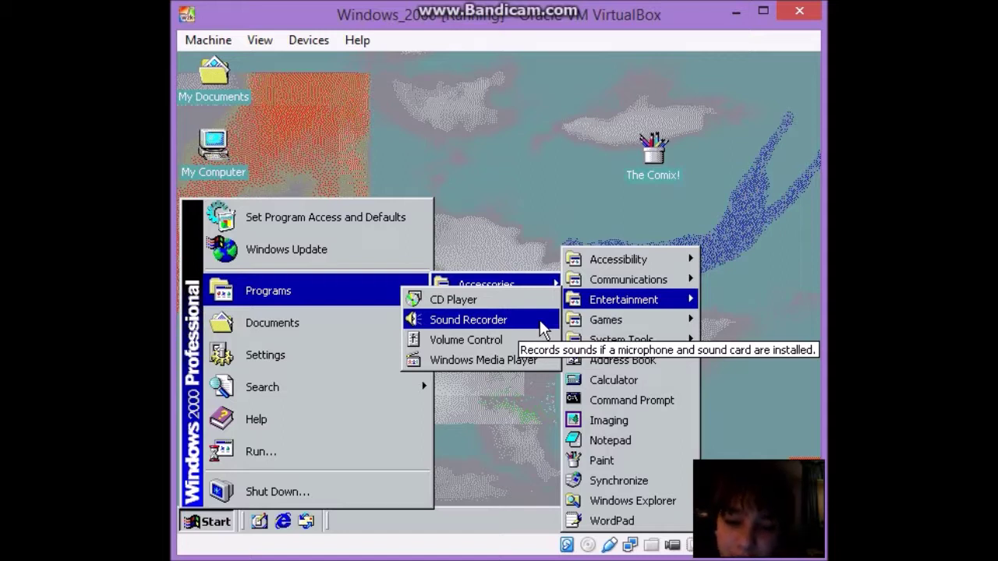
pyautogui.moveTo(592, 287)
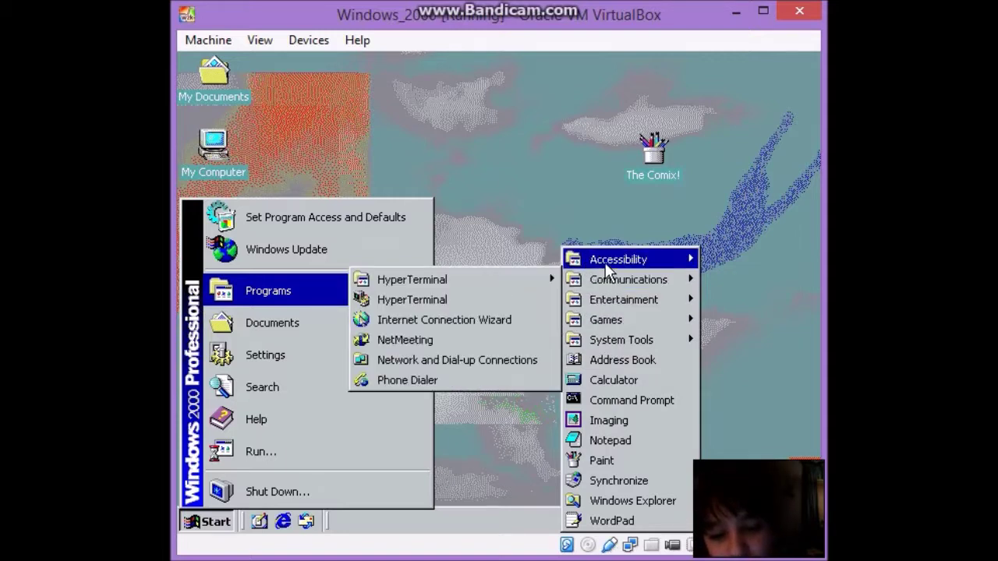
pyautogui.moveTo(605, 266)
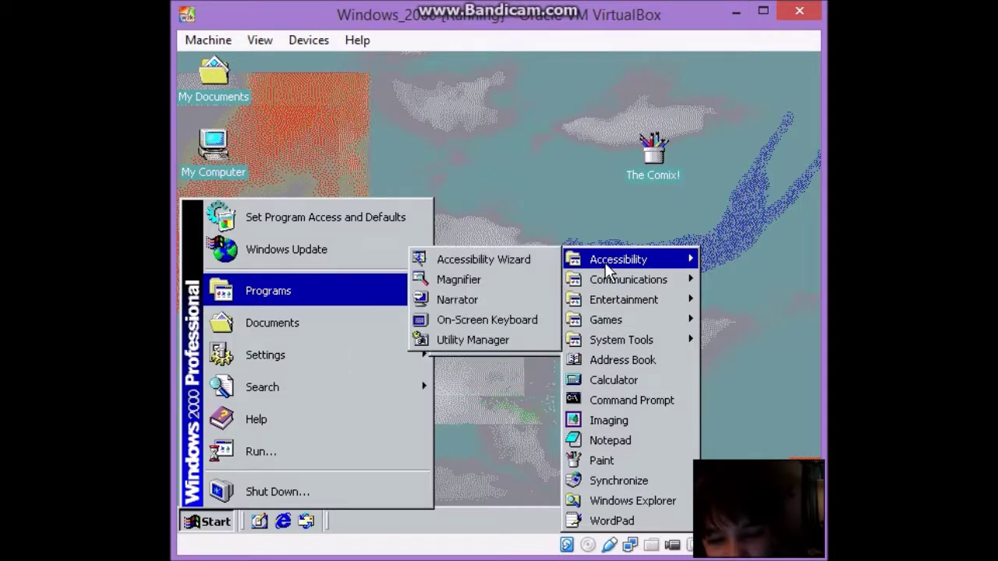
pyautogui.click(531, 281)
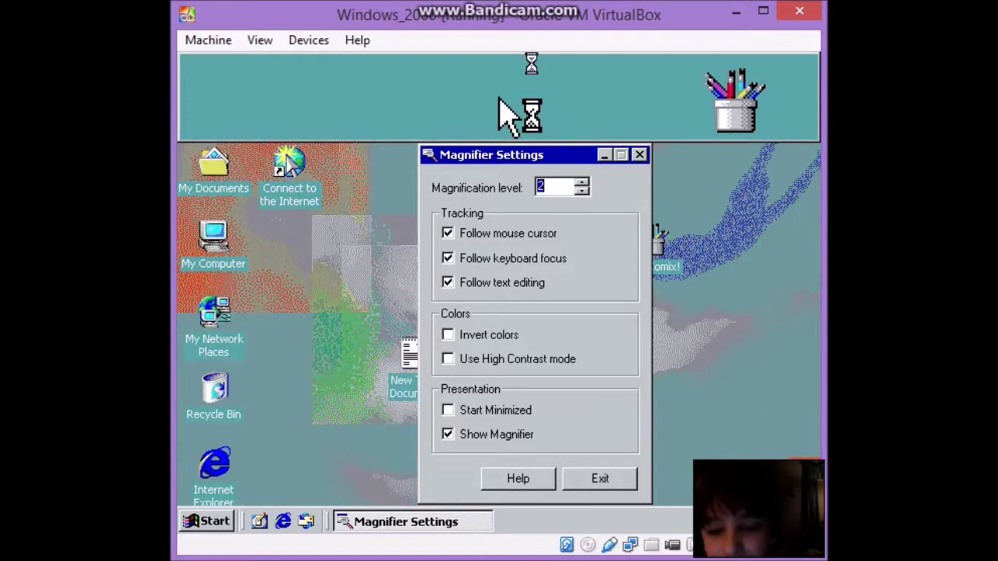
# Dismiss Magnifier's introductory message and exit Magnifier.
pyautogui.click(546, 88)
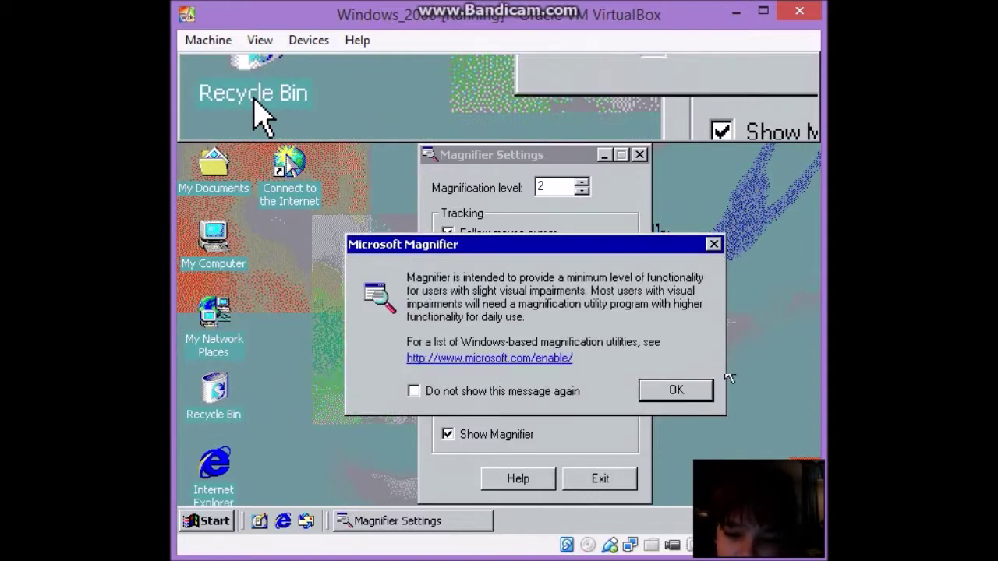
pyautogui.click(674, 390)
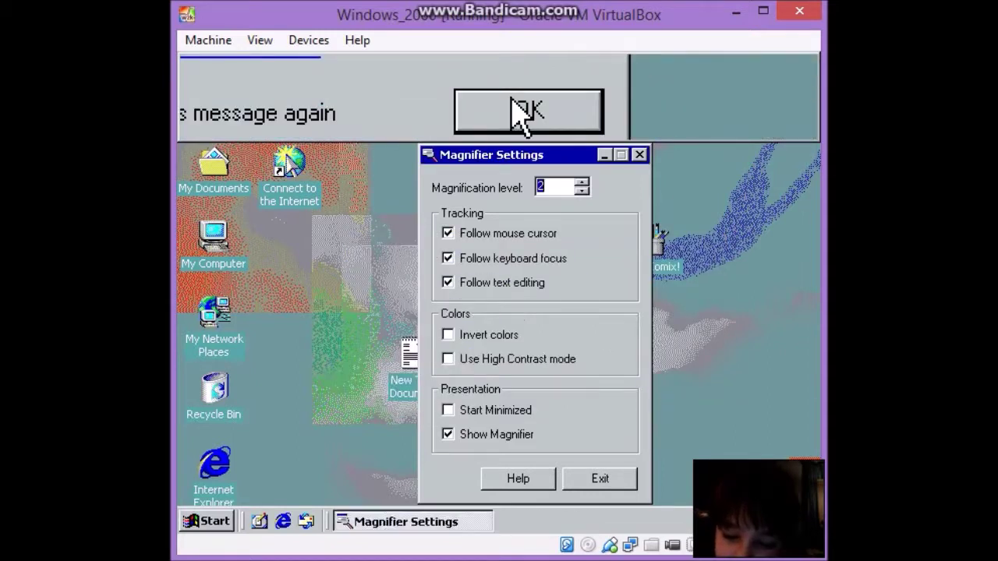
pyautogui.click(586, 480)
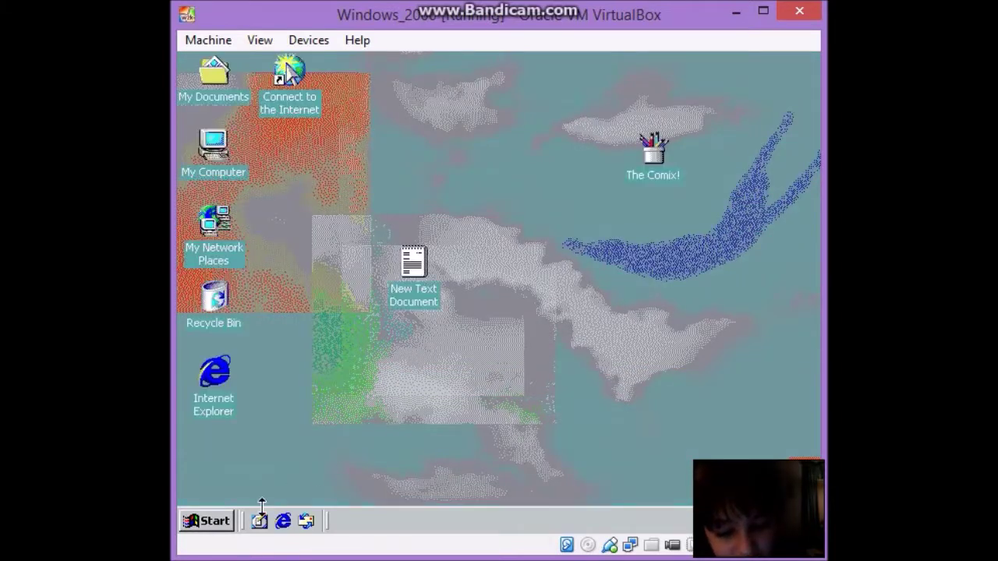
# Shut down Windows 2000 and confirm the shutdown dialog.
pyautogui.click(188, 524)
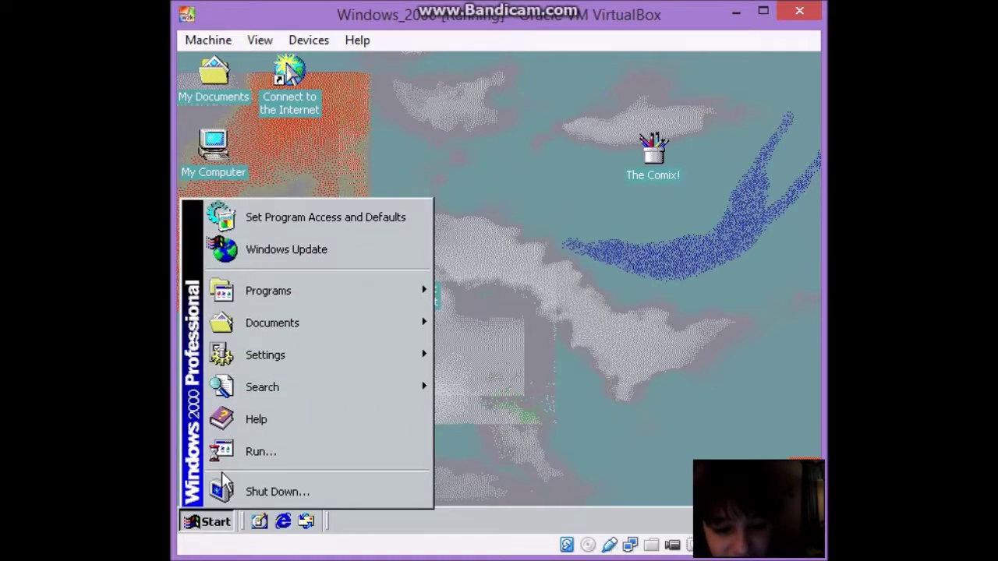
pyautogui.click(230, 493)
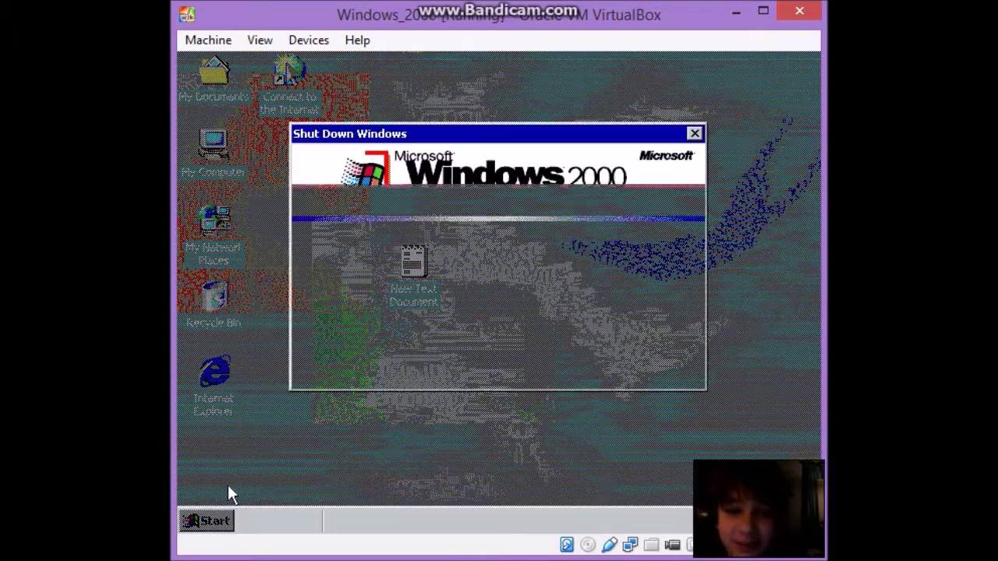
pyautogui.click(501, 371)
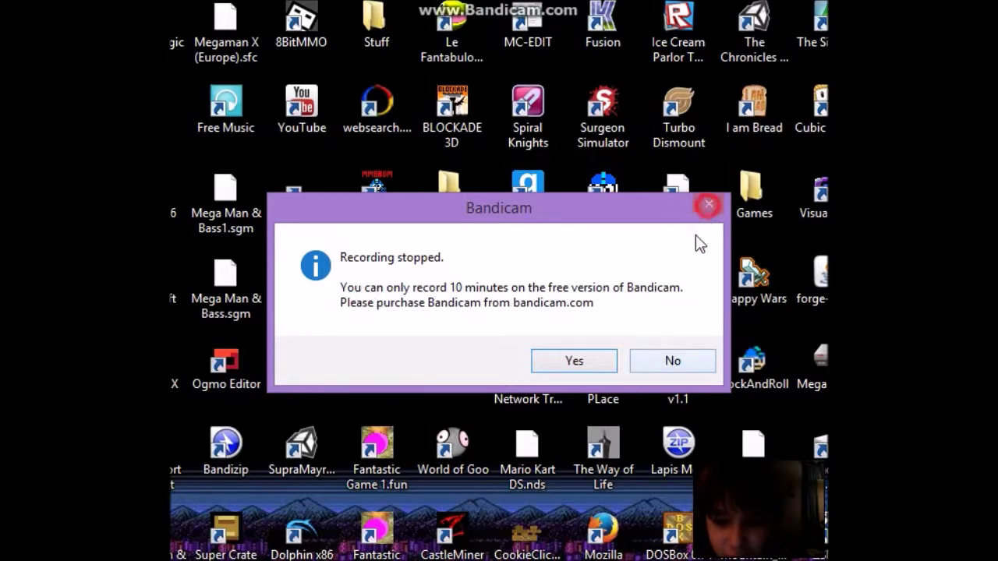
# Decline Bandicam's purchase offer and close Oracle VM VirtualBox Manager.
pyautogui.click(644, 367)
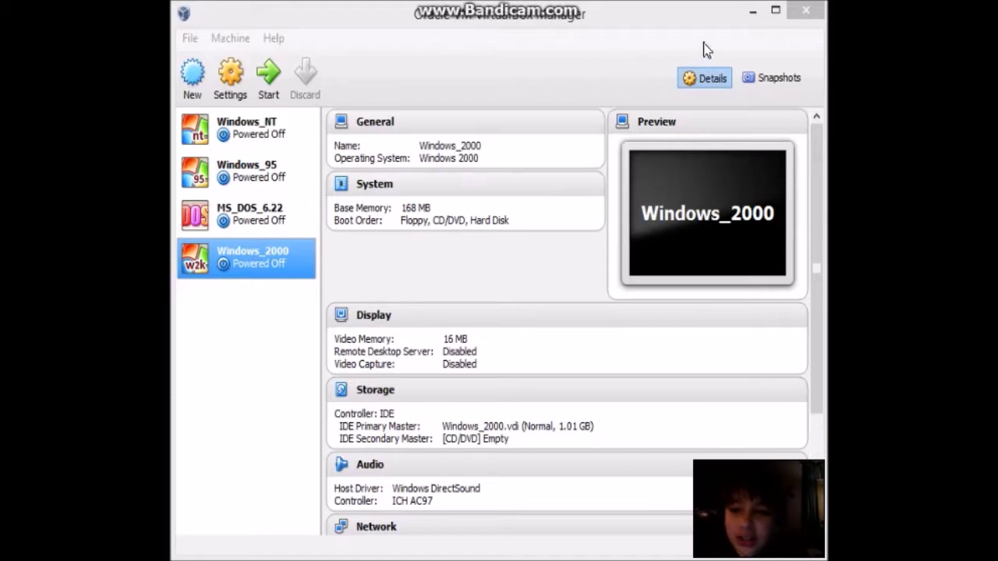
pyautogui.click(805, 11)
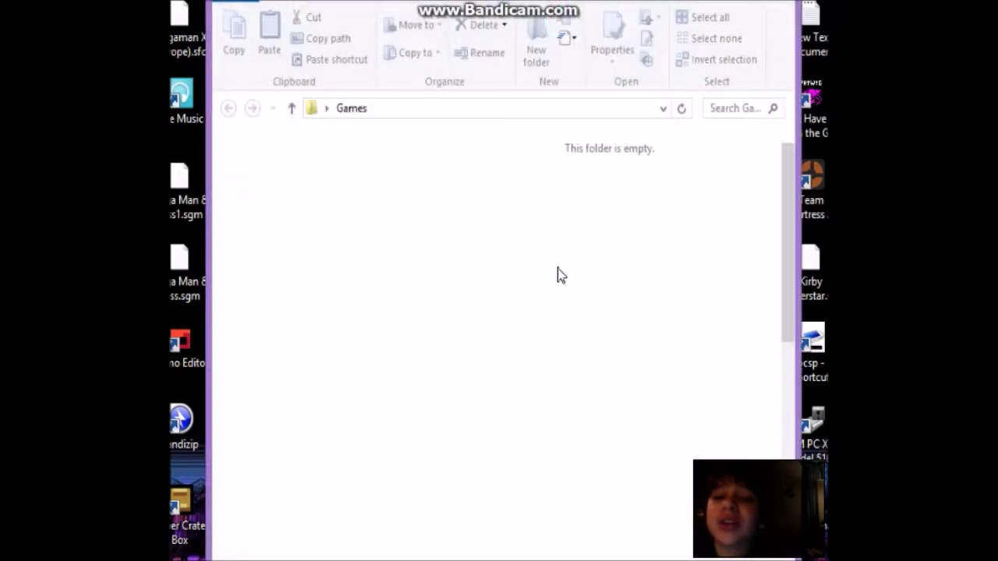
# Create a new text document named LOL in the Games folder.
pyautogui.scroll(-5, 553, 278)
pyautogui.rightClick(686, 490)
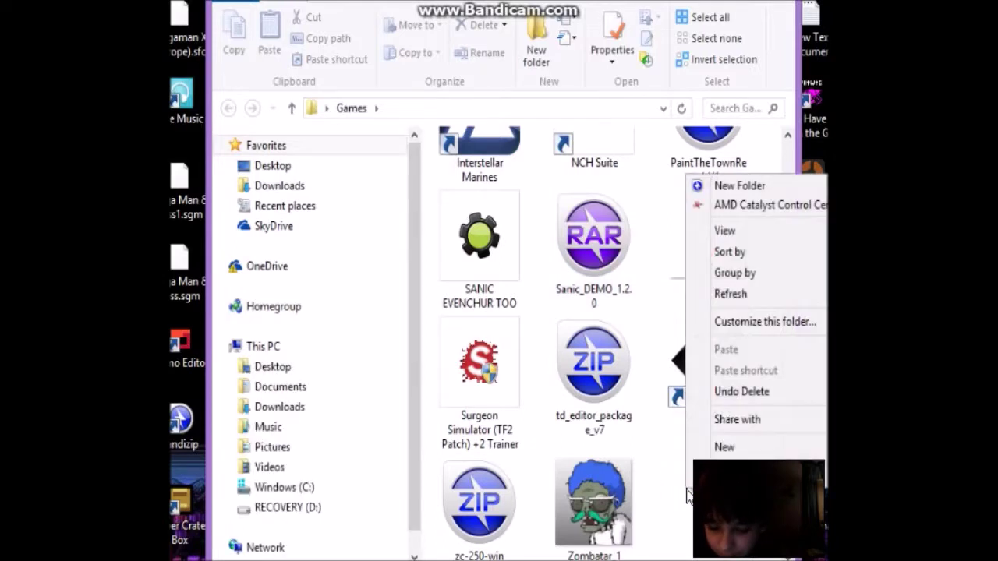
pyautogui.moveTo(724, 446)
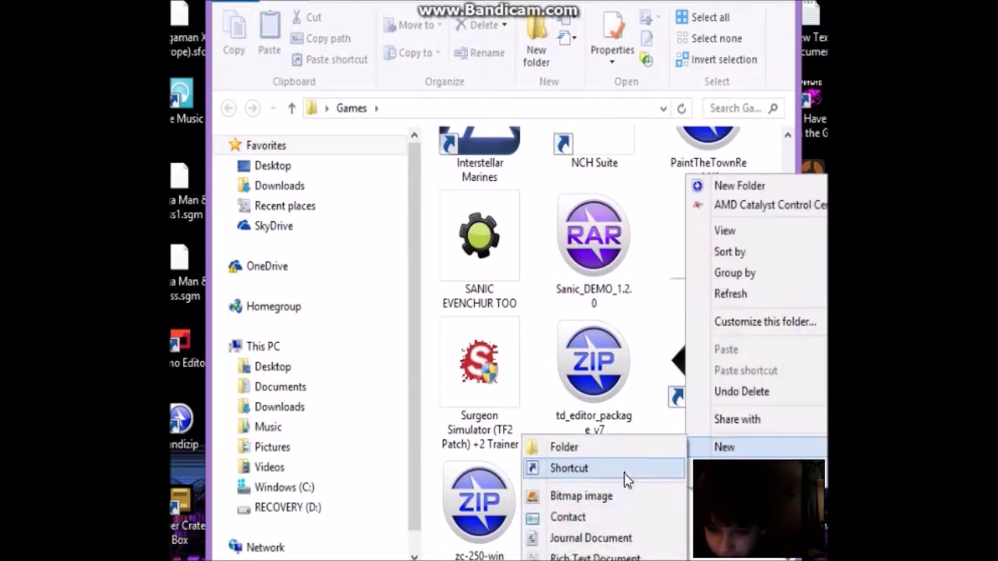
pyautogui.click(590, 560)
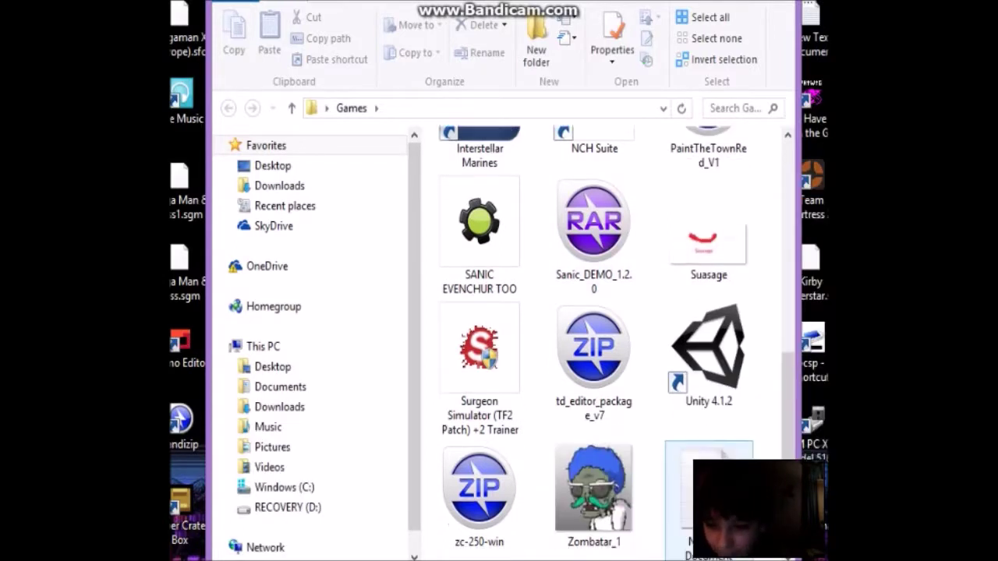
pyautogui.press('BackSpace')
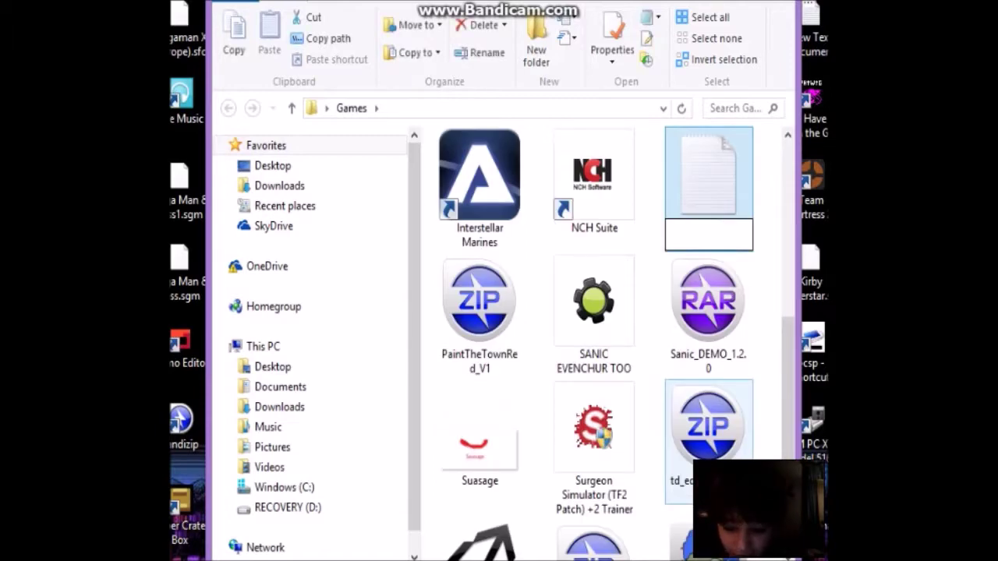
pyautogui.write('LOL')
pyautogui.press('Return')
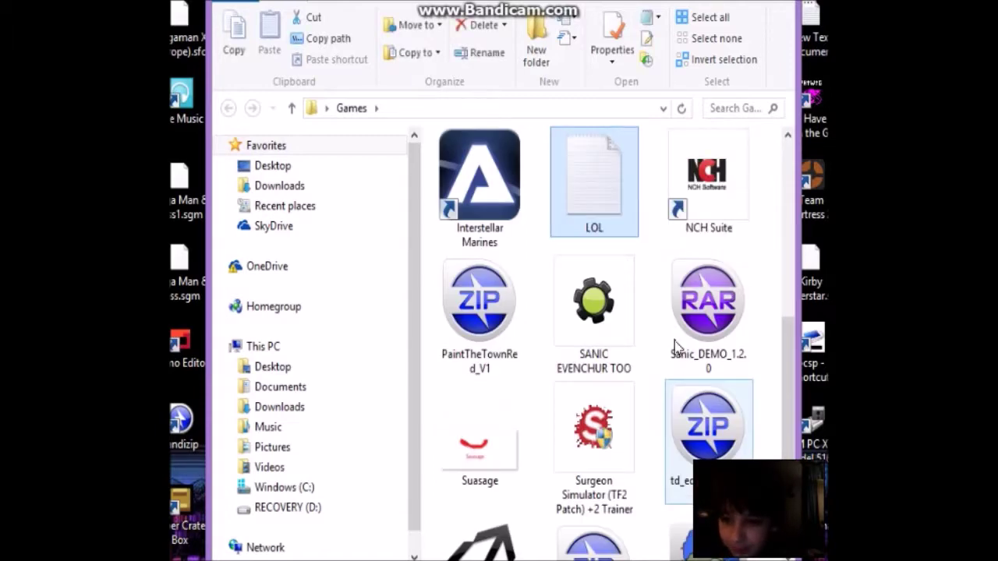
# Open the LOL file in Notepad and write a short greeting about loving youtube and windows, ending with "good job on 17 subscribers! By!".
pyautogui.doubleClick(586, 196)
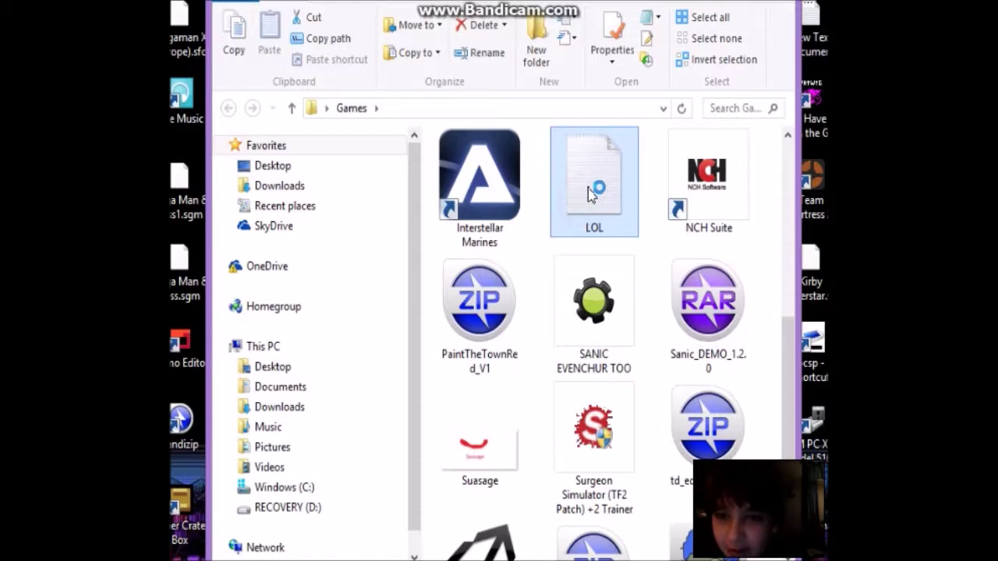
pyautogui.moveTo(414, 44); pyautogui.dragTo(440, 51)
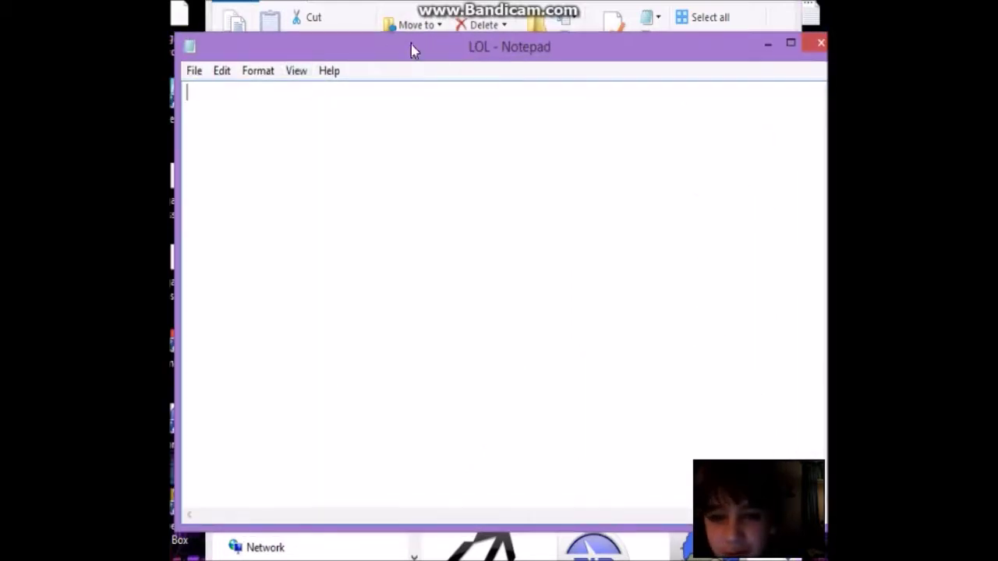
pyautogui.moveTo(396, 42); pyautogui.dragTo(390, 42)
pyautogui.click(360, 160)
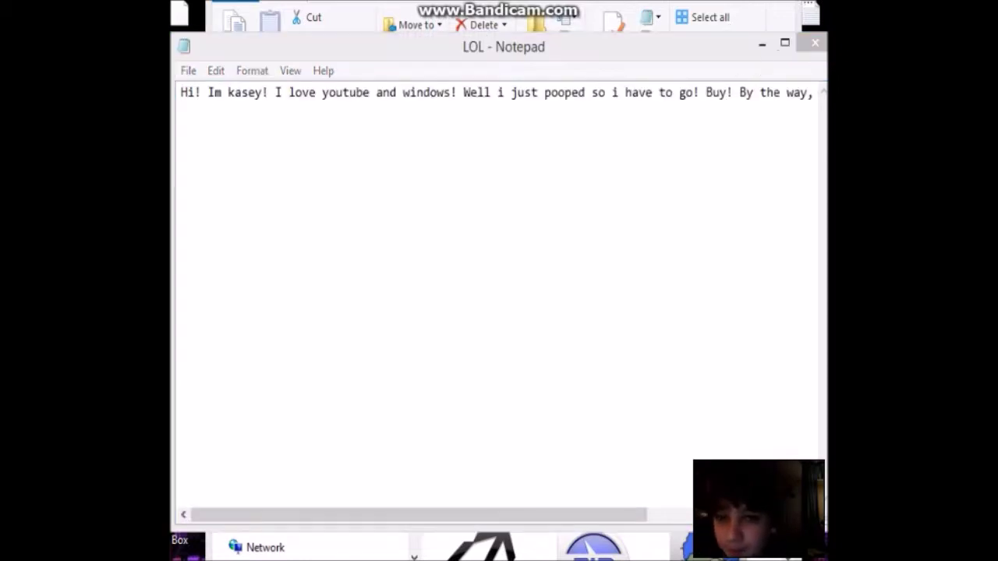
pyautogui.moveTo(482, 515); pyautogui.dragTo(388, 497)
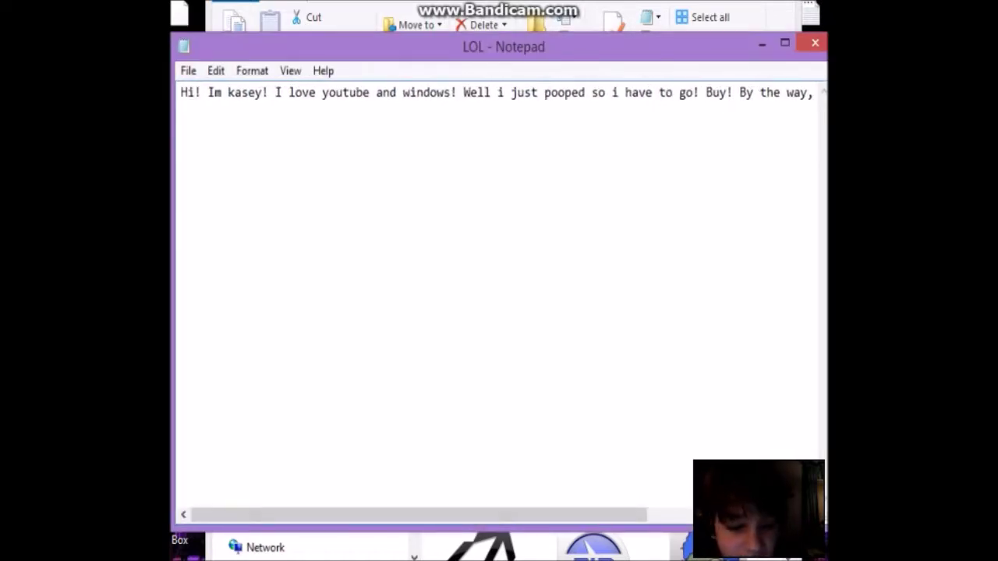
# Browse the list of installed apps and return to the LOL document.
pyautogui.press('super')
pyautogui.hotkey('ctrl', 'Tab')
pyautogui.scroll(-10, 382, 260)
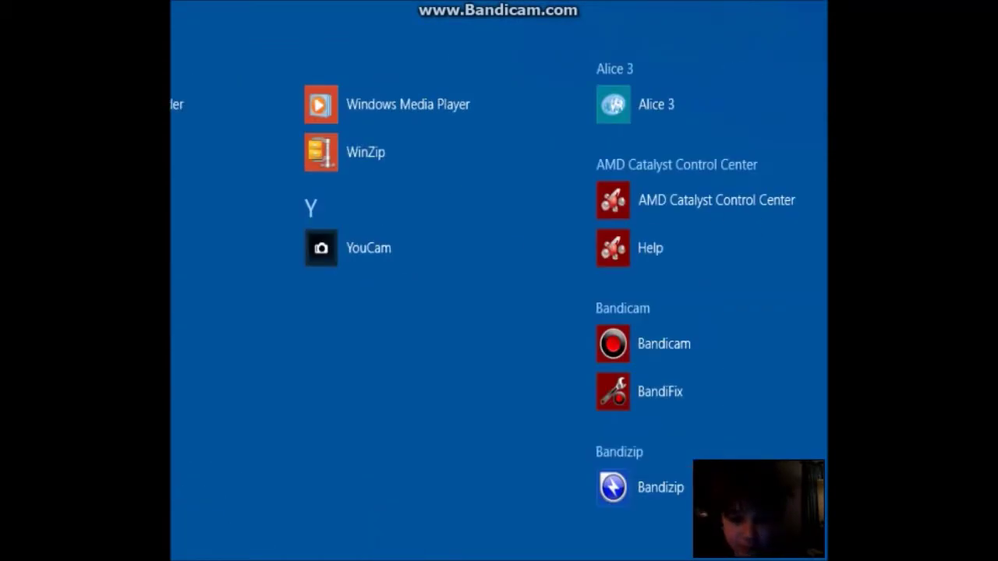
pyautogui.hotkey('ctrl', 'Tab')
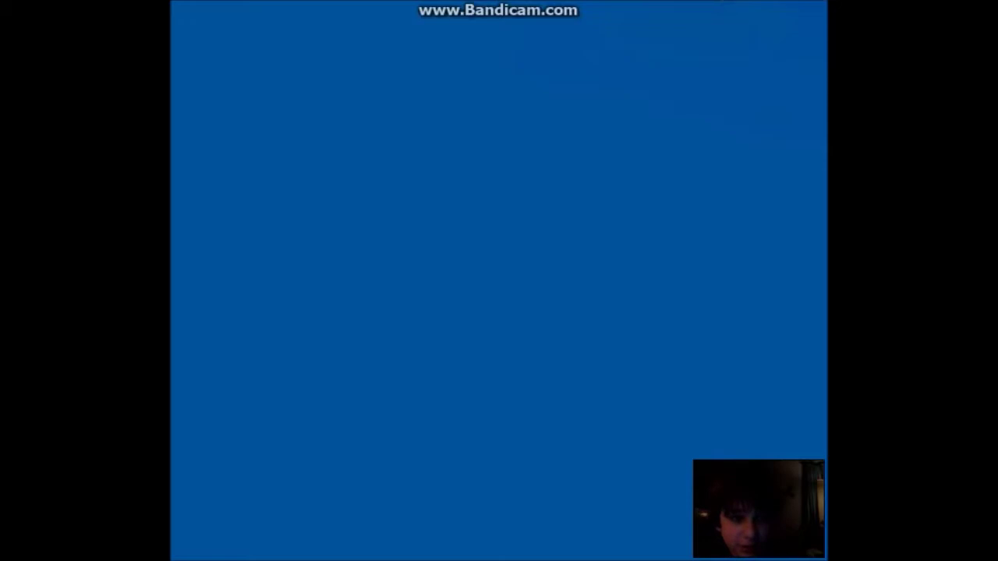
pyautogui.press('super')
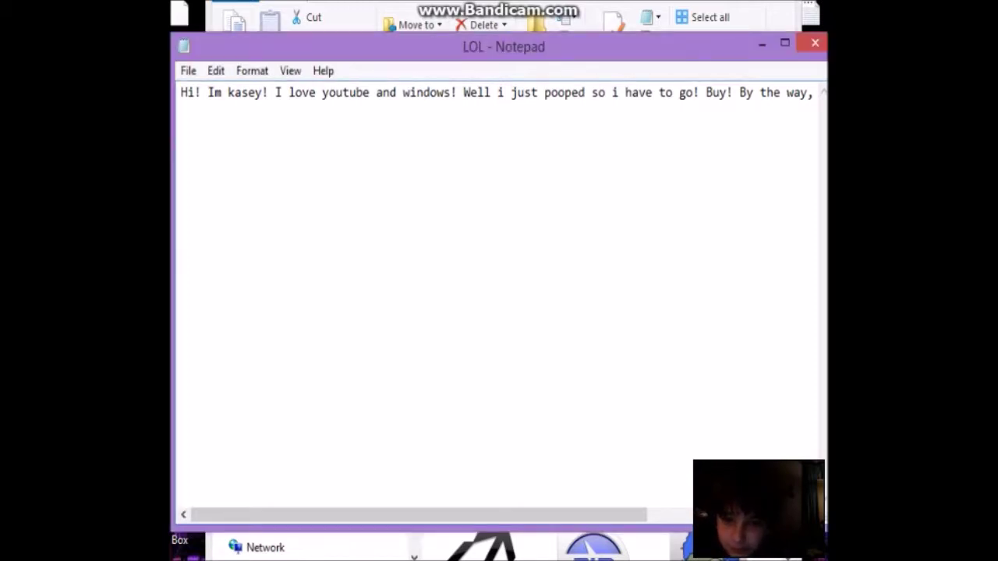
# Close the LOL document, saving its changes, and refresh the Games folder.
pyautogui.click(815, 42)
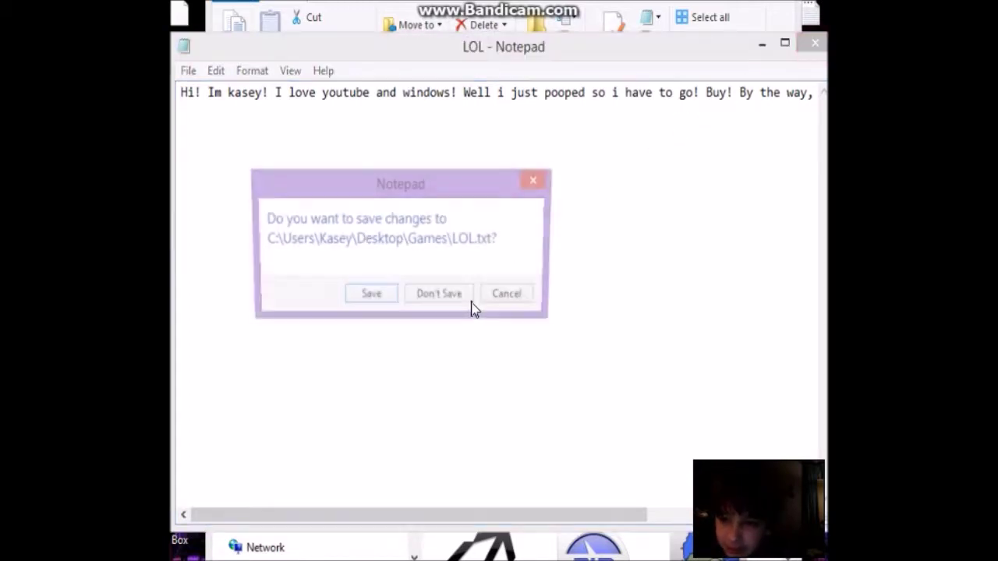
pyautogui.click(370, 299)
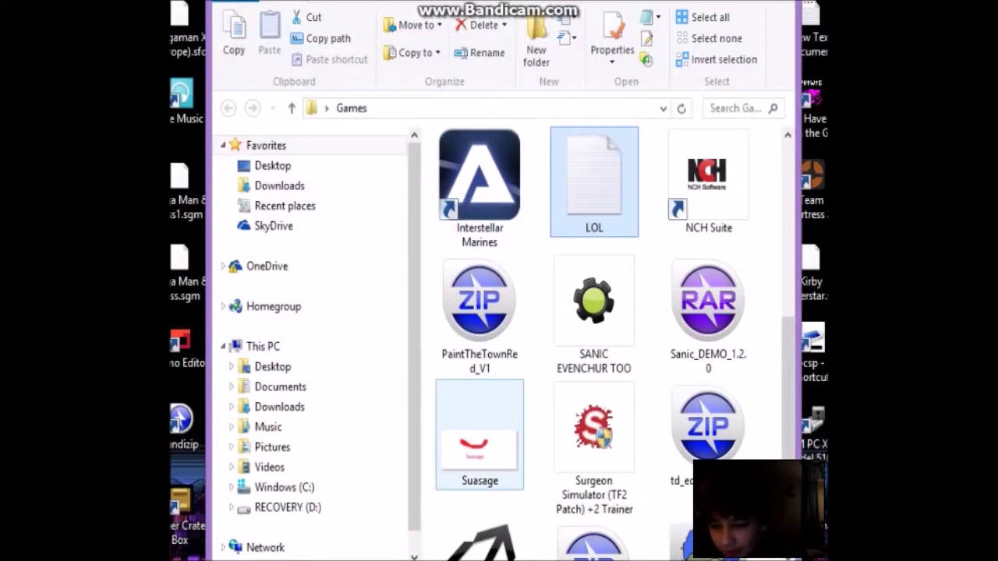
pyautogui.click(681, 108)
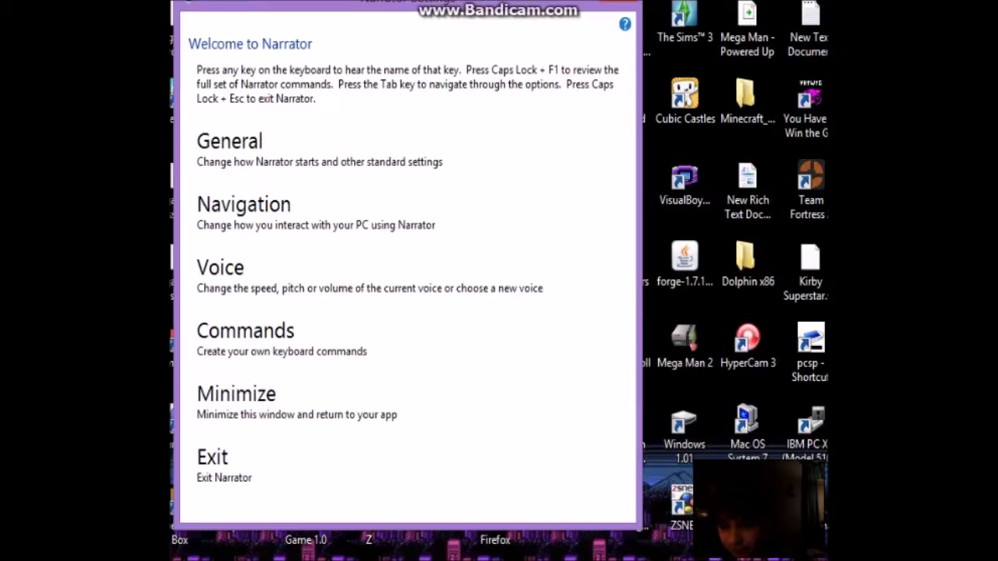
# View Narrator's General settings, save them as they are, and put the Narrator settings window away.
pyautogui.click(320, 164)
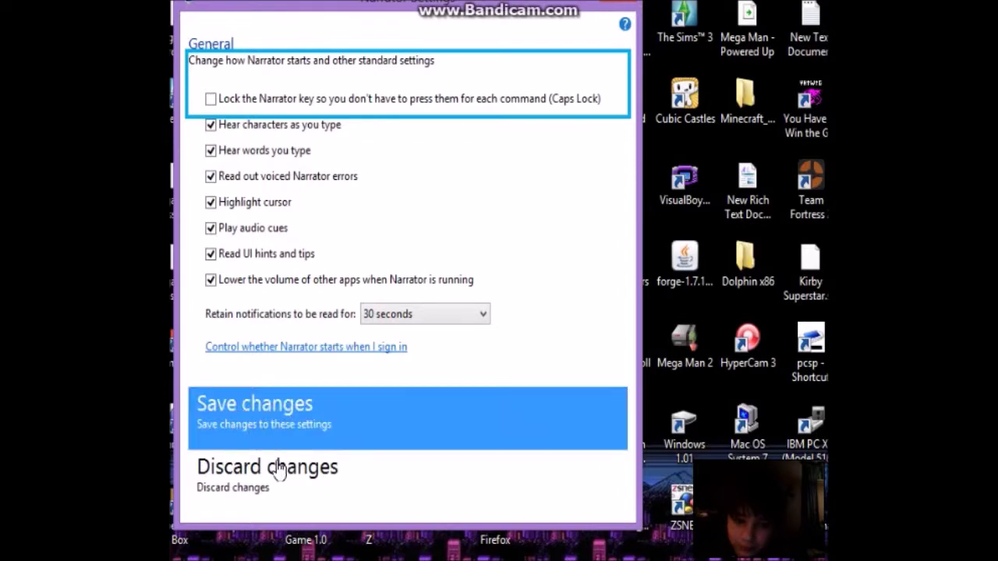
pyautogui.click(264, 404)
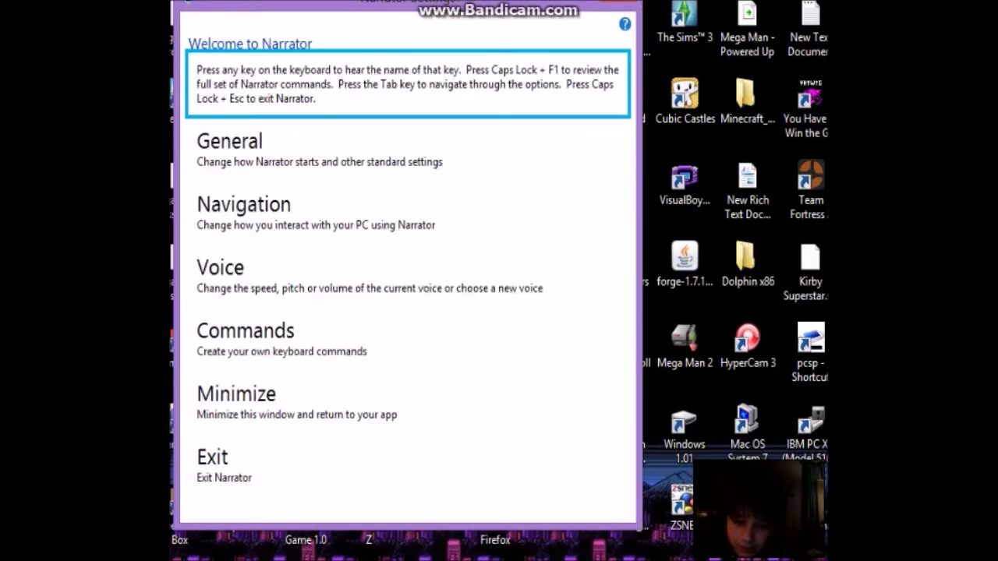
pyautogui.moveTo(454, 4); pyautogui.dragTo(568, 79)
pyautogui.click(577, 78)
# Open the LOL text file from the Games folder on the desktop.
pyautogui.click(620, 185)
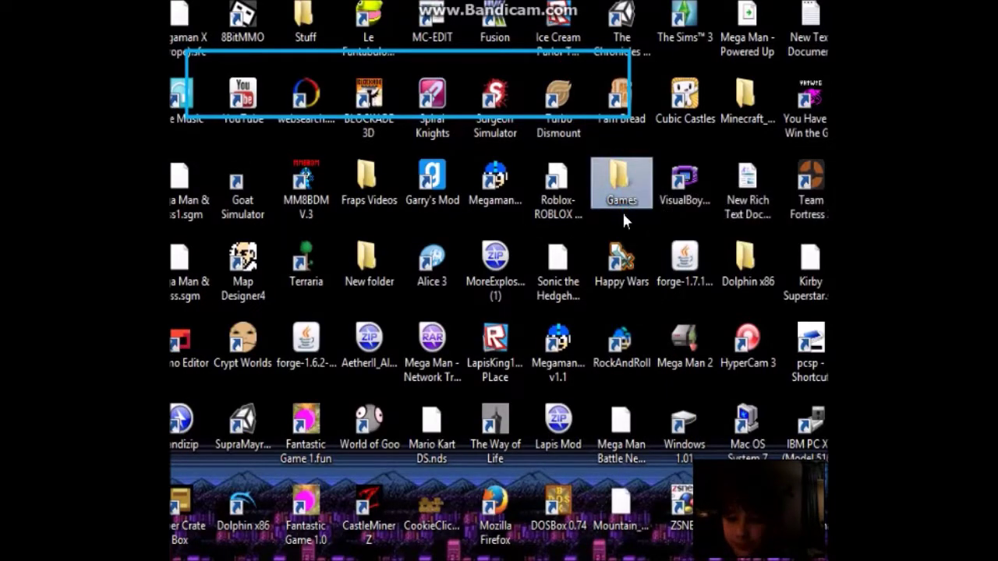
pyautogui.doubleClick(622, 184)
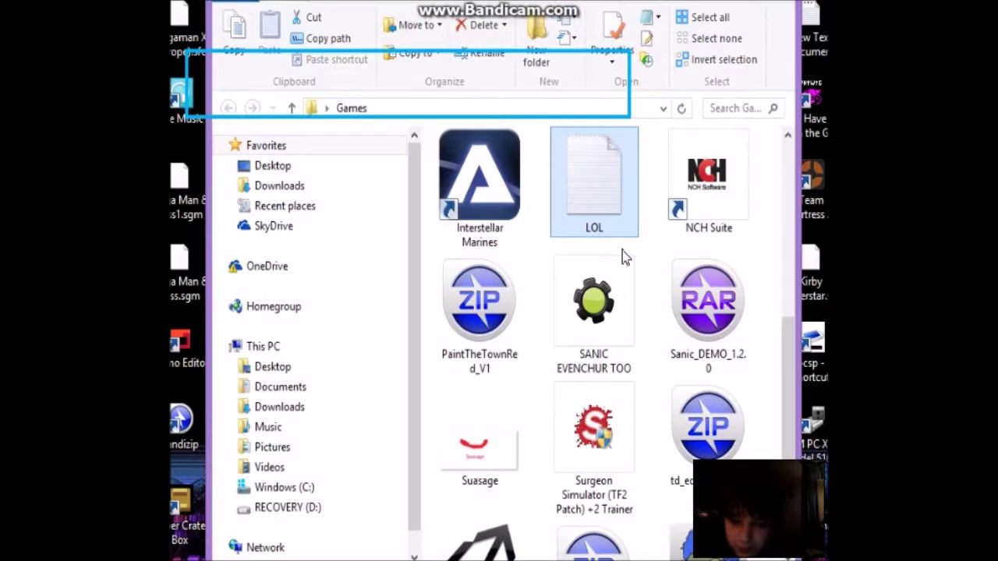
pyautogui.doubleClick(587, 200)
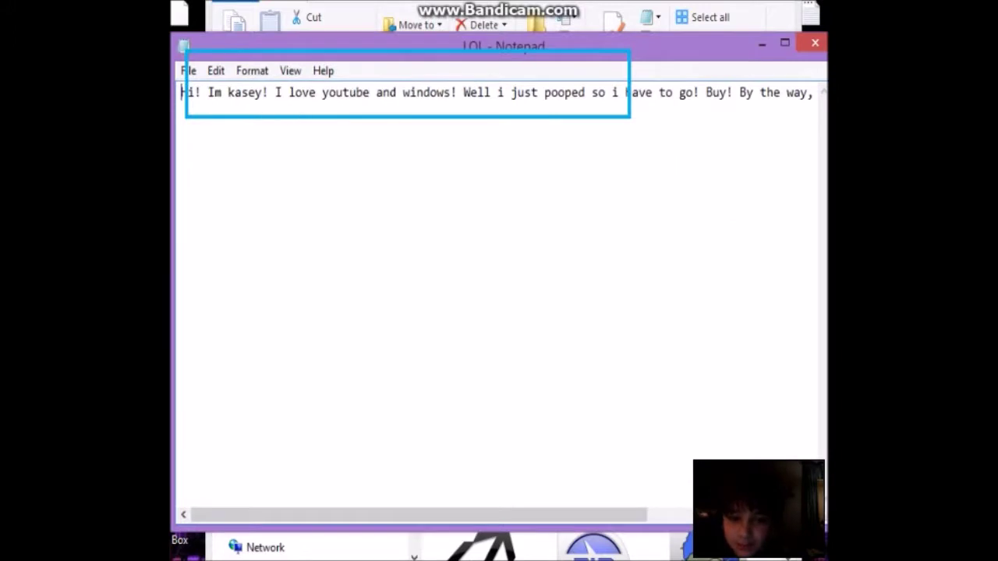
# Highlight the whole message for Narrator to read, followed by the number 17 on its own.
pyautogui.moveTo(181, 92); pyautogui.dragTo(815, 92)
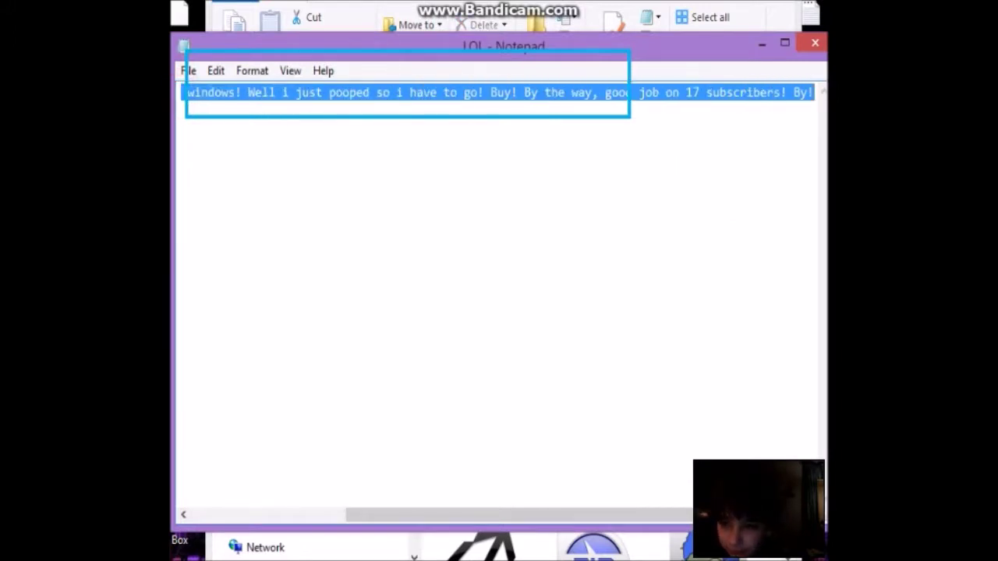
pyautogui.click(223, 133)
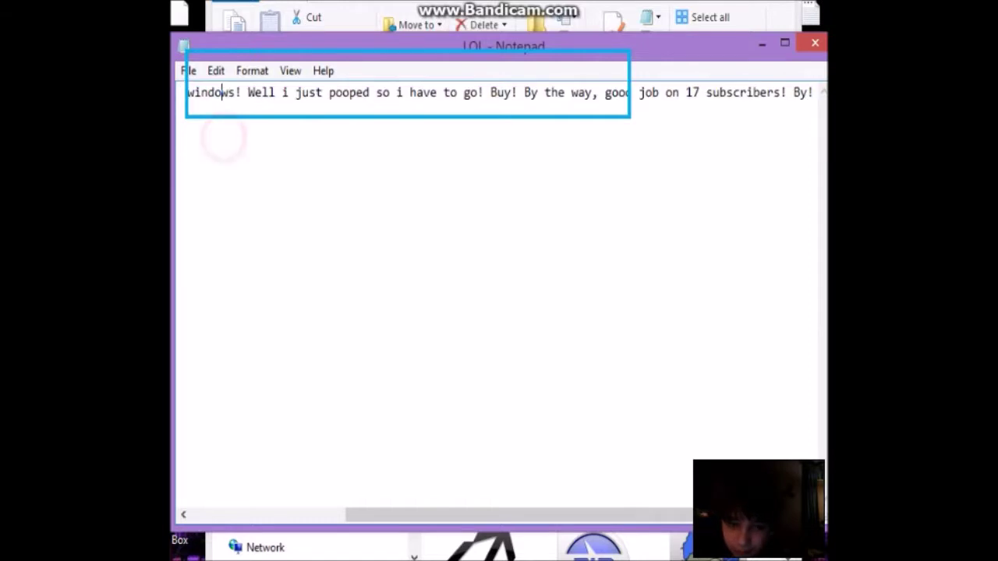
pyautogui.doubleClick(660, 92)
pyautogui.doubleClick(692, 92)
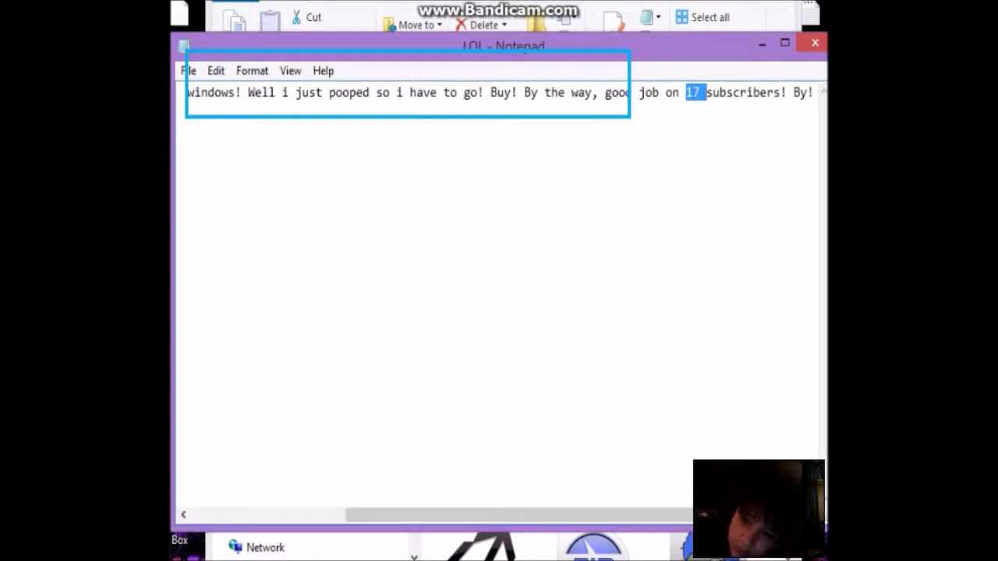
pyautogui.click(475, 511)
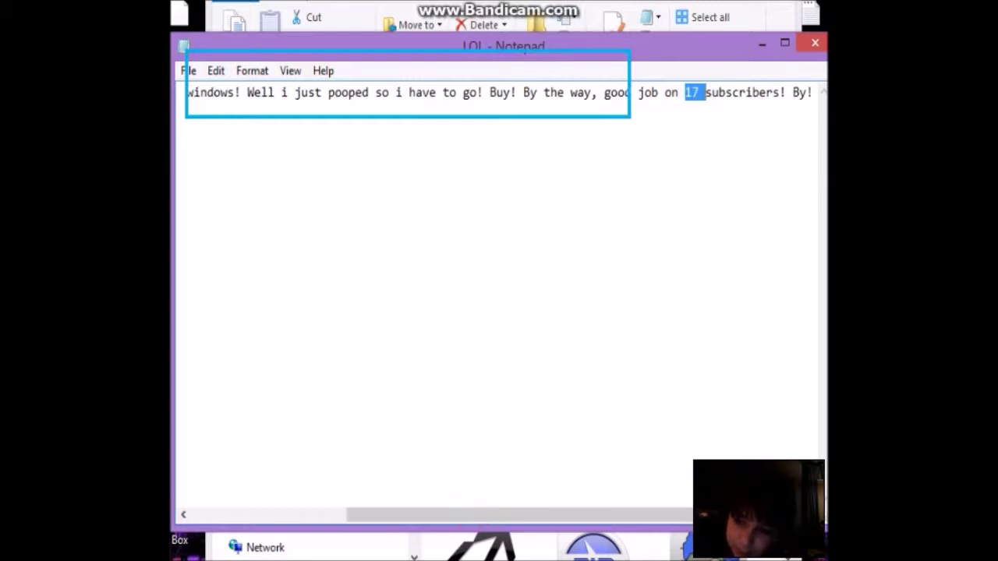
# Highlight the message back to its beginning, followed by the single words "youtube" and "love".
pyautogui.moveTo(814, 92); pyautogui.dragTo(184, 92)
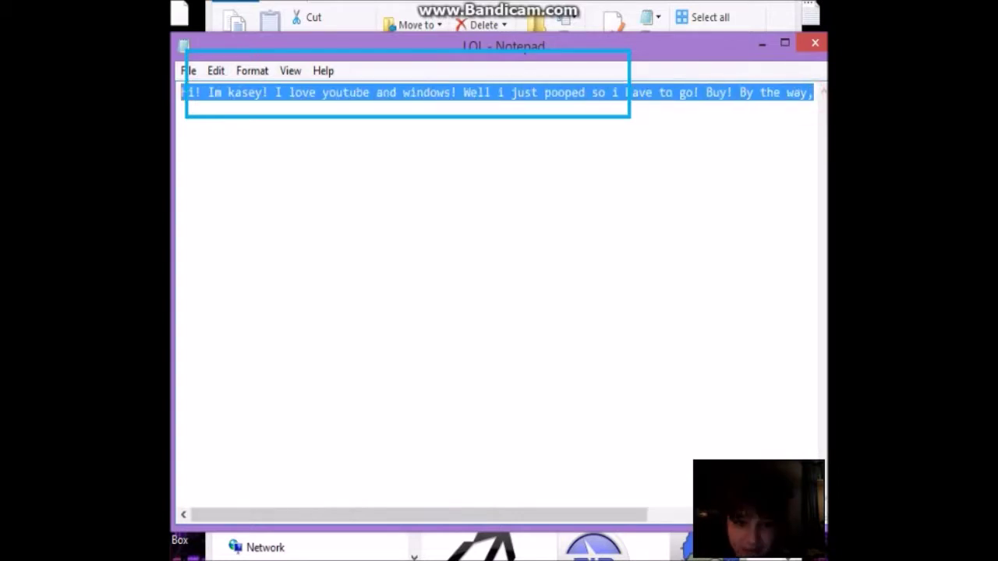
pyautogui.doubleClick(367, 92)
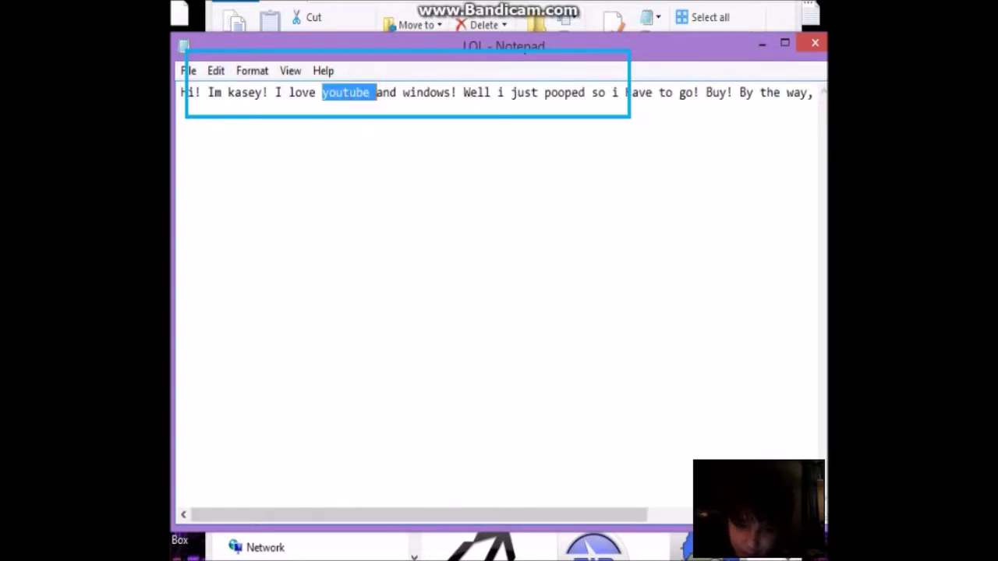
pyautogui.moveTo(184, 92); pyautogui.dragTo(286, 92)
pyautogui.click(310, 92)
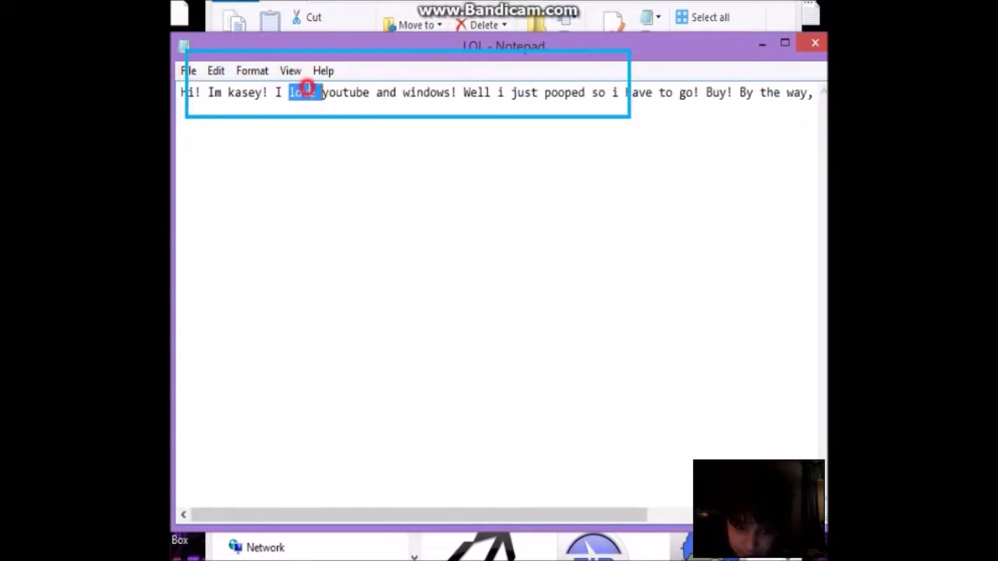
pyautogui.doubleClick(310, 92)
pyautogui.rightClick(378, 94)
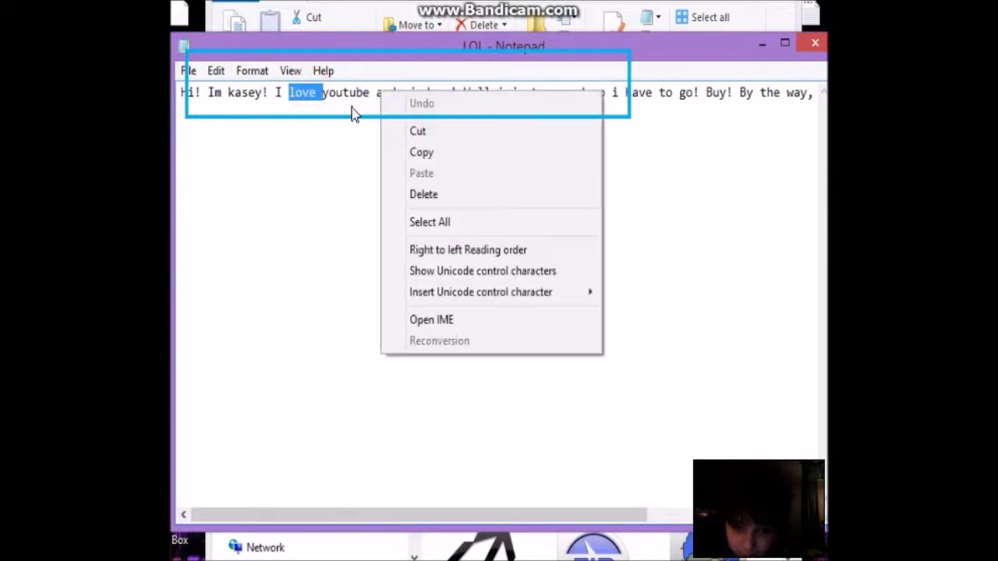
pyautogui.click(309, 125)
pyautogui.rightClick(641, 100)
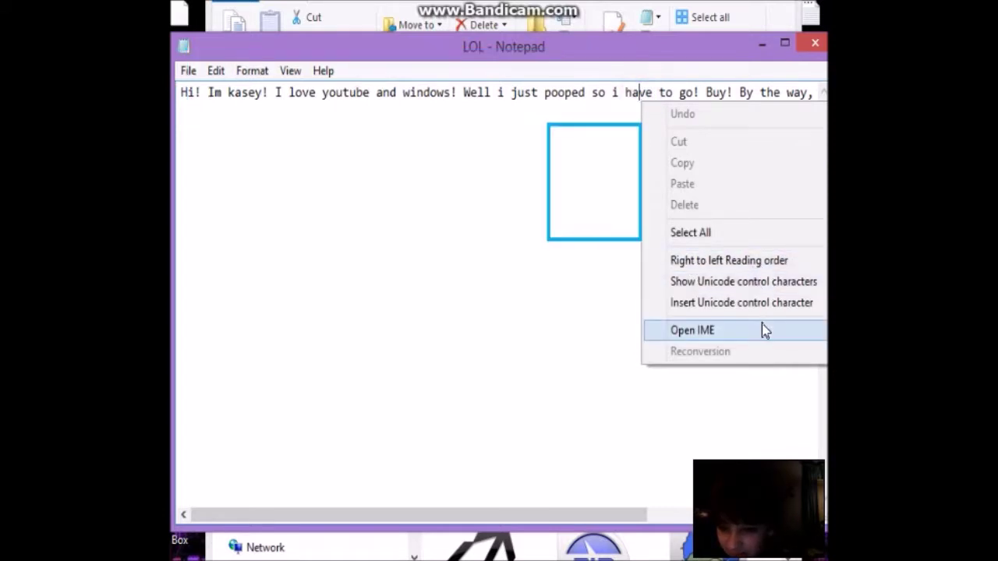
pyautogui.click(433, 246)
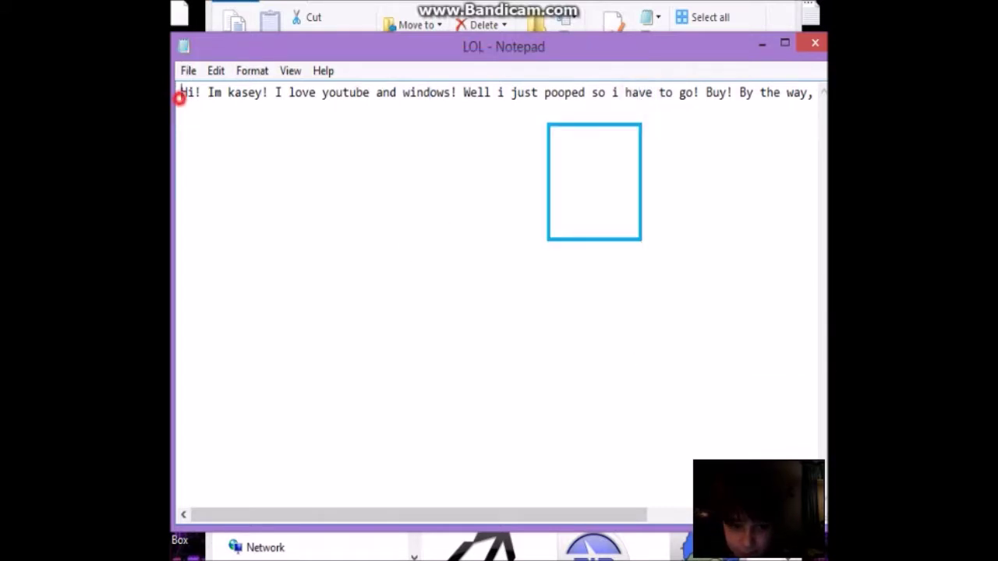
# Highlight the full message in LOL again and pick out individual words within it.
pyautogui.moveTo(181, 92); pyautogui.dragTo(815, 92)
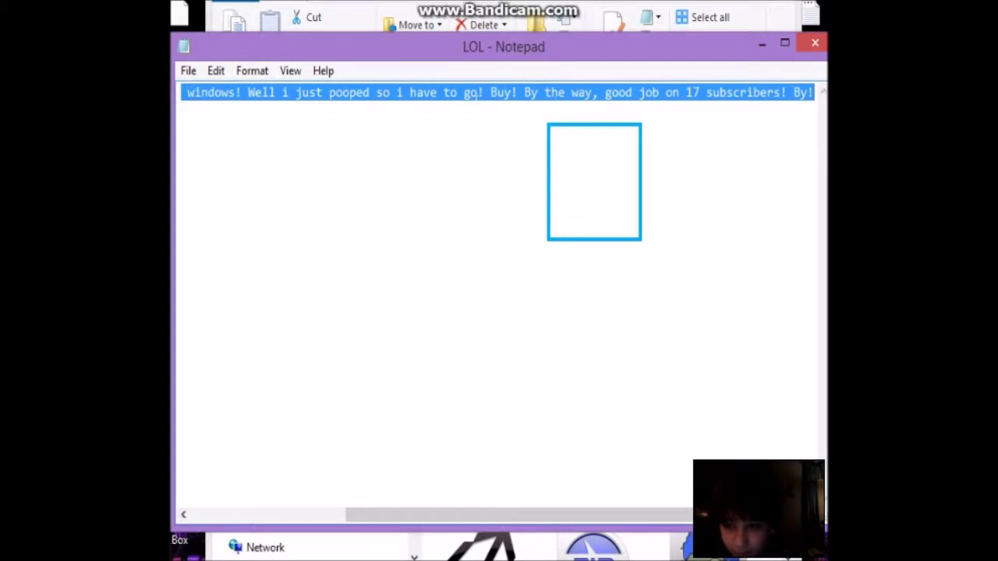
pyautogui.doubleClick(427, 92)
pyautogui.doubleClick(201, 92)
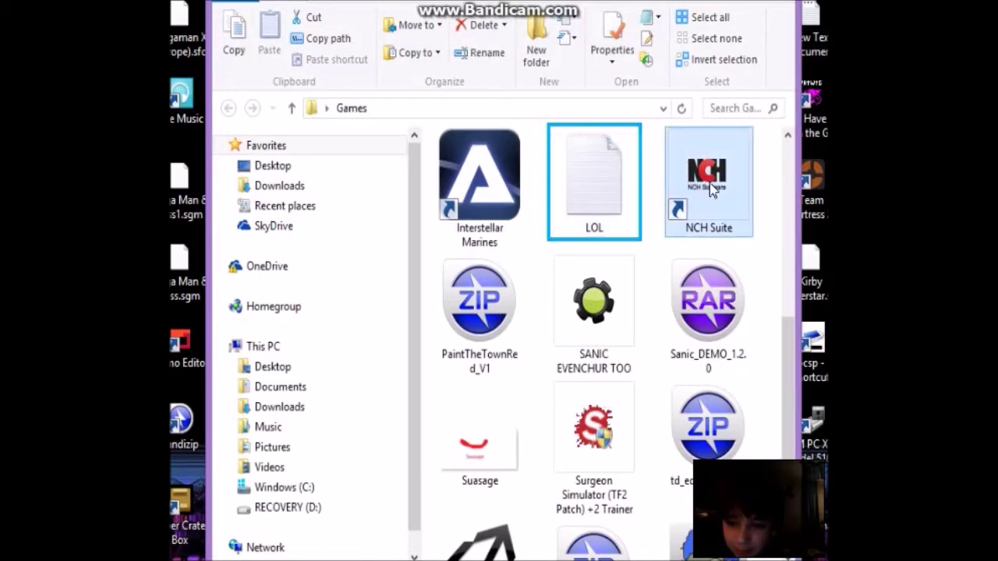
# Reopen the LOL text file from the Games folder.
pyautogui.doubleClick(563, 166)
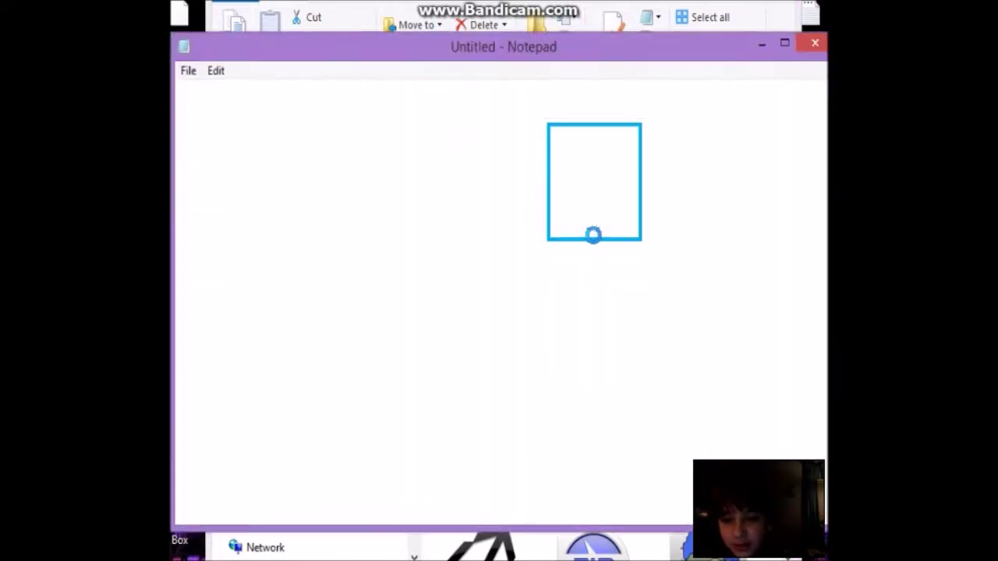
# Highlight the entire message in LOL for Narrator, followed by the single word "to".
pyautogui.moveTo(181, 92); pyautogui.dragTo(815, 92)
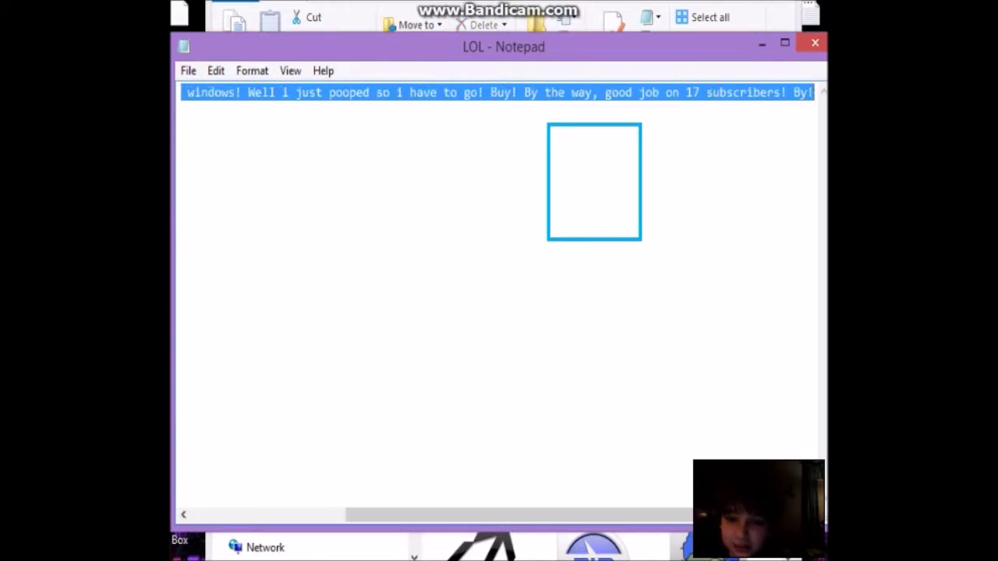
pyautogui.rightClick(210, 92)
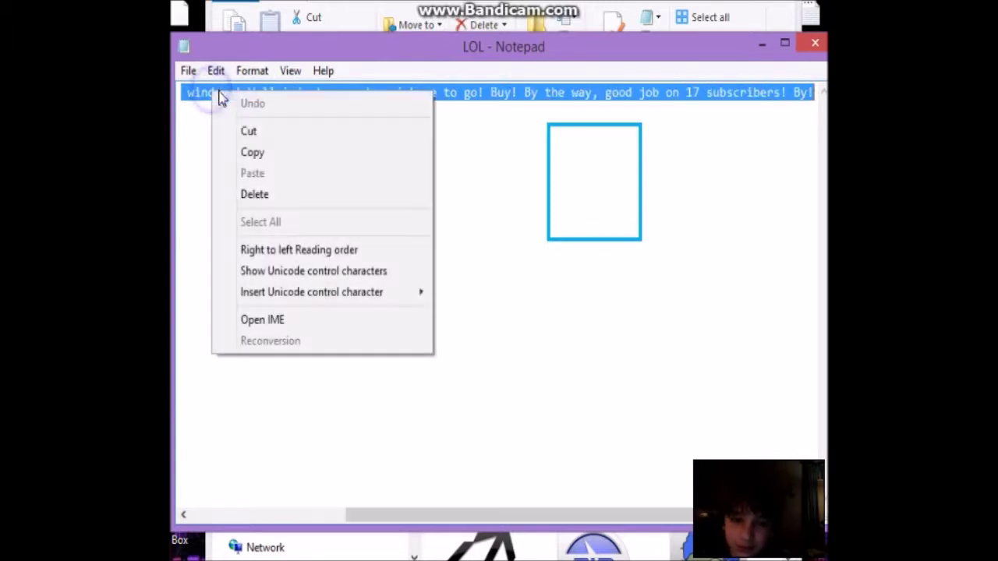
pyautogui.click(449, 91)
pyautogui.doubleClick(450, 91)
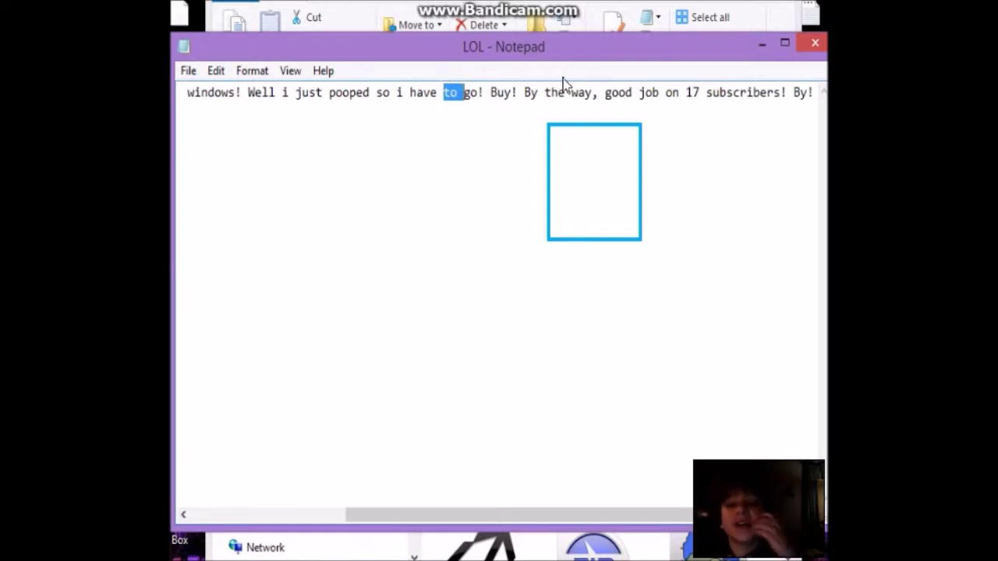
# Highlight from "the" back to the message's beginning, then reselect the full message and view both of its ends.
pyautogui.moveTo(562, 91); pyautogui.dragTo(181, 92)
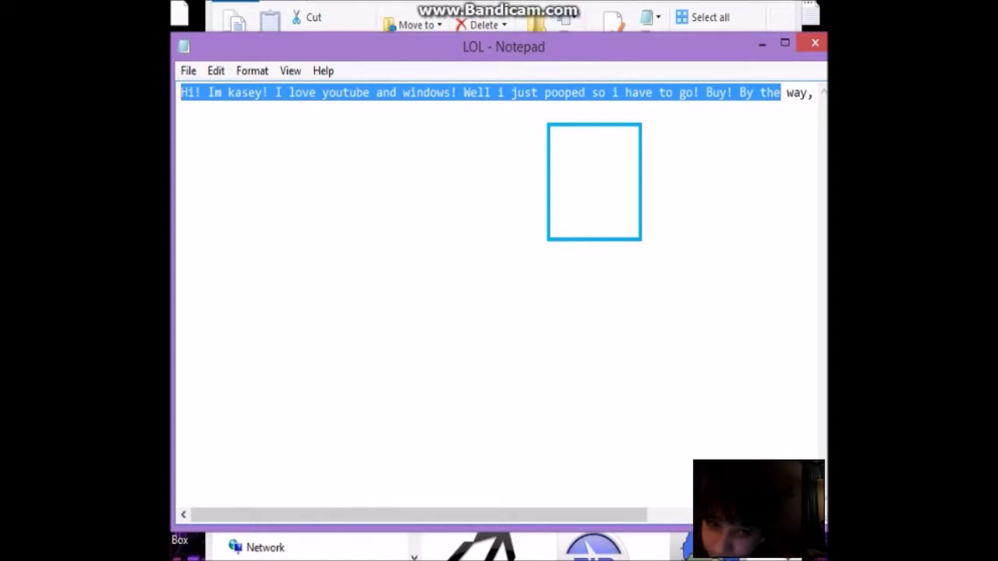
pyautogui.click(238, 149)
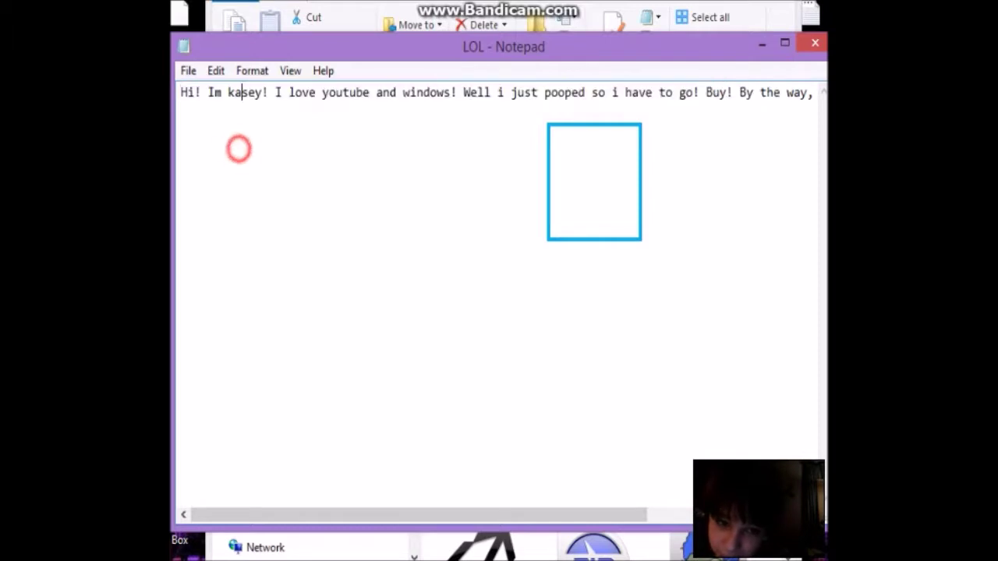
pyautogui.moveTo(181, 92); pyautogui.dragTo(815, 92)
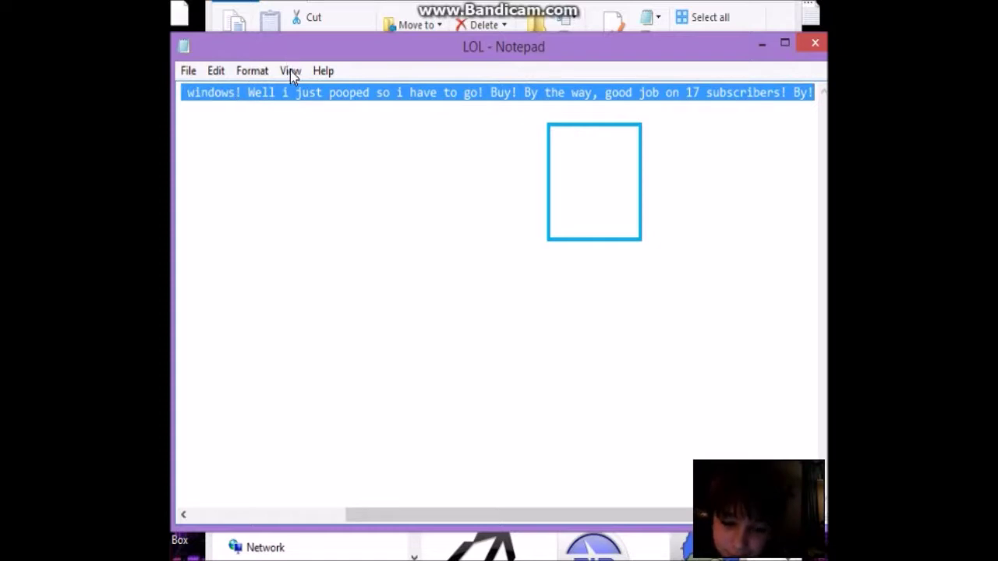
pyautogui.hscroll(-10, 500, 92)
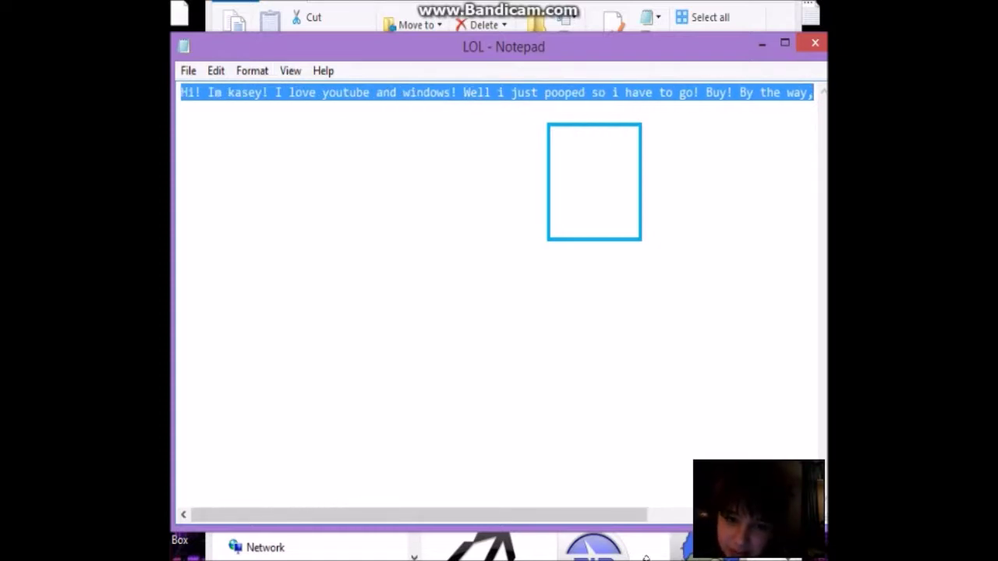
pyautogui.hscroll(5, 499, 92)
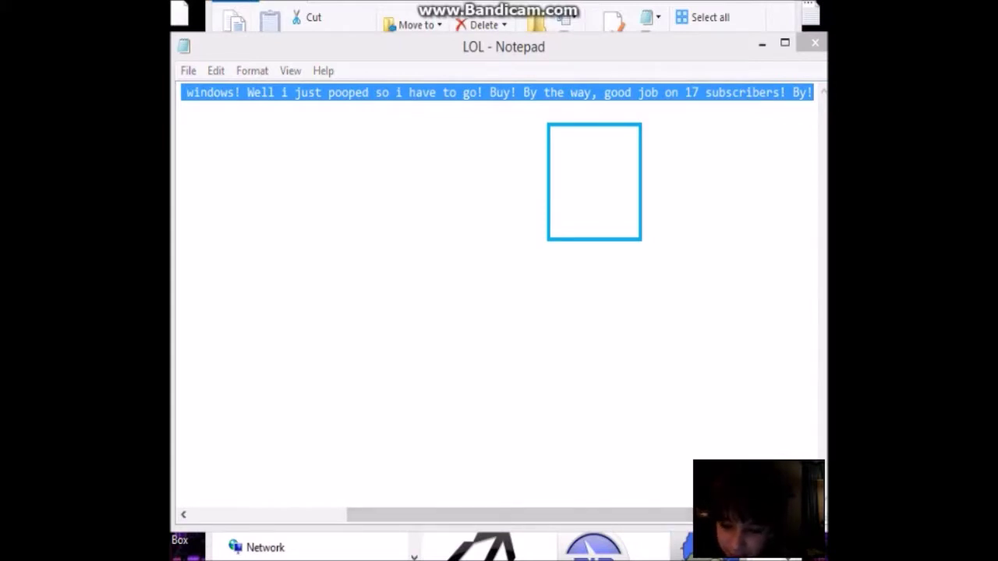
# Look up the Start reading command in Narrator's keyboard commands and minimize the settings window.
pyautogui.click(758, 44)
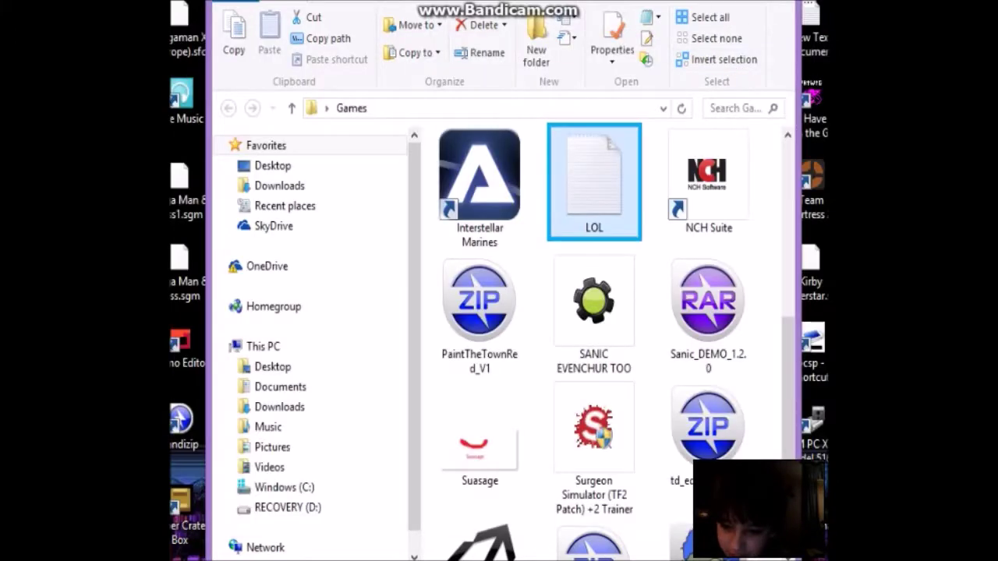
pyautogui.press('super+d')
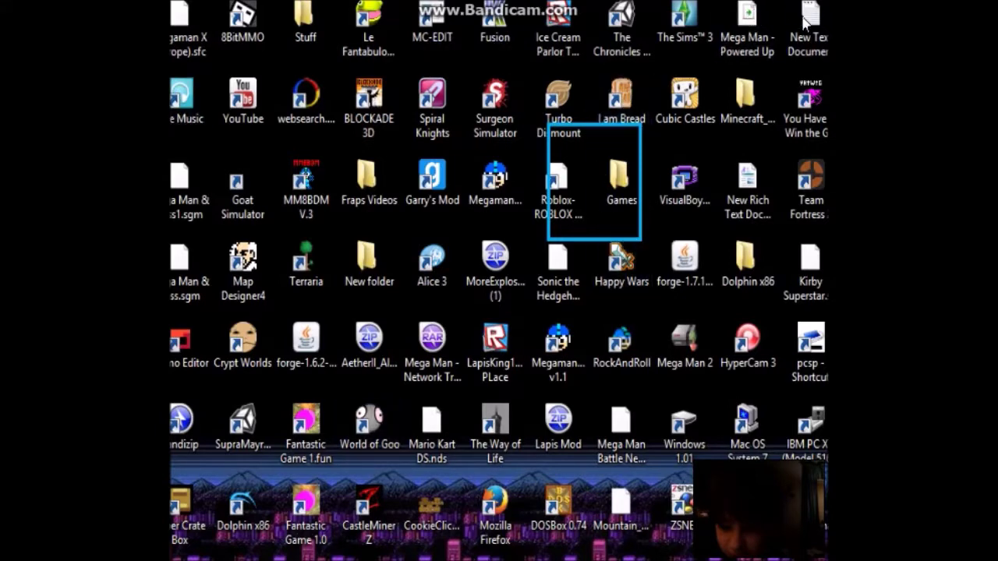
pyautogui.press('super+d')
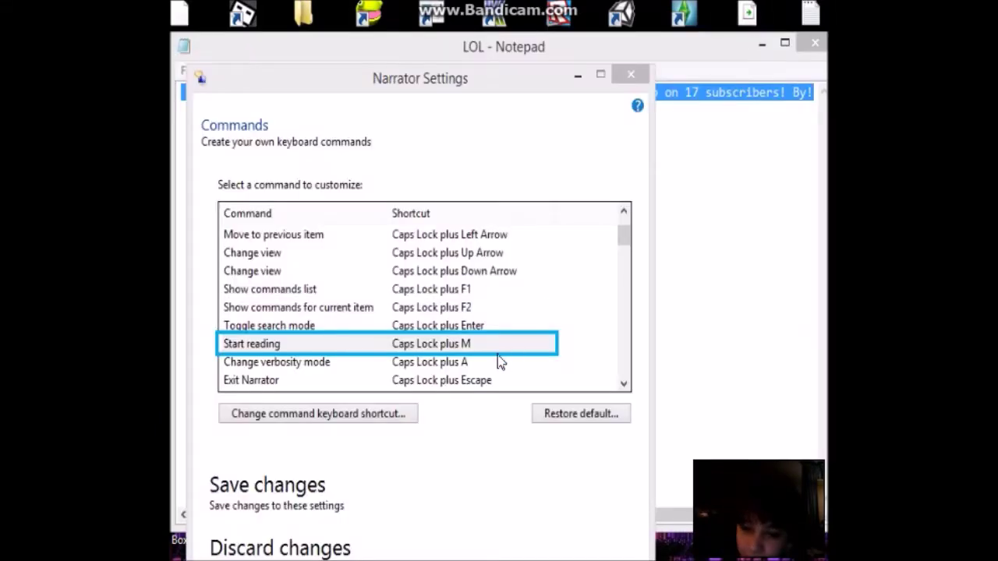
pyautogui.click(257, 351)
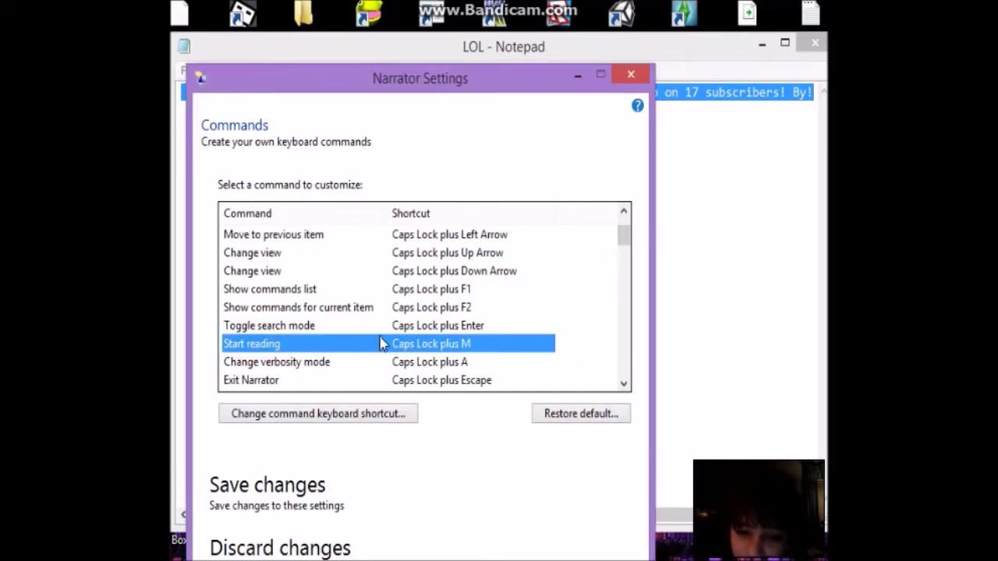
pyautogui.click(577, 75)
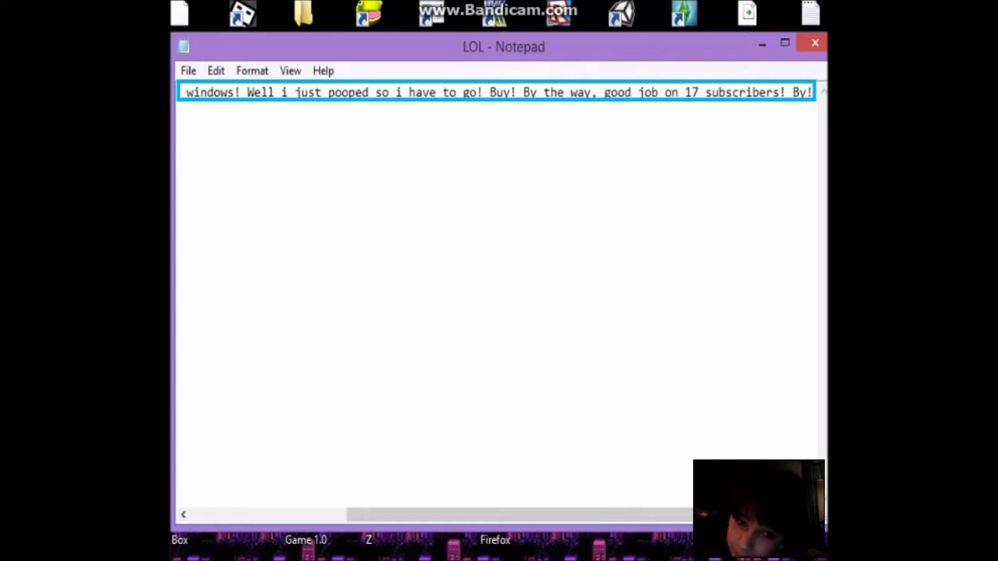
# Try to have Narrator read the LOL message from its beginning to its end with the Start reading command.
pyautogui.moveTo(566, 515); pyautogui.dragTo(405, 515)
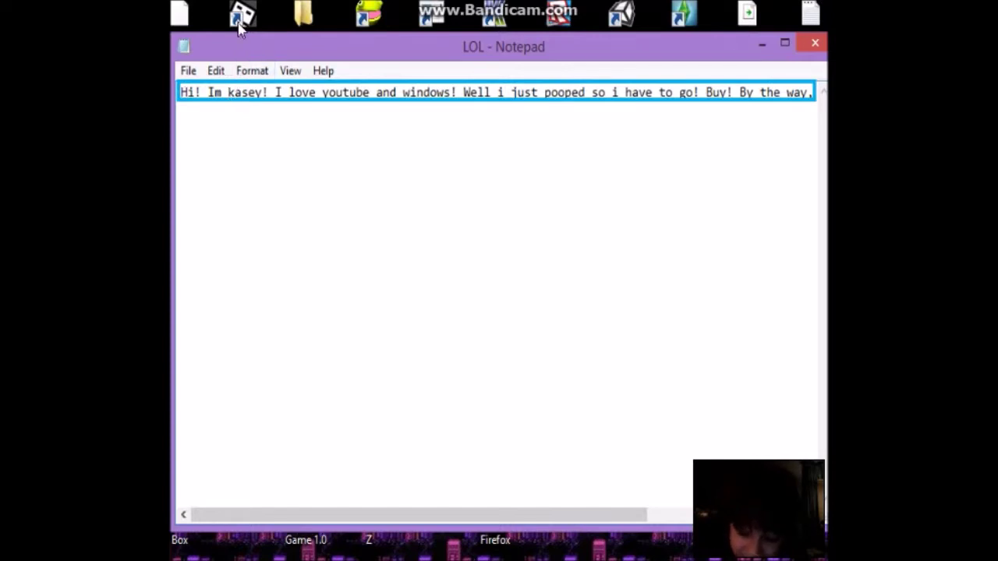
pyautogui.write('m')
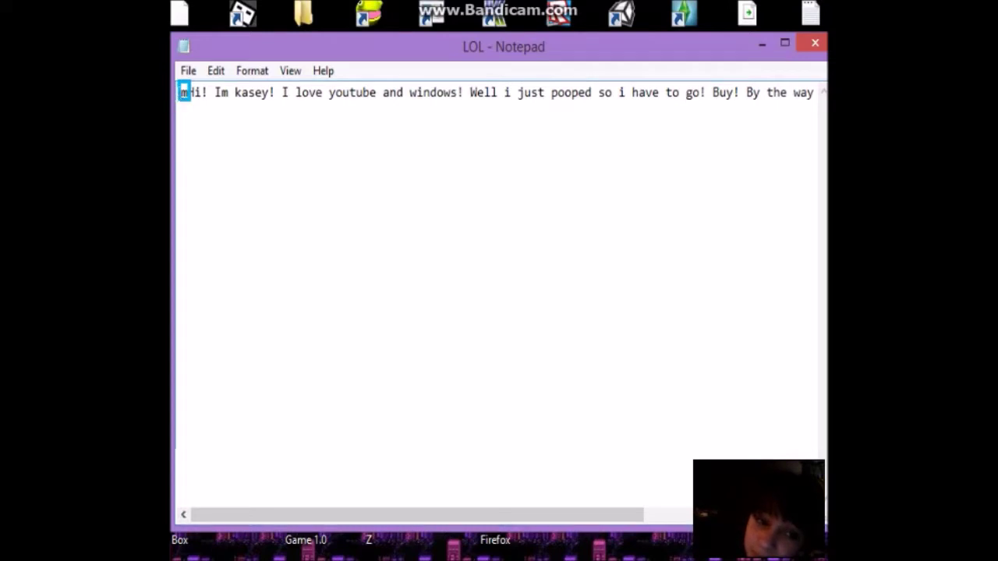
pyautogui.hotkey('ctrl', 'shift', 'Right')
pyautogui.hotkey('ctrl', 'shift', 'Right')
pyautogui.hotkey('ctrl', 'shift', 'Right')
pyautogui.hotkey('ctrl', 'shift', 'Right')
pyautogui.hotkey('ctrl', 'shift', 'Right')
pyautogui.hotkey('ctrl', 'shift', 'Right')
pyautogui.hotkey('ctrl', 'shift', 'Right')
pyautogui.hotkey('ctrl', 'shift', 'Right')
pyautogui.hotkey('ctrl', 'shift', 'Right')
pyautogui.hotkey('ctrl', 'shift', 'Right')
pyautogui.hotkey('ctrl', 'shift', 'Right')
pyautogui.hotkey('ctrl', 'shift', 'Right')
pyautogui.hotkey('ctrl', 'shift', 'Right')
pyautogui.hotkey('ctrl', 'shift', 'Right')
pyautogui.hotkey('ctrl', 'shift', 'Right')
pyautogui.hotkey('ctrl', 'shift', 'Right')
pyautogui.hotkey('ctrl', 'shift', 'Right')
pyautogui.hotkey('ctrl', 'shift', 'Right')
pyautogui.hotkey('ctrl', 'shift', 'Right')
pyautogui.hotkey('ctrl', 'shift', 'Right')
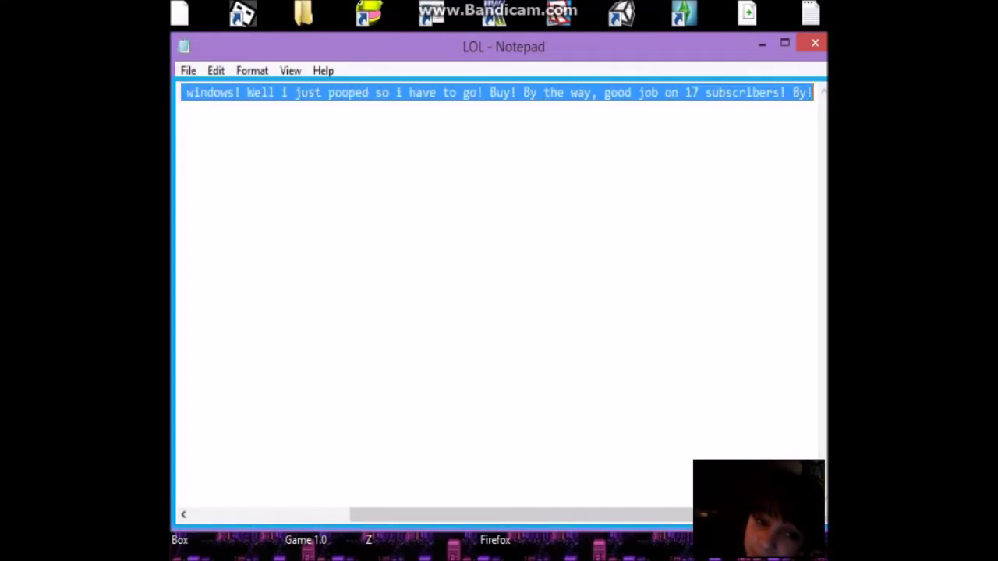
pyautogui.press('Right')
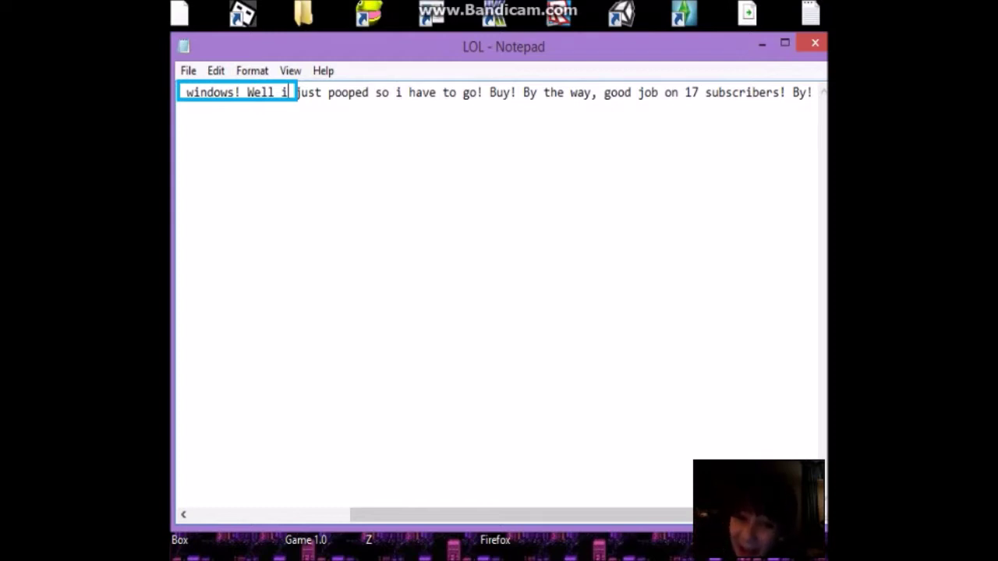
# Place the cursor before "way" and move back and forth through the message for Narrator to read.
pyautogui.click(565, 92)
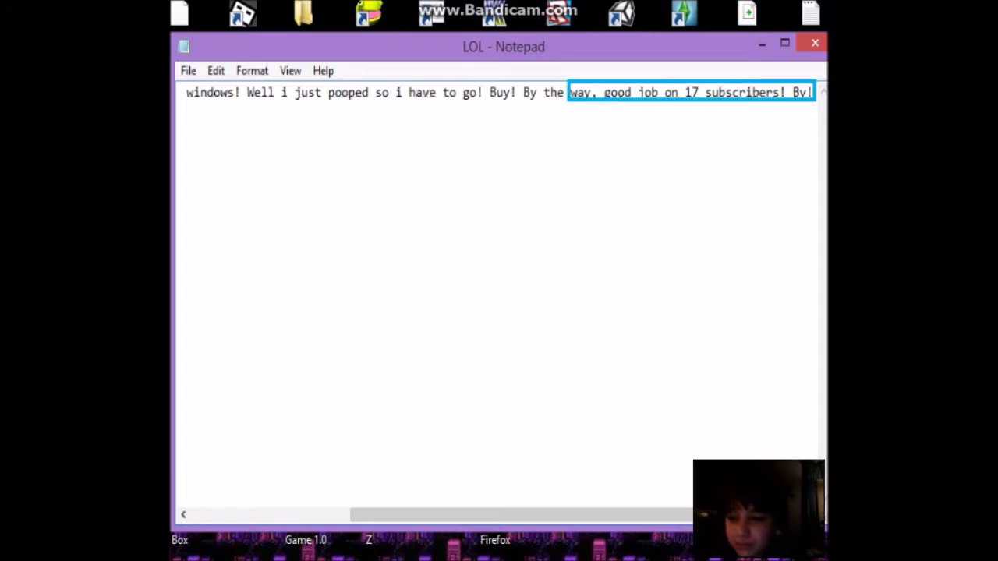
pyautogui.hotkey('ctrl', 'Left')
pyautogui.hotkey('ctrl', 'Left')
pyautogui.hotkey('ctrl', 'Left')
pyautogui.hotkey('ctrl', 'Left')
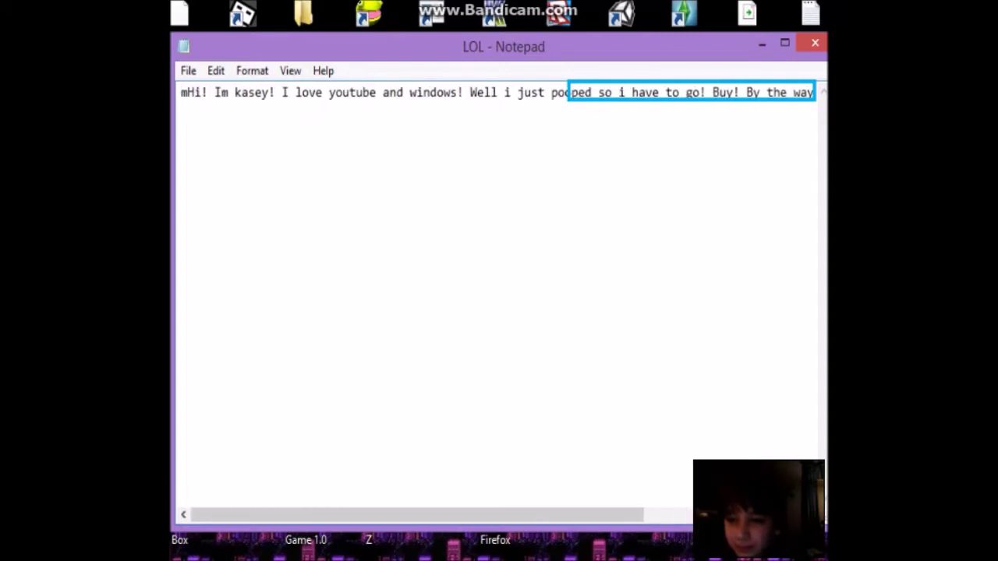
pyautogui.hotkey('ctrl', 'Right')
pyautogui.hotkey('ctrl', 'Right')
pyautogui.hotkey('ctrl', 'Right')
pyautogui.hotkey('ctrl', 'Right')
pyautogui.hotkey('ctrl', 'Left')
pyautogui.hotkey('ctrl', 'Left')
pyautogui.hotkey('ctrl', 'Left')
pyautogui.hotkey('ctrl', 'Right')
pyautogui.hotkey('ctrl', 'Right')
pyautogui.hotkey('ctrl', 'Right')
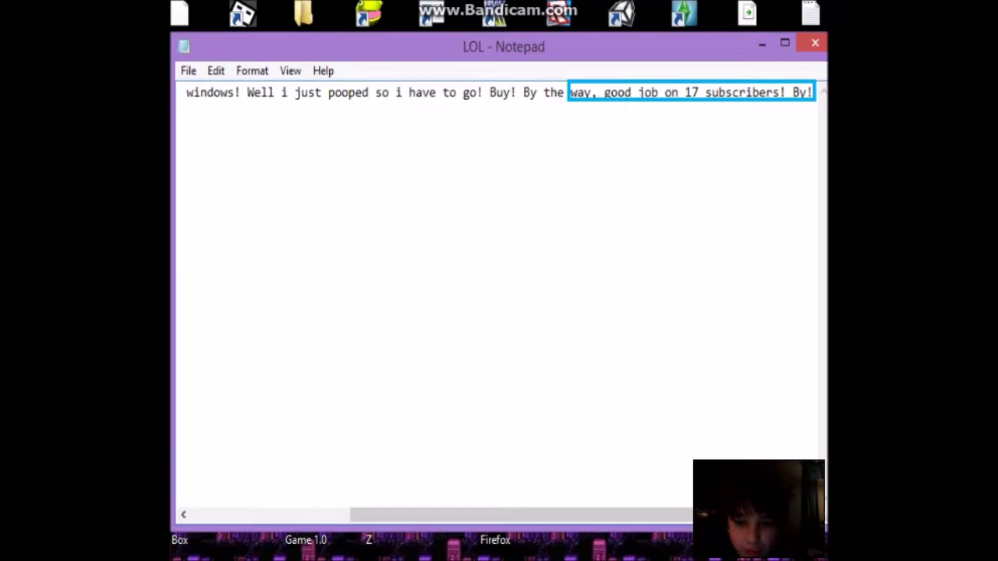
# Delete the stray "m" before "Hi!" and add a comma after "youtube" in the message.
pyautogui.moveTo(349, 516); pyautogui.dragTo(197, 517)
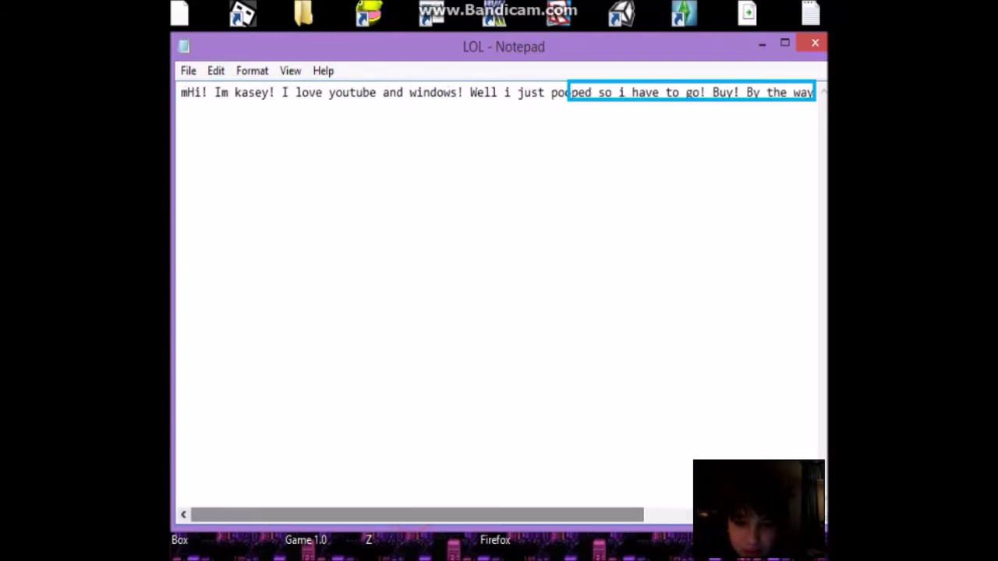
pyautogui.click(186, 94)
pyautogui.press('BackSpace')
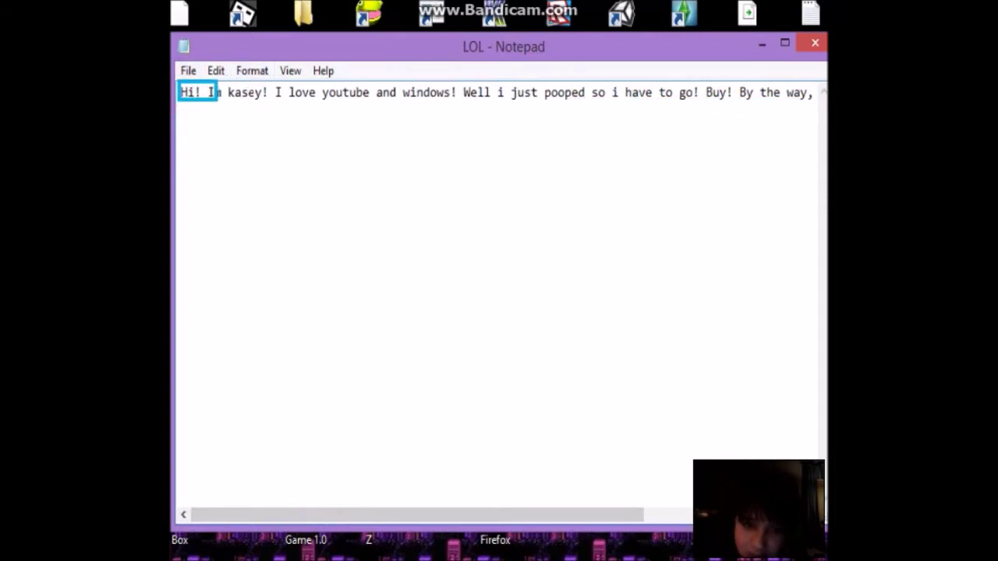
pyautogui.click(367, 93)
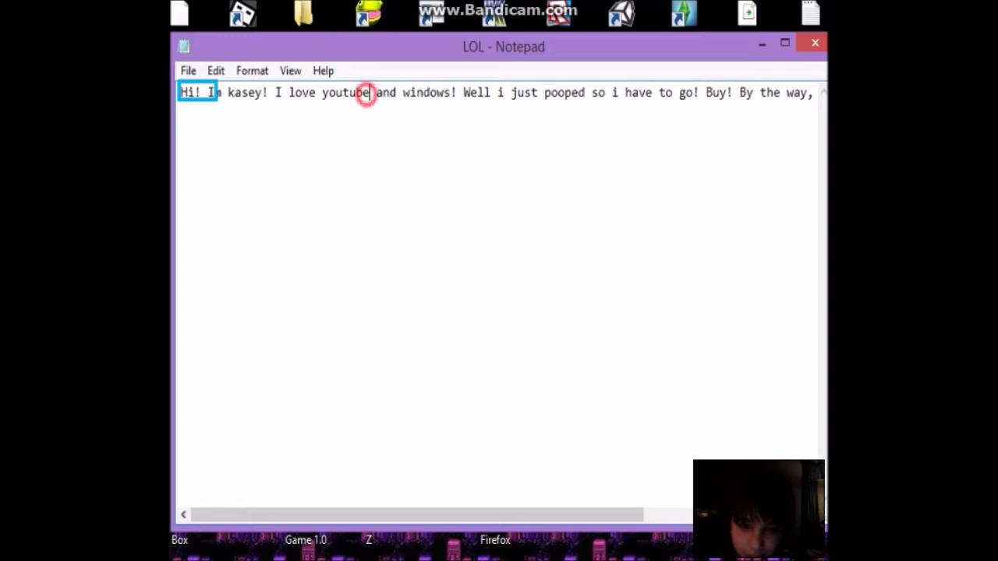
pyautogui.write(',')
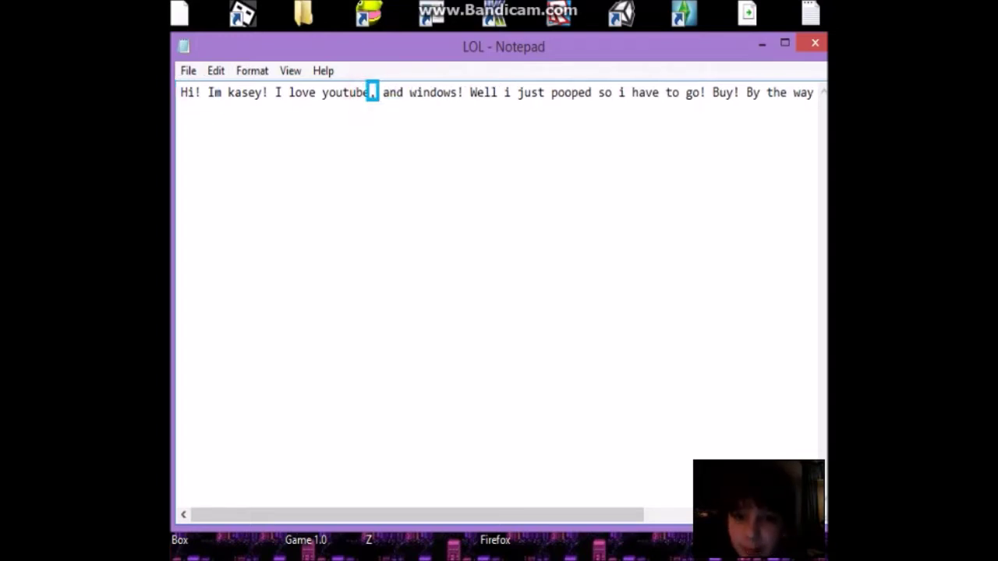
# Select the whole message, retry Narrator's Start reading command from the beginning, and remove the stray letter it leaves.
pyautogui.moveTo(178, 92); pyautogui.dragTo(820, 116)
pyautogui.press('Right')
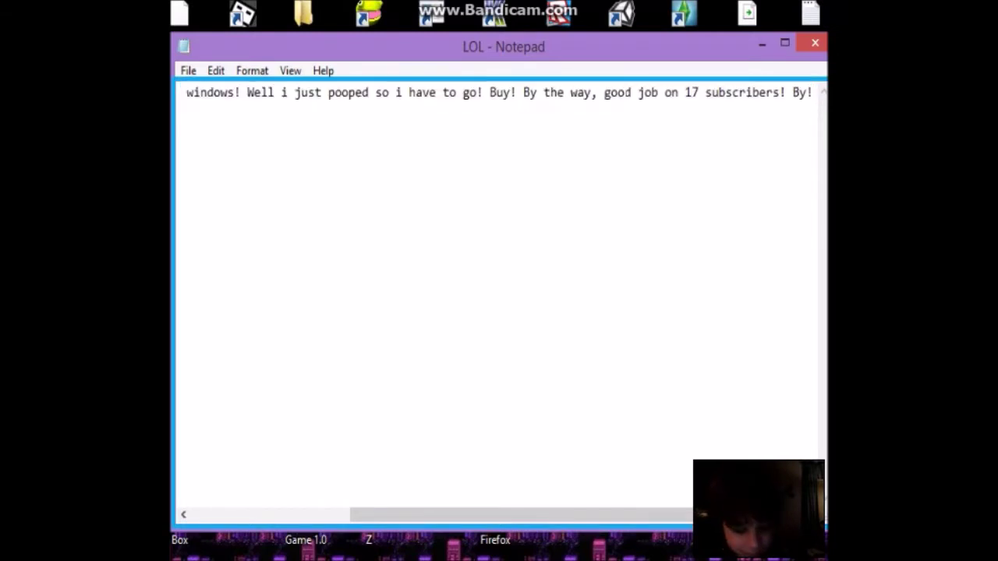
pyautogui.press('Home')
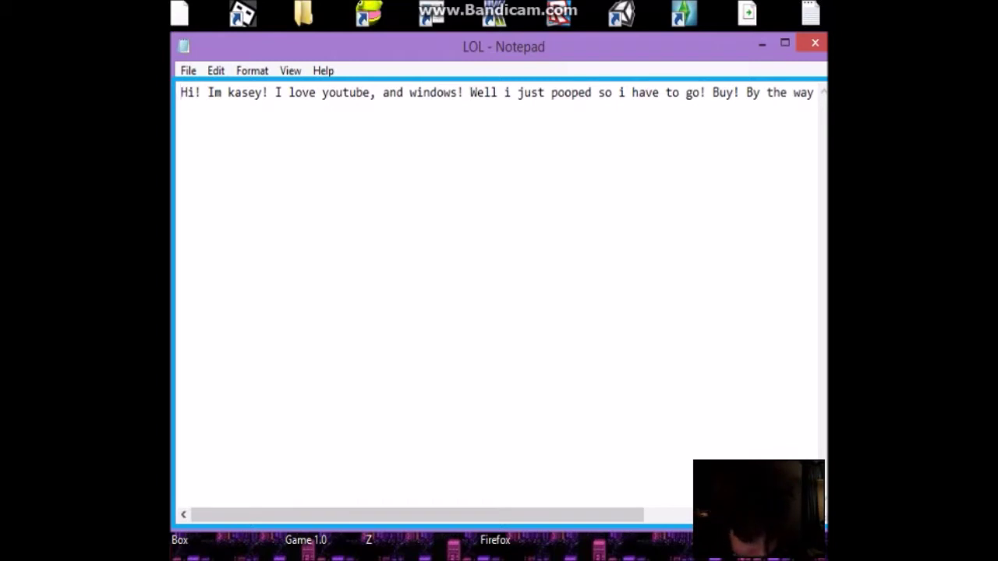
pyautogui.write('m')
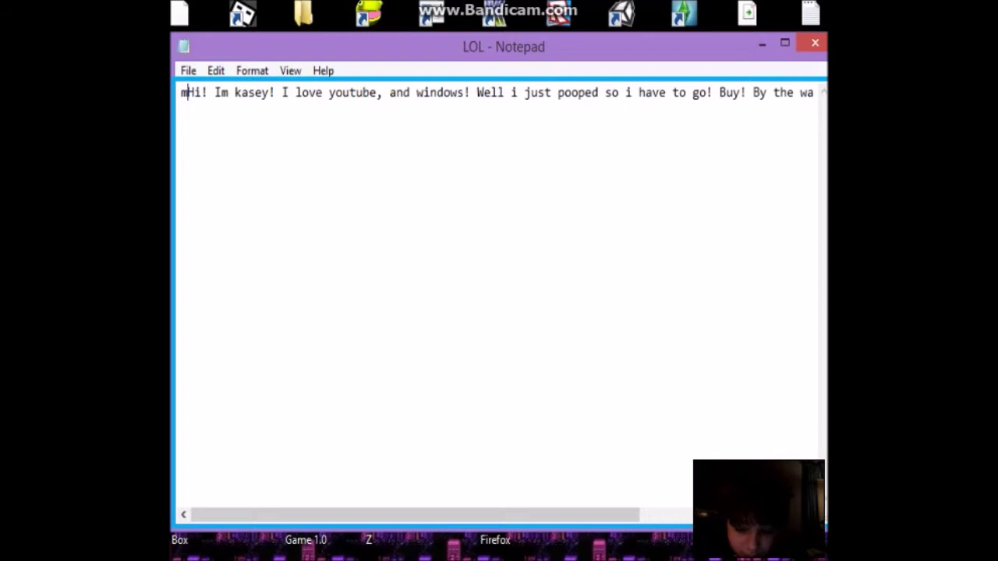
pyautogui.press('BackSpace')
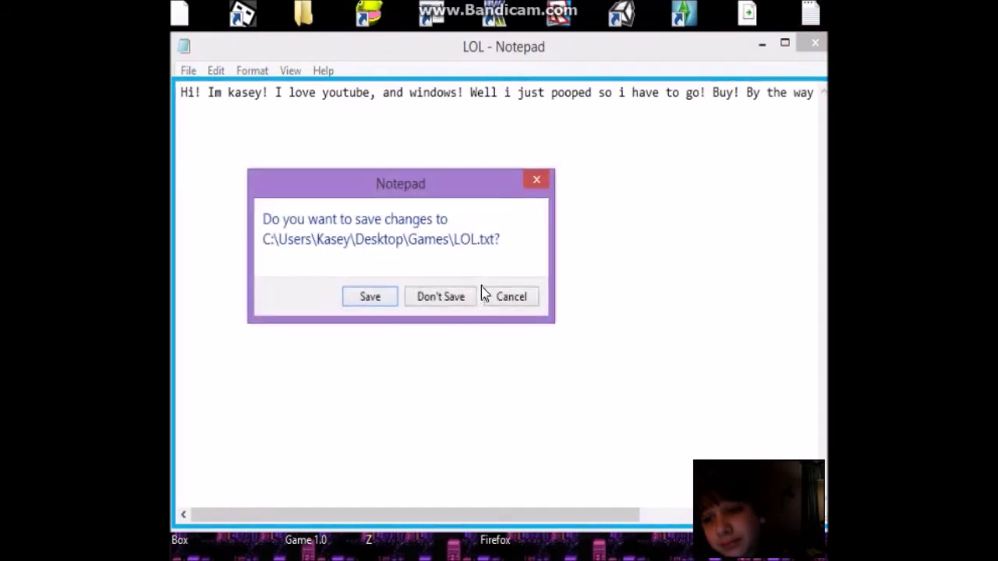
# Close the LOL file without saving its changes and return to the desktop.
pyautogui.click(427, 298)
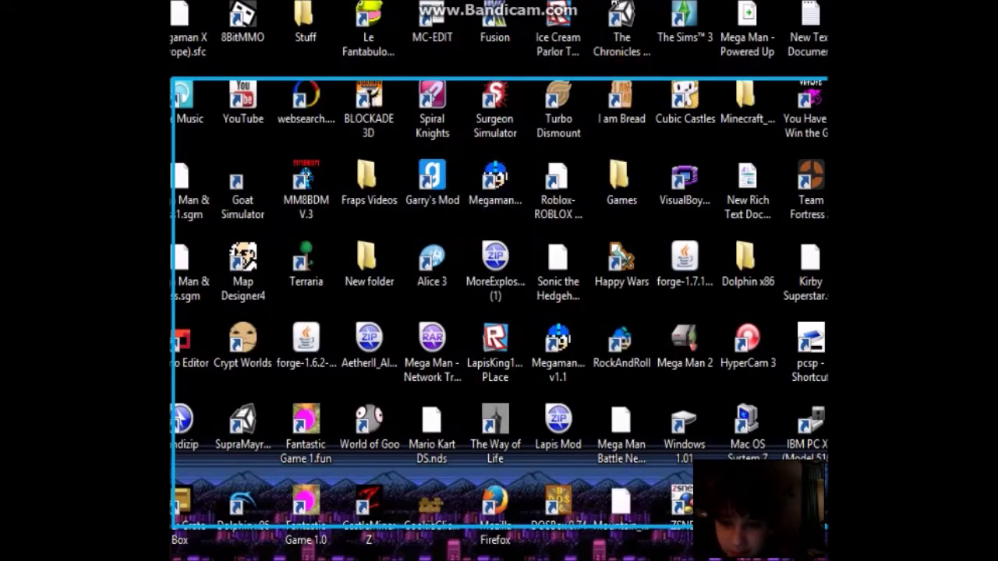
pyautogui.click(629, 221)
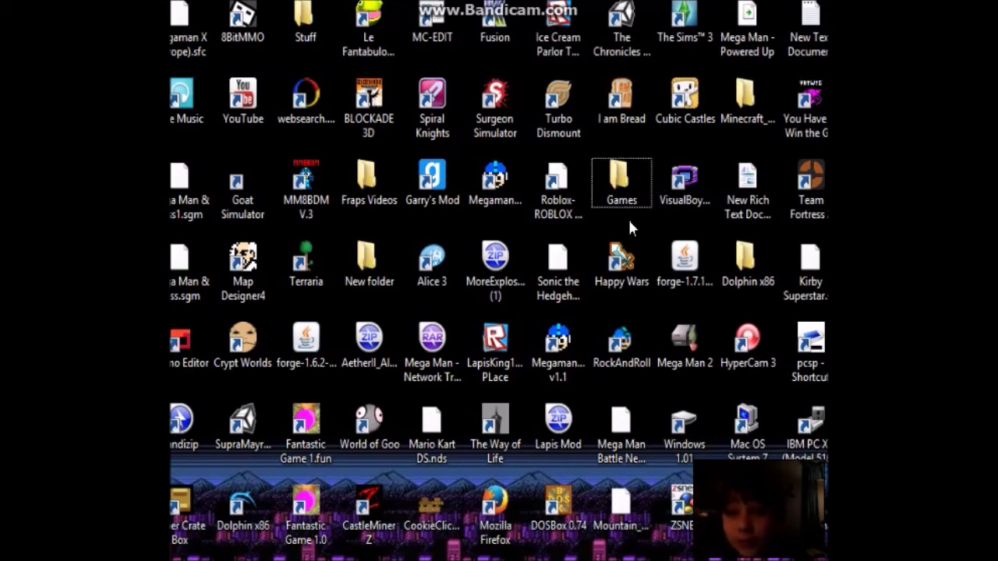